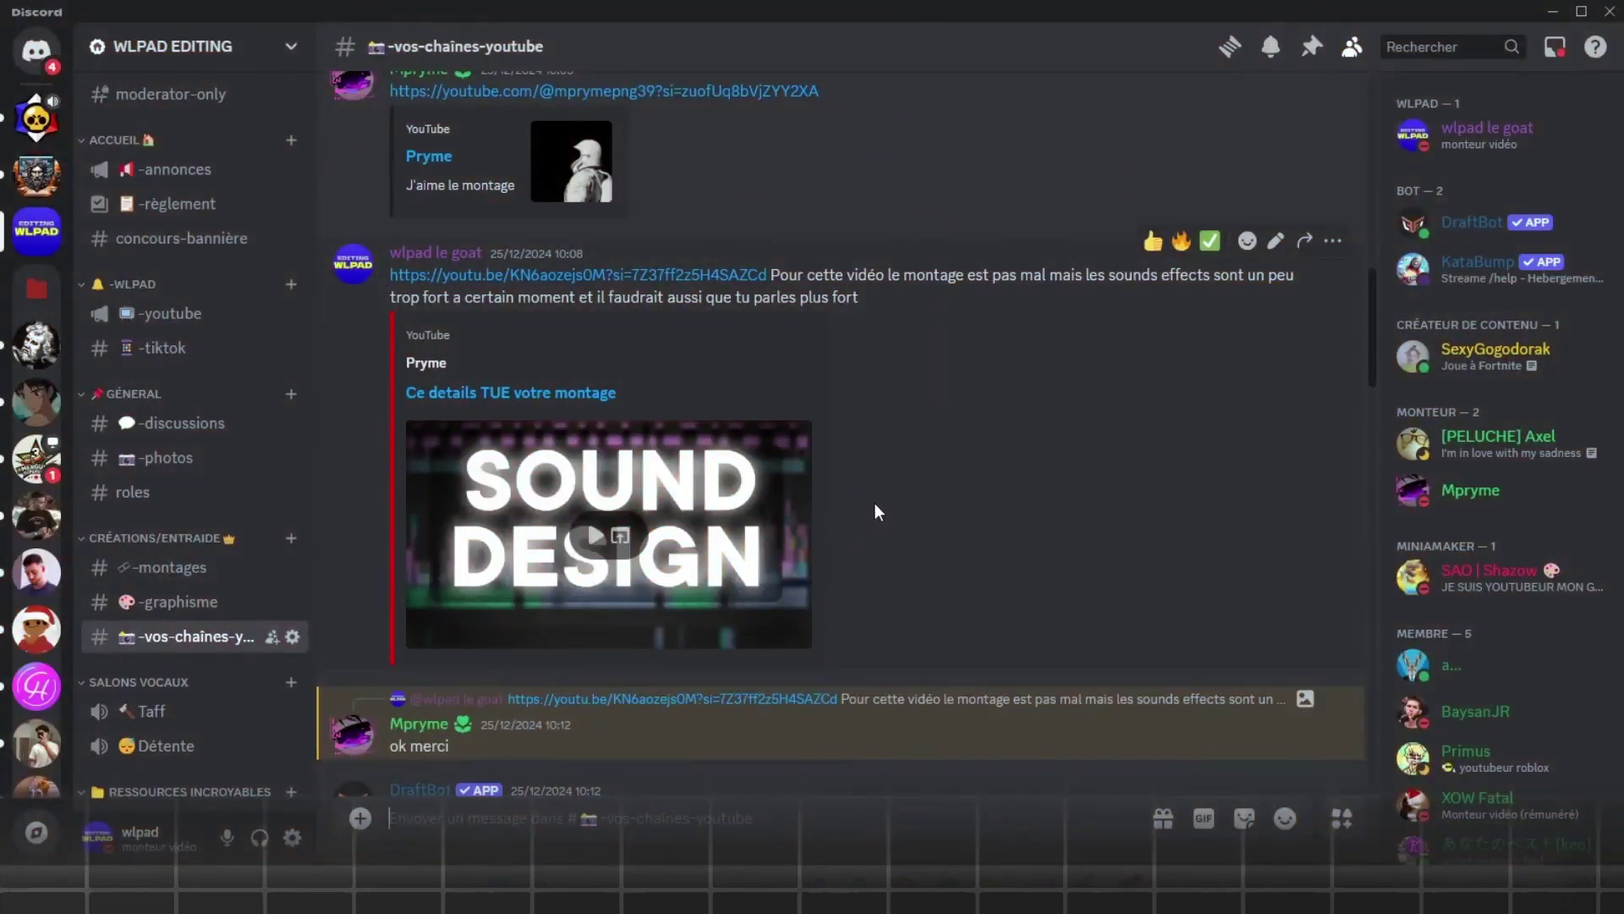
- Browse the WLPAD EDITING server's YouTube channel posts, free resource packs and announcements
scroll(875, 502, "down", 3)
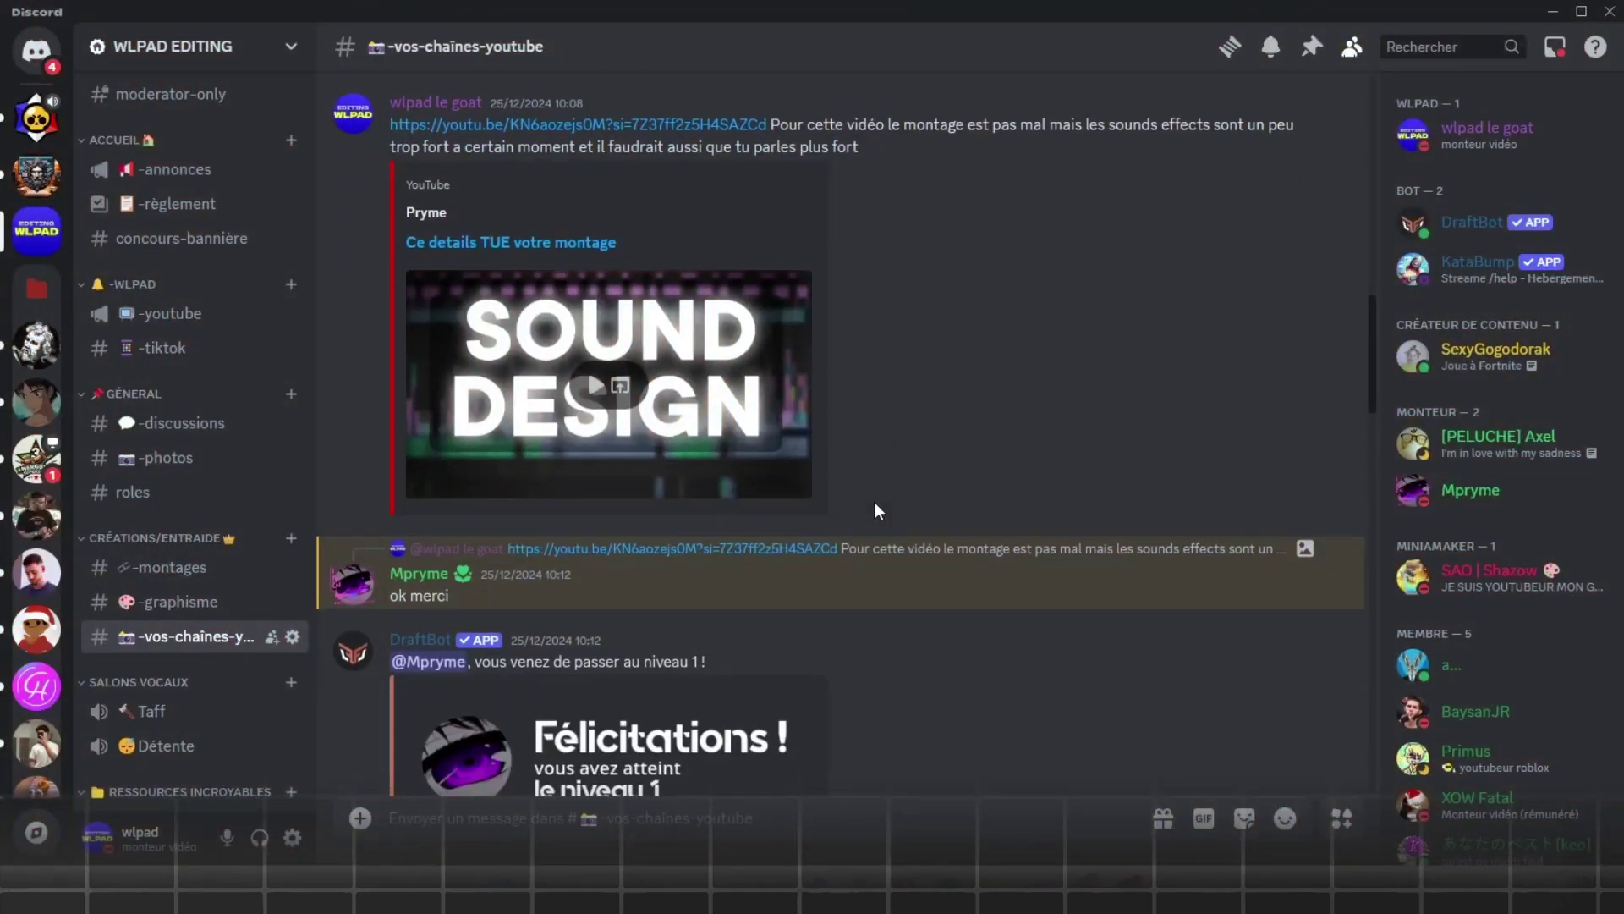
scroll(875, 506, "down", 10)
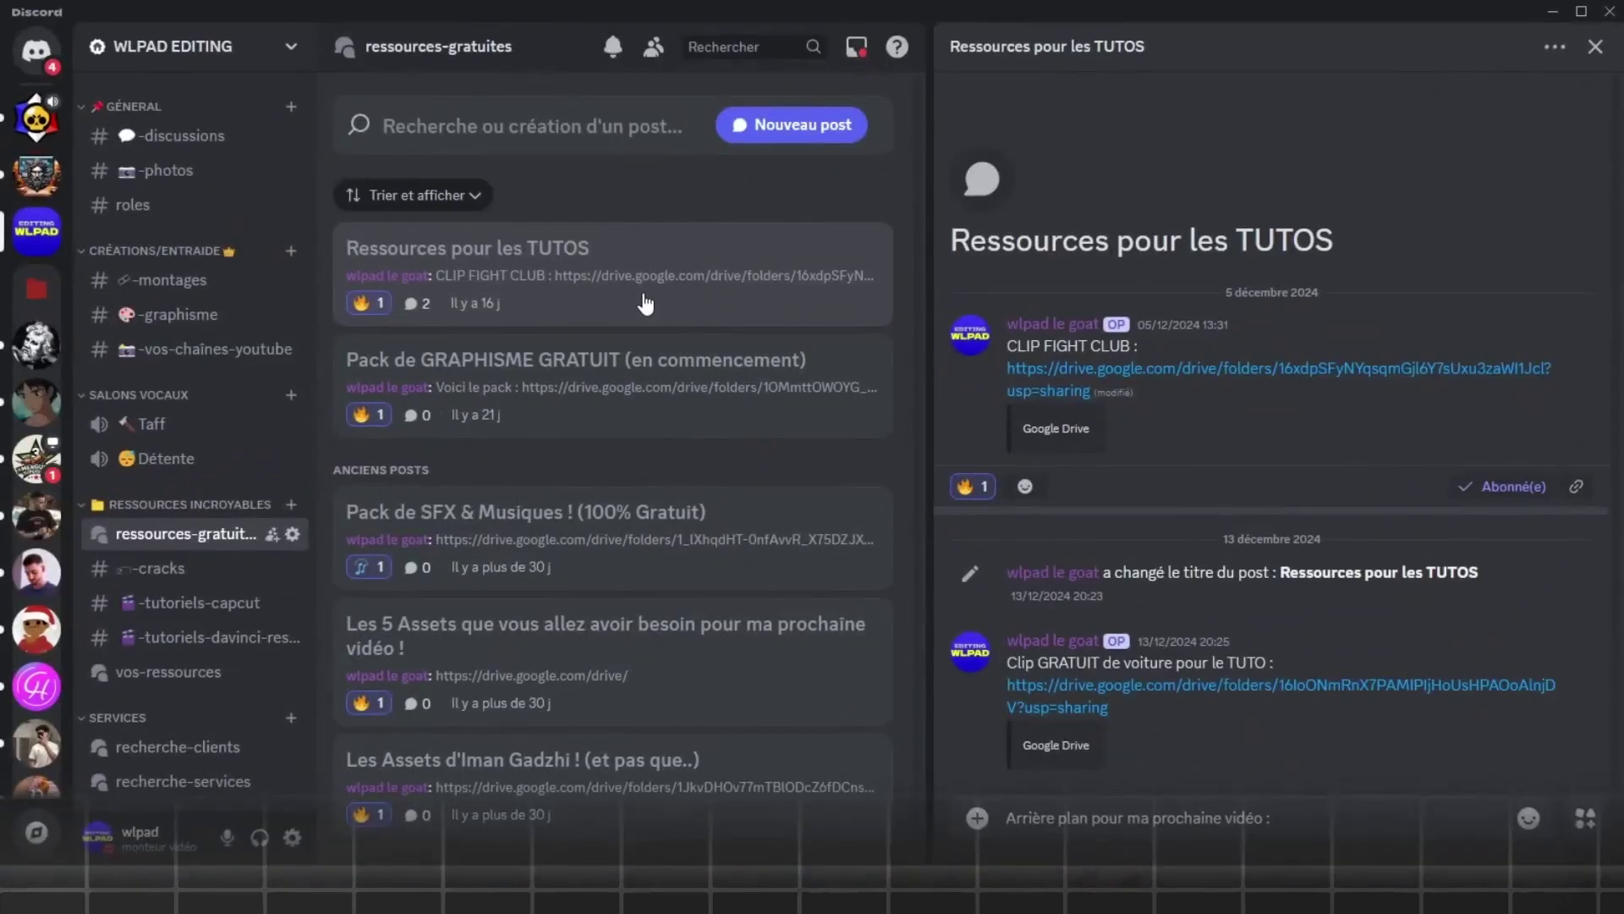
left_click(618, 383)
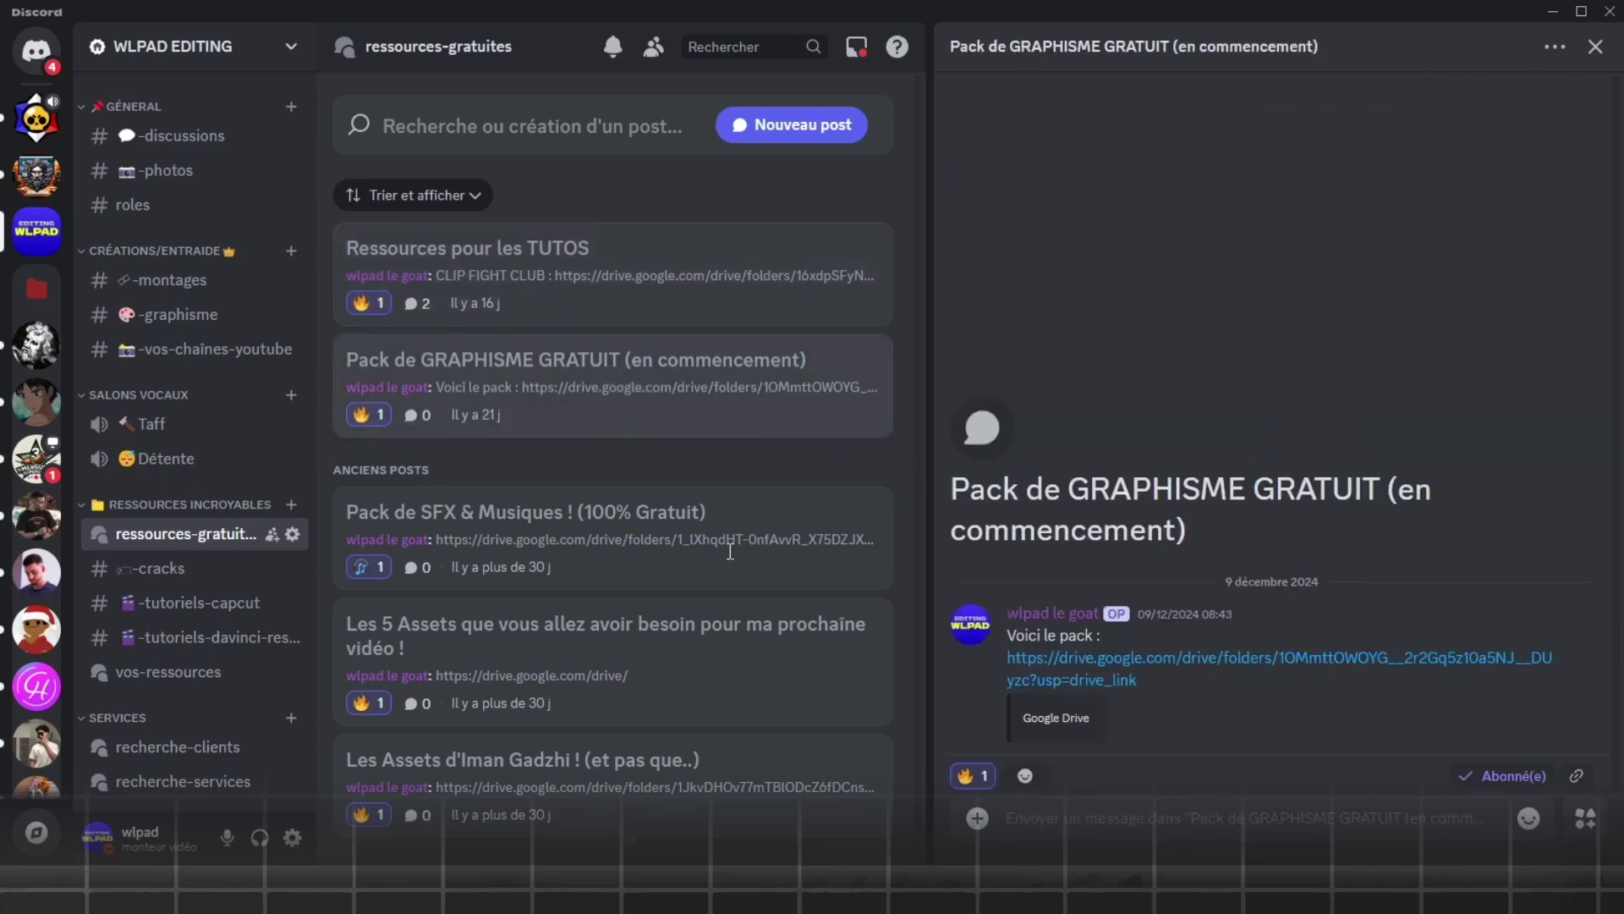
left_click(611, 554)
left_click(846, 275)
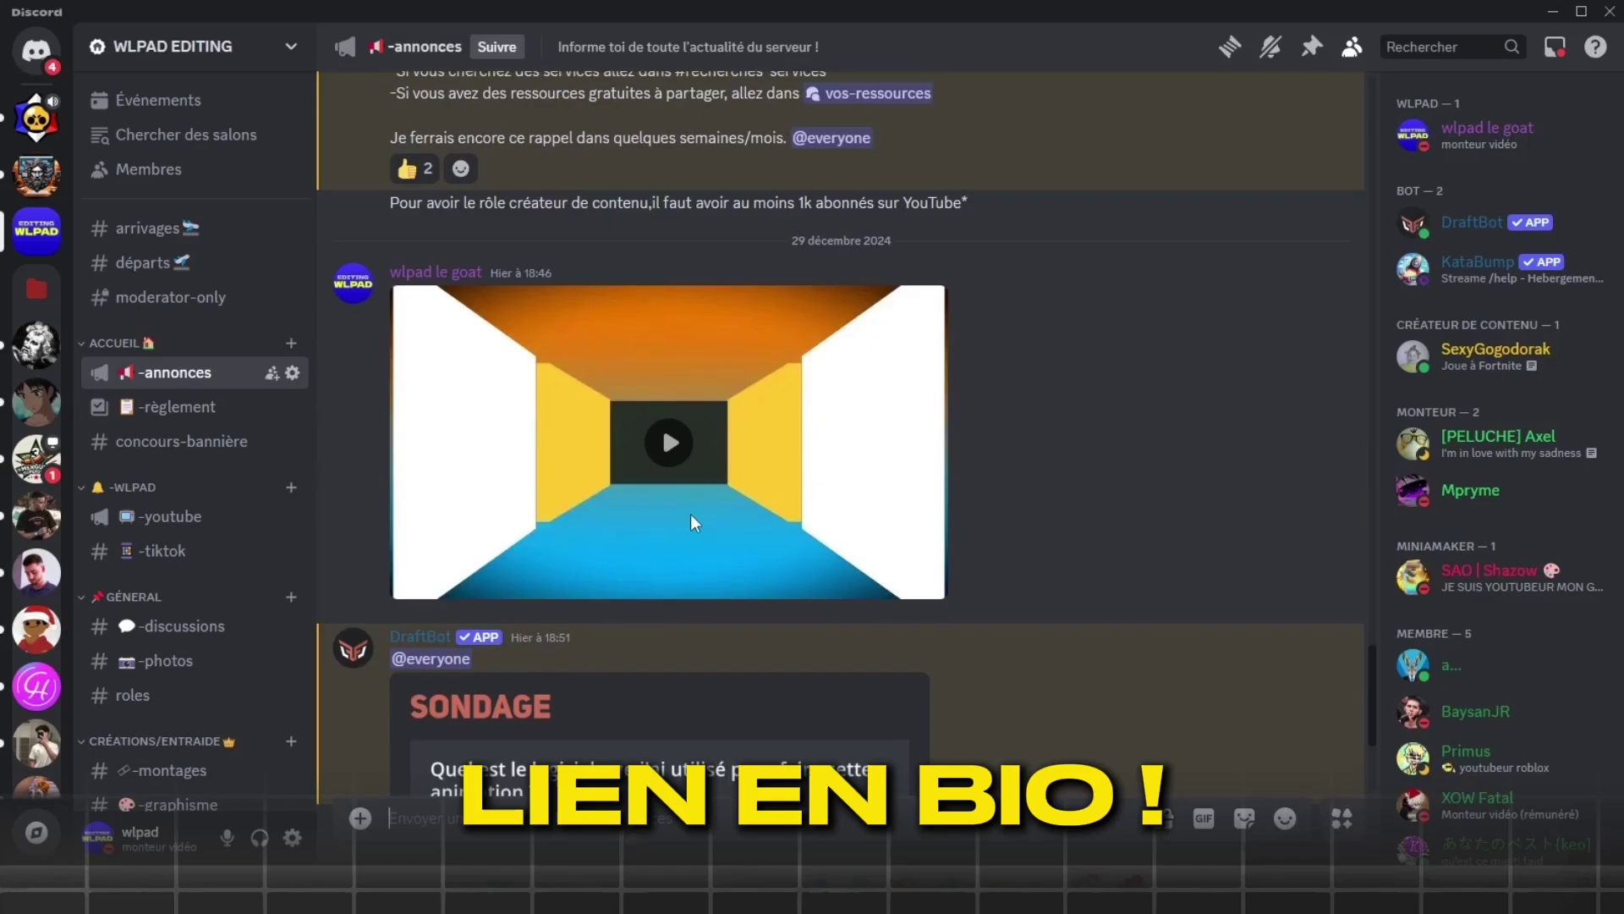
scroll(716, 520, "up", 5)
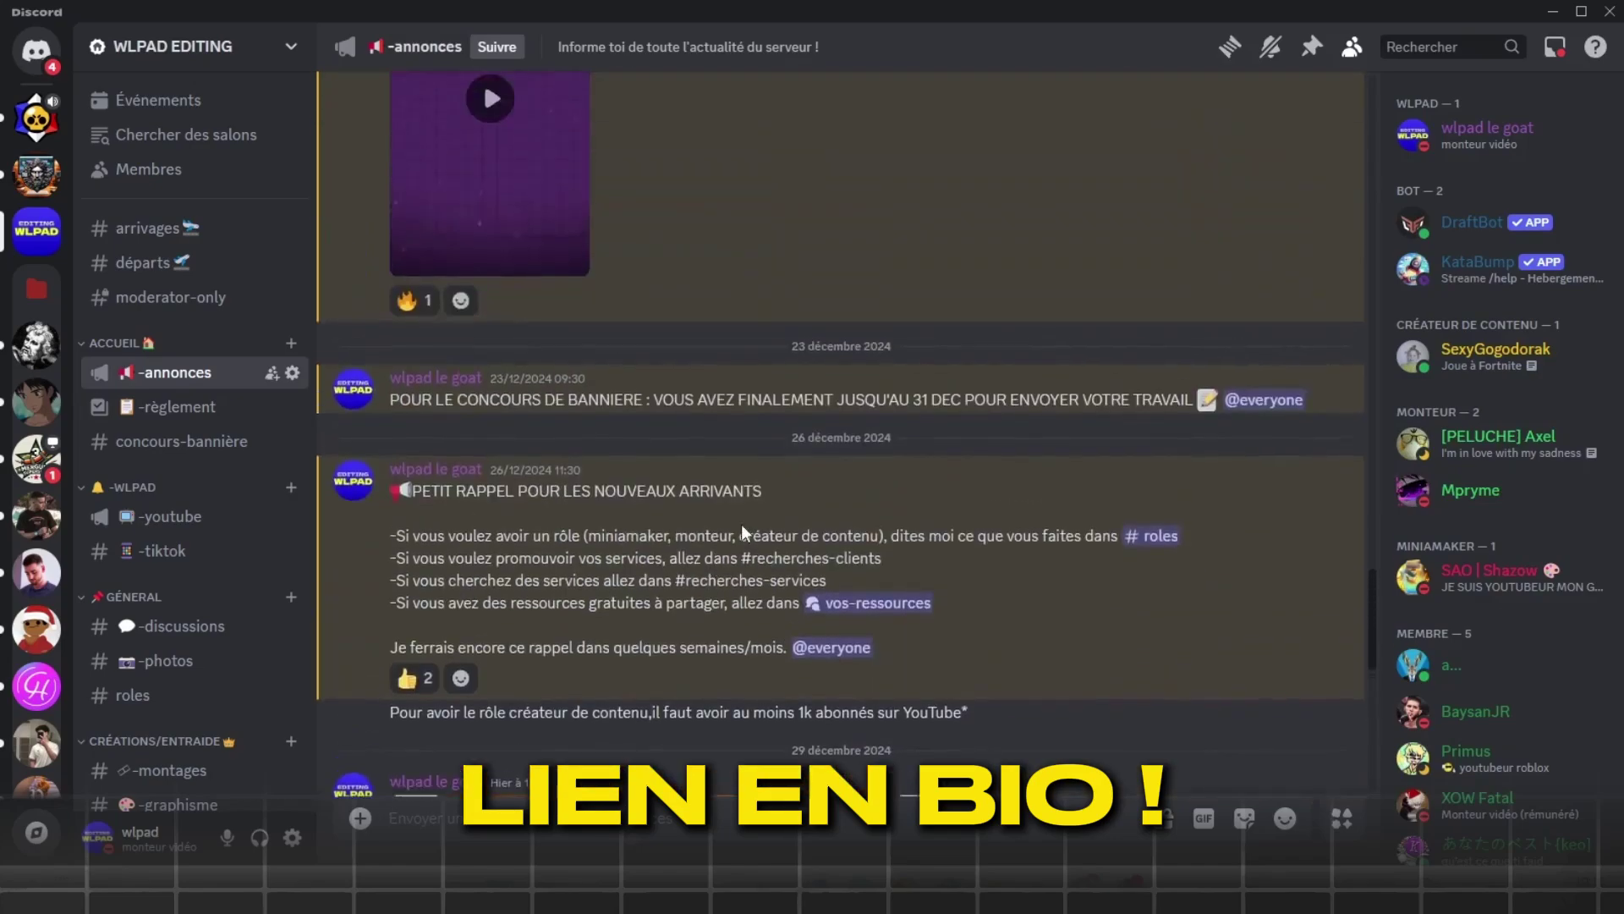
scroll(901, 567, "down", 2)
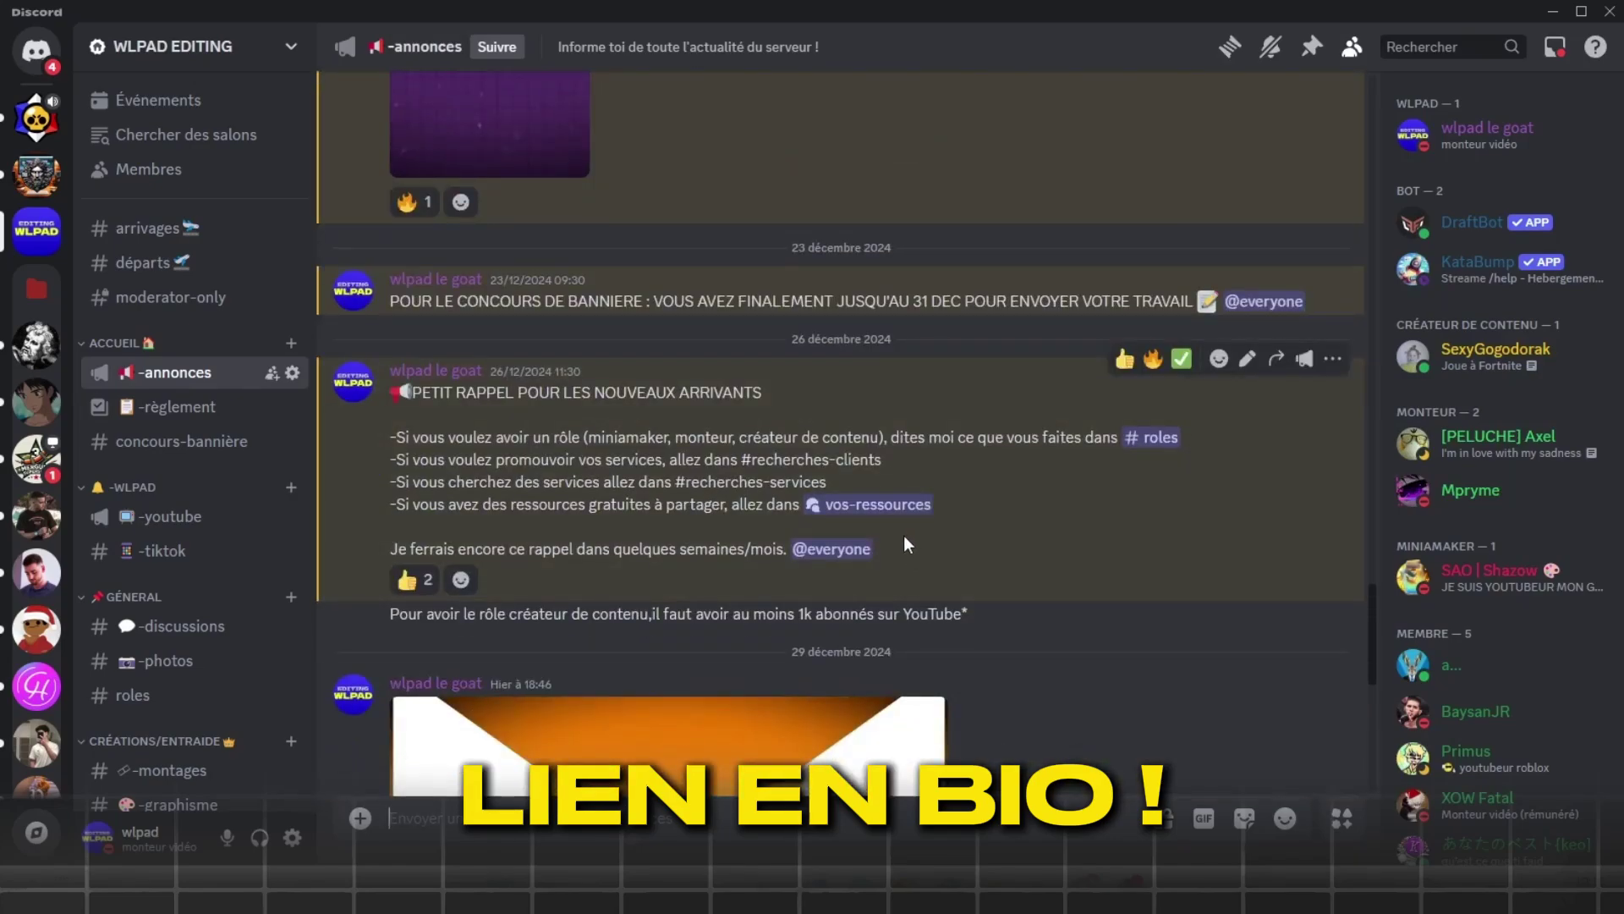
scroll(956, 567, "down", 10)
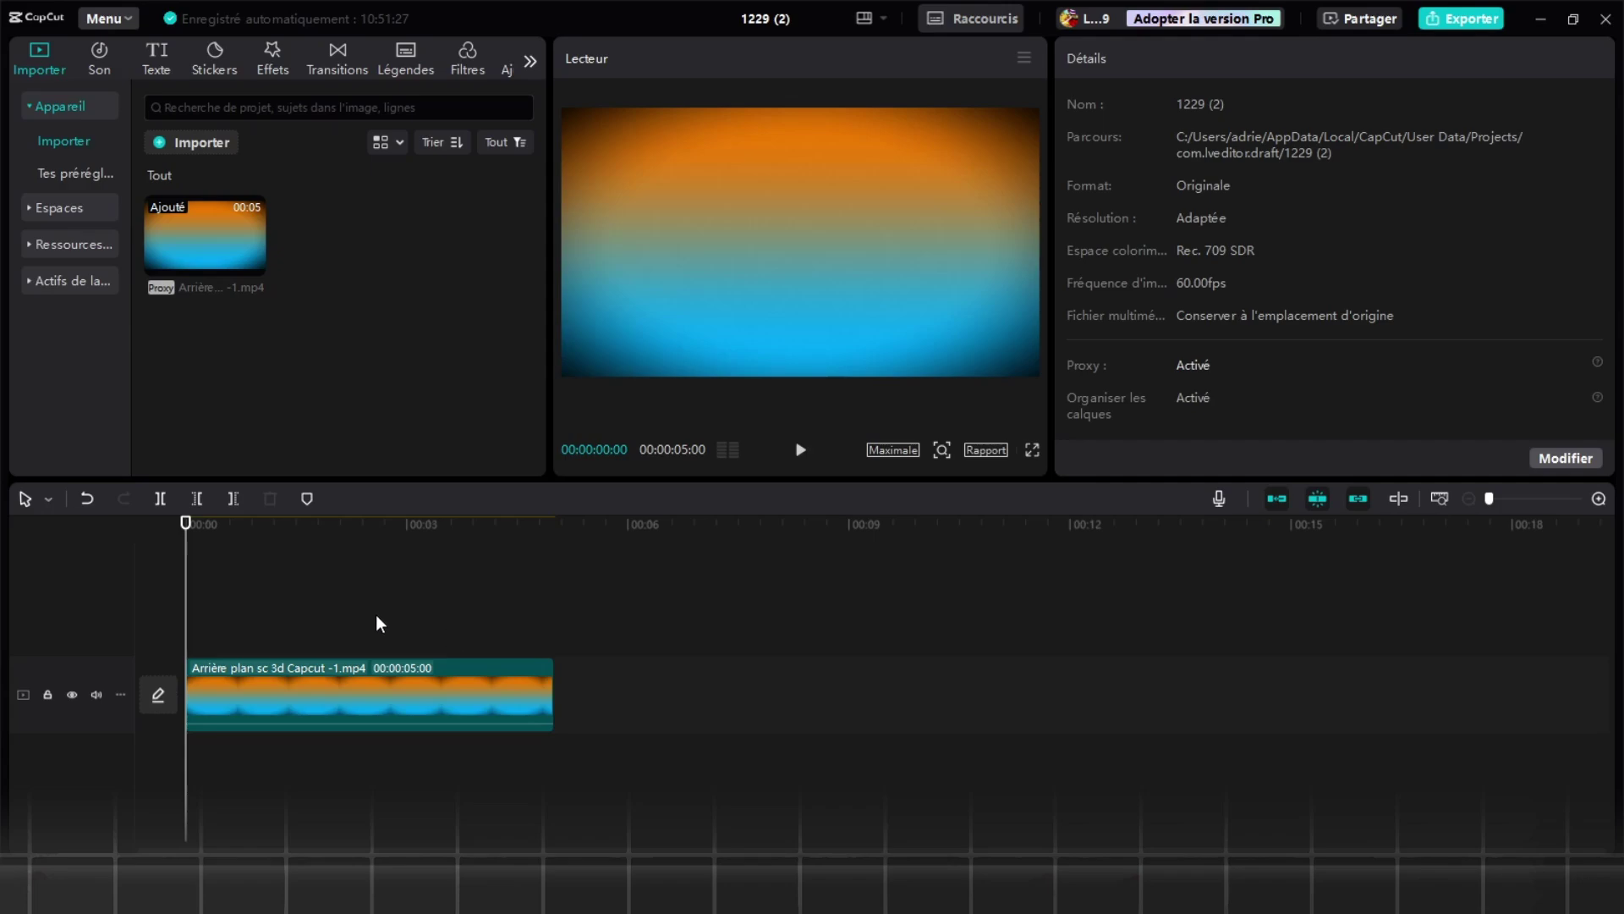
- Add the white stock clip on a track above the background video and scale it to 42%
left_click(45, 243)
left_click_drag(258, 408, 181, 611)
key("w")
left_click(342, 556)
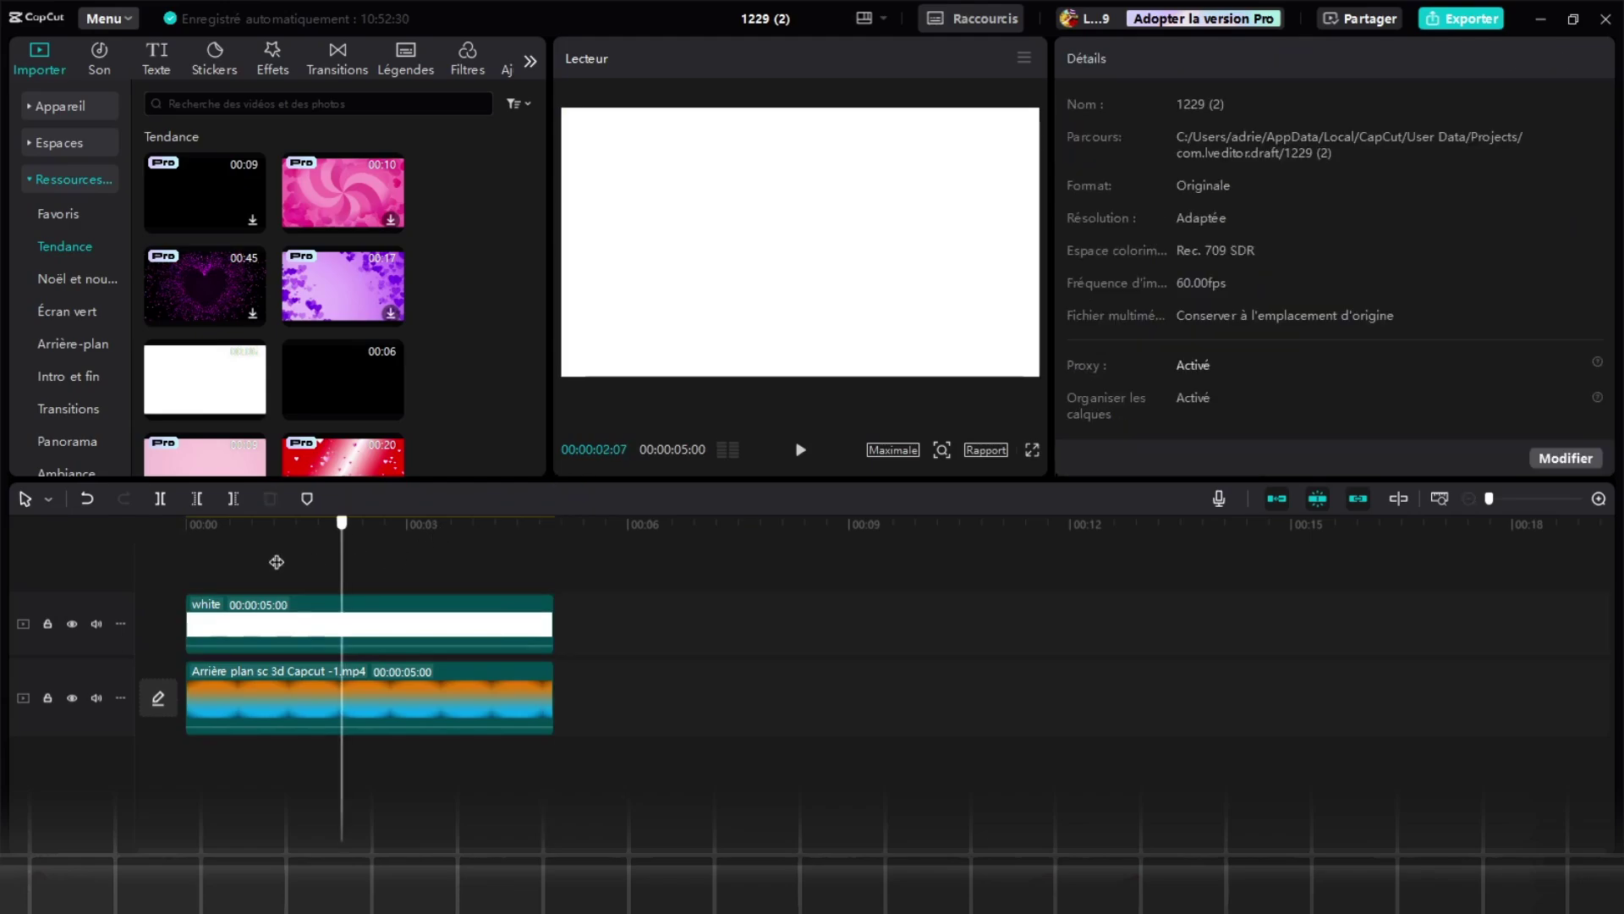
left_click(188, 611)
left_click_drag(1151, 212, 1110, 212)
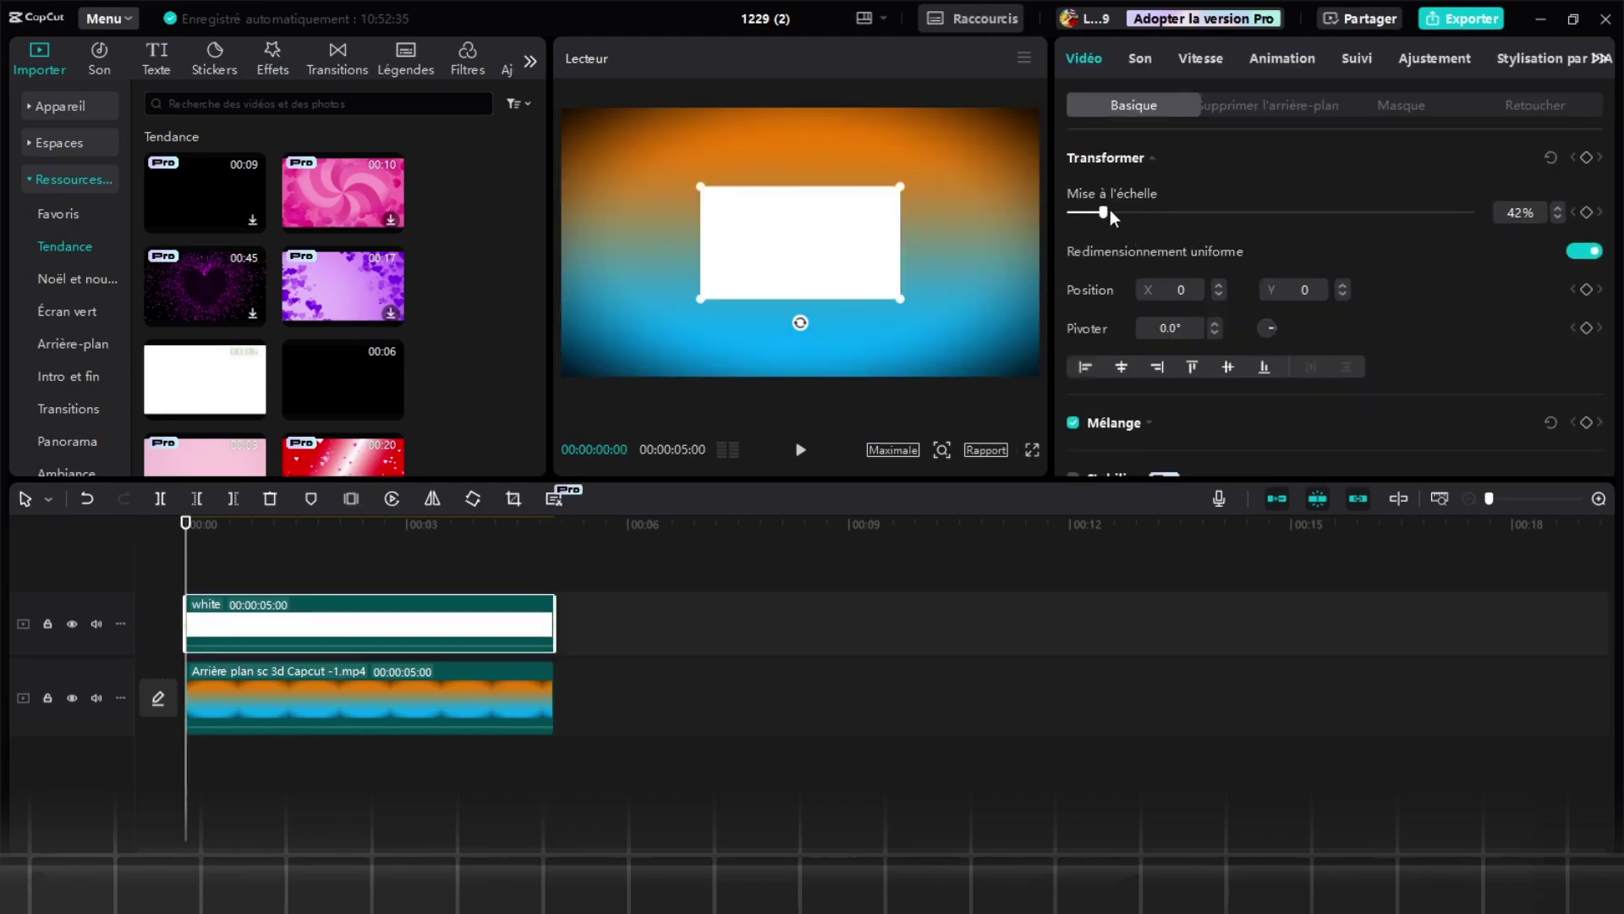
- Apply the Retourner 6 combined animation to the white clip and set the playhead at 00:00:00:21
left_click(1277, 58)
scroll(1183, 395, "down", 6)
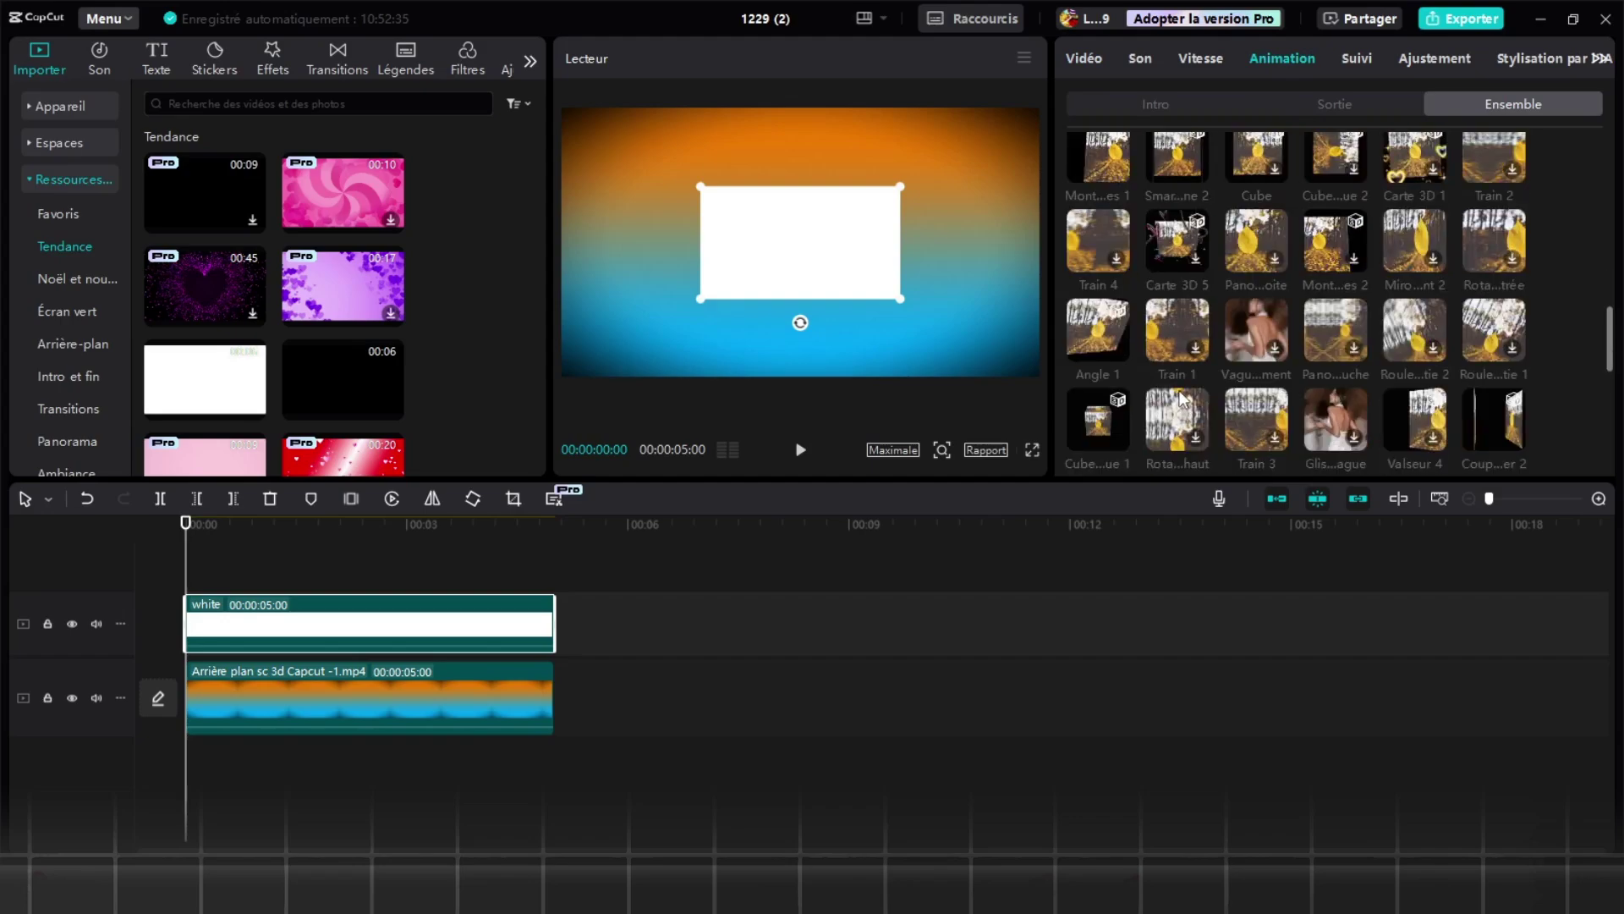
left_click(1177, 339)
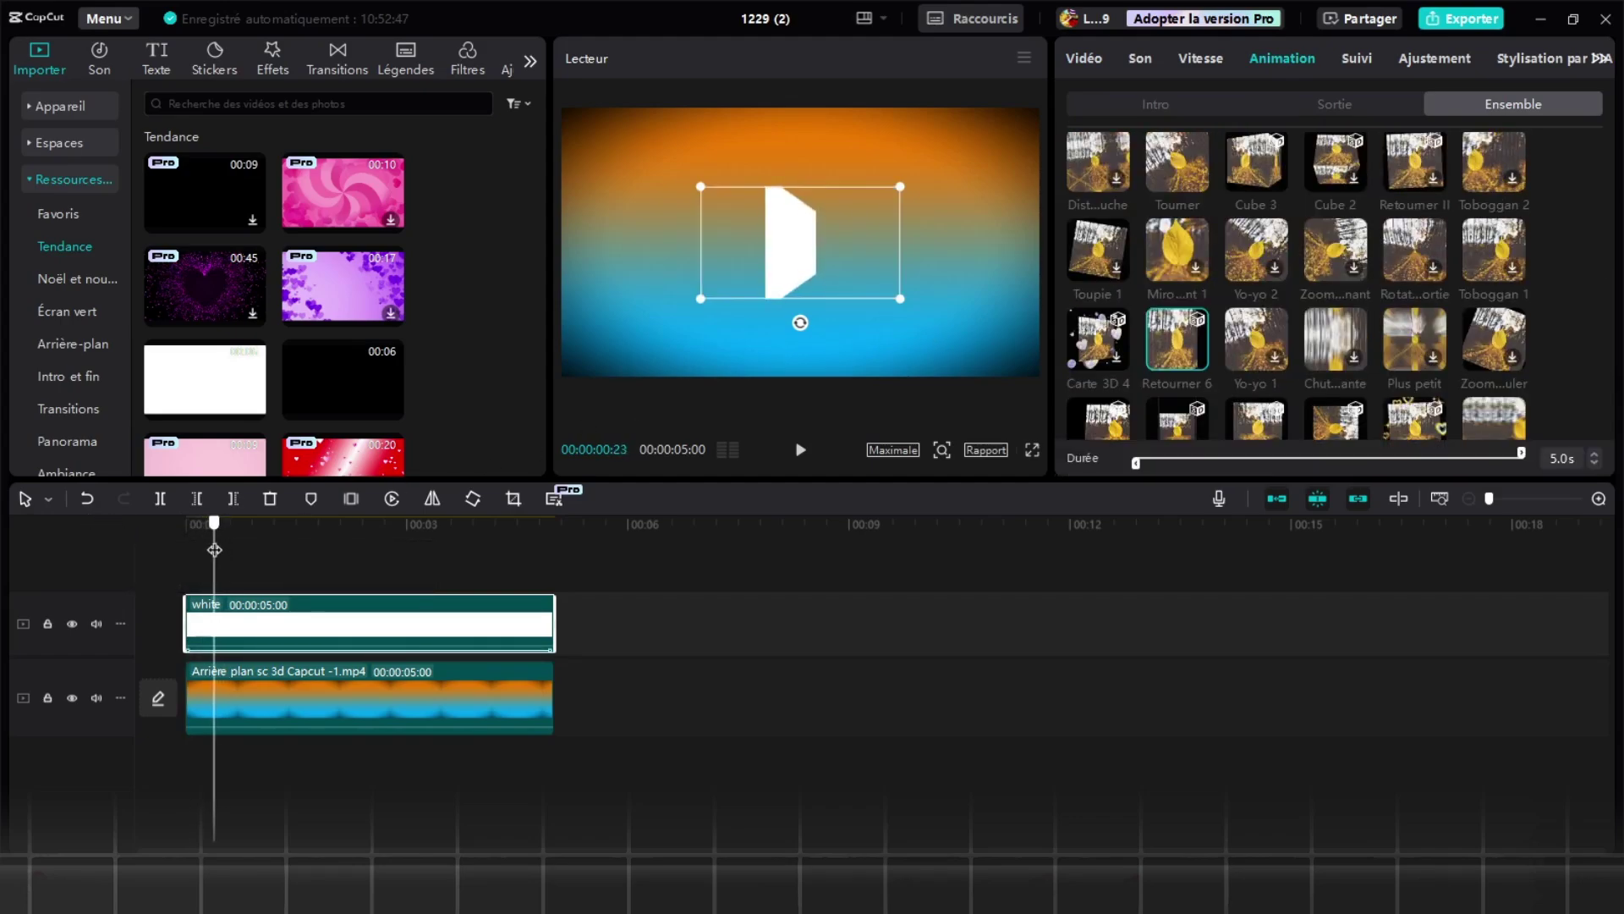
left_click(1031, 455)
left_click(1080, 827)
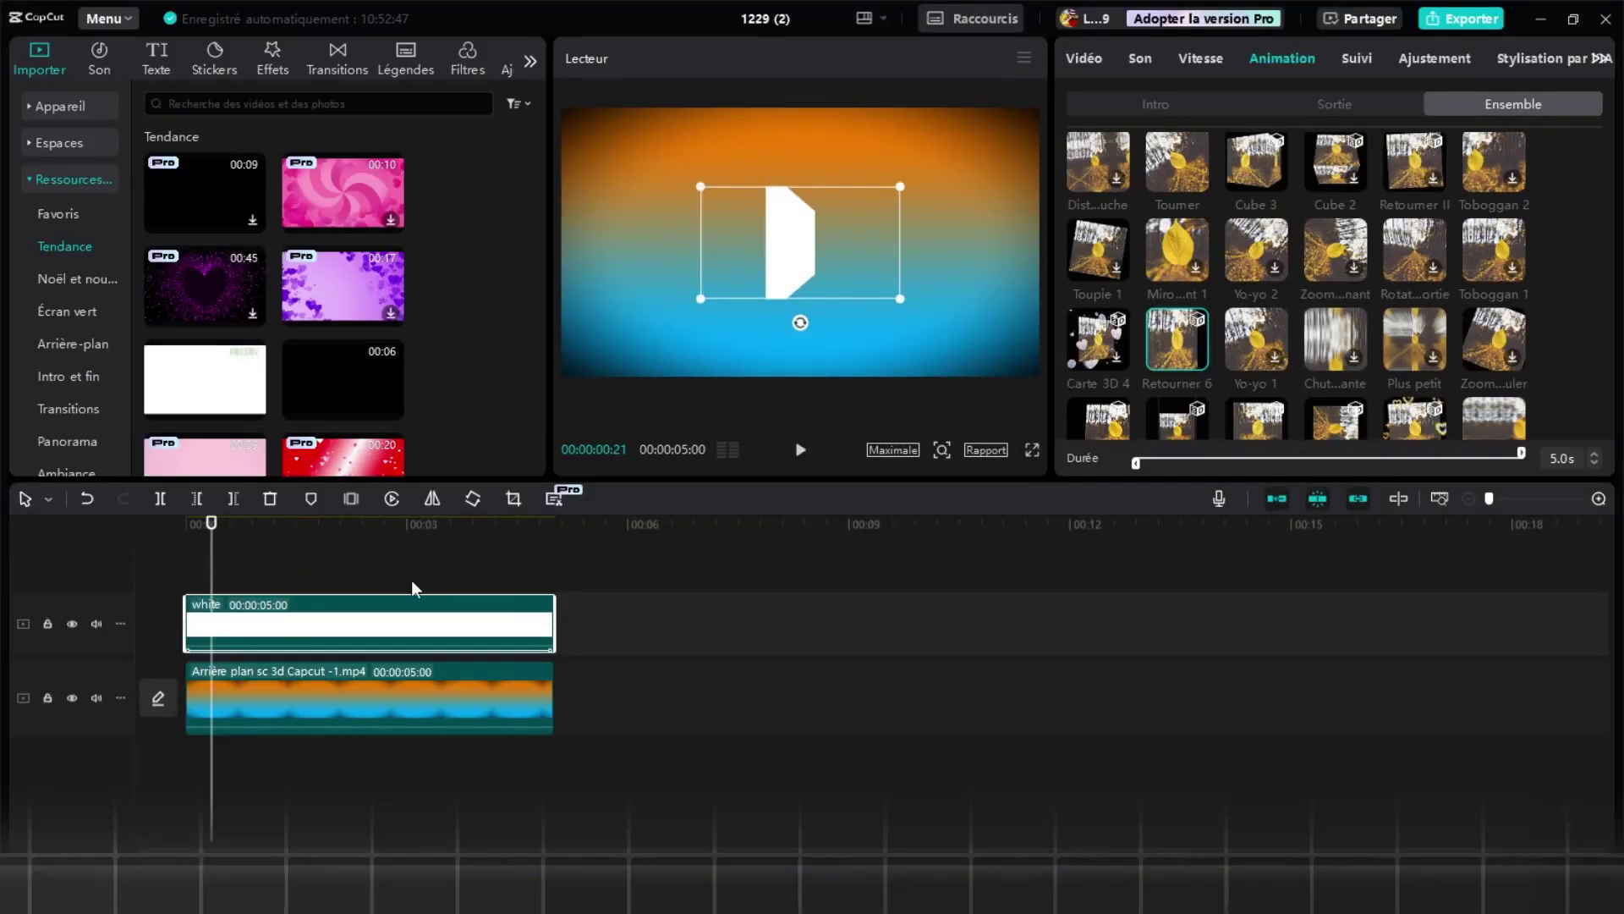
- Turn the animated white clip into a compound clip and freeze its frame at 00:00:00:21
right_click(243, 624)
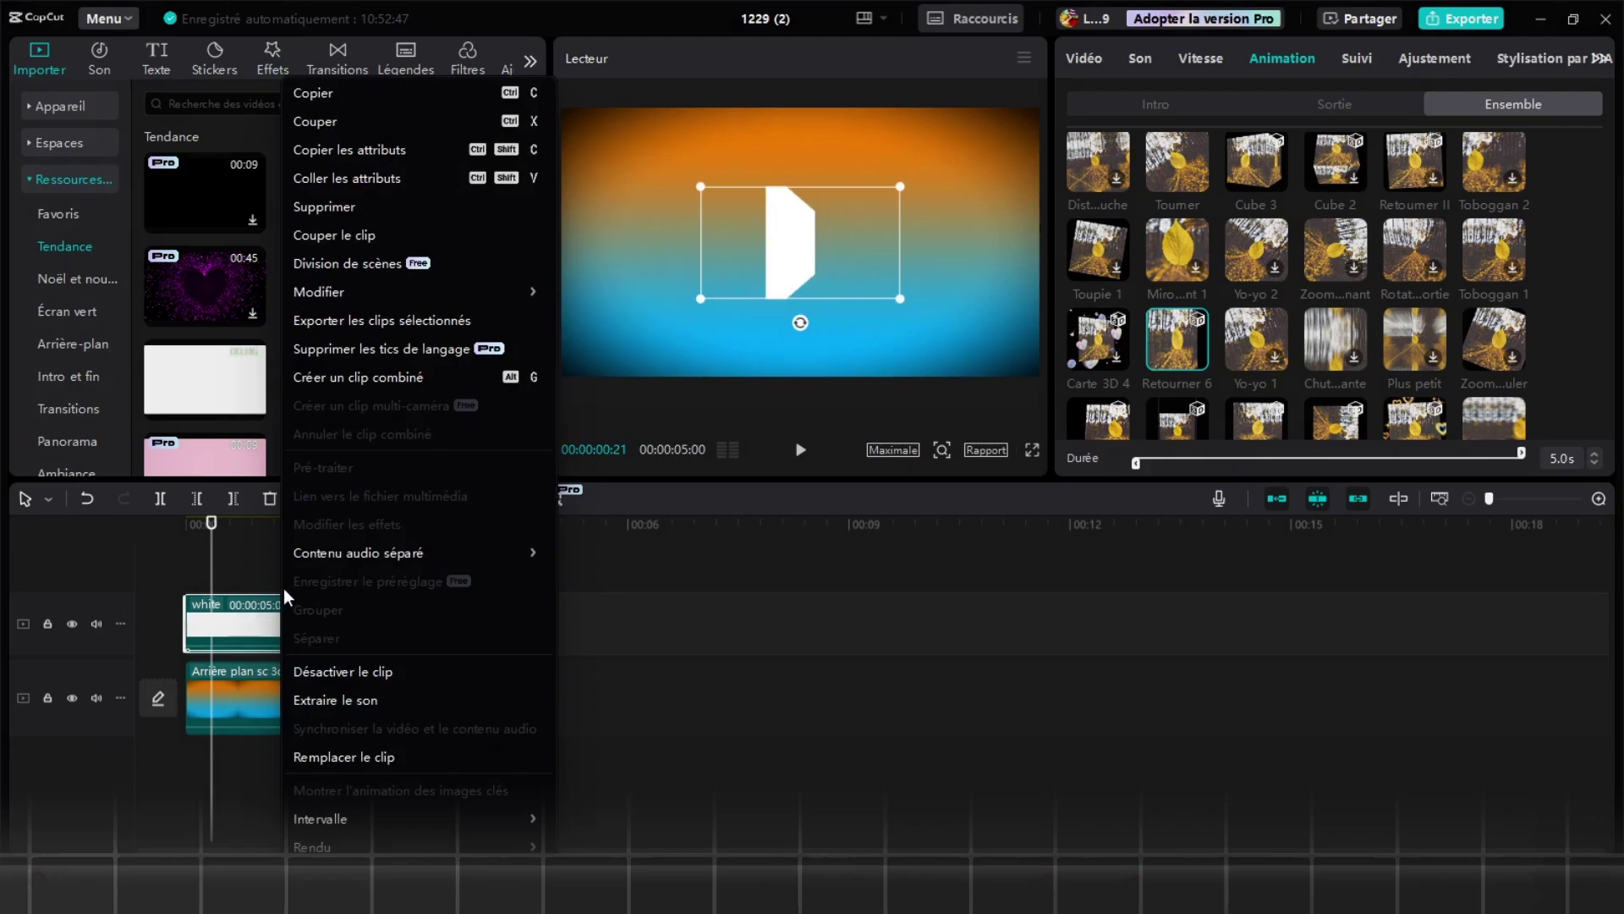
left_click(355, 377)
left_click(352, 499)
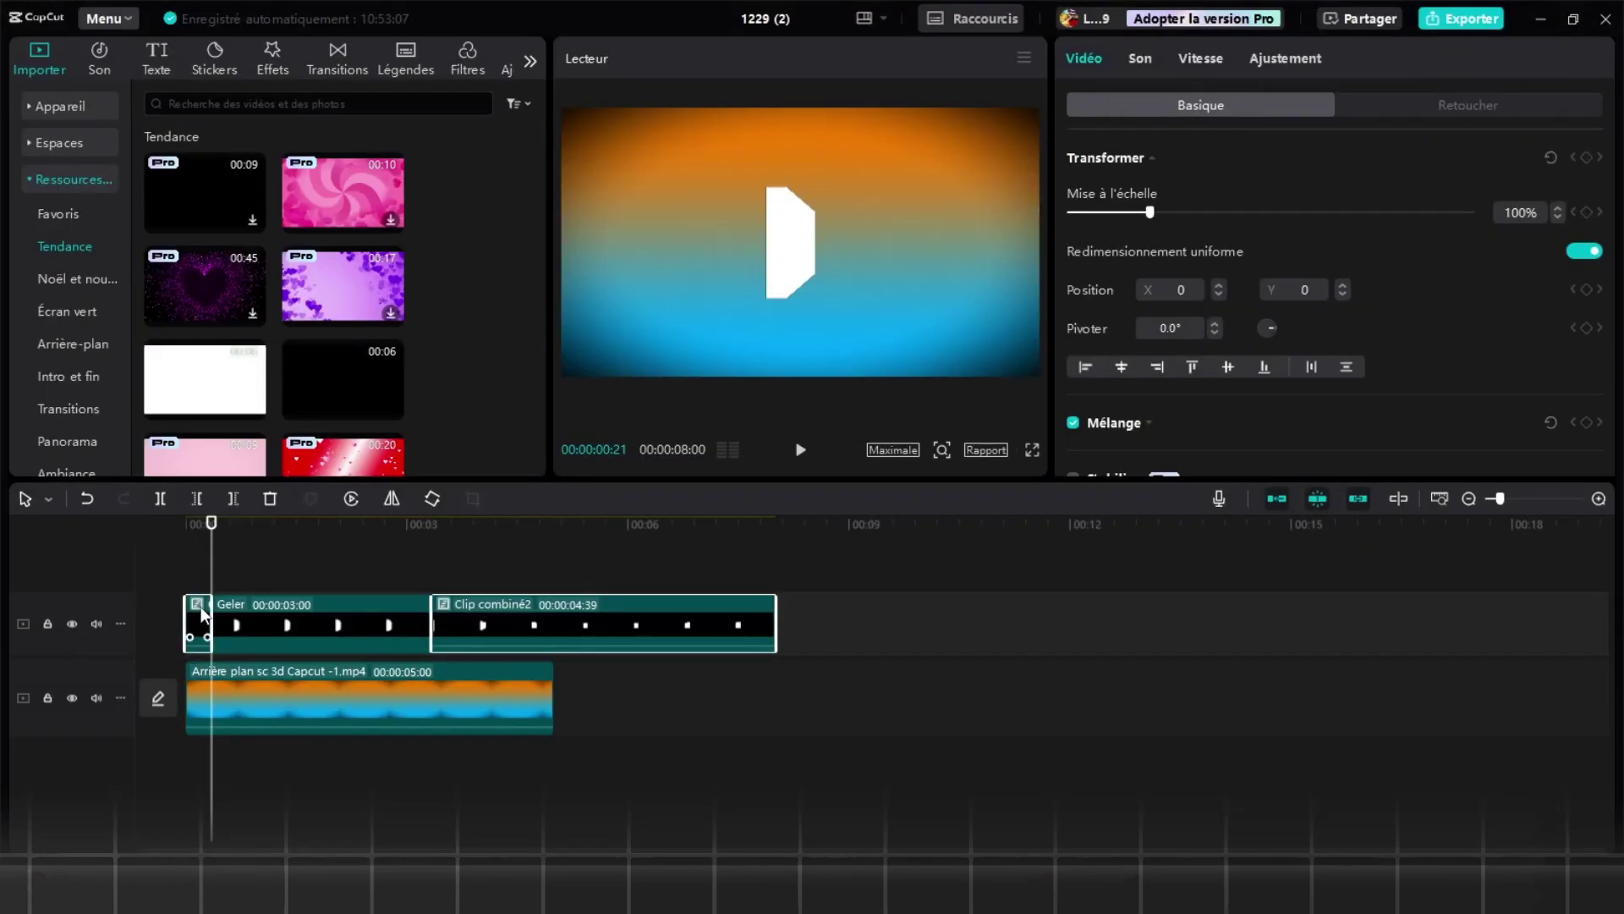
- Delete the compound segments around the freeze frame and extend the freeze frame to 5 seconds
key("Delete")
left_click(384, 612)
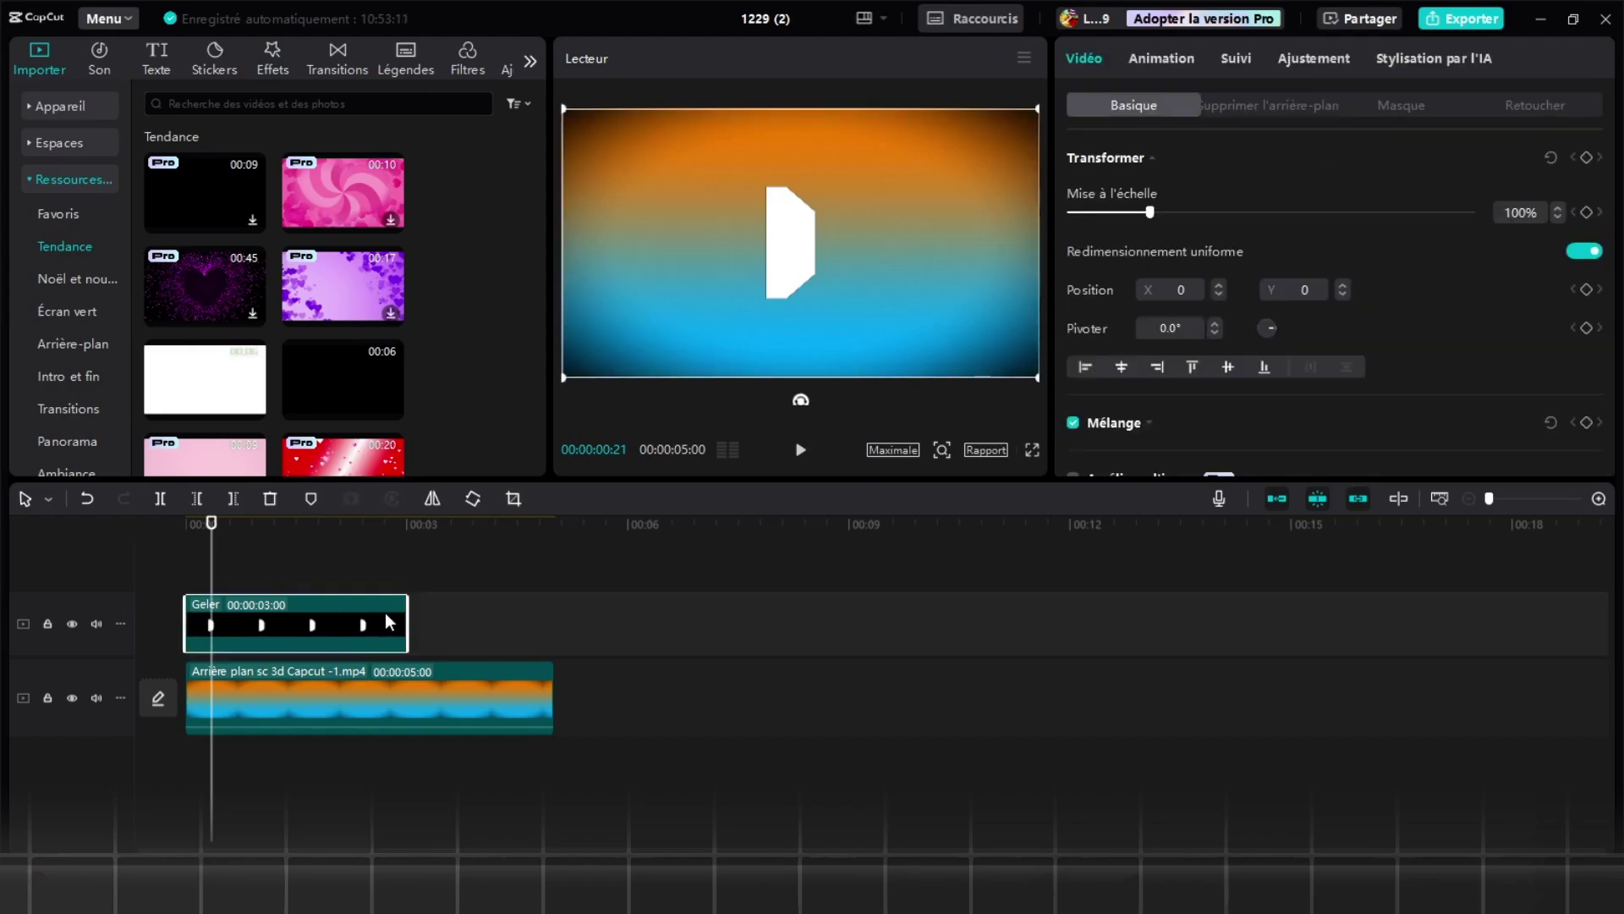
left_click_drag(409, 601, 555, 599)
- Enlarge the frozen white shape to 230% and place it along the left edge of the frame at X -1304
left_click_drag(227, 545, 185, 551)
left_click(203, 613)
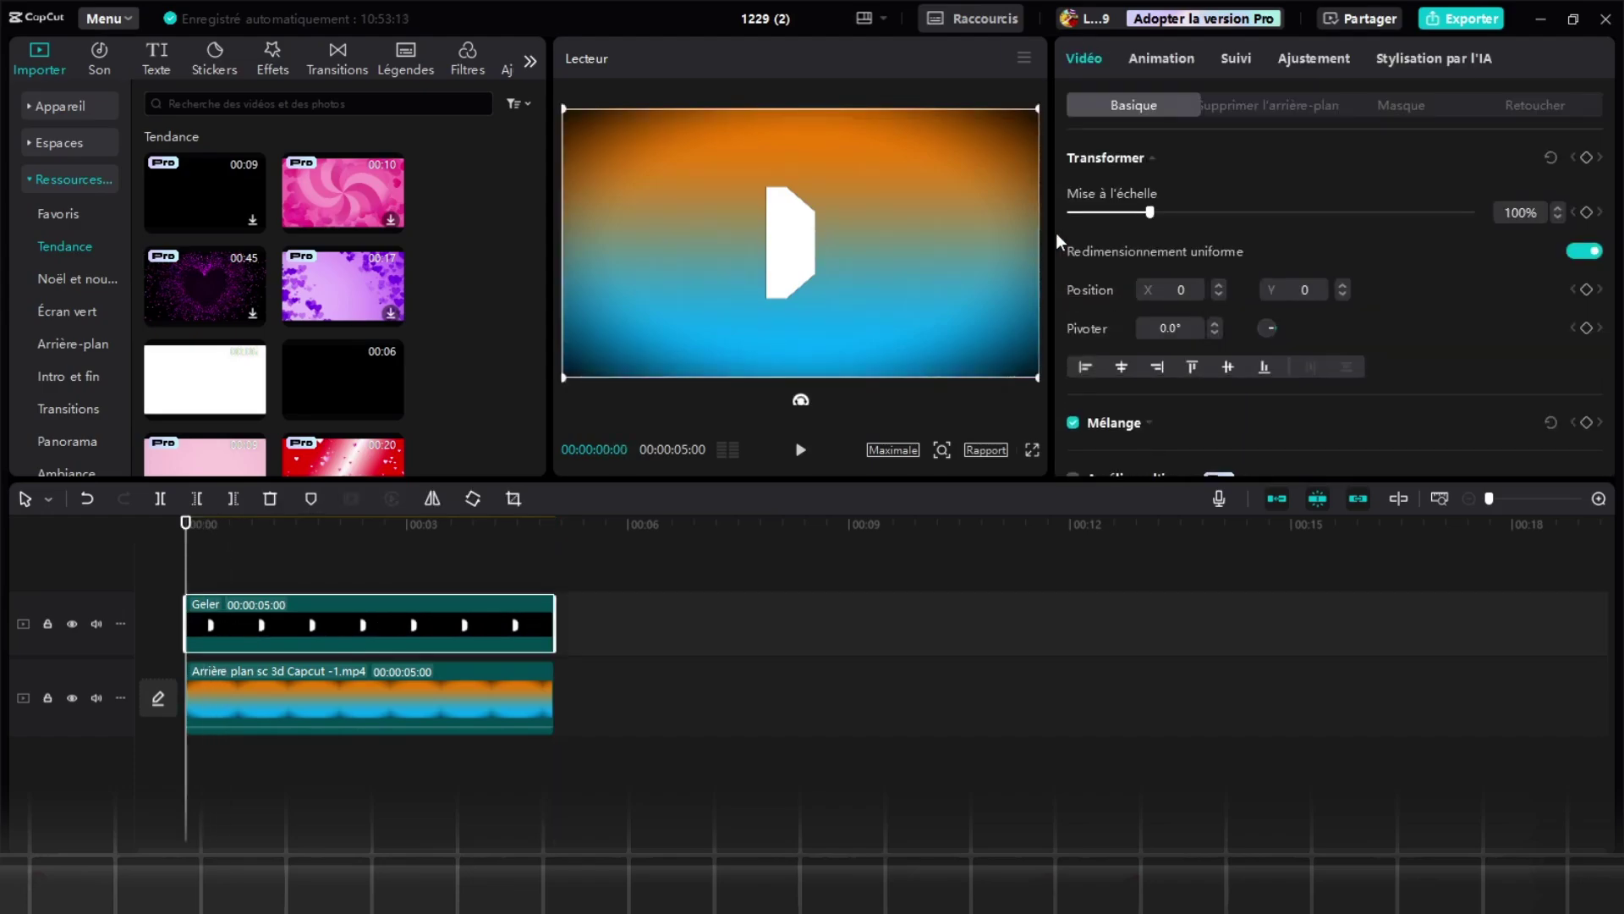
left_click_drag(1142, 214, 1236, 211)
left_click_drag(752, 263, 699, 263)
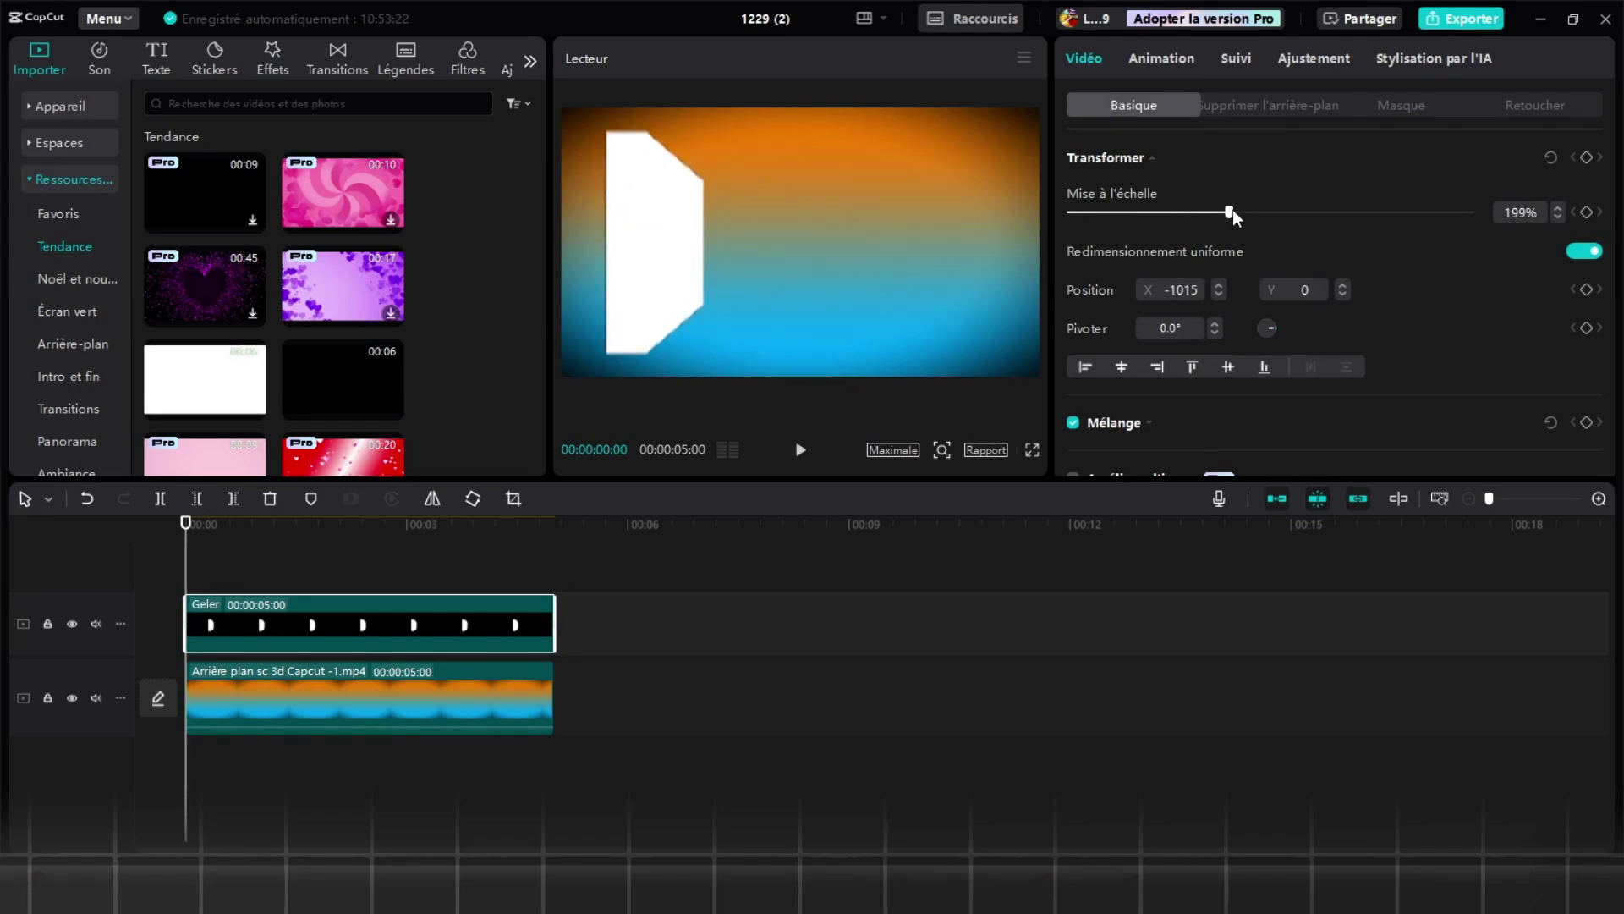
left_click_drag(1231, 210, 1264, 208)
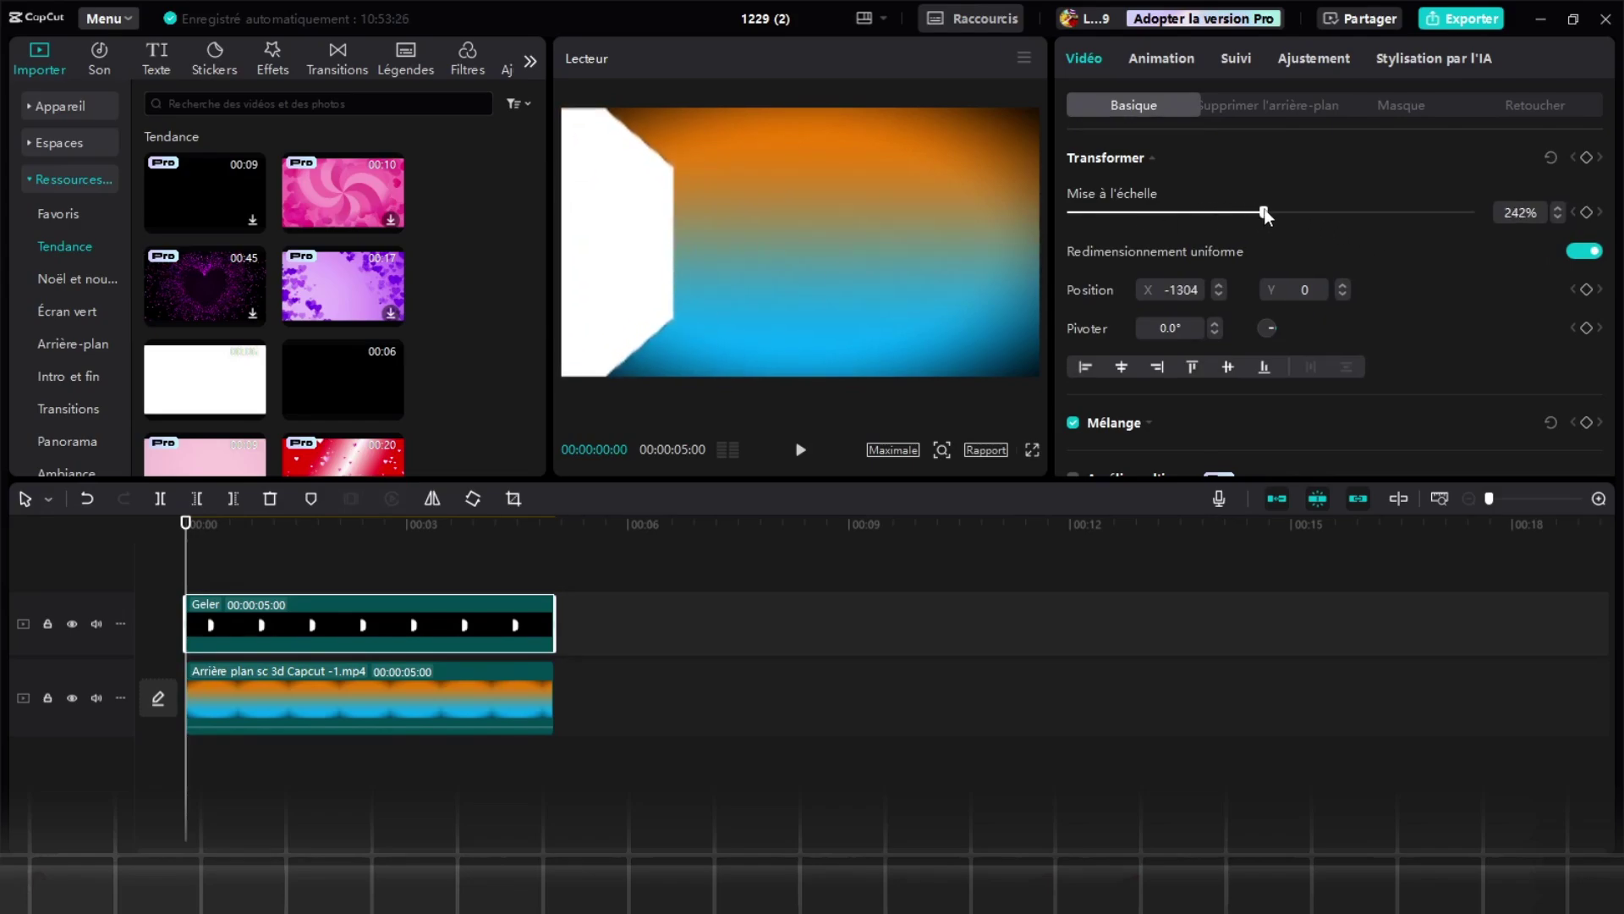
left_click(1032, 449)
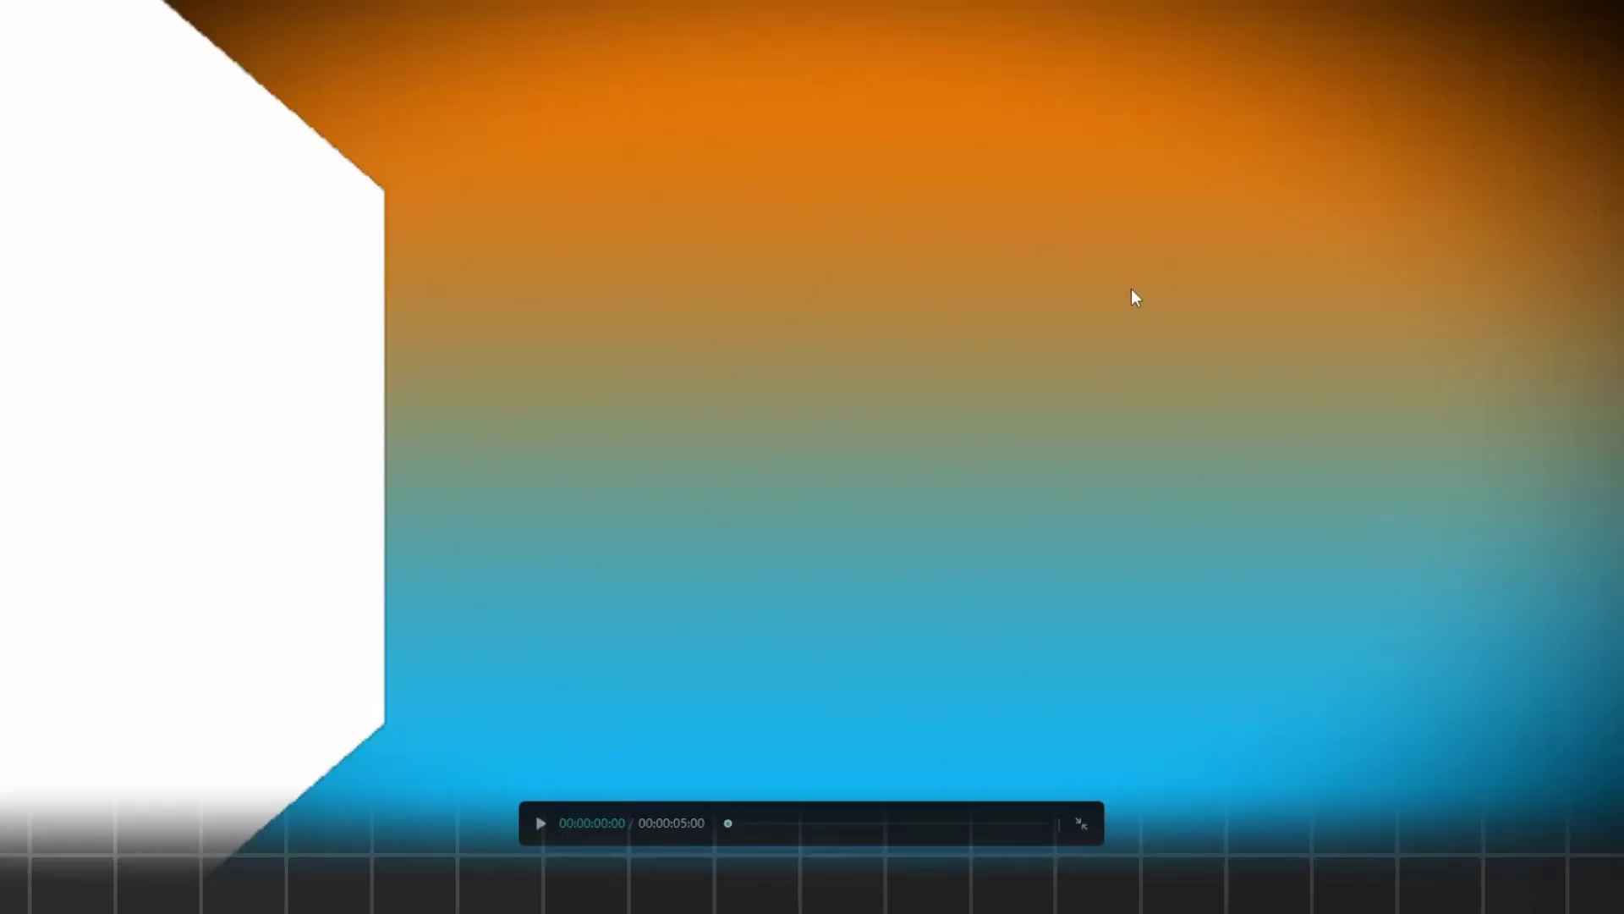
left_click(1082, 823)
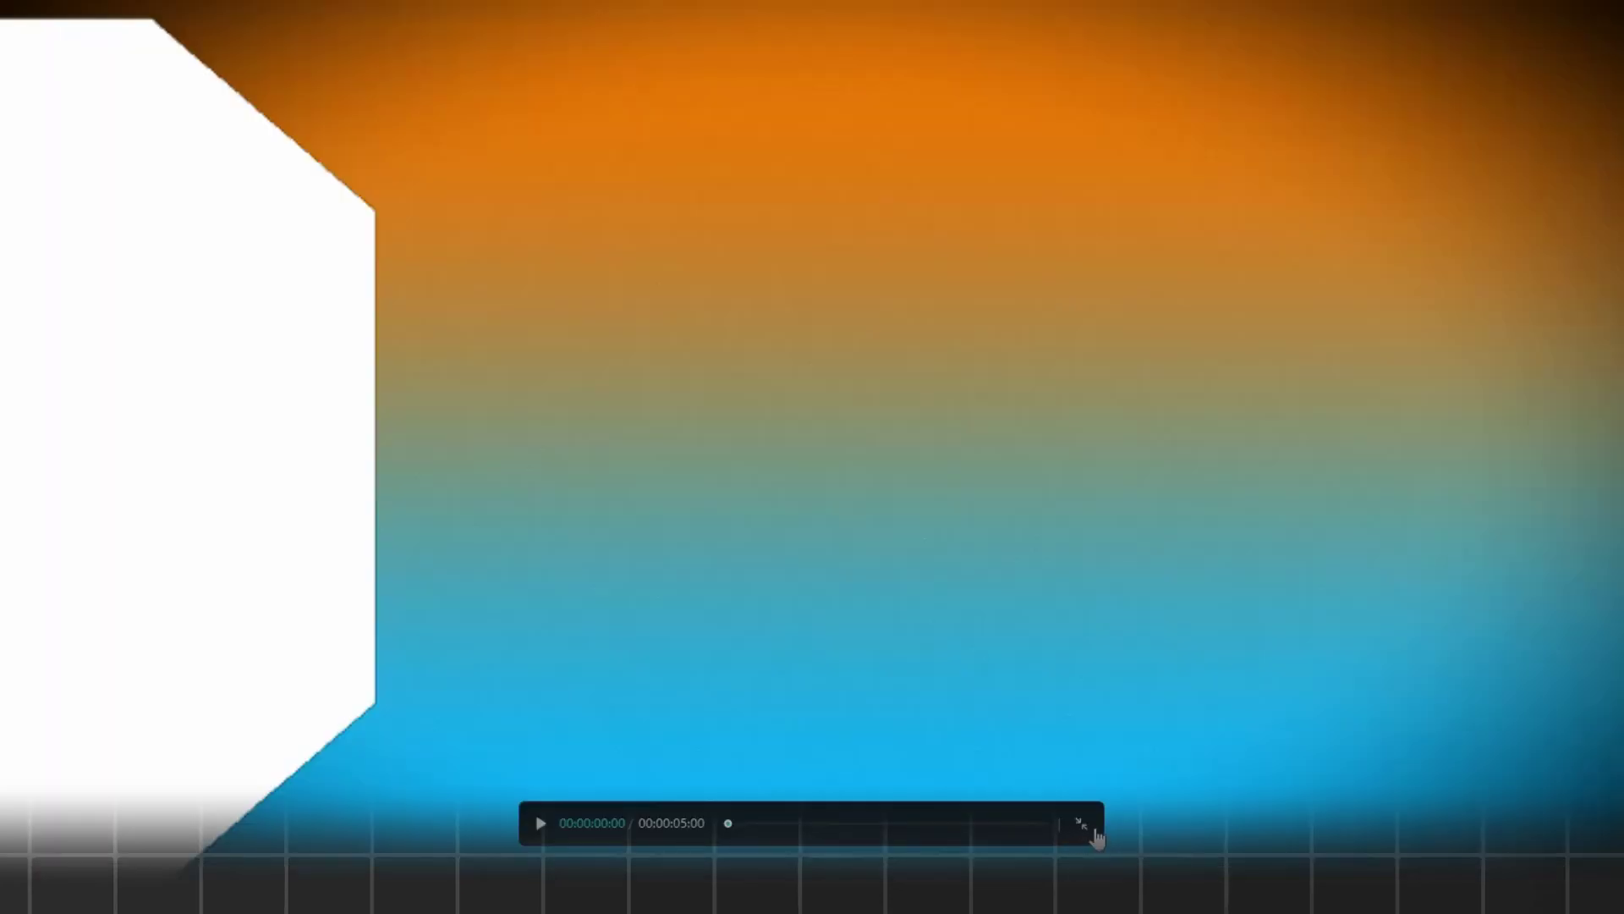
left_click(1084, 824)
- Duplicate the left white panel, mirror the copy and place it along the right edge at X 1284
left_click(270, 630)
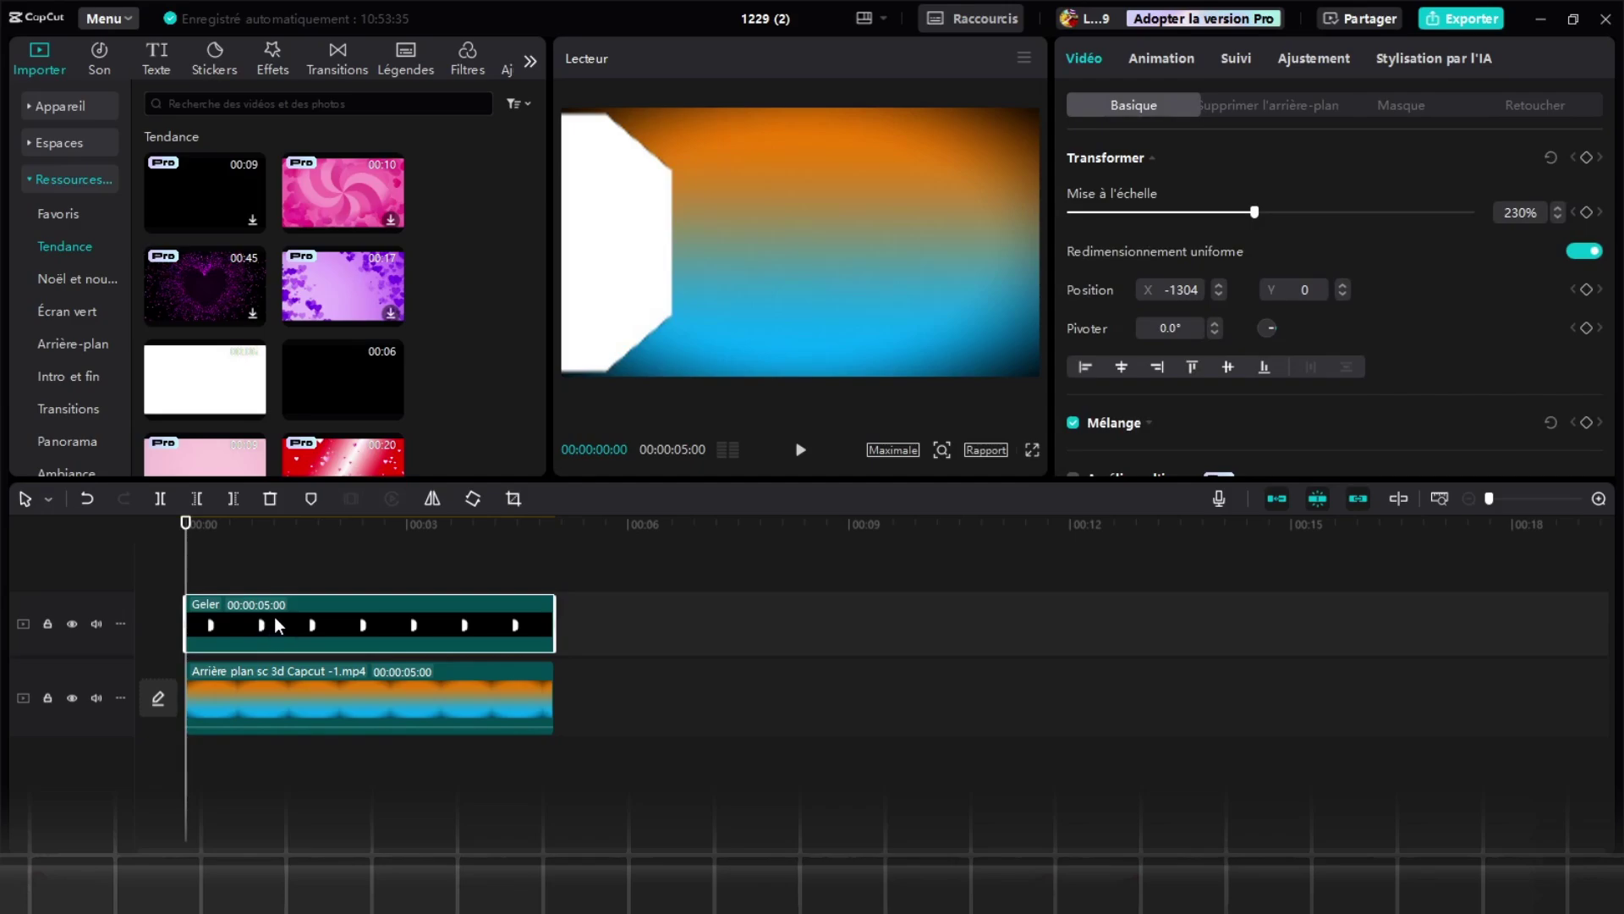
key("ctrl+c")
key("ctrl+v")
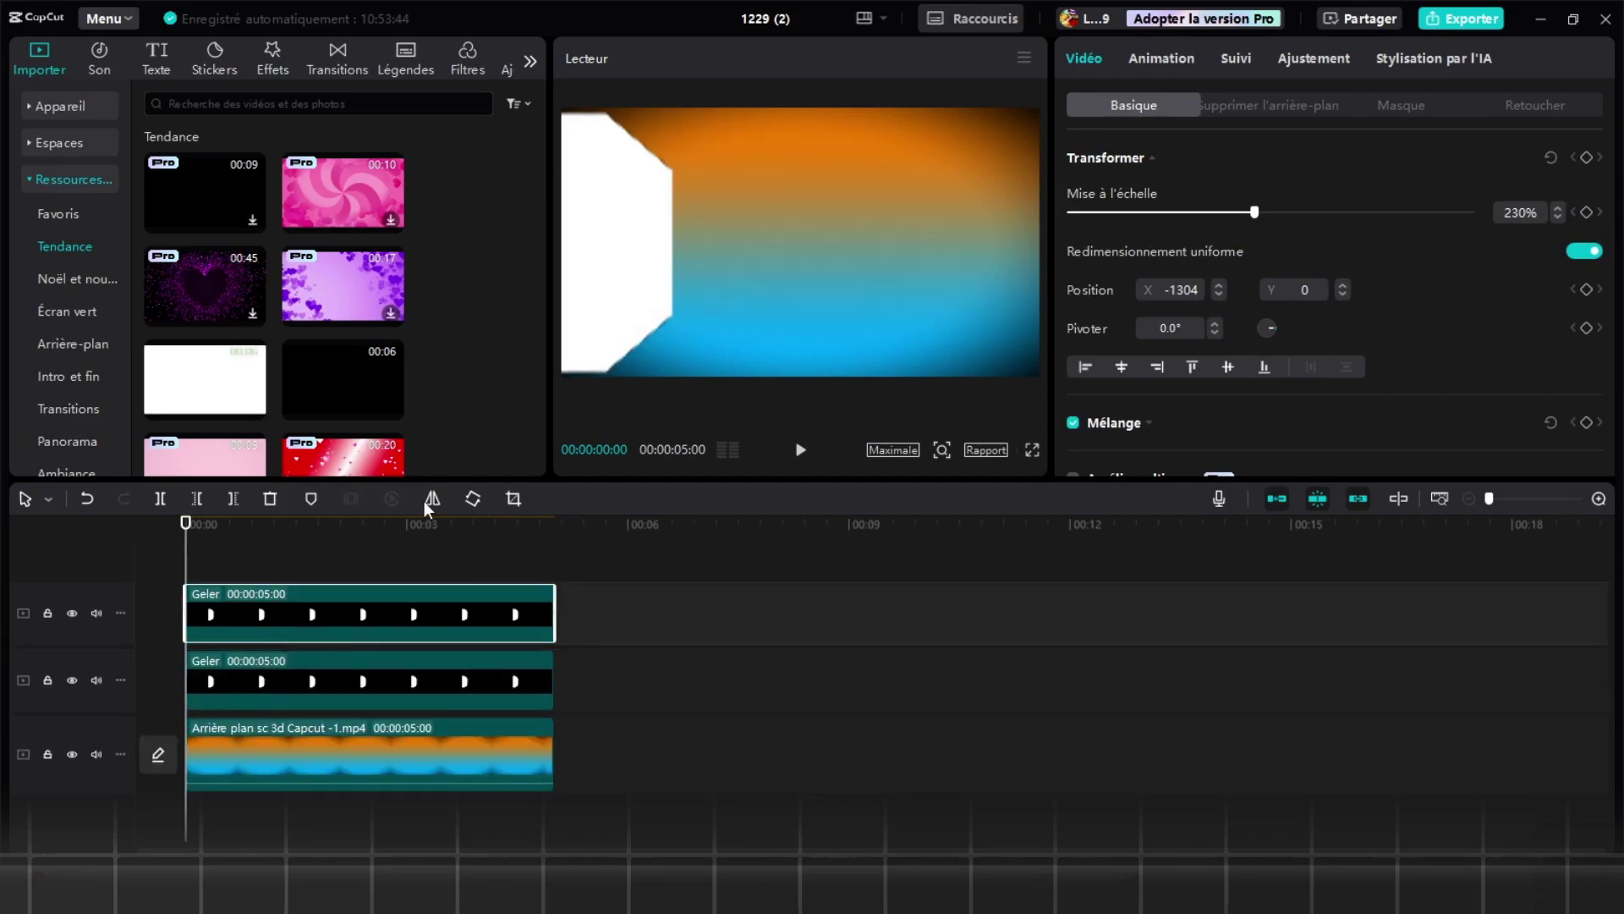
left_click(424, 501)
left_click_drag(679, 247, 993, 256)
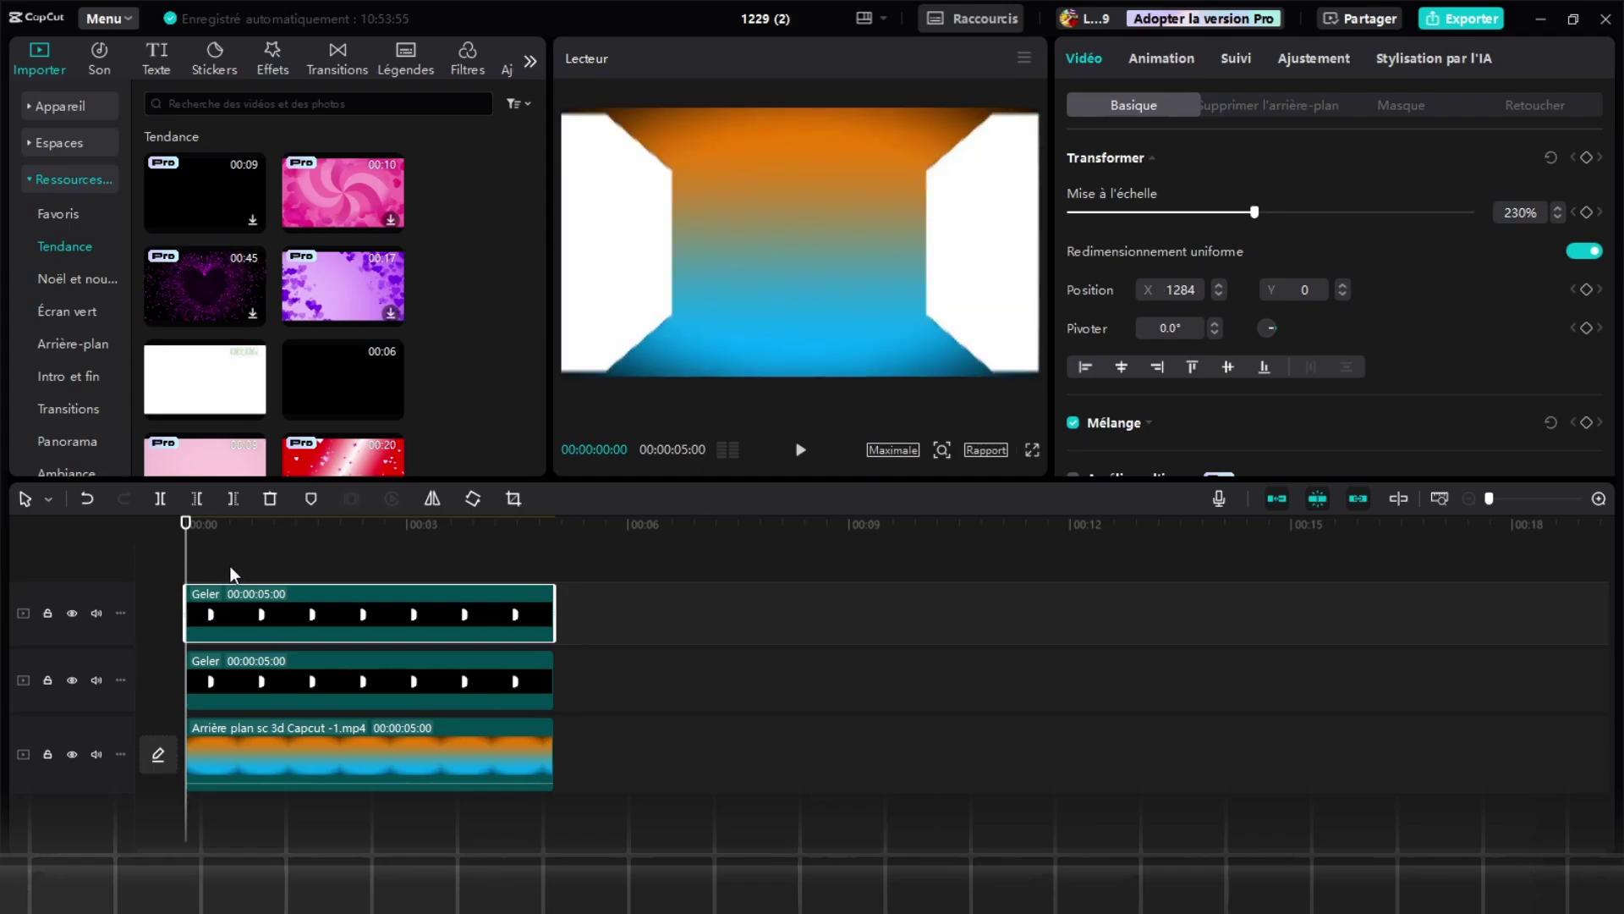
- Duplicate the right panel, shrink the copy to 120% and place it beside the outer panel's inner edge at X 697
key("ctrl+c")
key("ctrl+v")
left_click_drag(1252, 211, 1174, 213)
left_click_drag(916, 277, 835, 274)
left_click_drag(1174, 212, 1159, 213)
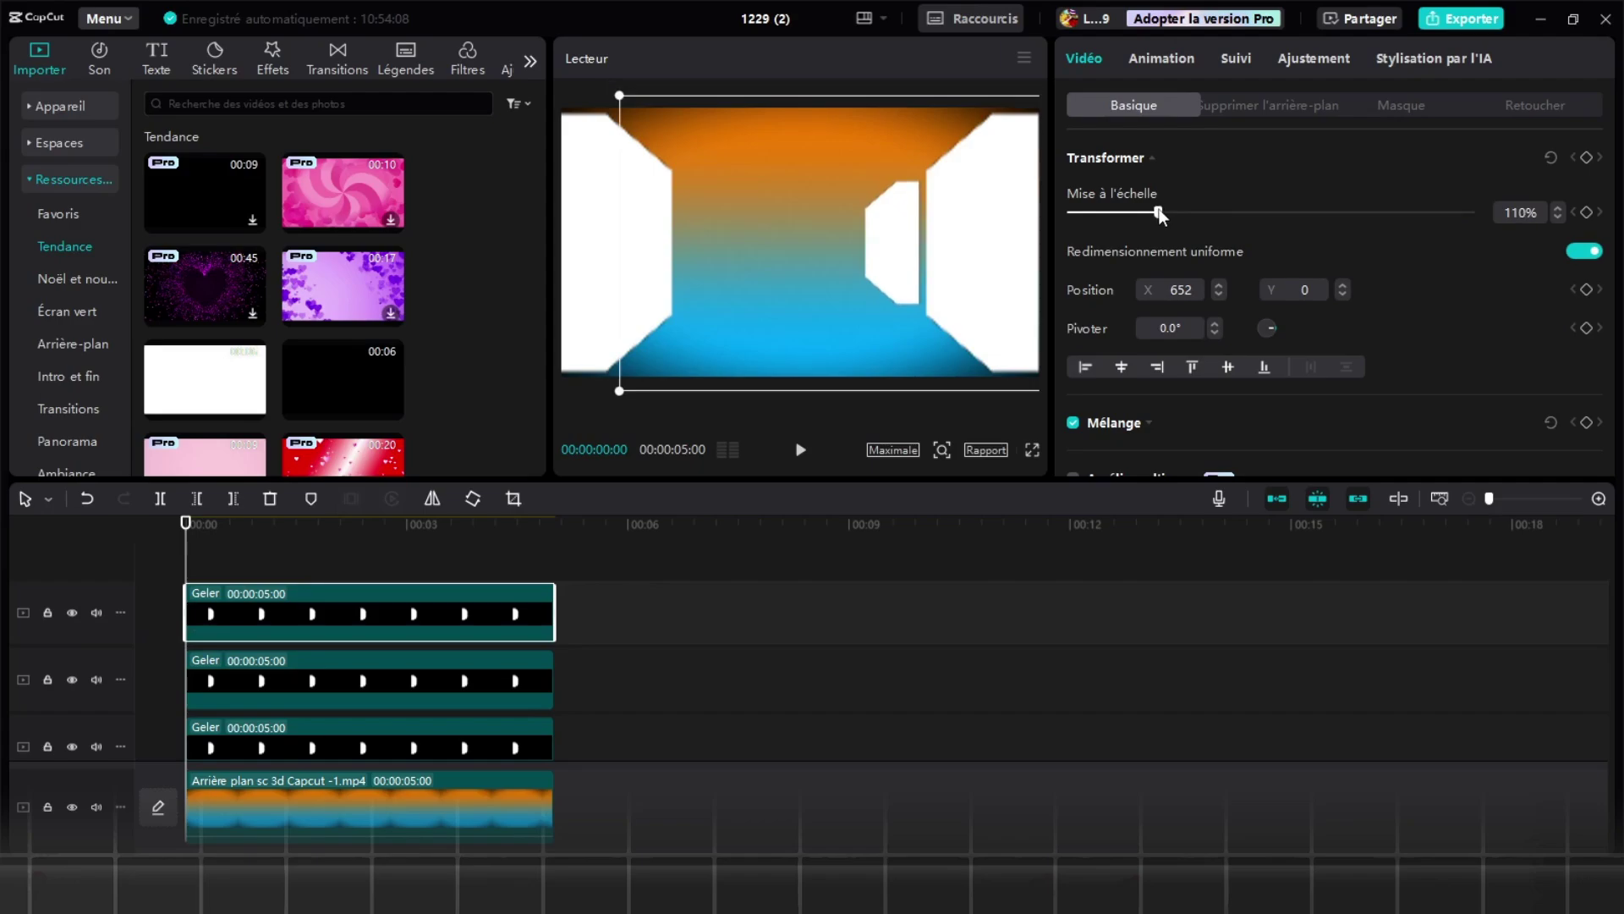
left_click_drag(872, 268, 879, 266)
left_click_drag(1158, 212, 1166, 213)
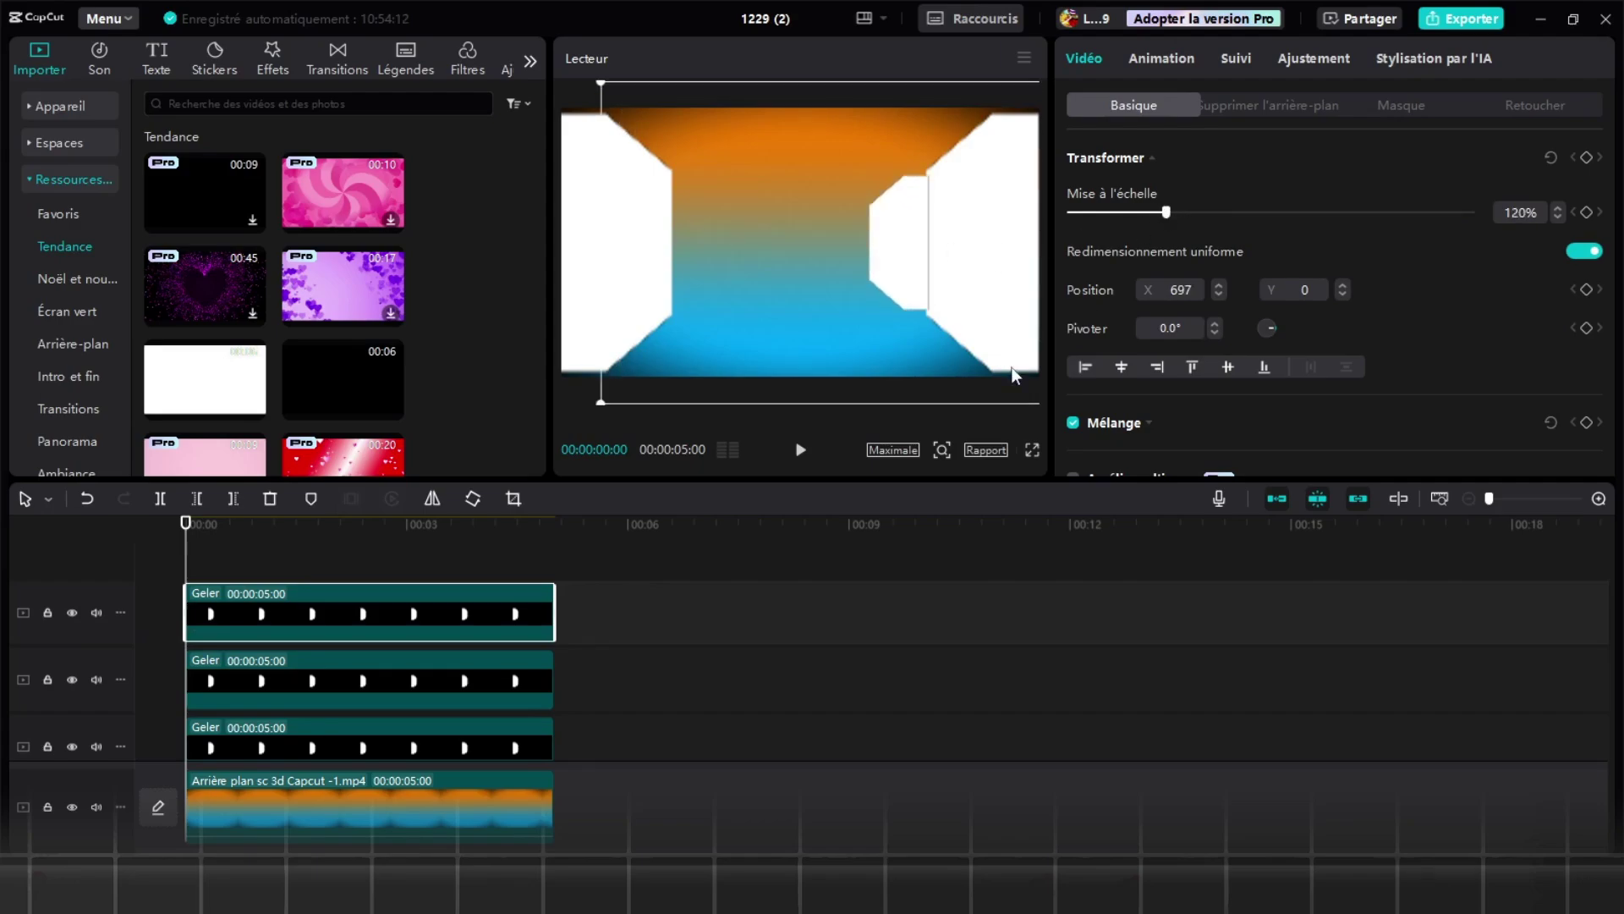
- Fine-tune the small inner right panel to 116% scale at X 669, checking the alignment in full-screen preview
left_click(1027, 454)
key("Escape")
scroll(884, 265, "up", 1)
left_click(1032, 449)
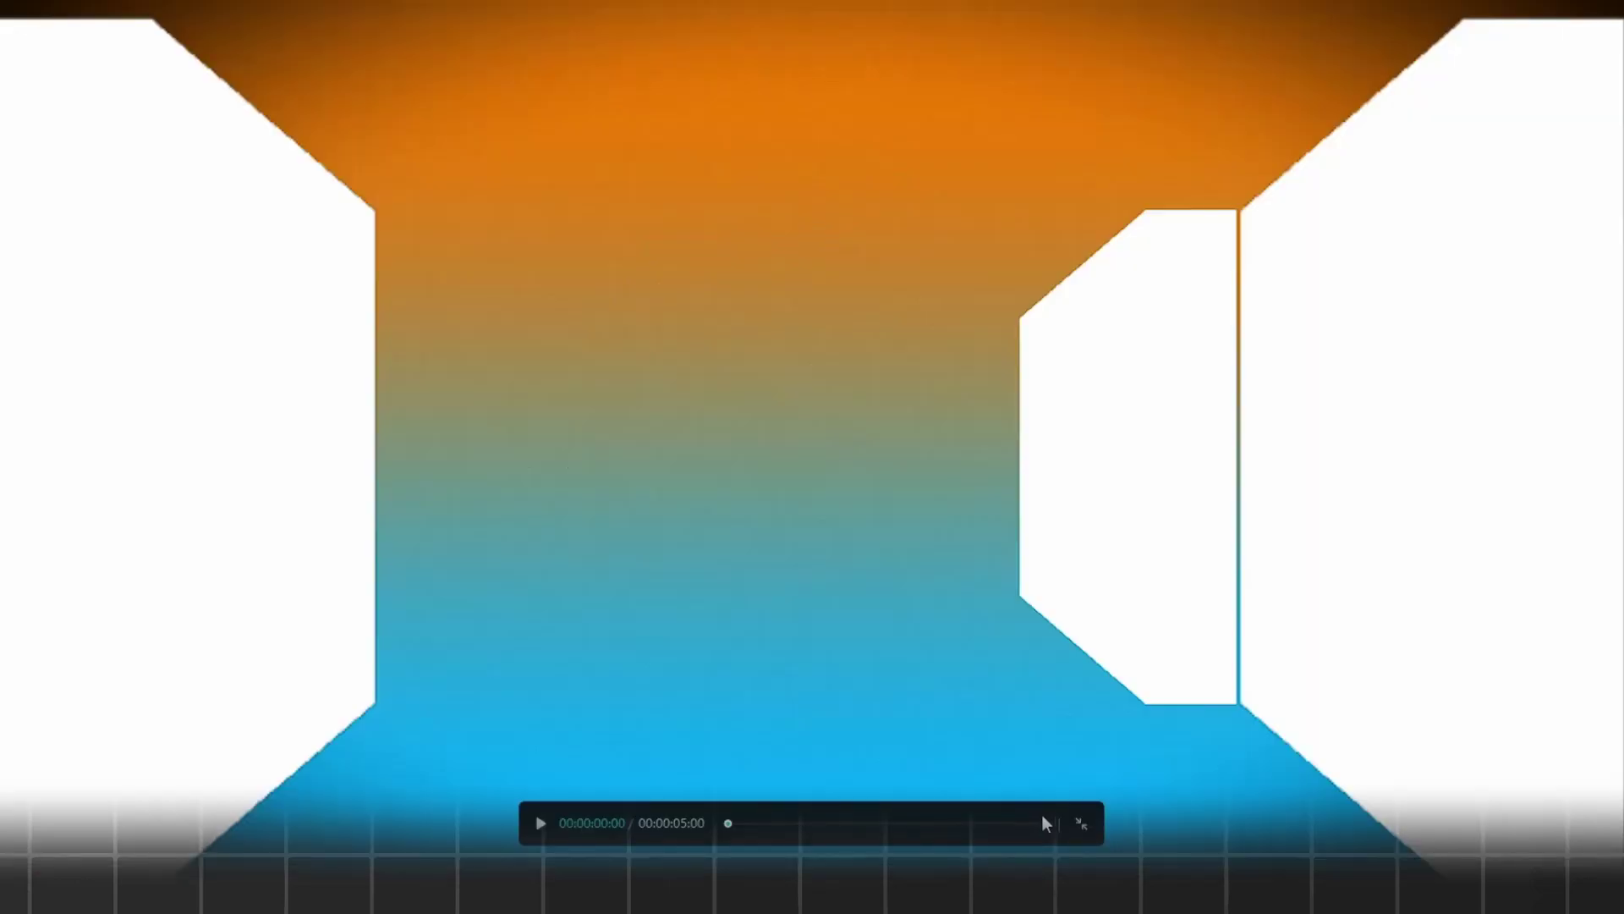
left_click(1081, 834)
left_click(1160, 207)
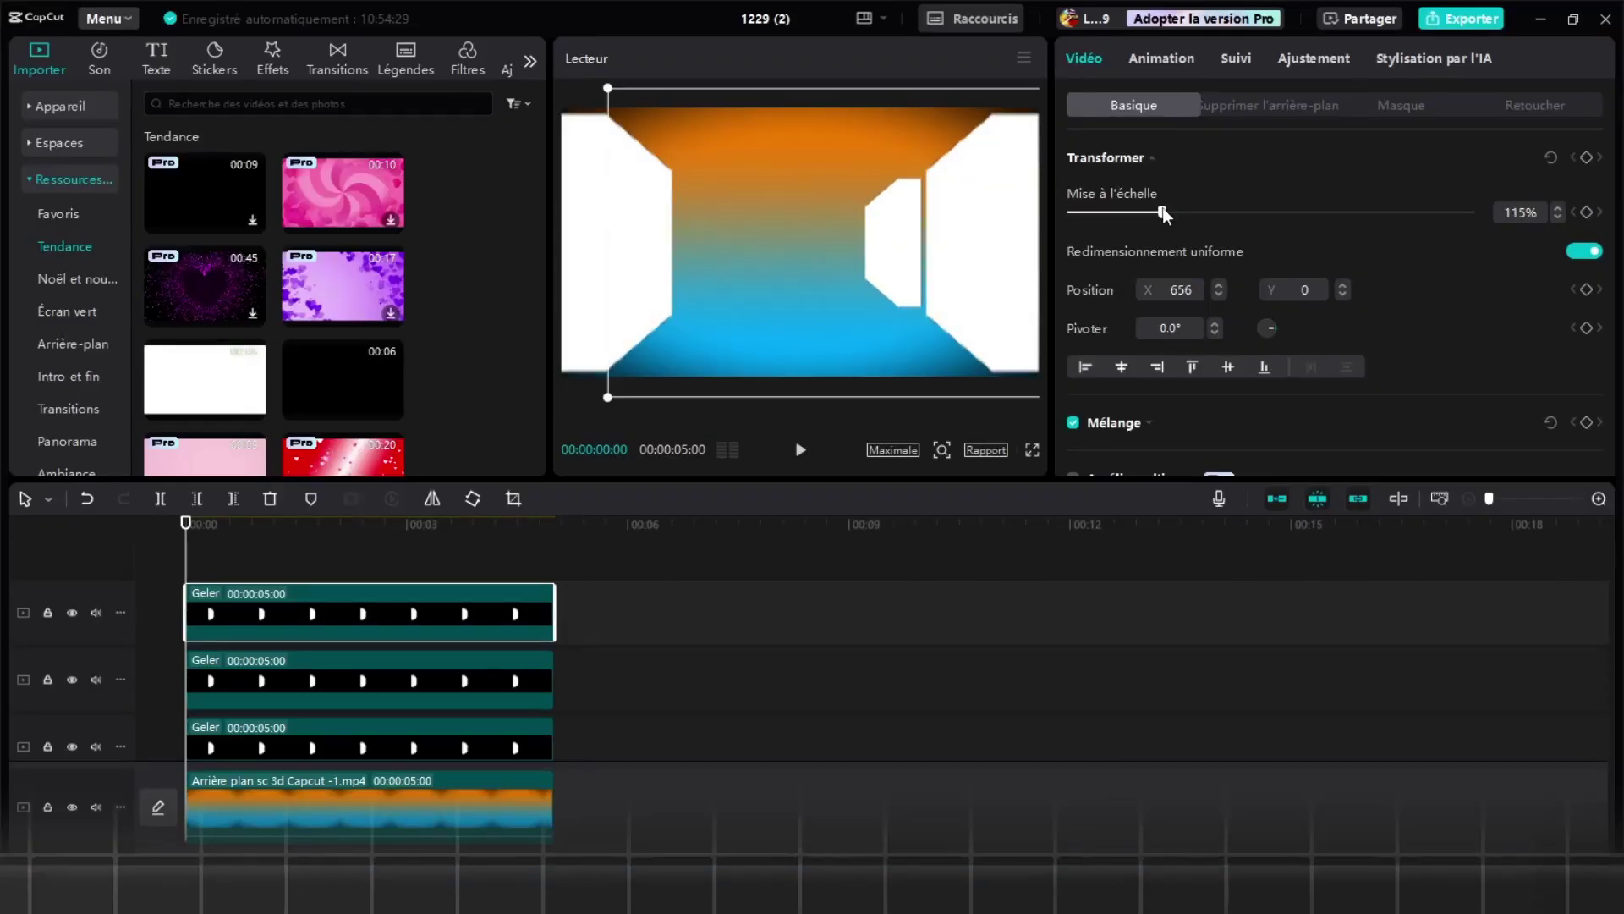
left_click_drag(1162, 208, 1165, 208)
left_click_drag(901, 231, 900, 229)
left_click(1032, 449)
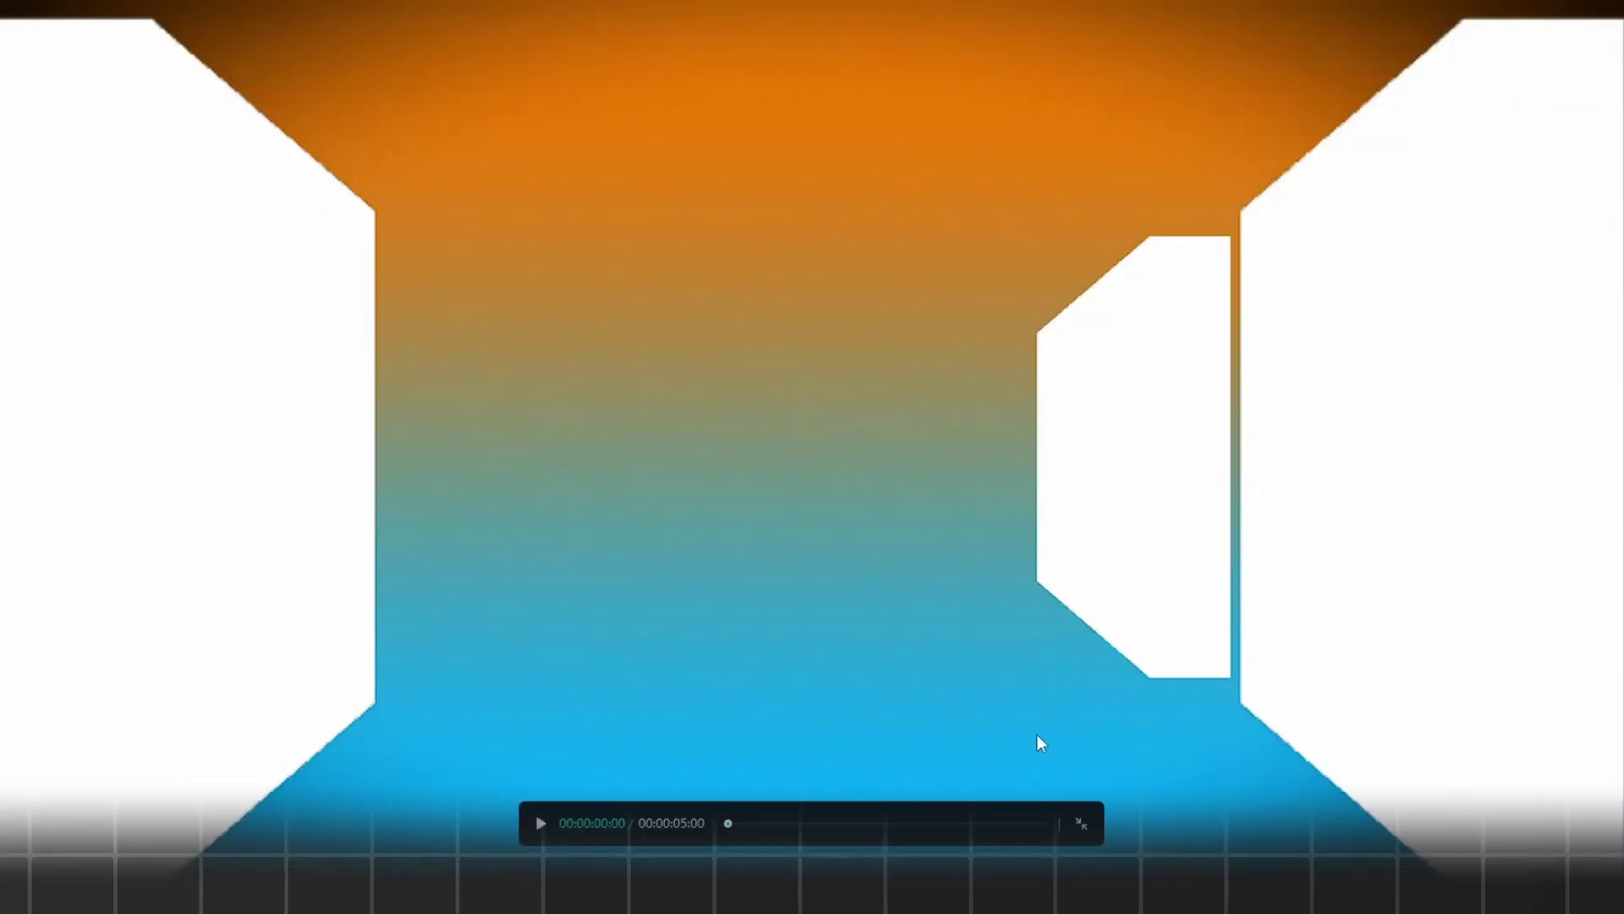
left_click(1081, 823)
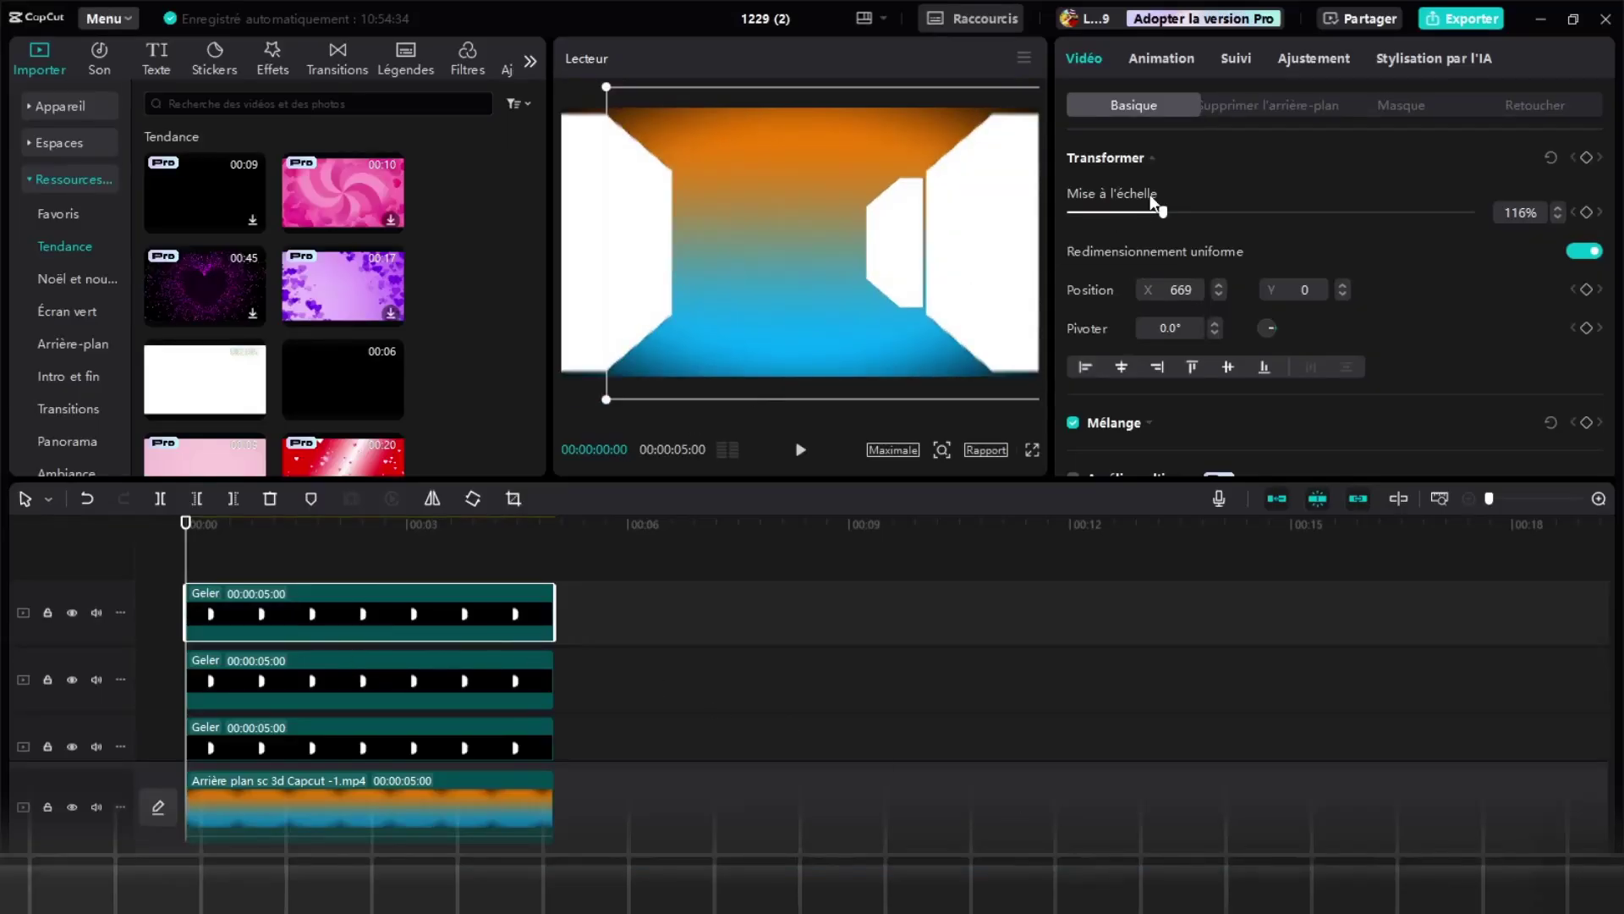
- Duplicate the inner right panel, mirror the copy and place it beside the left outer panel at X -705
key("ctrl+c")
key("ctrl+v")
left_click(433, 497)
left_click_drag(757, 261, 701, 245)
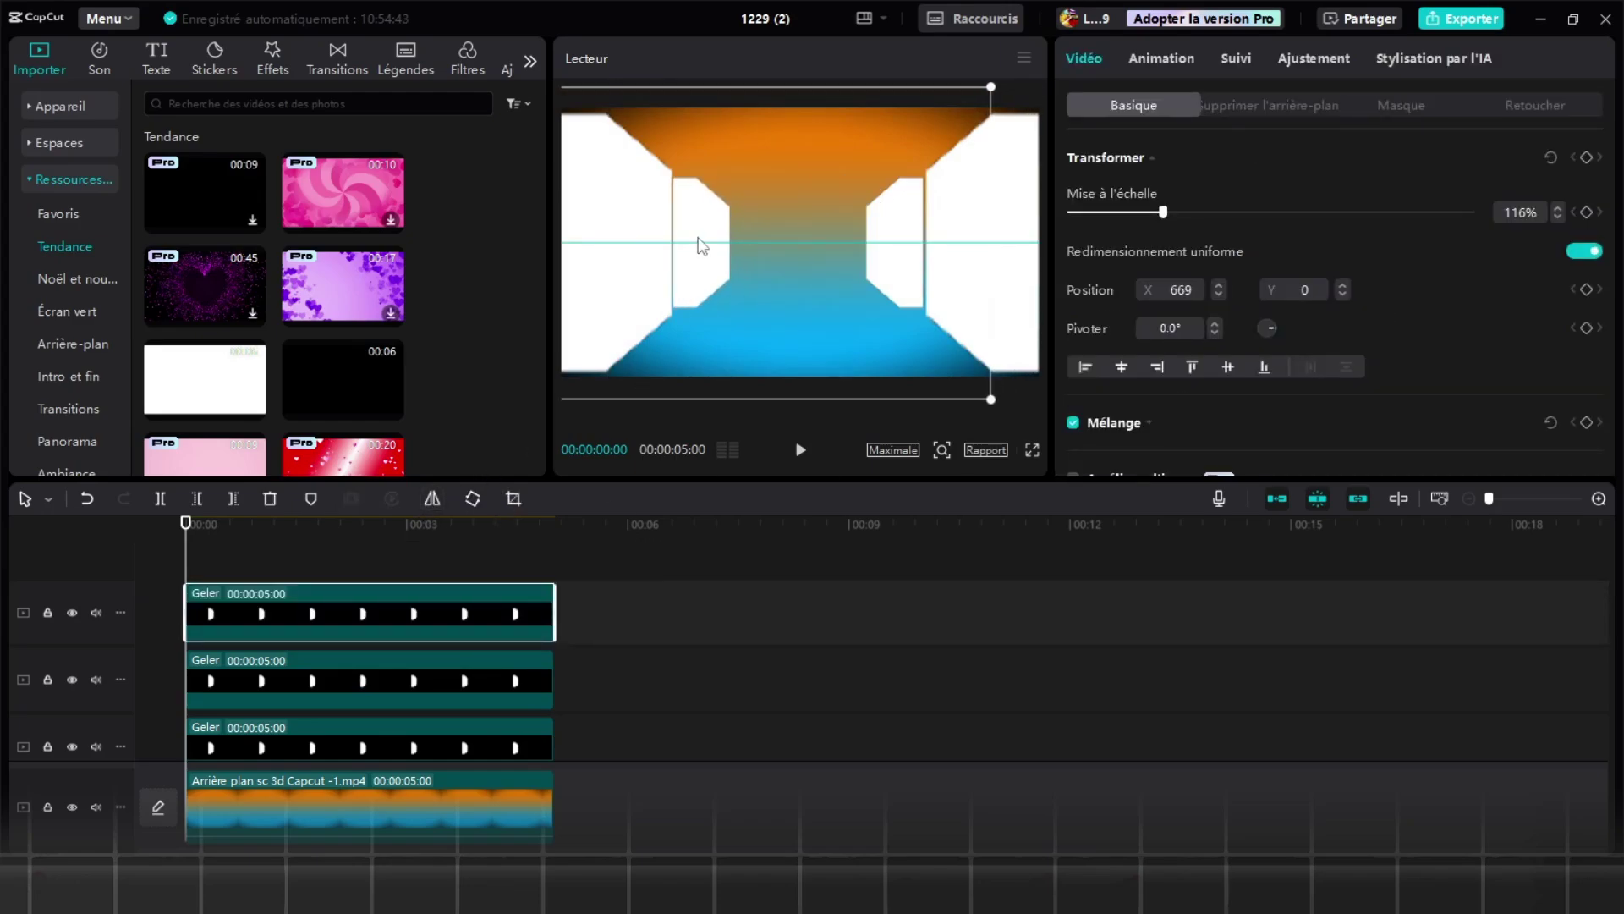
left_click(1032, 449)
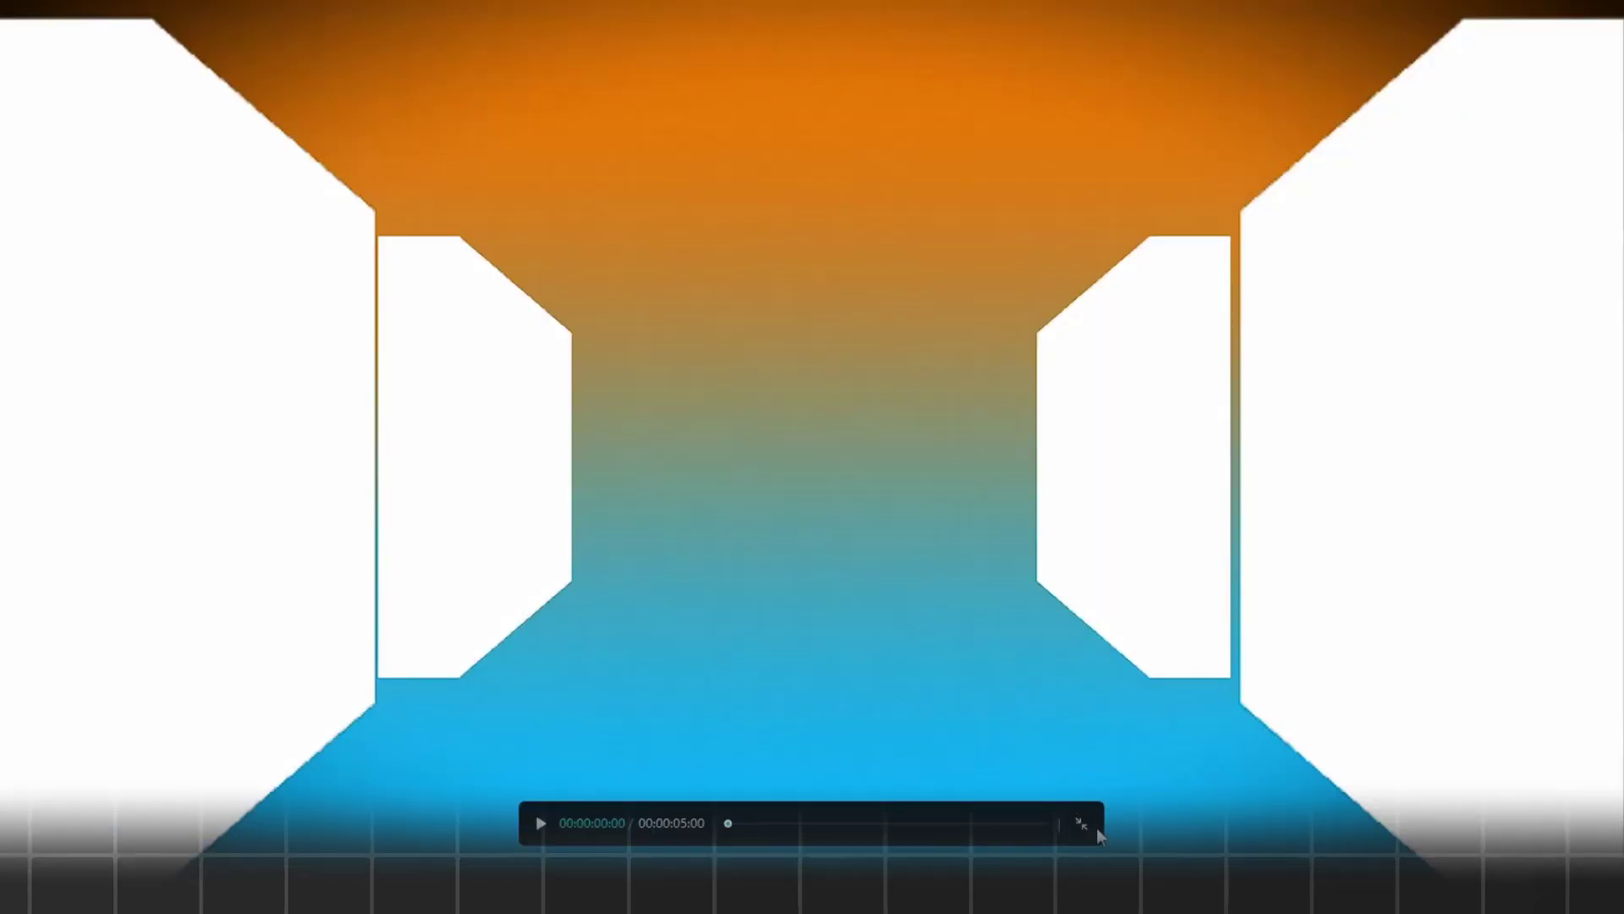
left_click(1081, 824)
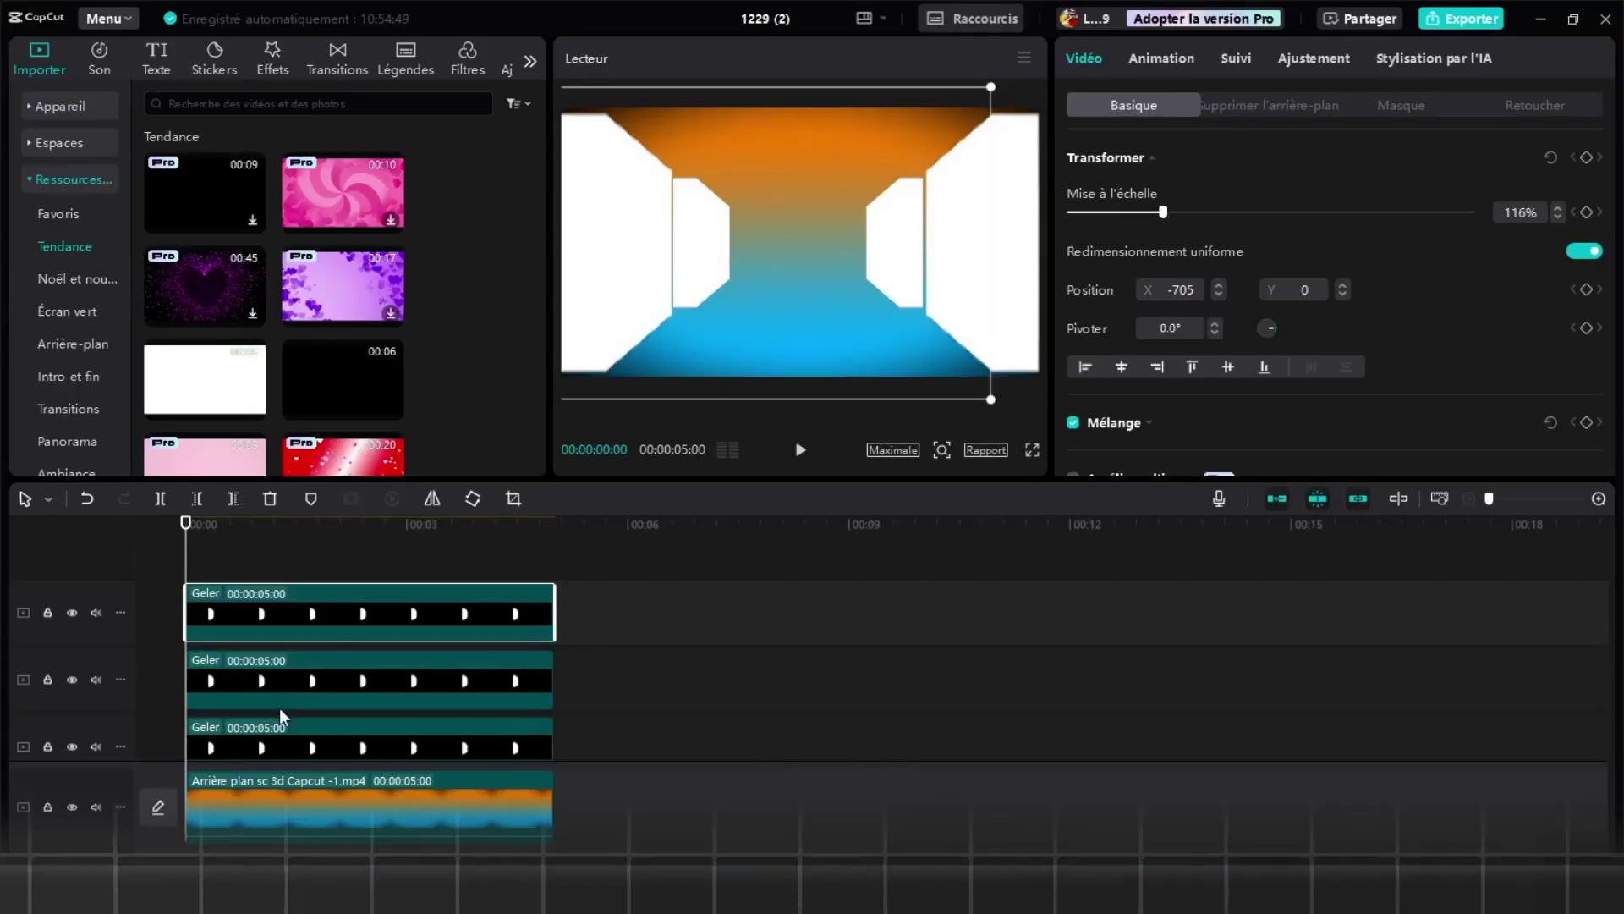
- Nudge the inner right panel outward to close the gap with the outer right panel
left_click(328, 677)
left_click_drag(938, 199, 908, 251)
key("Delete")
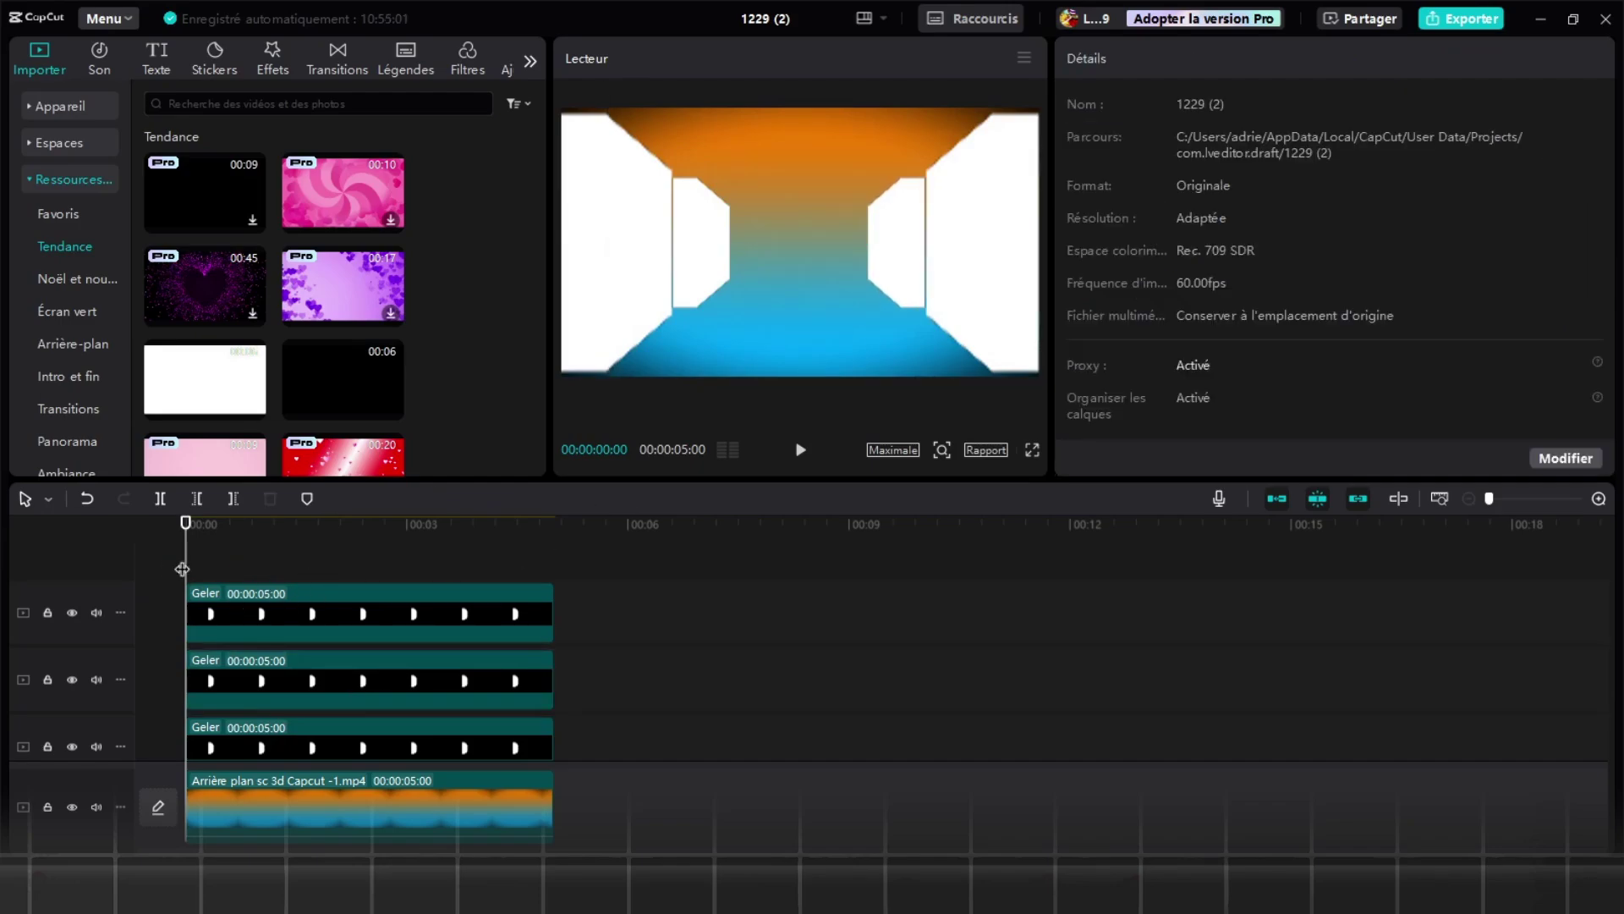
- Insert another white stock clip just above the background video and scale it to 30%
left_click_drag(218, 393, 186, 716)
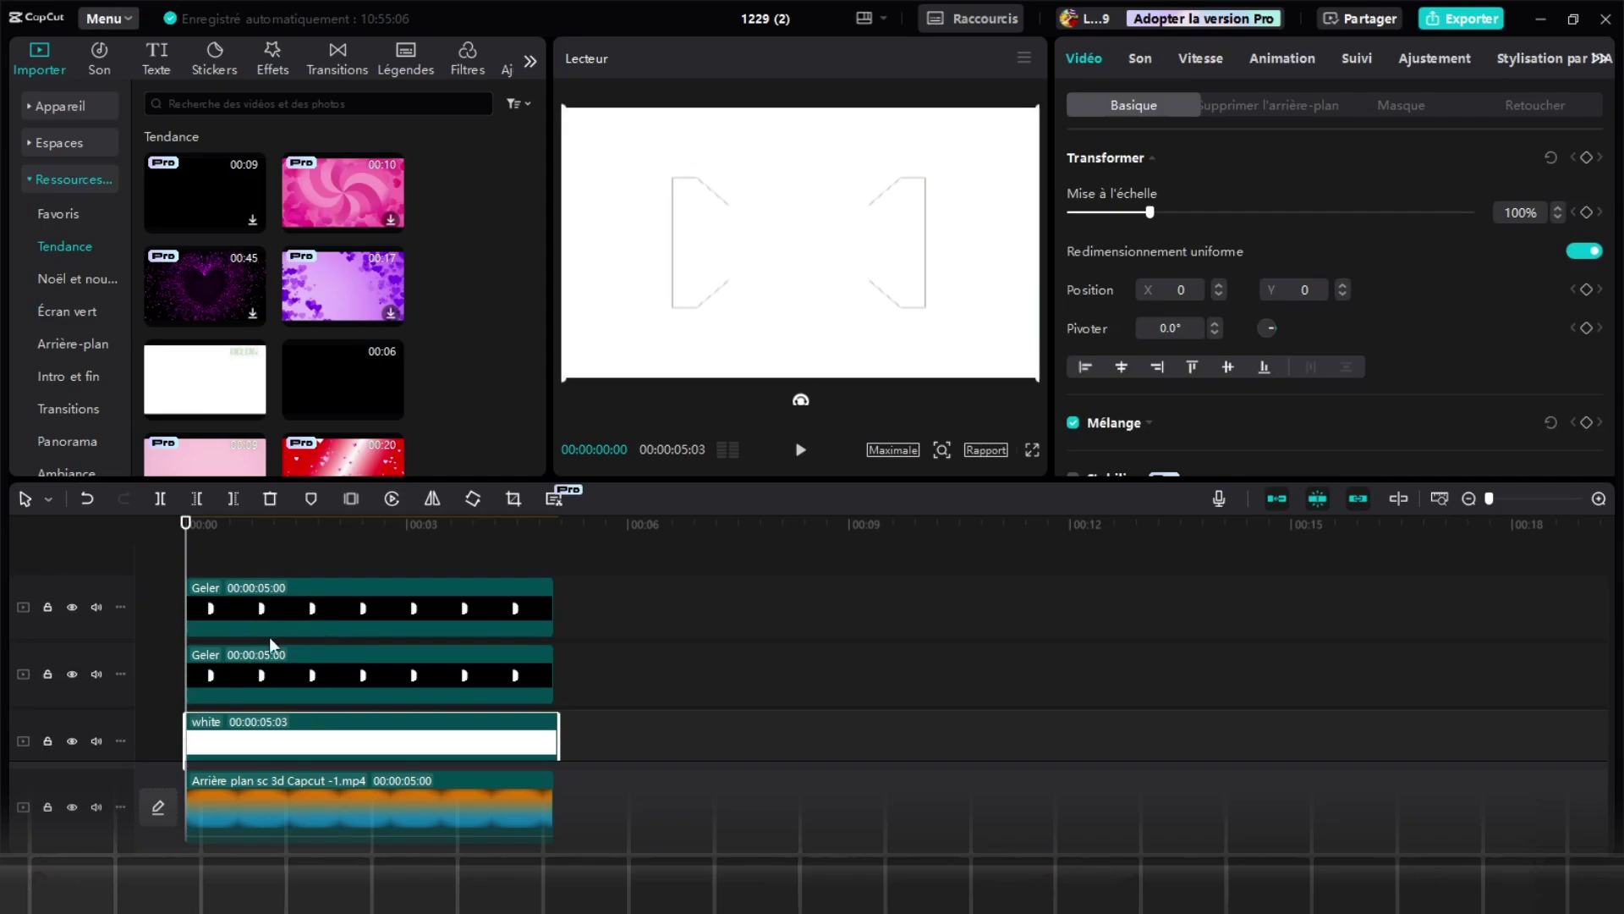
left_click(1097, 213)
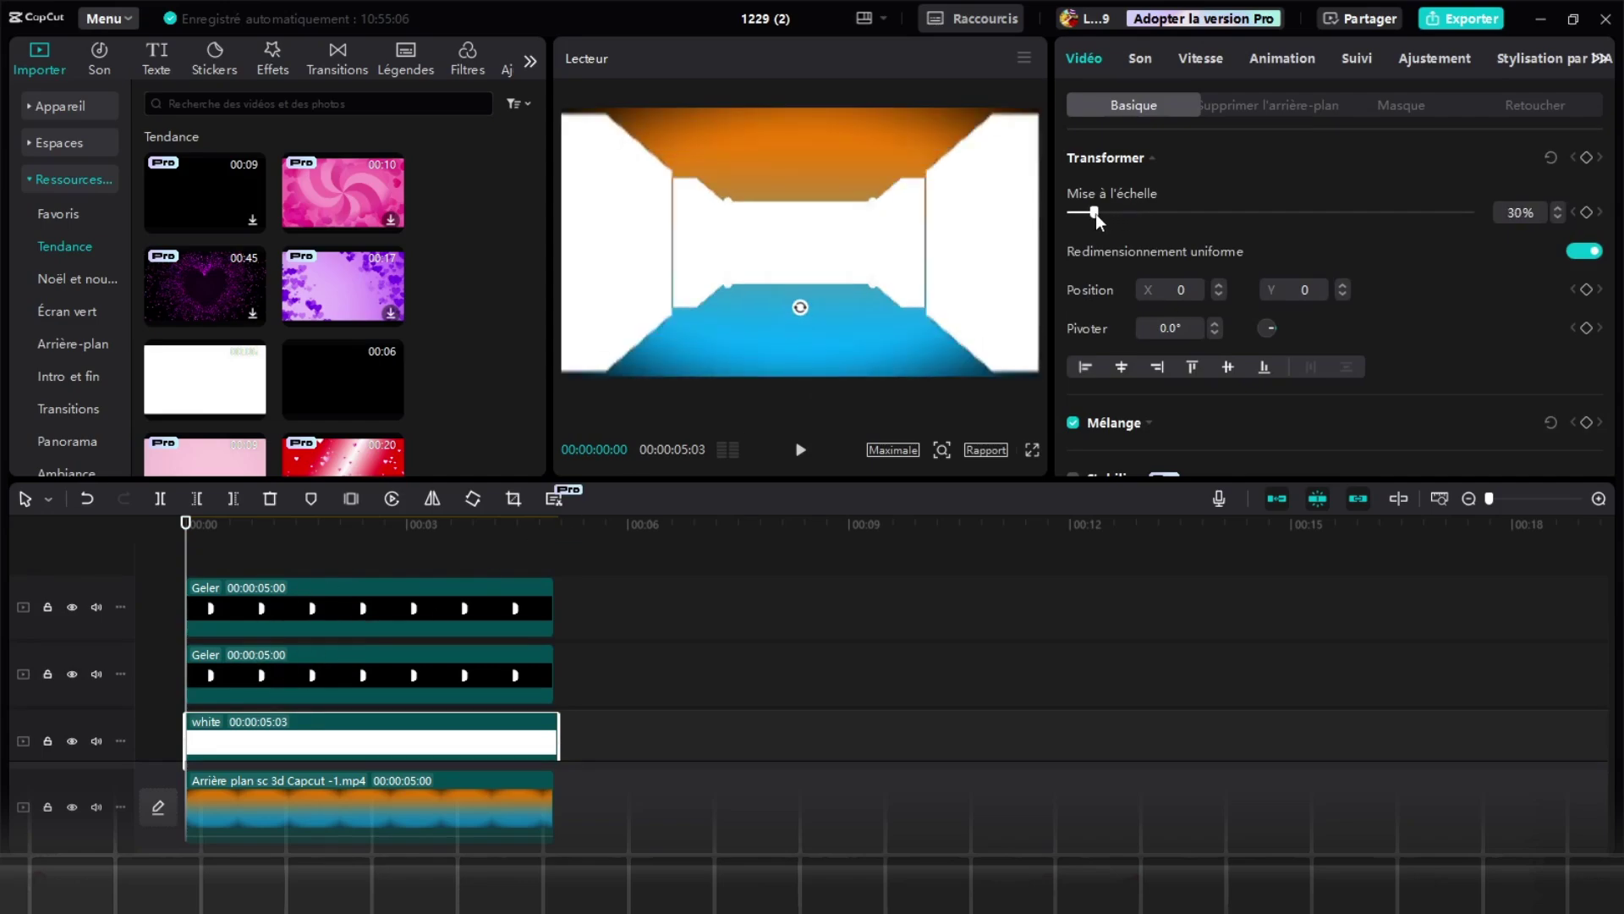
- Reduce the white back panel to 28% scale, checking its fit between the inner side panels in full-screen preview
left_click(1032, 452)
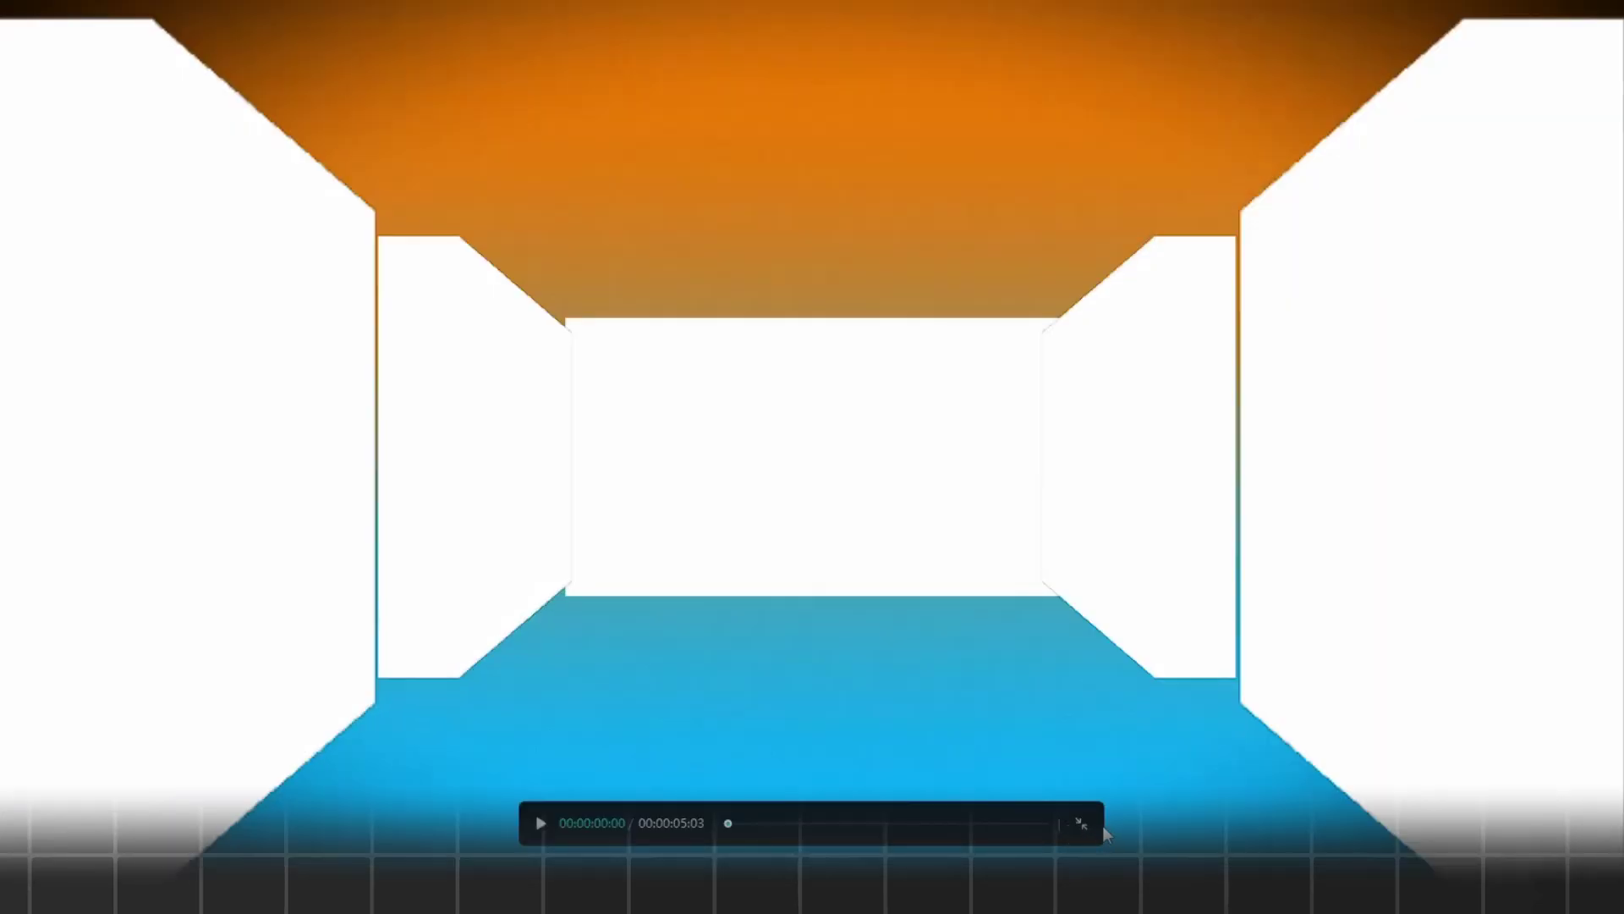
left_click(1083, 824)
left_click(1032, 450)
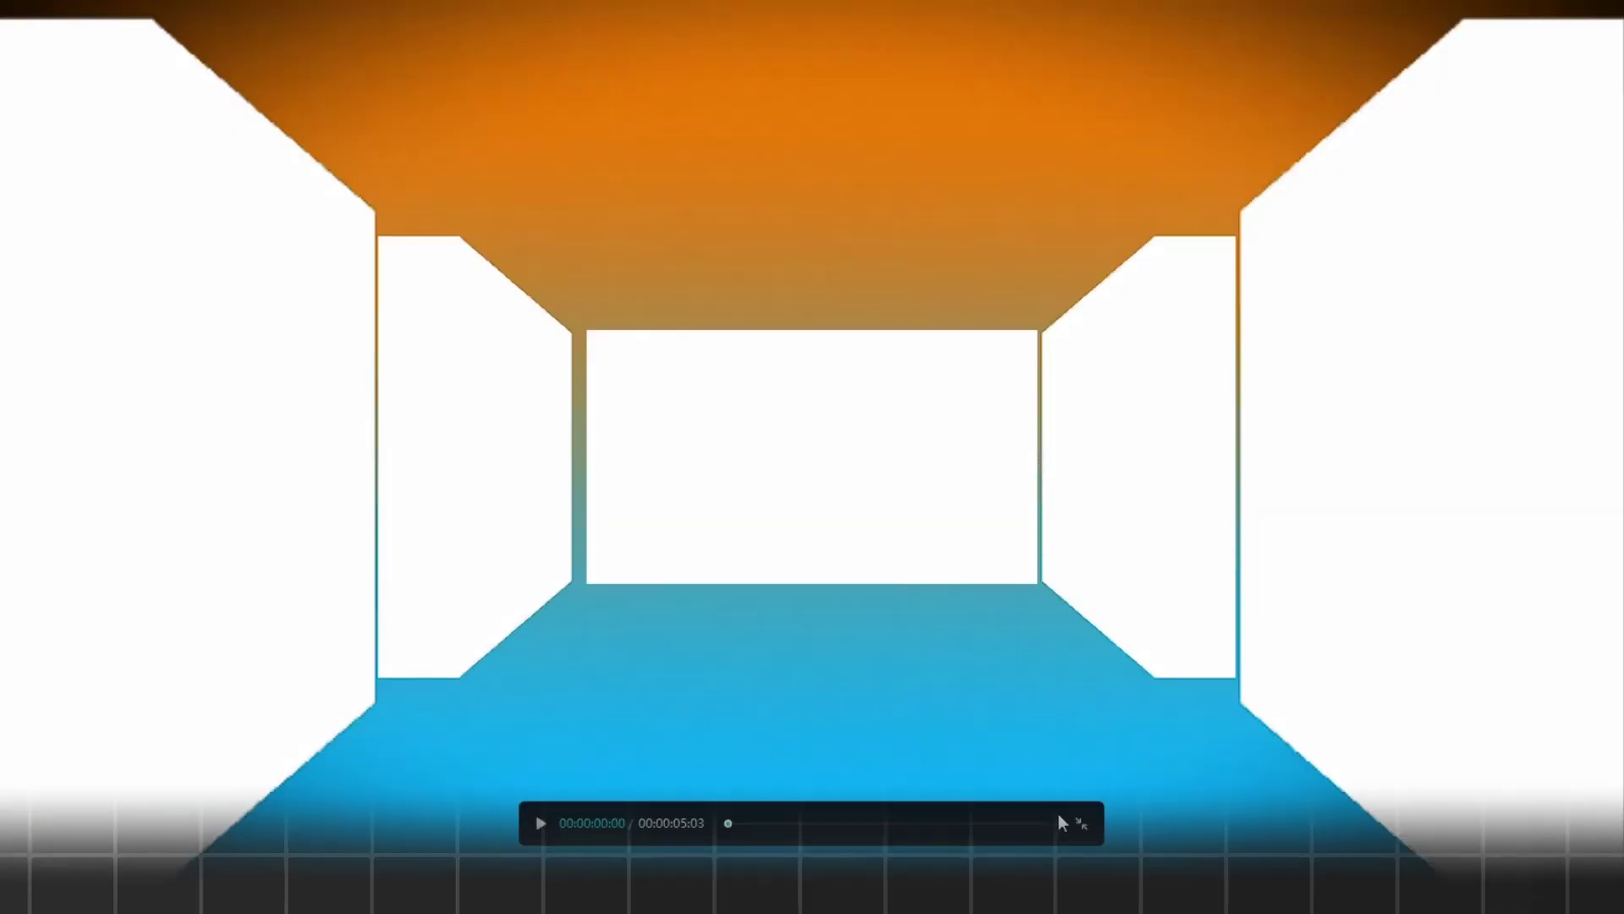
left_click(1082, 823)
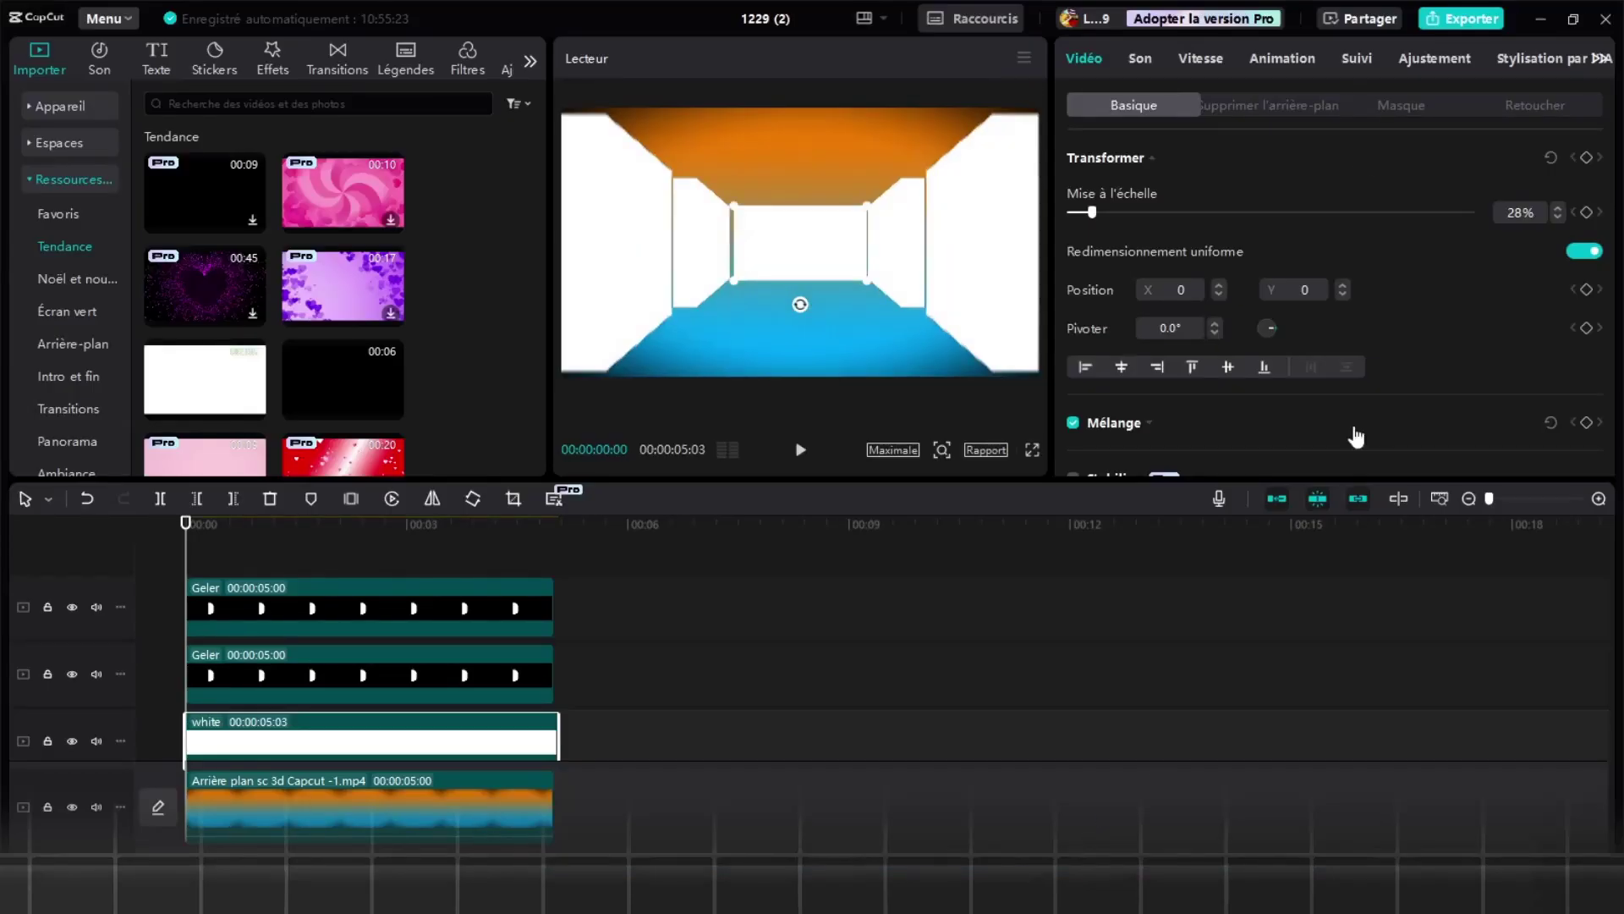
- Turn off uniform scaling for the white back panel and set its width scale to 31%, checking the result full screen
left_click(1584, 251)
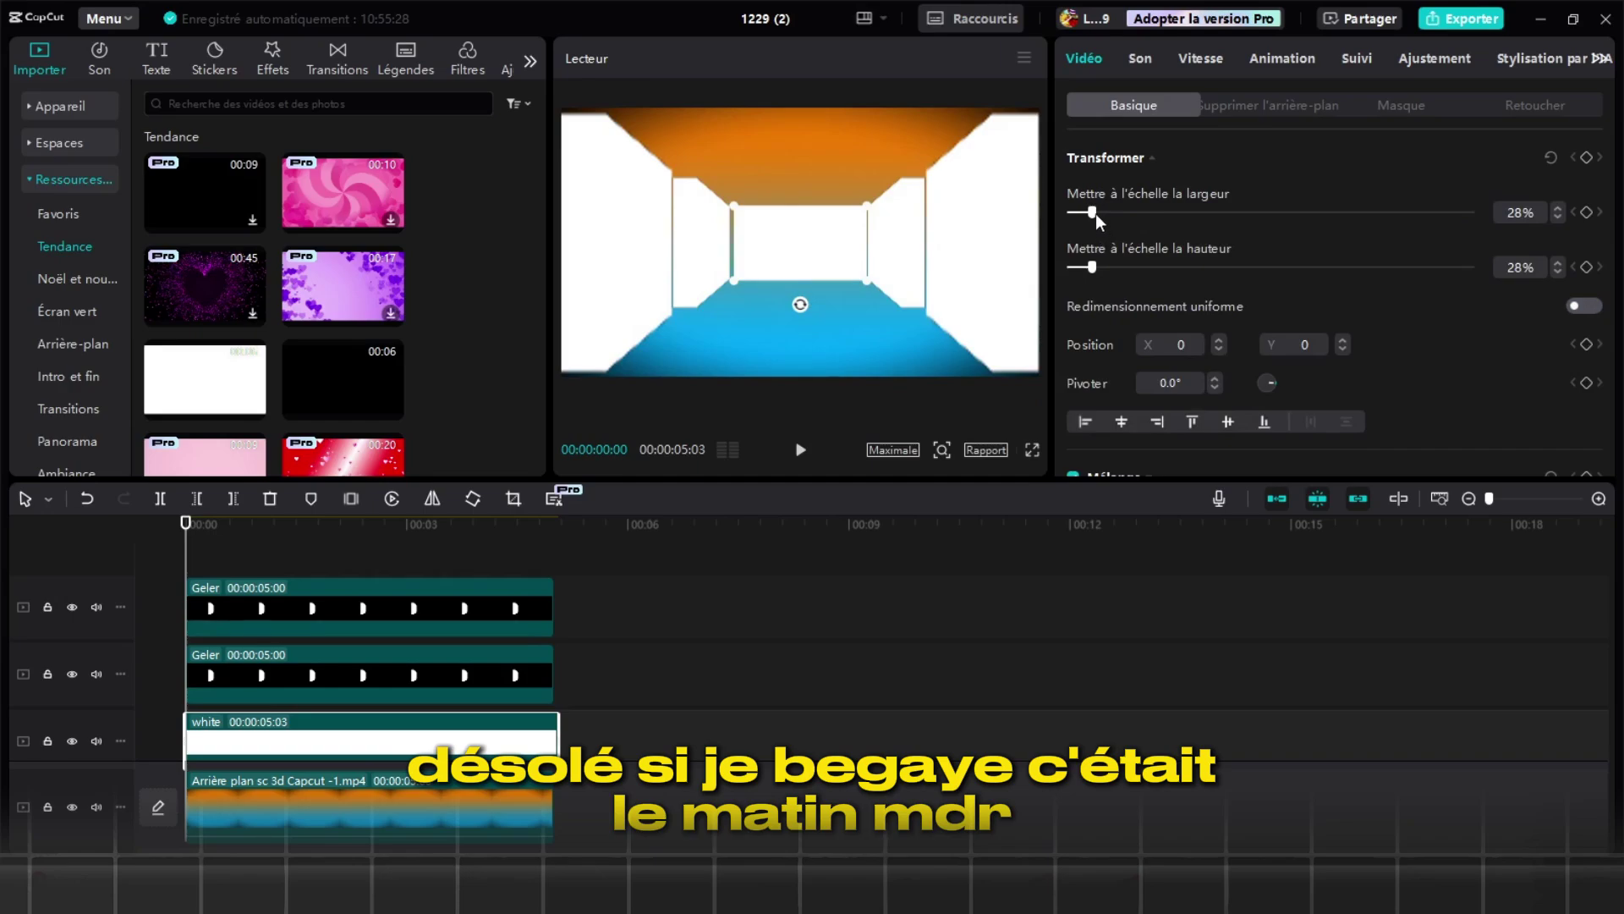
left_click_drag(1090, 212, 1085, 211)
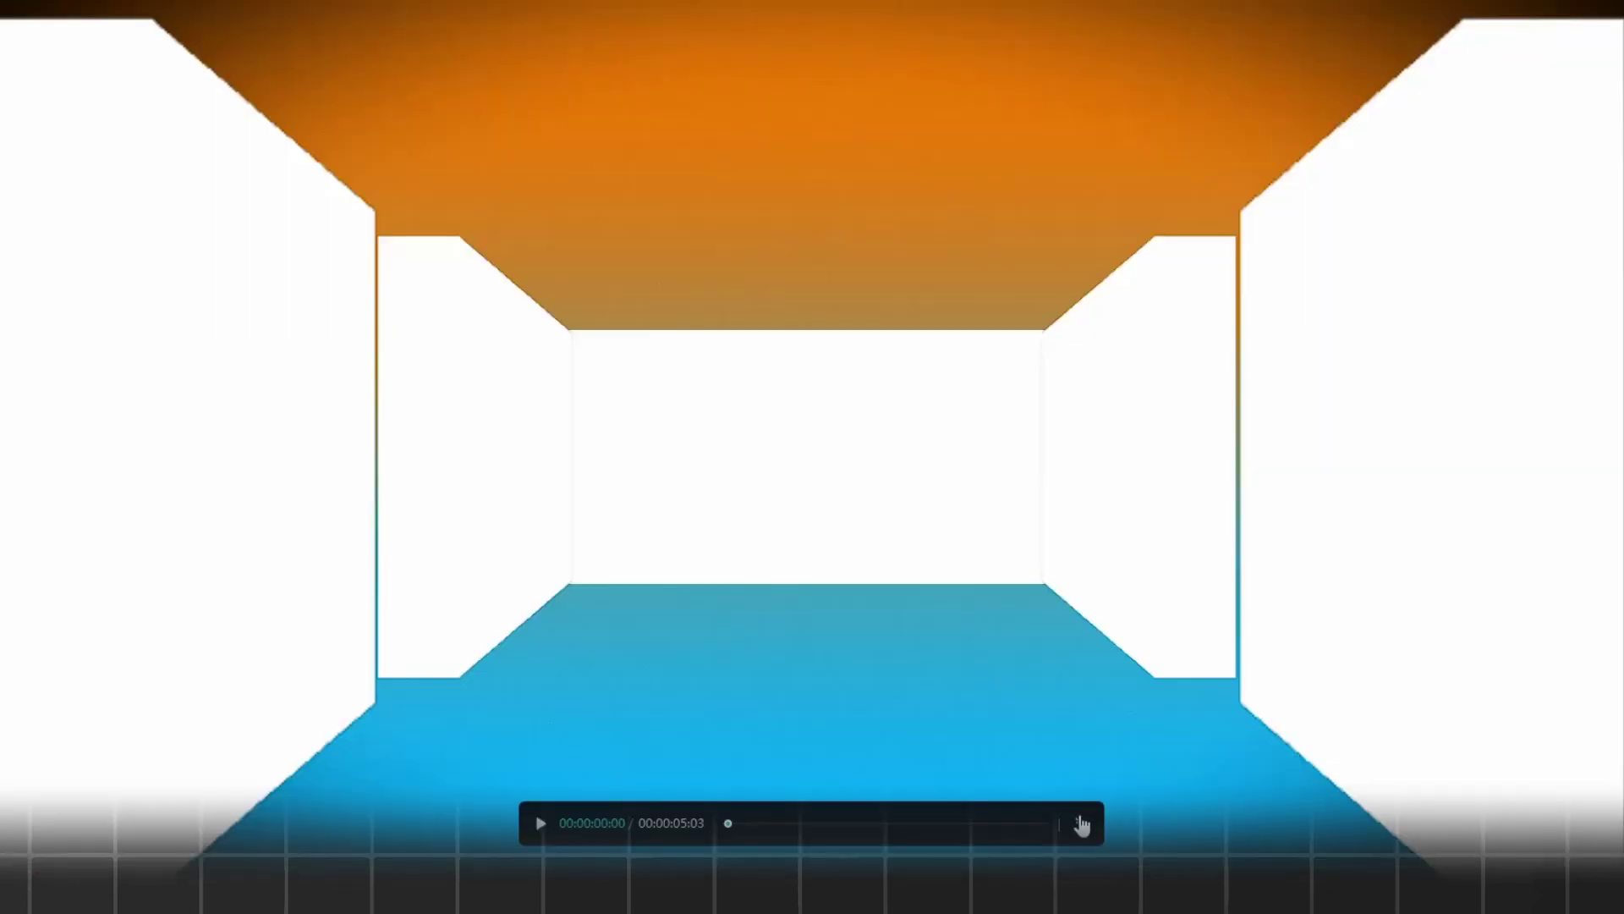
left_click(1081, 824)
- Colour both inner side panels yellow by setting their temperature to 50 and tint to -50
scroll(312, 700, "down", 3)
scroll(310, 690, "up", 2)
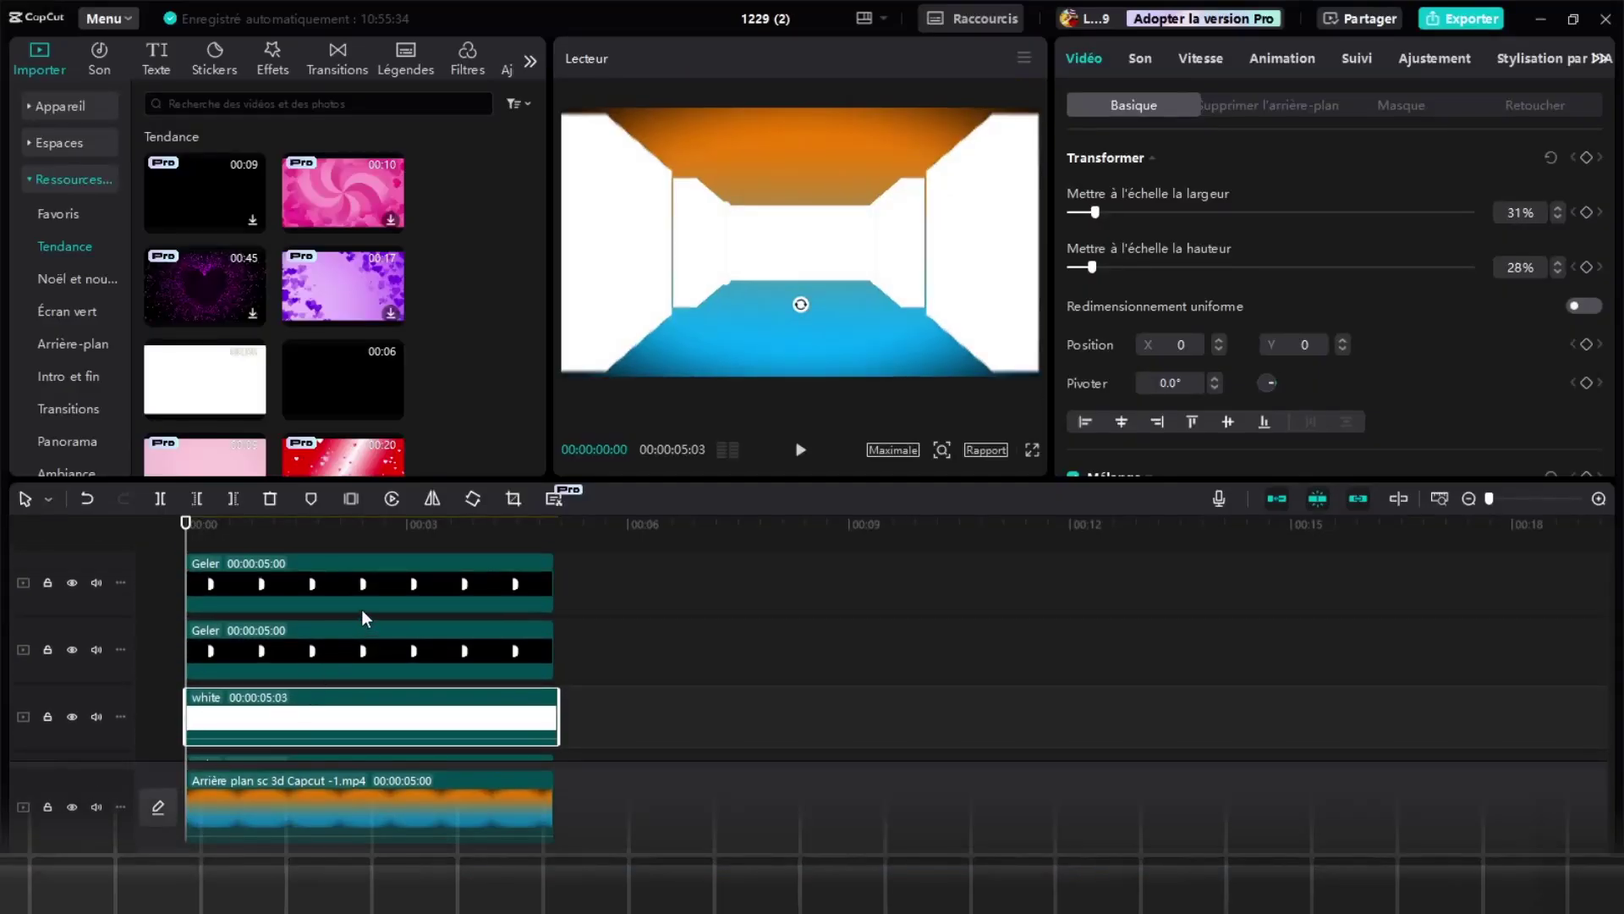
scroll(196, 628, "down", 2)
scroll(196, 626, "up", 3)
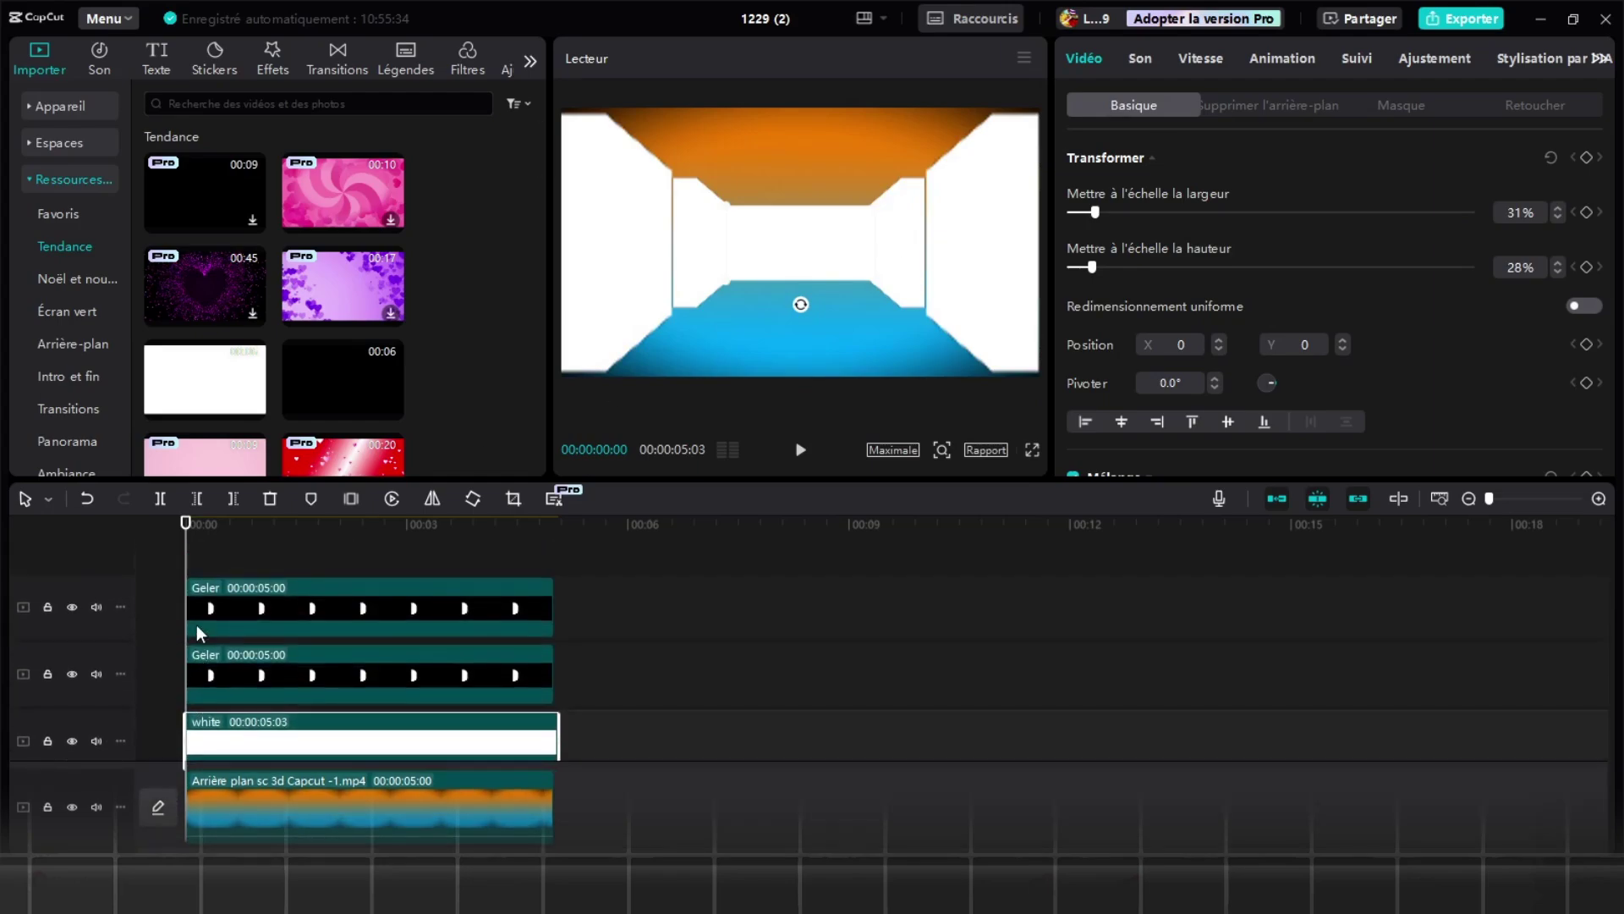
left_click(235, 625)
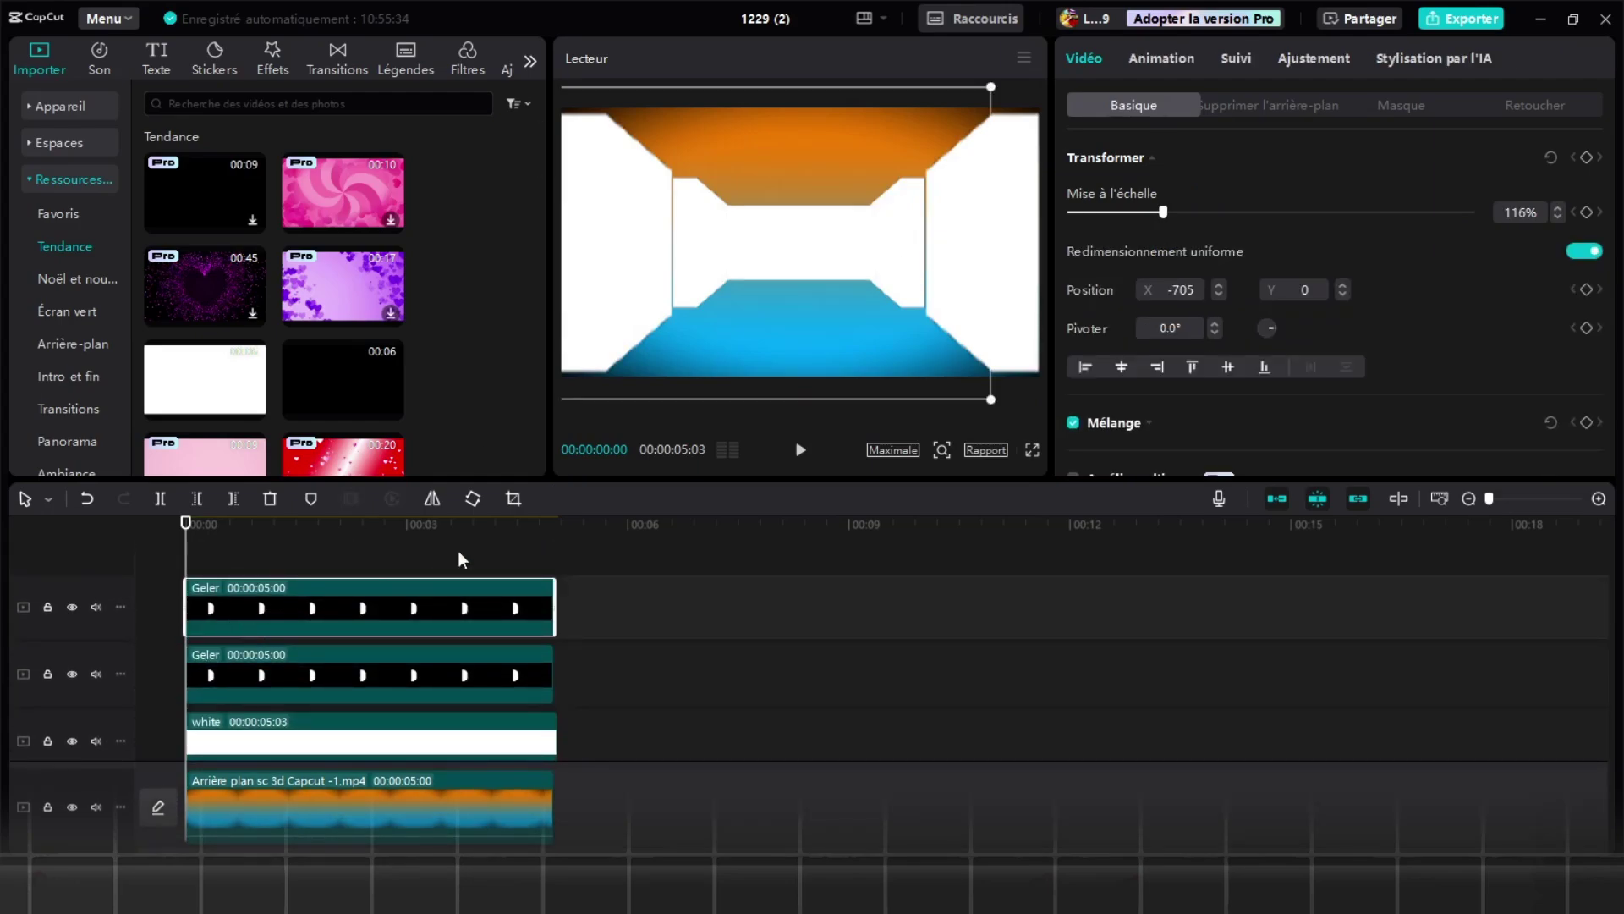
left_click(1309, 59)
left_click_drag(1271, 307, 1477, 306)
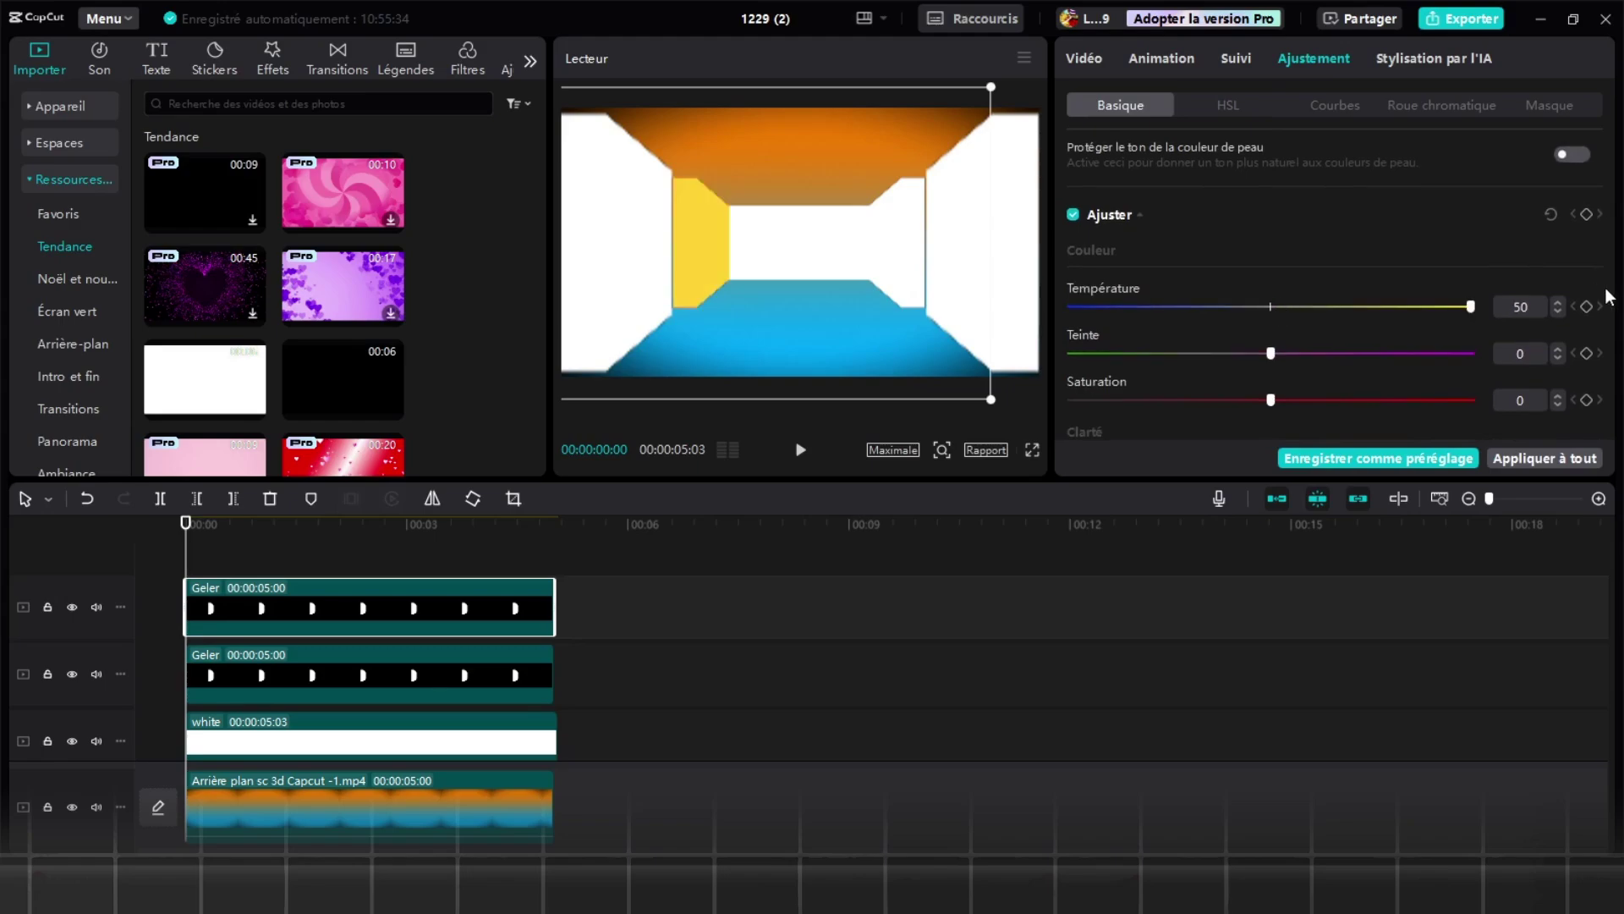
left_click_drag(1179, 359, 1068, 358)
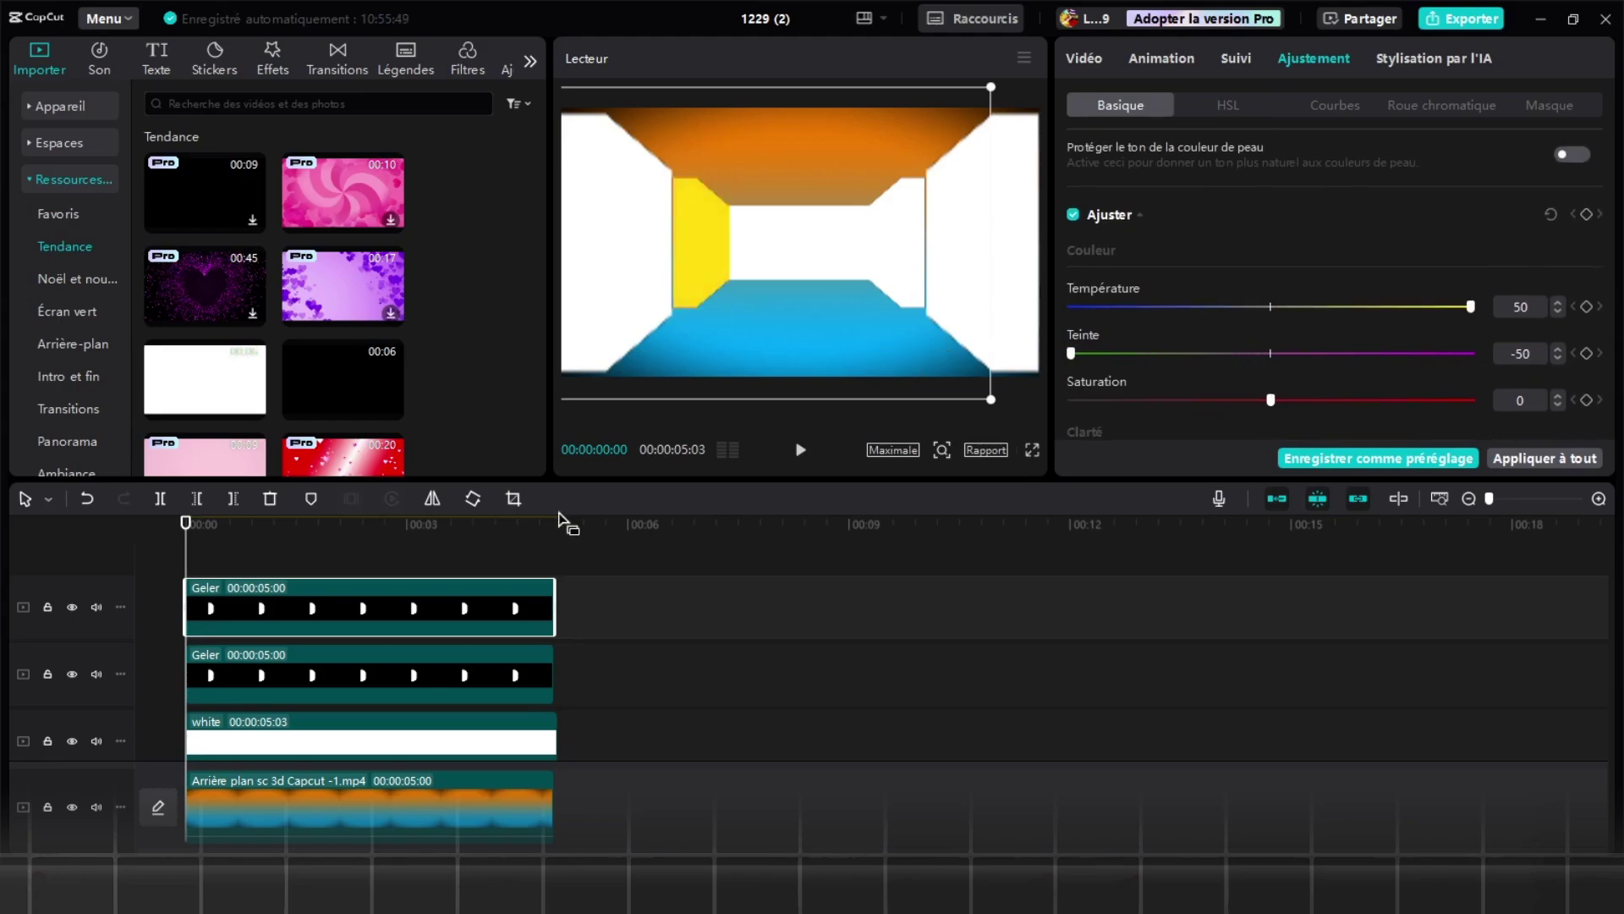
left_click(347, 682)
- Set the white back panel's temperature to -50 and tint to 50, and try a saturation of -50
scroll(482, 583, "down", 1)
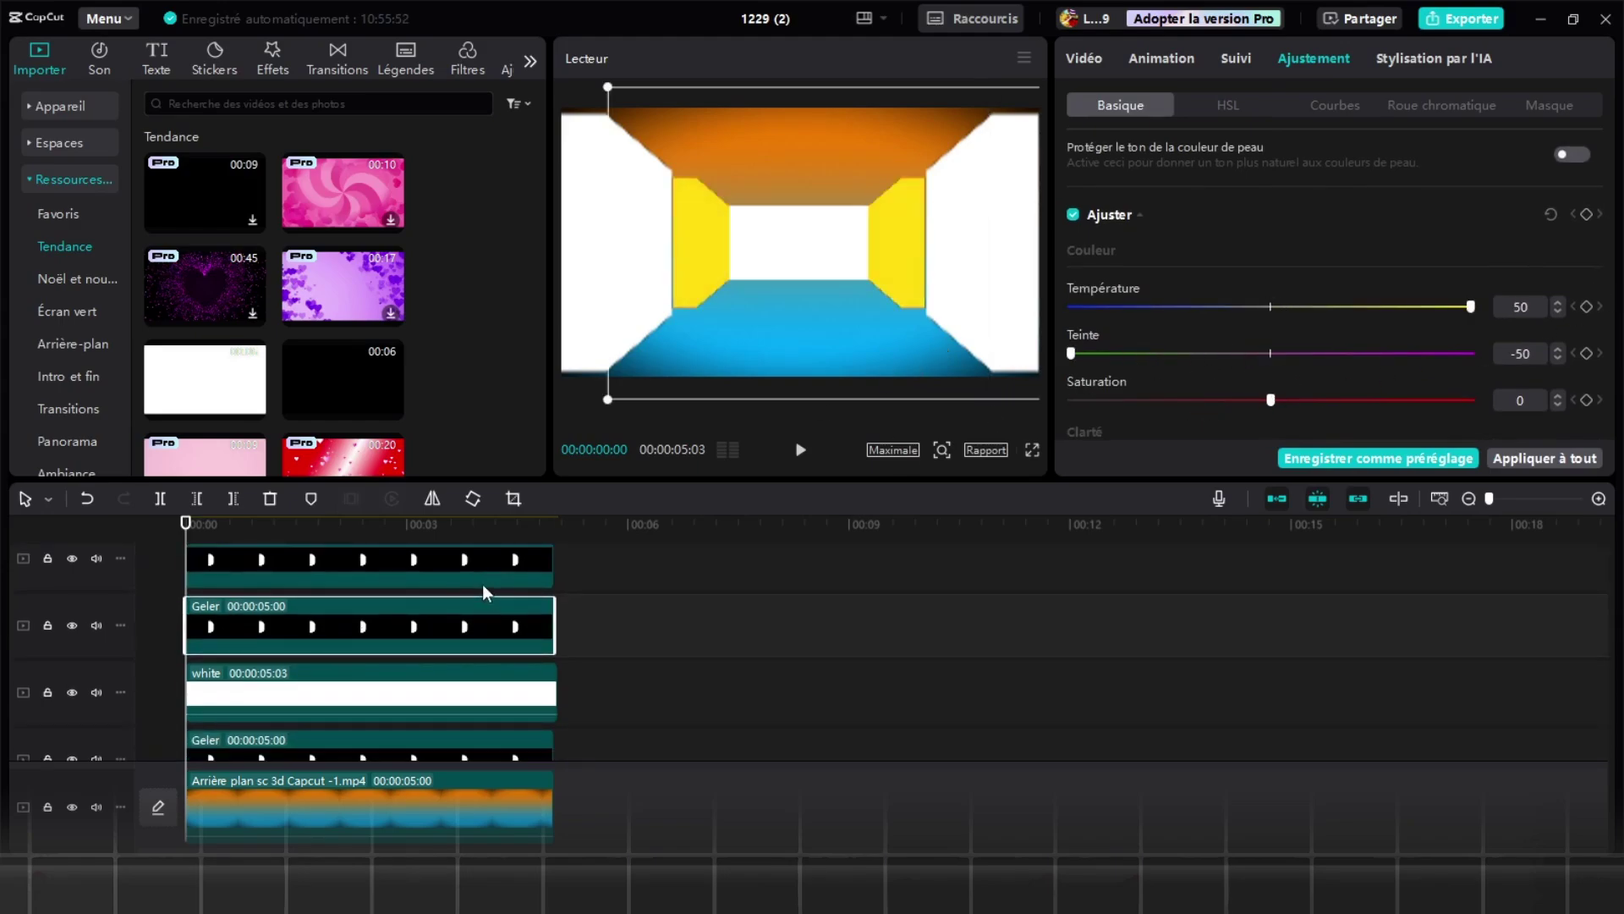
left_click(292, 652)
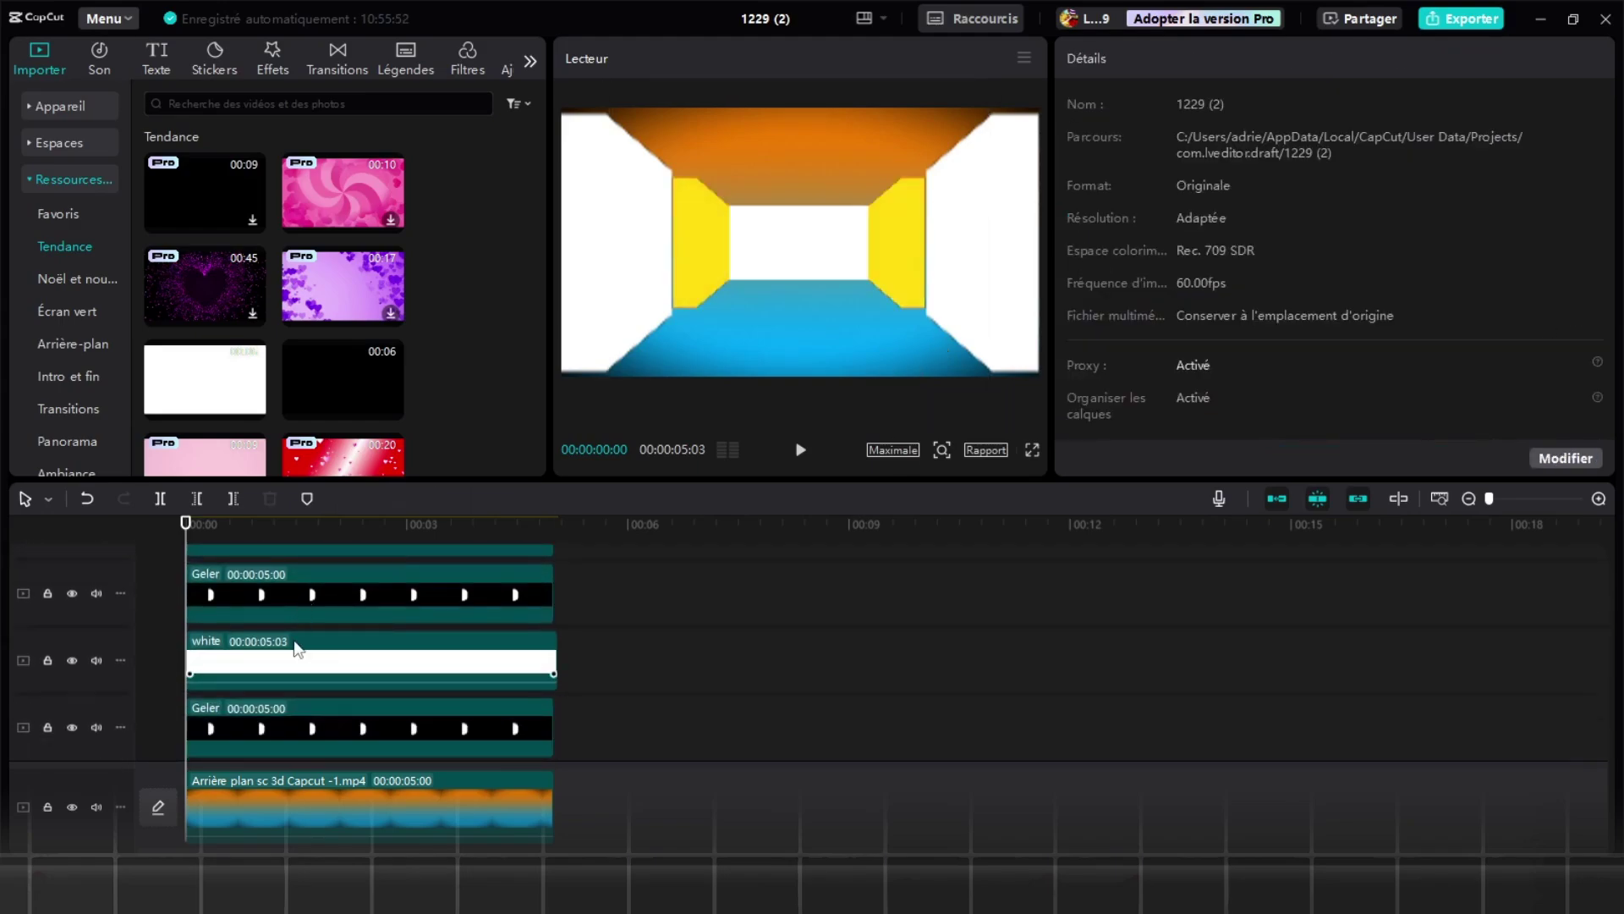
scroll(1258, 297, "down", 5)
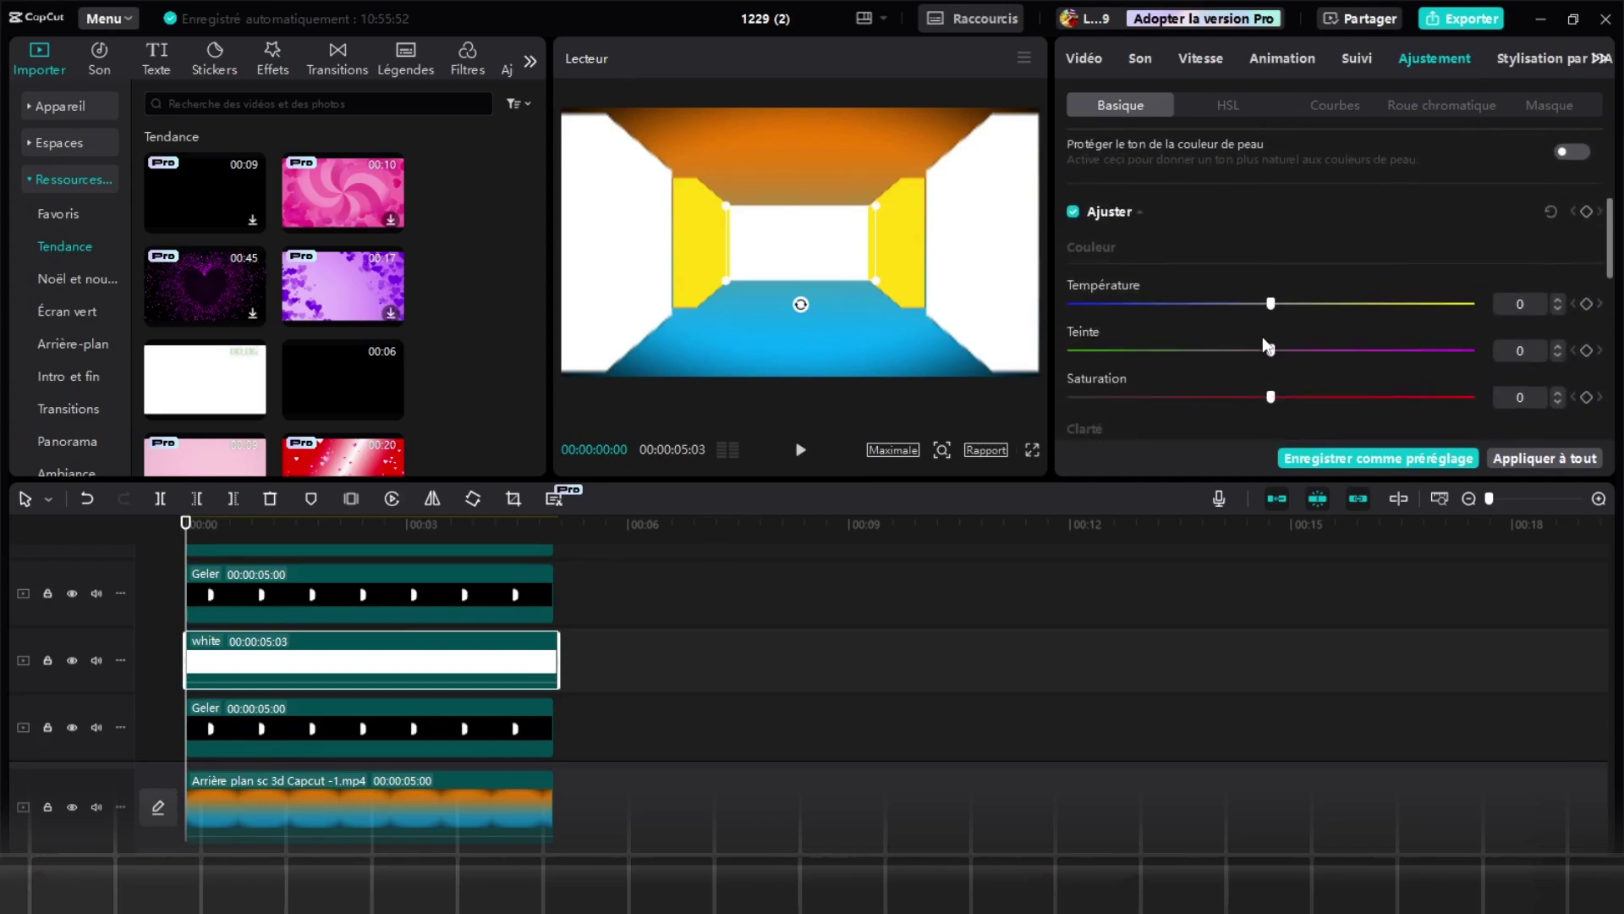
left_click_drag(1261, 169, 1008, 161)
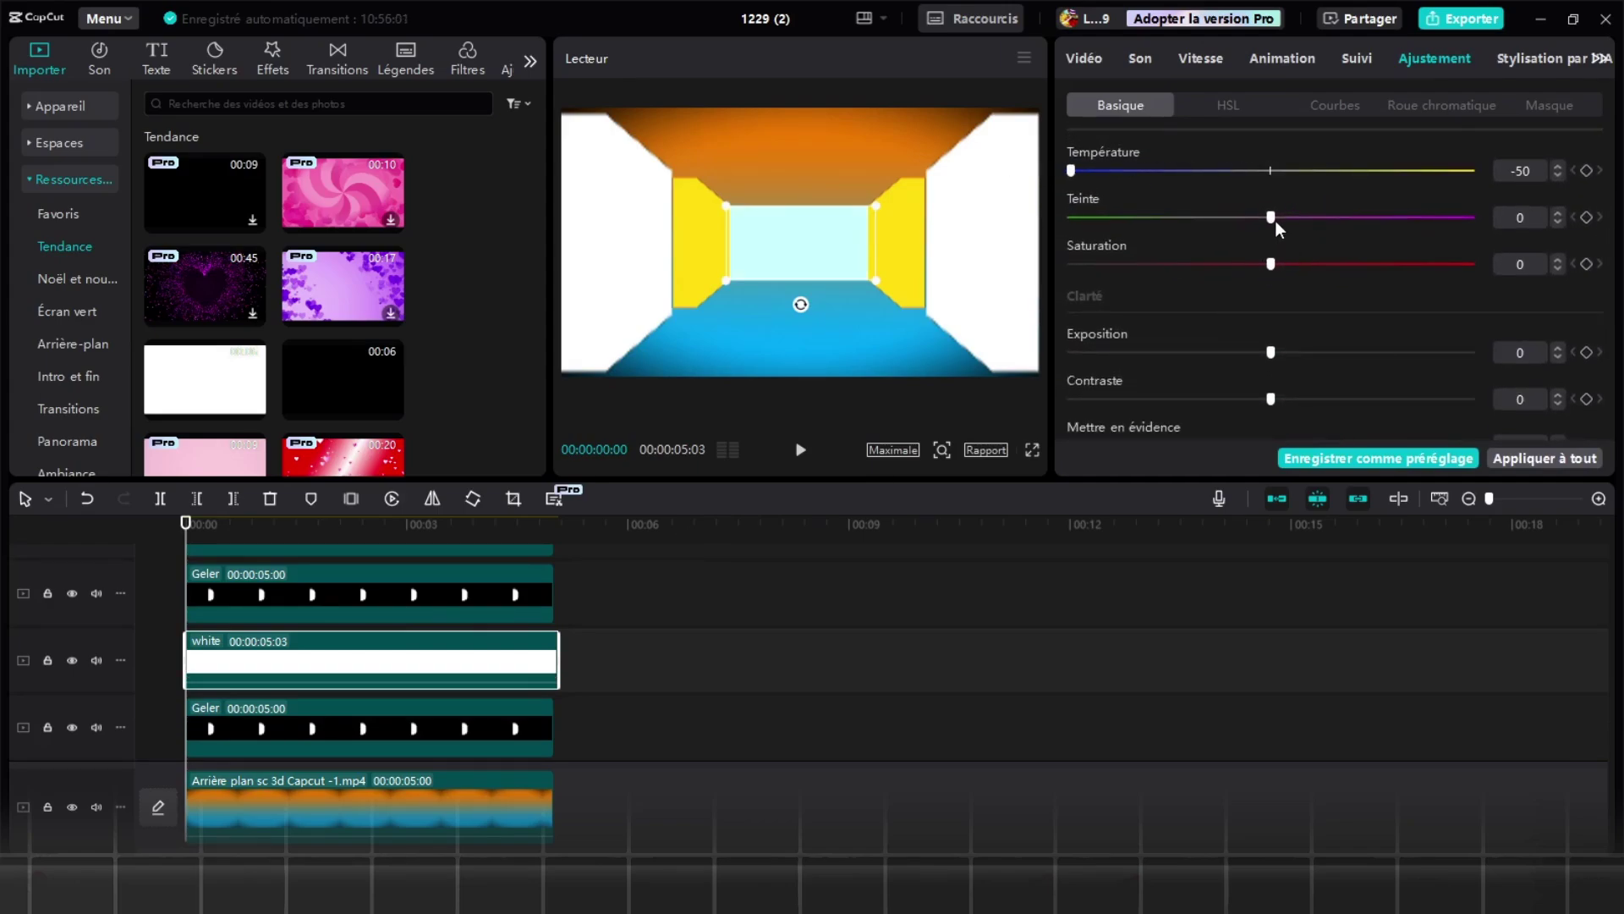
left_click_drag(1271, 263, 866, 253)
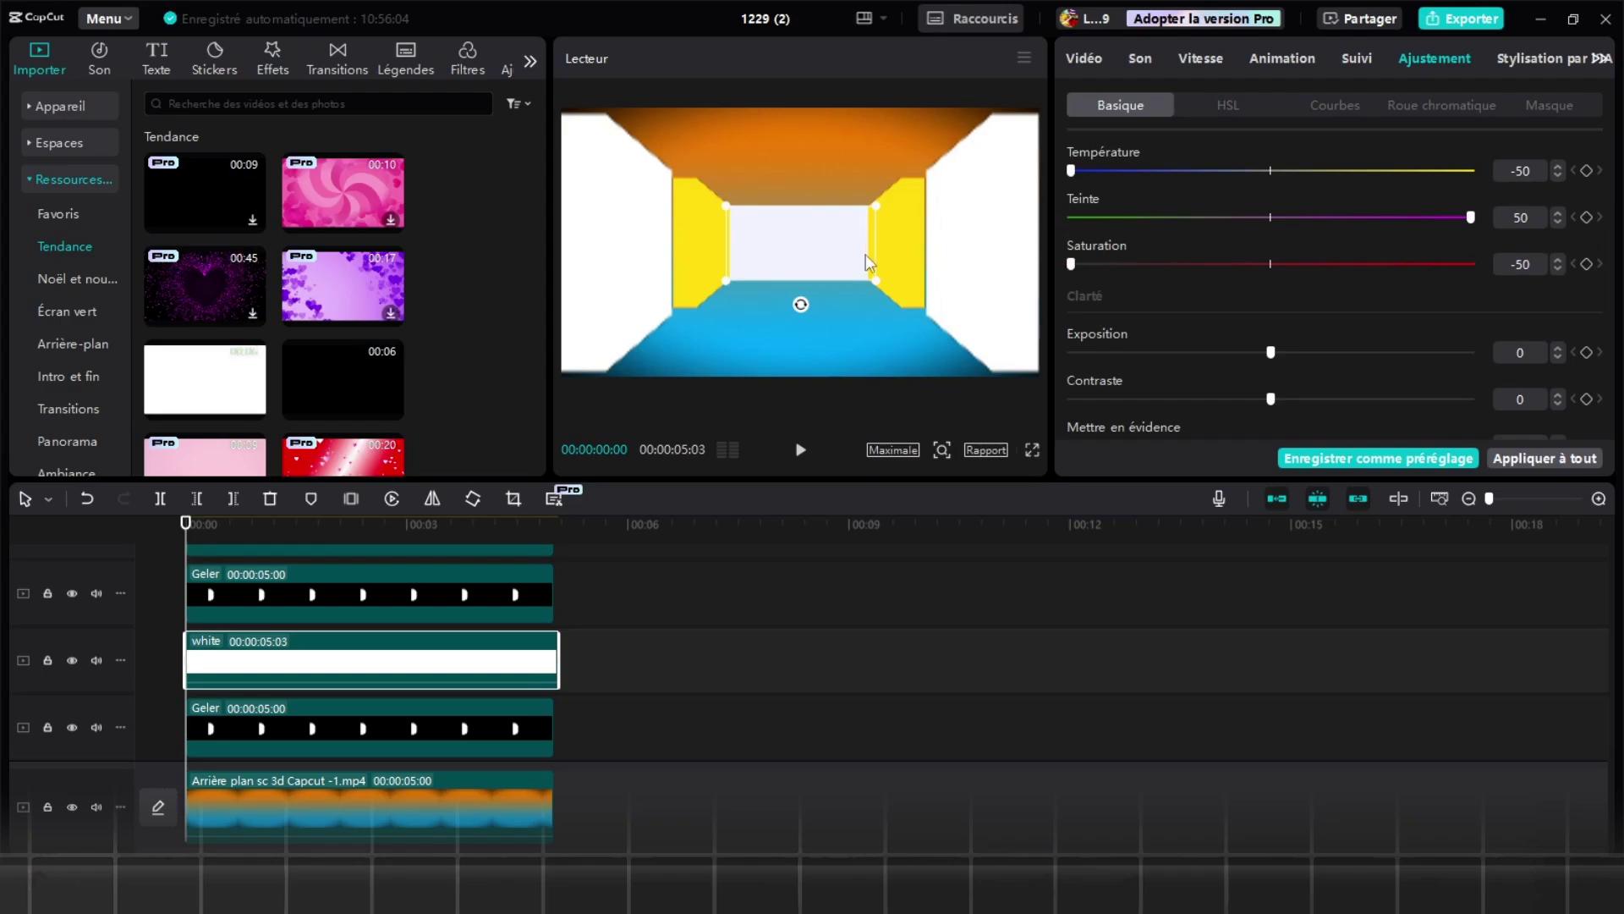
- Darken the back panel to deep purple with exposure at -50 and reduced contrast and light values, checking it in full-screen preview
left_click_drag(1271, 352, 1041, 353)
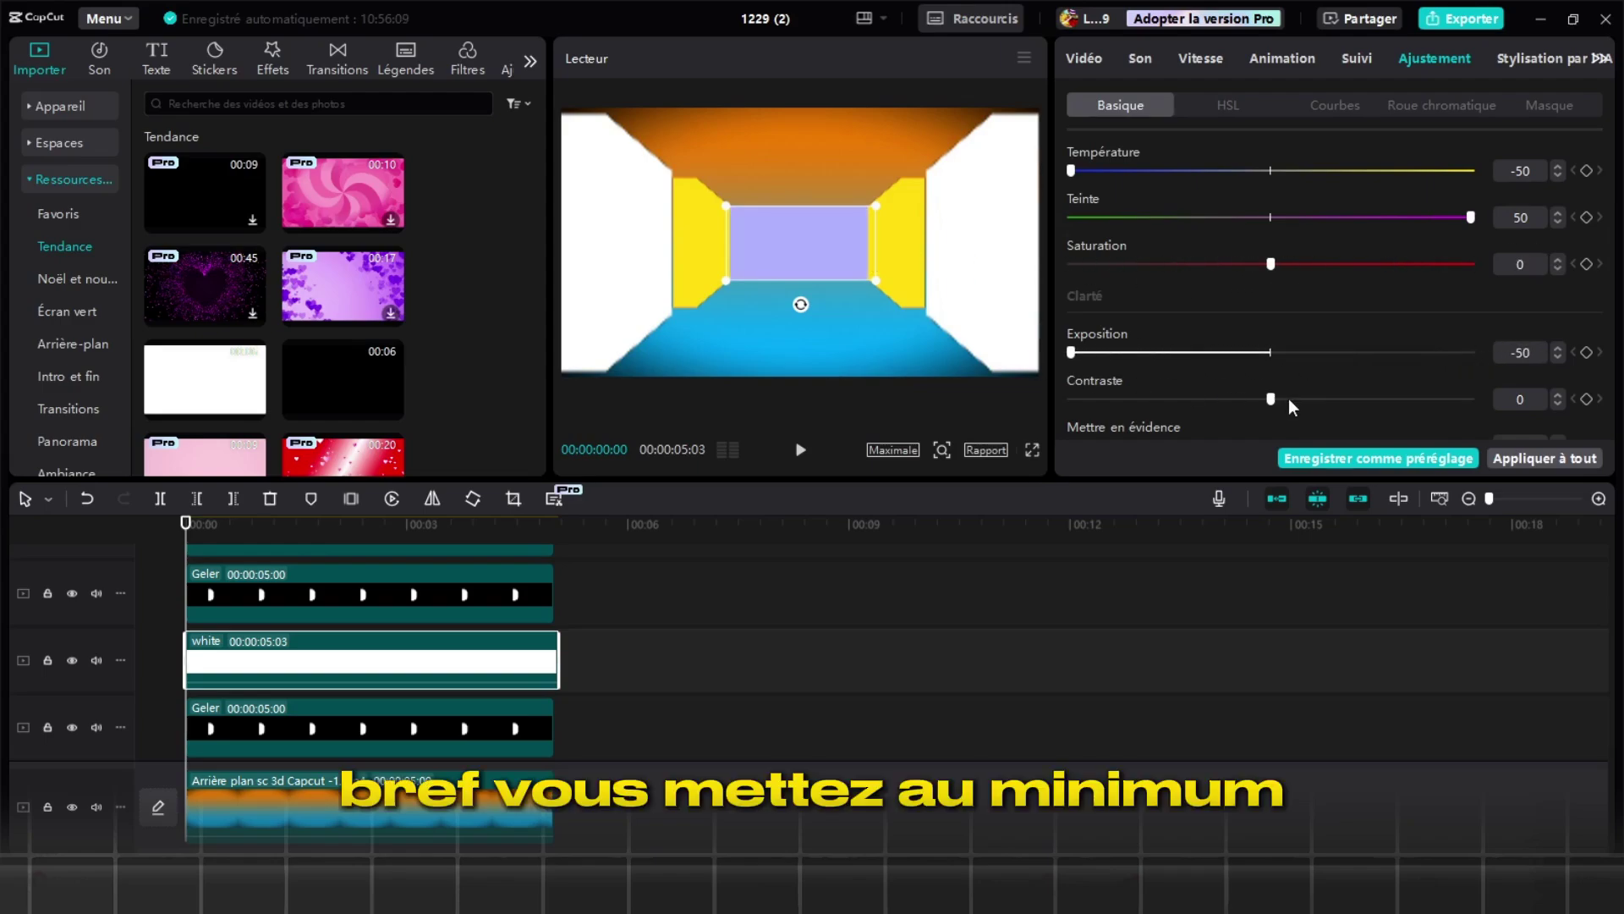
left_click_drag(1130, 394, 1021, 383)
scroll(1284, 322, "down", 1)
left_click_drag(1271, 346, 899, 364)
left_click_drag(1269, 393, 1298, 366)
scroll(1252, 364, "down", 1)
left_click(1032, 449)
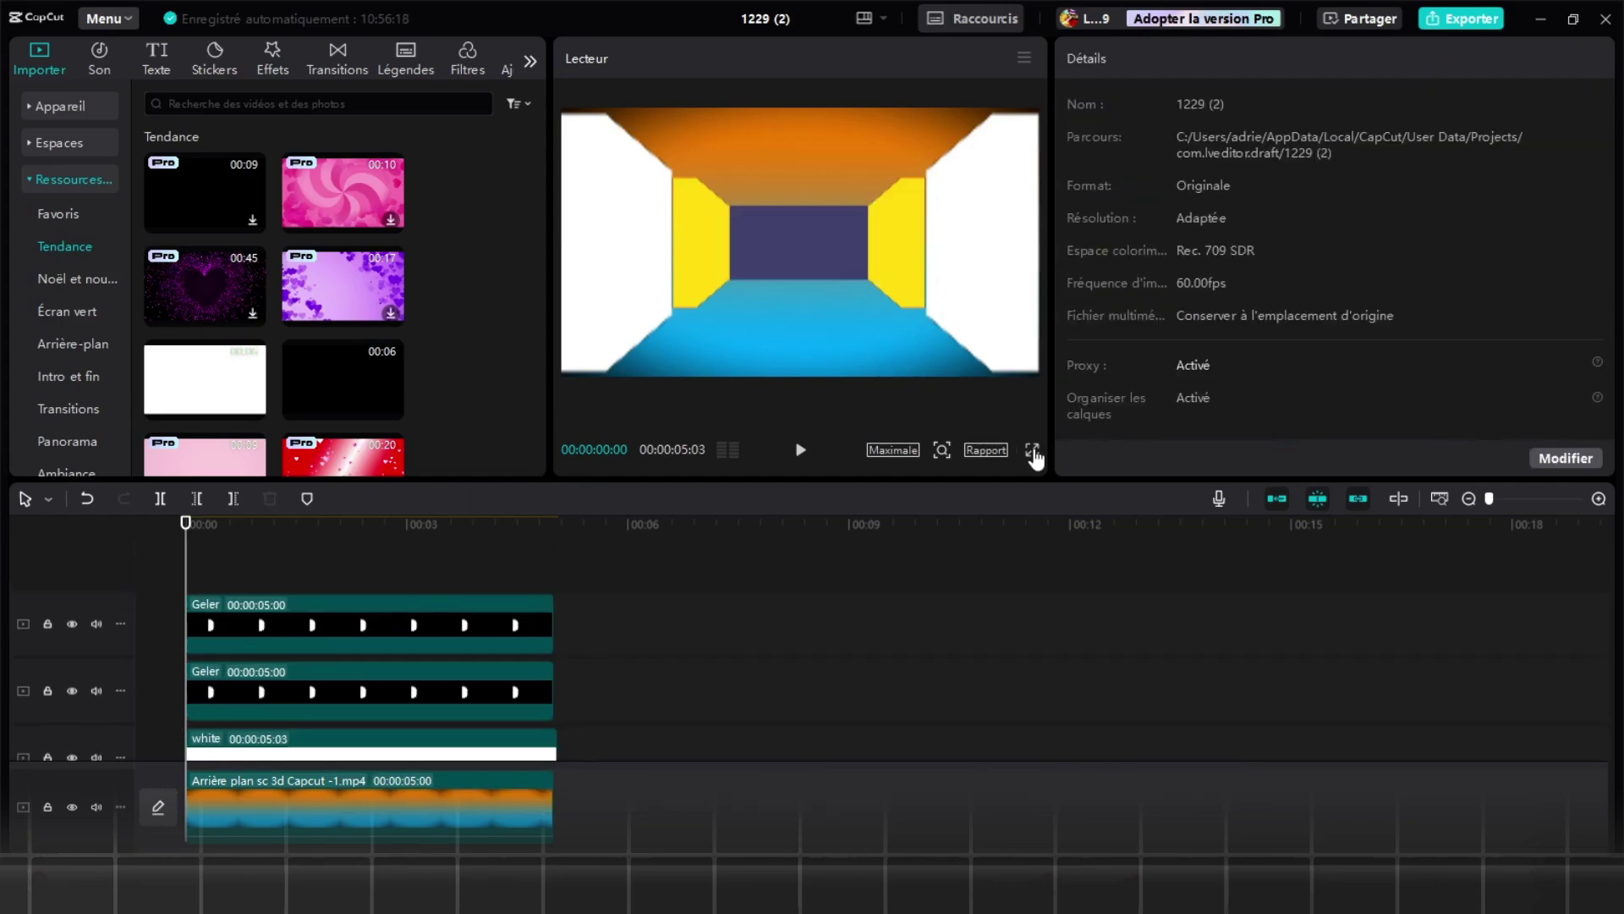
left_click(1081, 821)
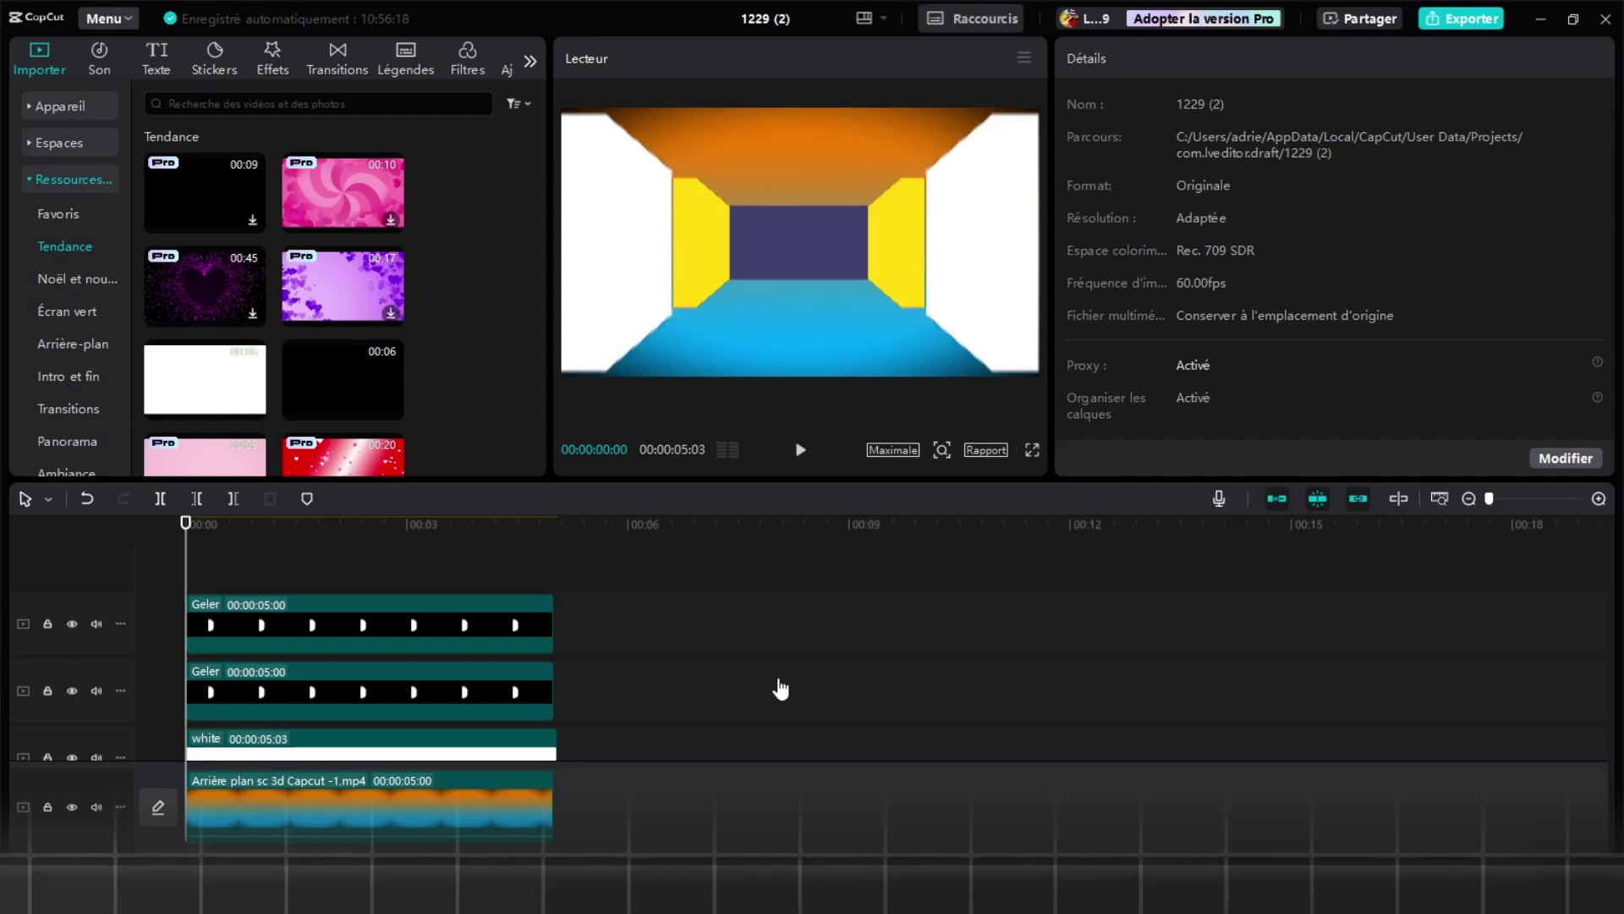
- Set the purple back panel's height scale to 27% and check its edges against the inner side panels full screen
left_click(258, 621)
scroll(220, 672, "down", 1)
left_click(293, 697)
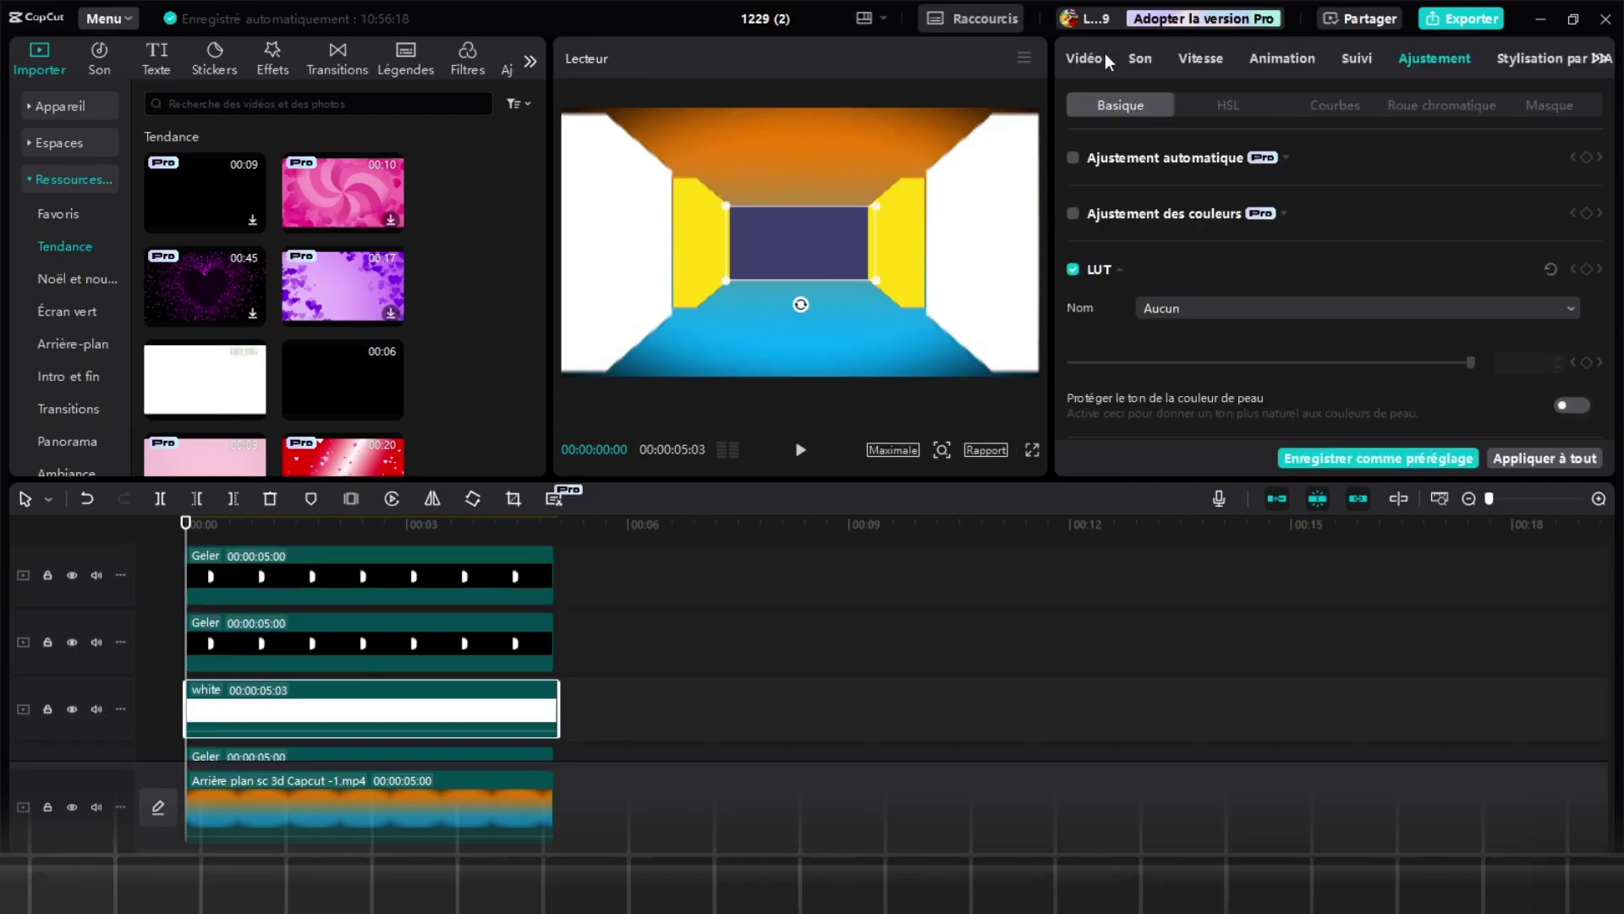
left_click(1099, 56)
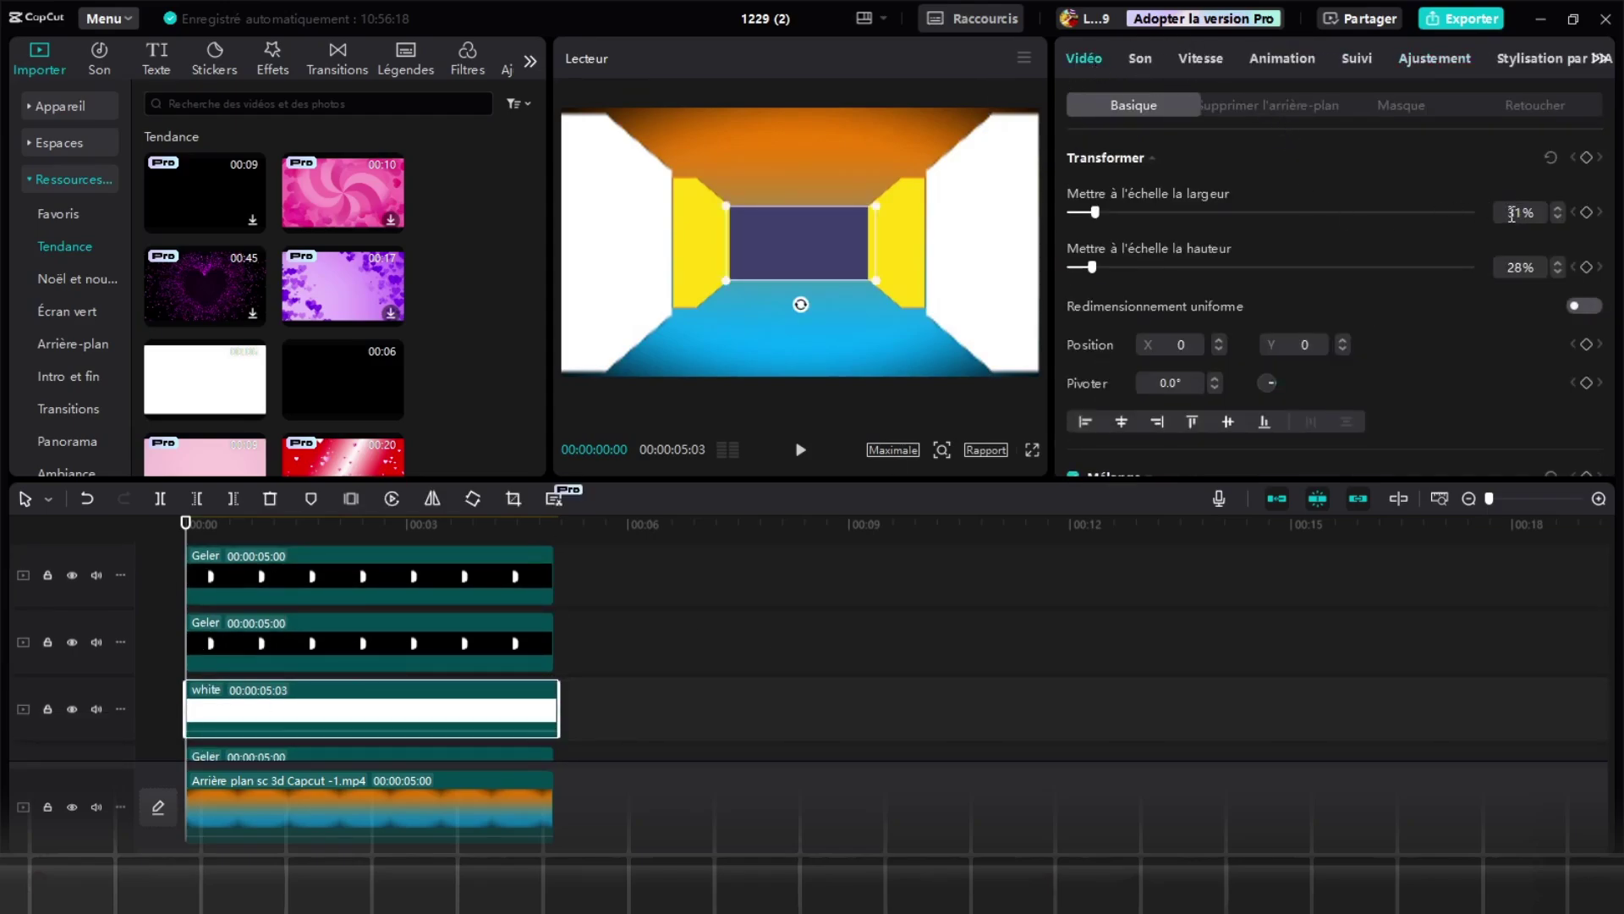
type("7")
left_click(1032, 449)
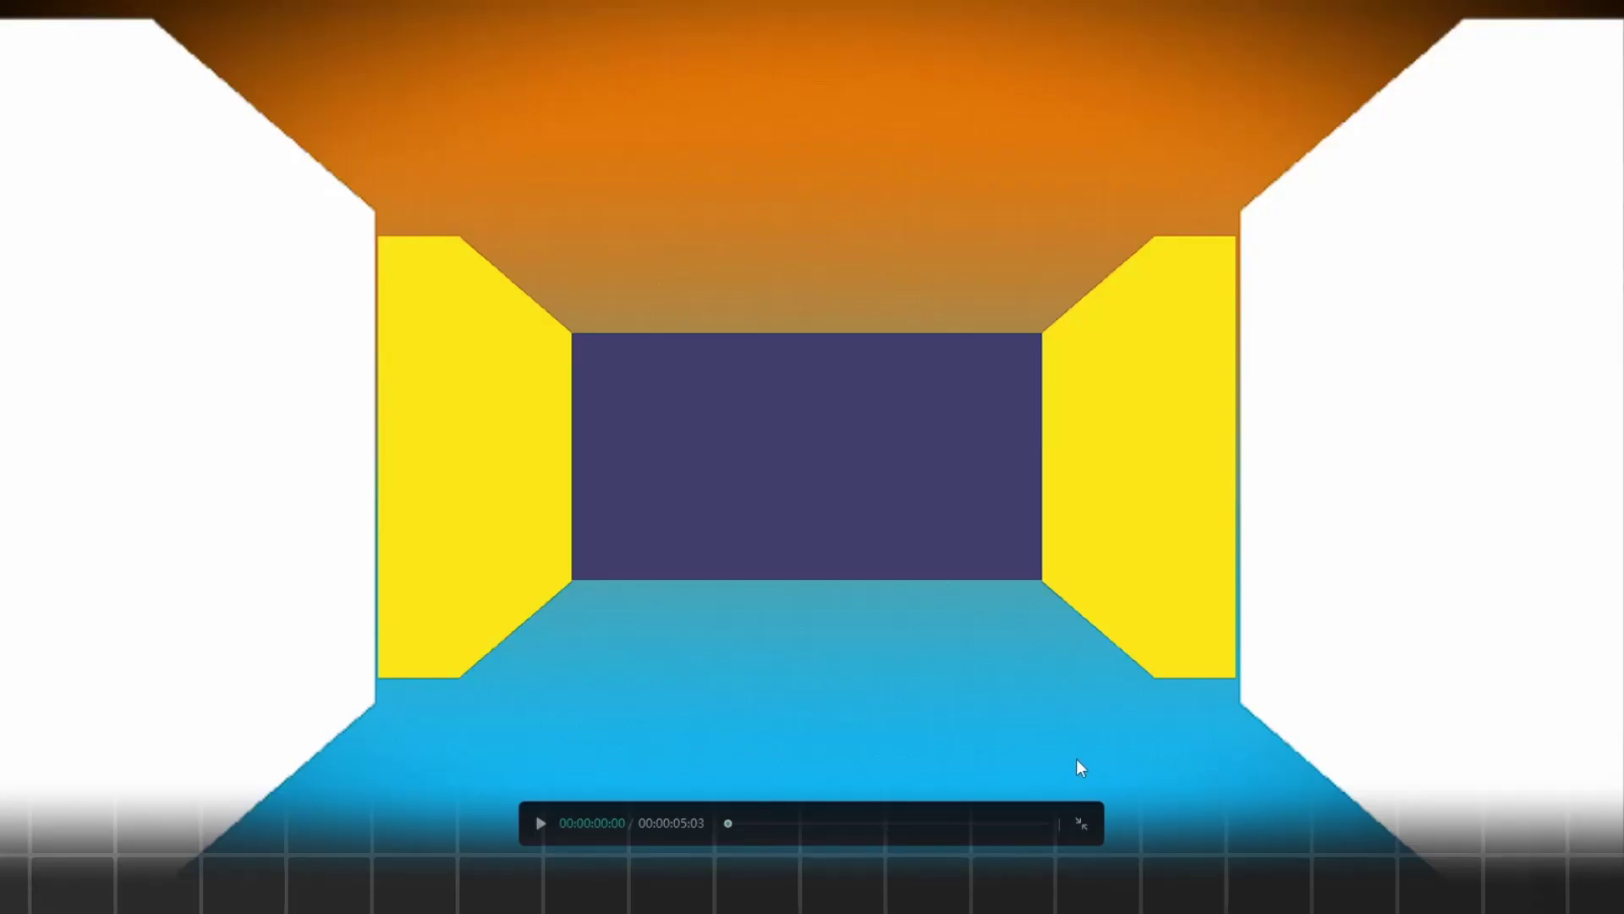
left_click(1080, 826)
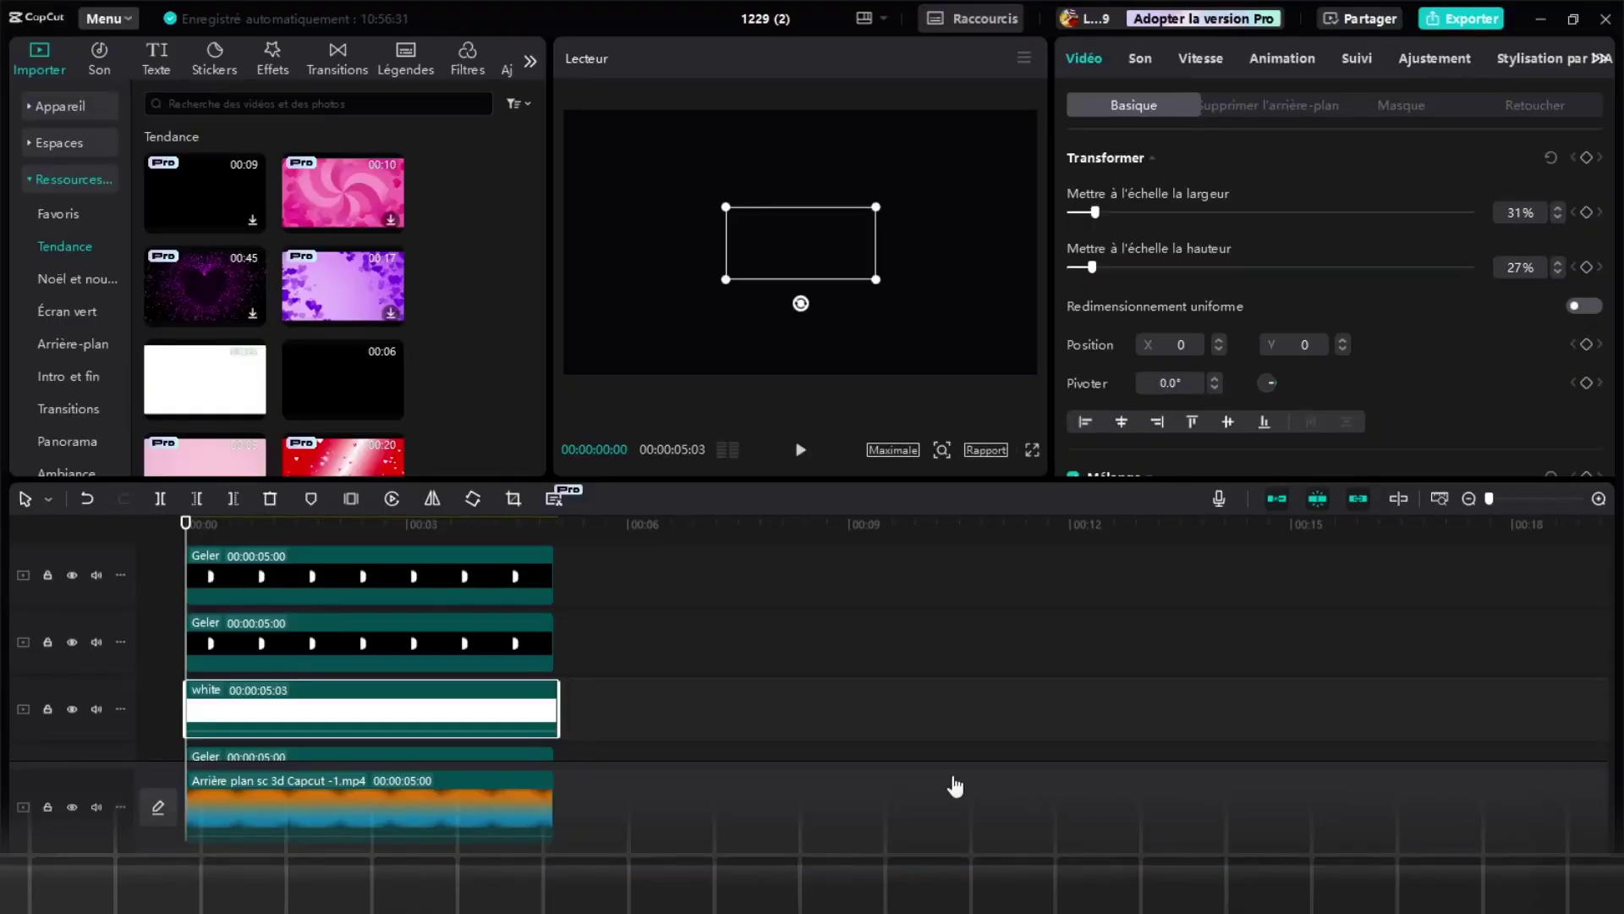
- Add scale and position keyframes to the outer right panel at the start of the timeline
scroll(267, 717, "down", 2)
left_click(266, 637)
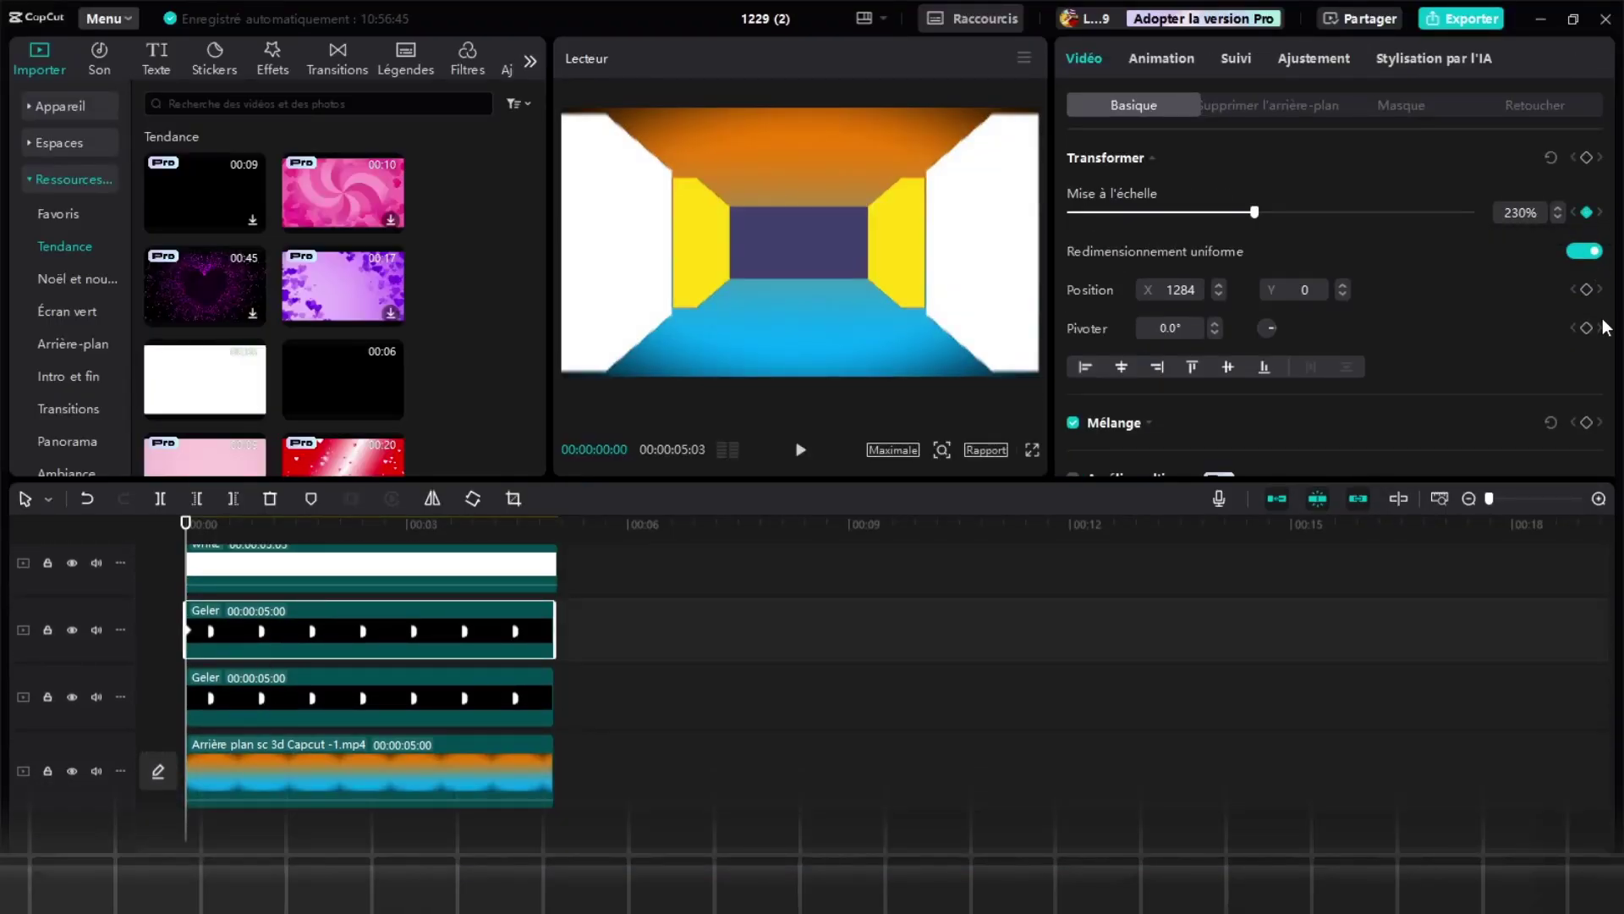
left_click(1587, 293)
- Add scale and position keyframes to the outer right panel at 00:00:01:30
scroll(384, 584, "up", 6)
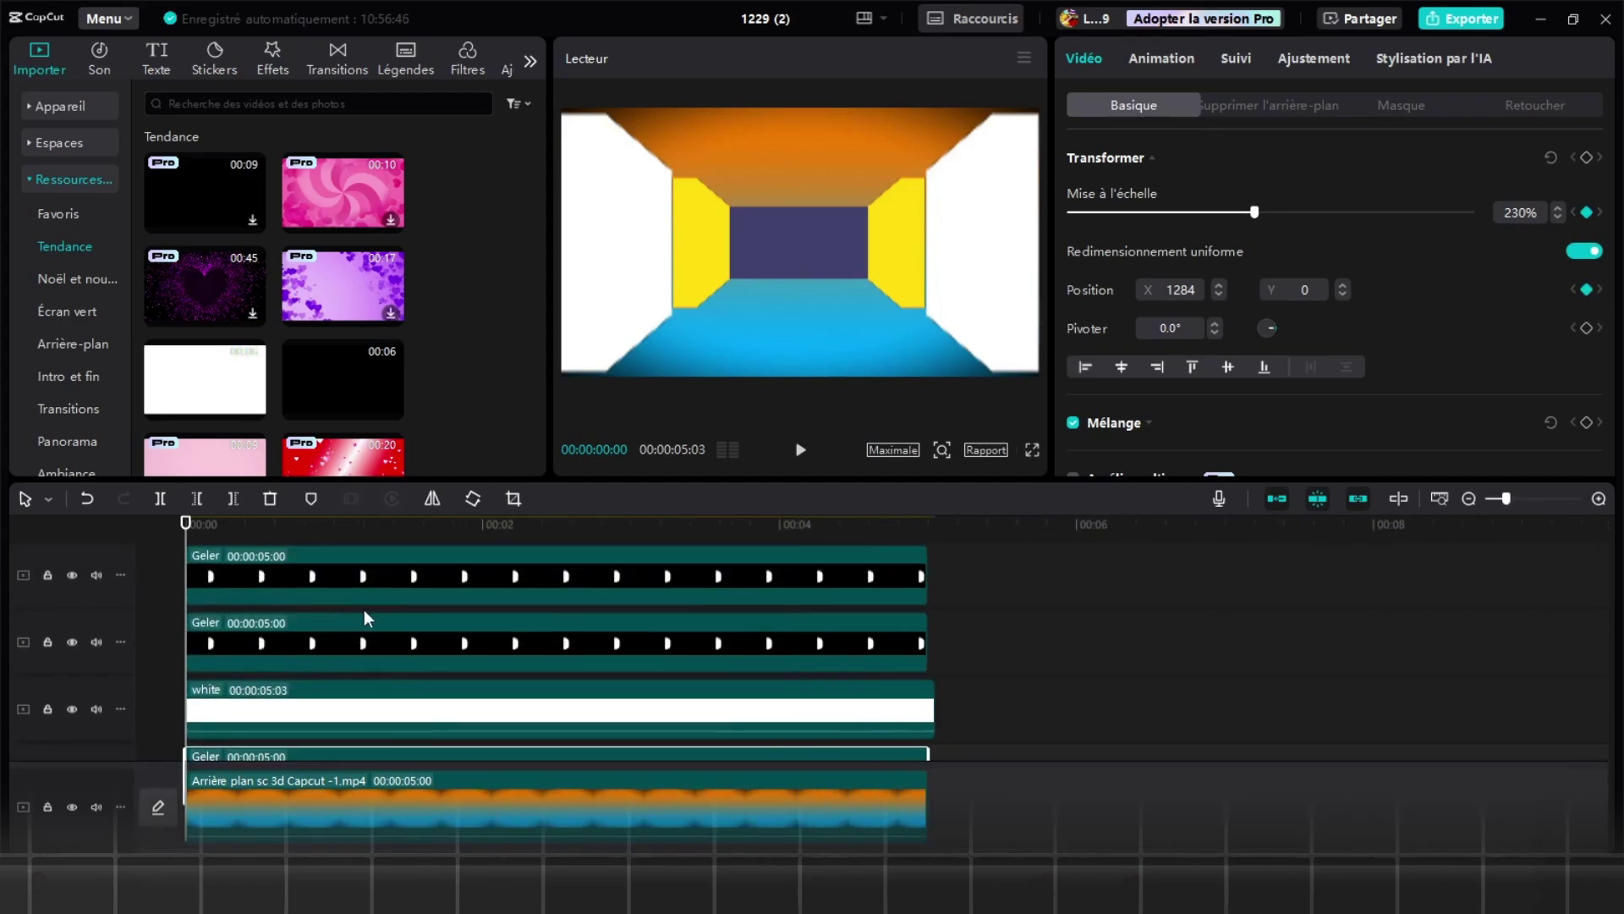
scroll(298, 556, "up", 2)
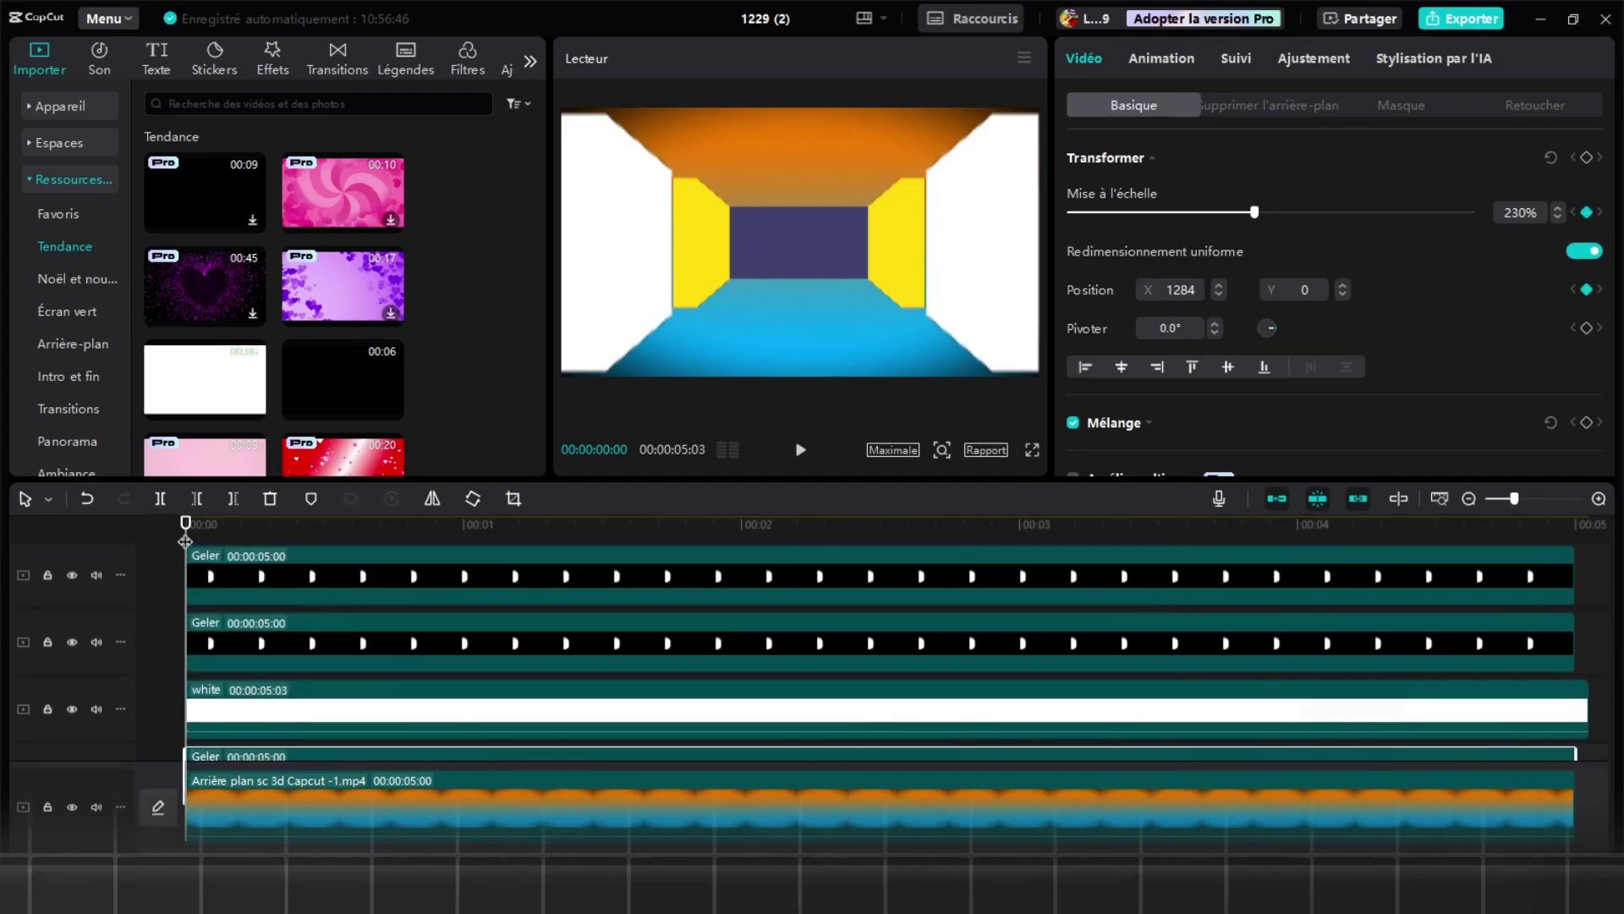
left_click_drag(185, 541, 598, 540)
scroll(609, 541, "up", 1)
scroll(598, 540, "down", 3)
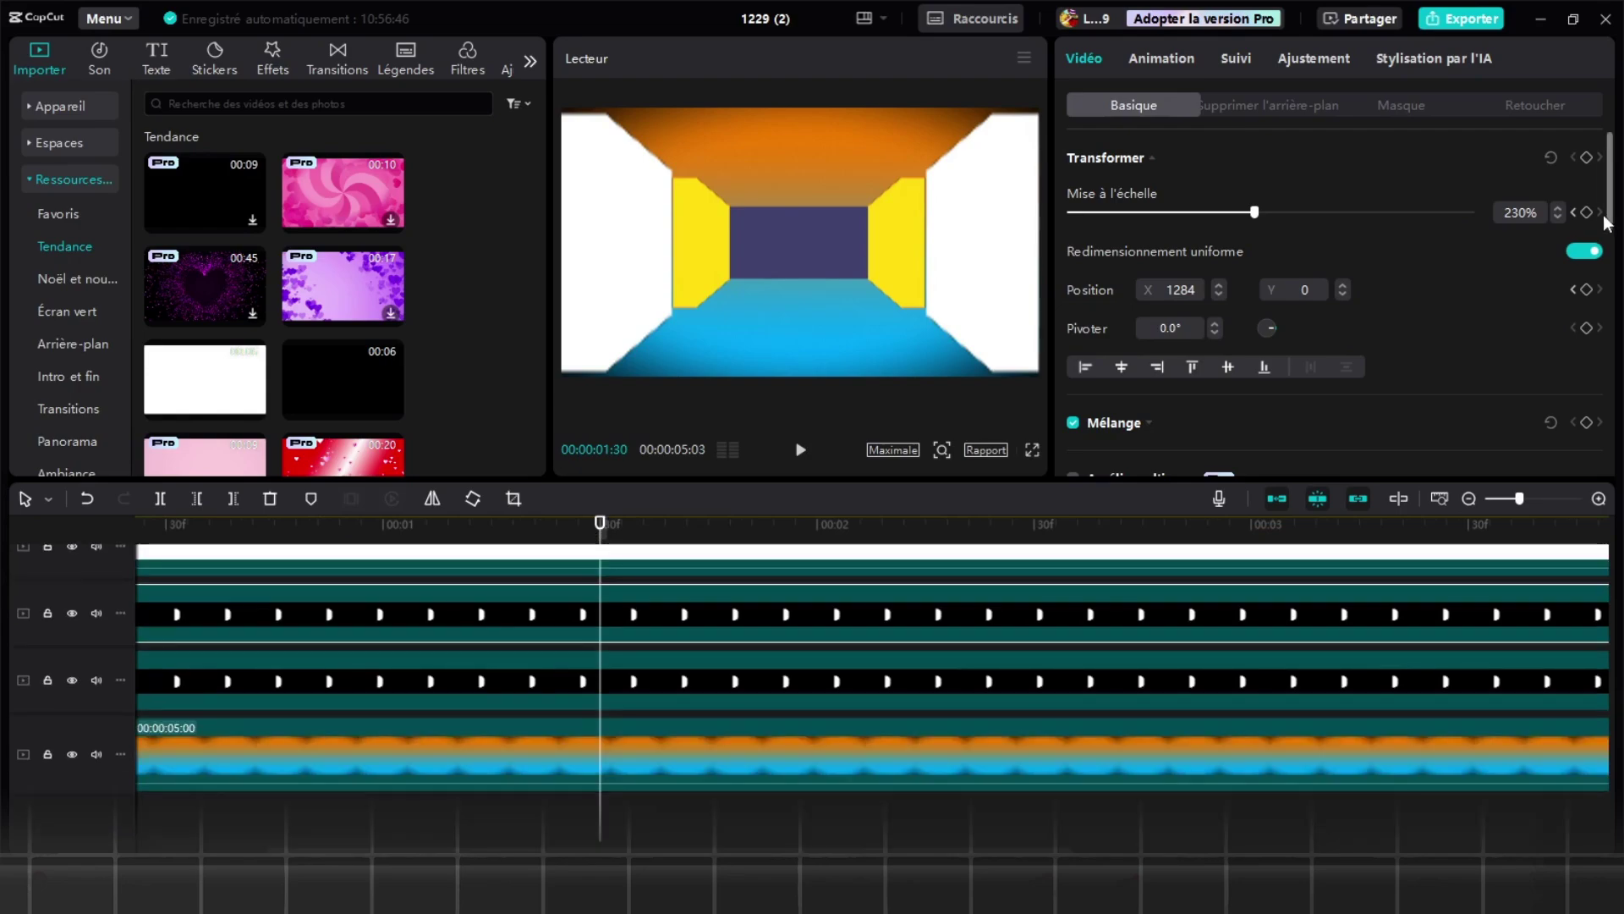
left_click(1587, 212)
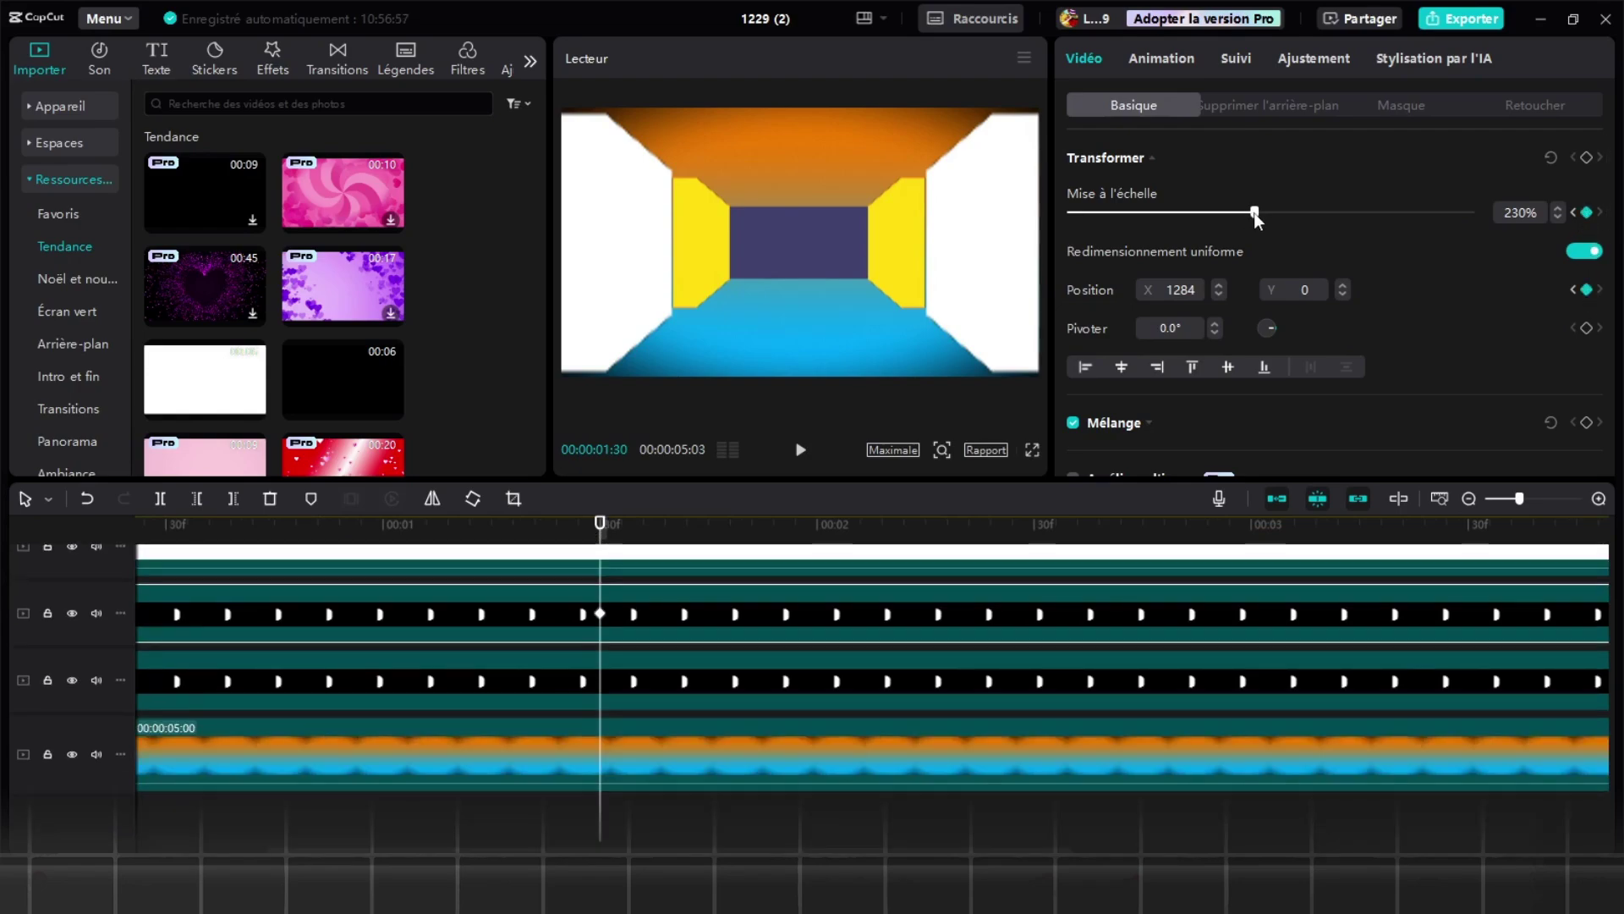
- Enlarge the outer right panel to 275% at the 00:00:01:30 keyframe and shift it outward to X 1508
left_click_drag(1254, 212, 1280, 211)
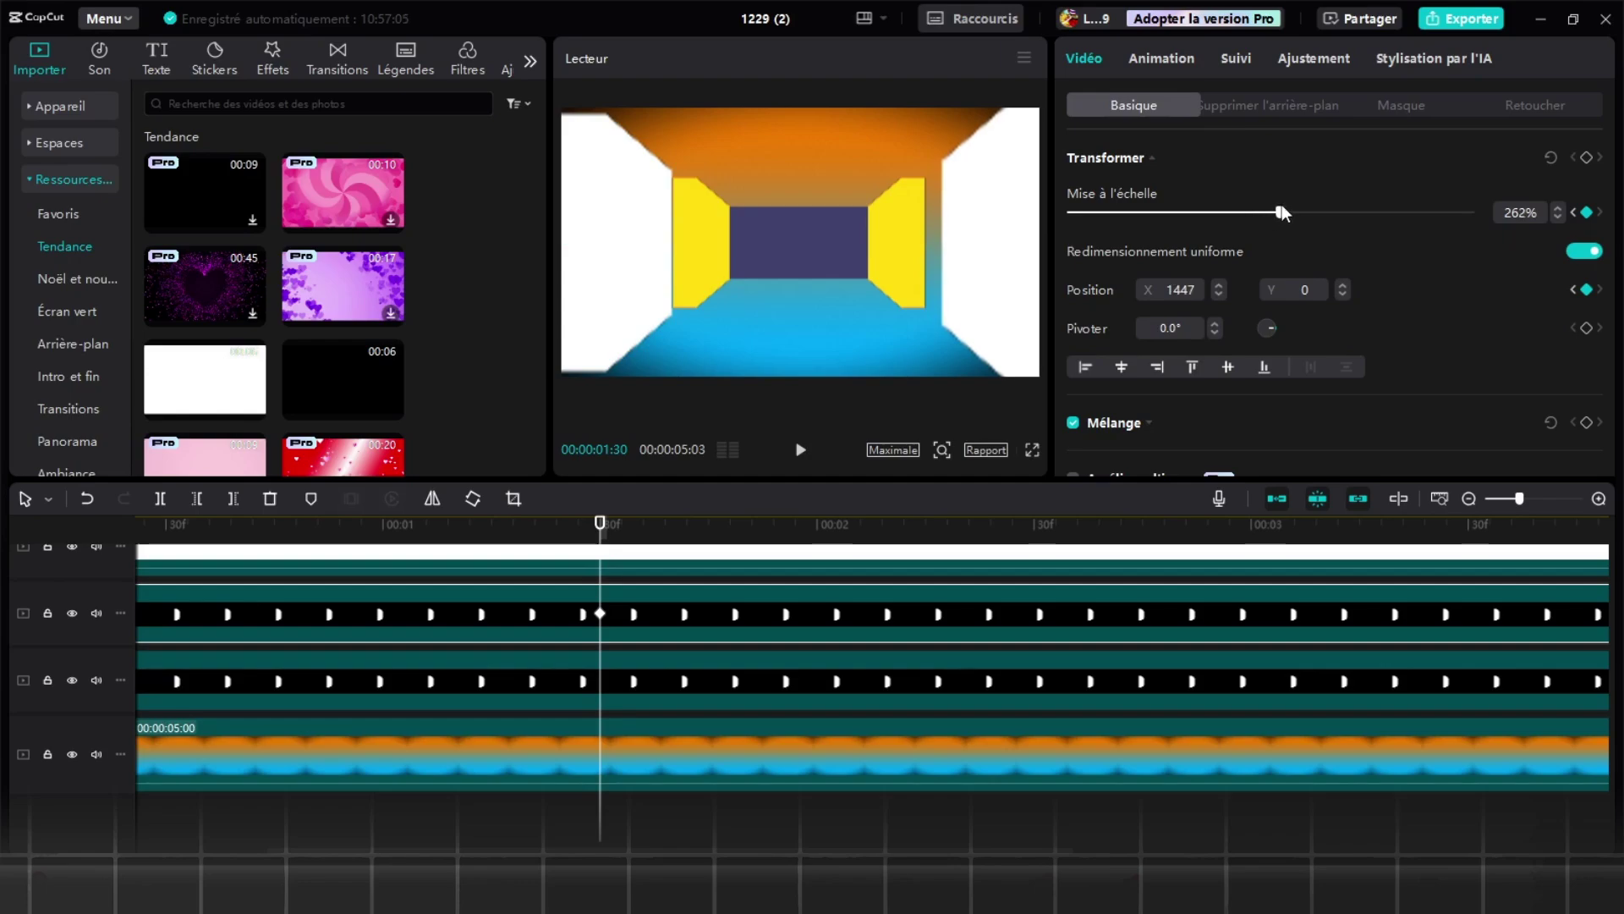
left_click_drag(1281, 208, 1292, 202)
mouse_move(955, 262)
left_mouse_down()
mouse_move(982, 267)
mouse_move(963, 267)
left_mouse_up()
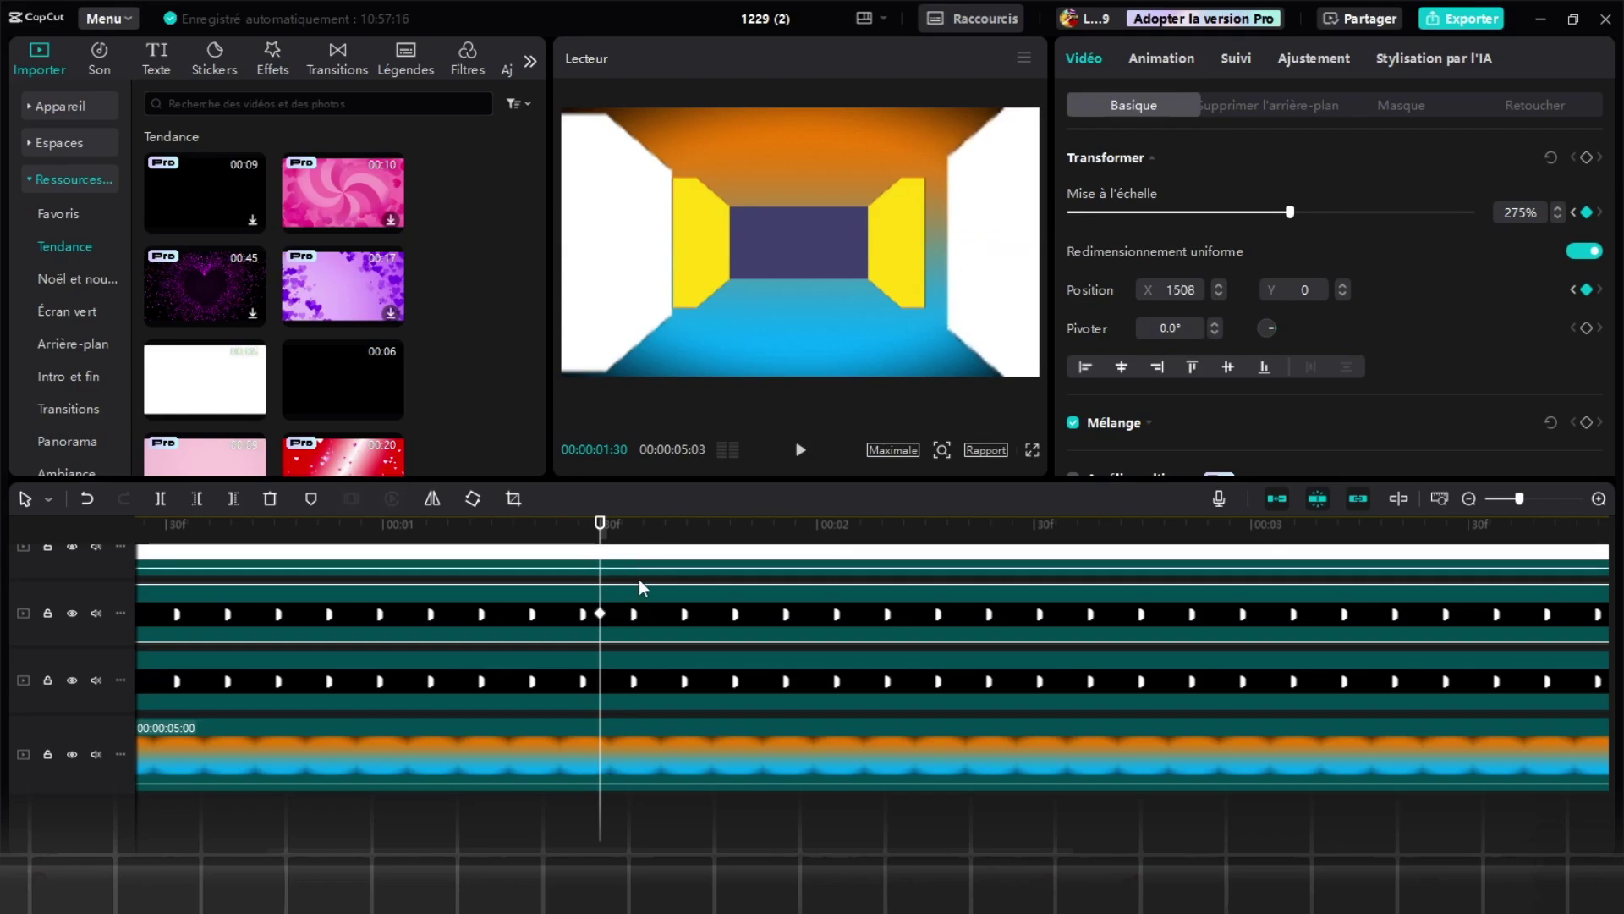
- Add scale and position keyframes to the outer left panel at 00:00:01:30 and at the timeline start
left_click(636, 674)
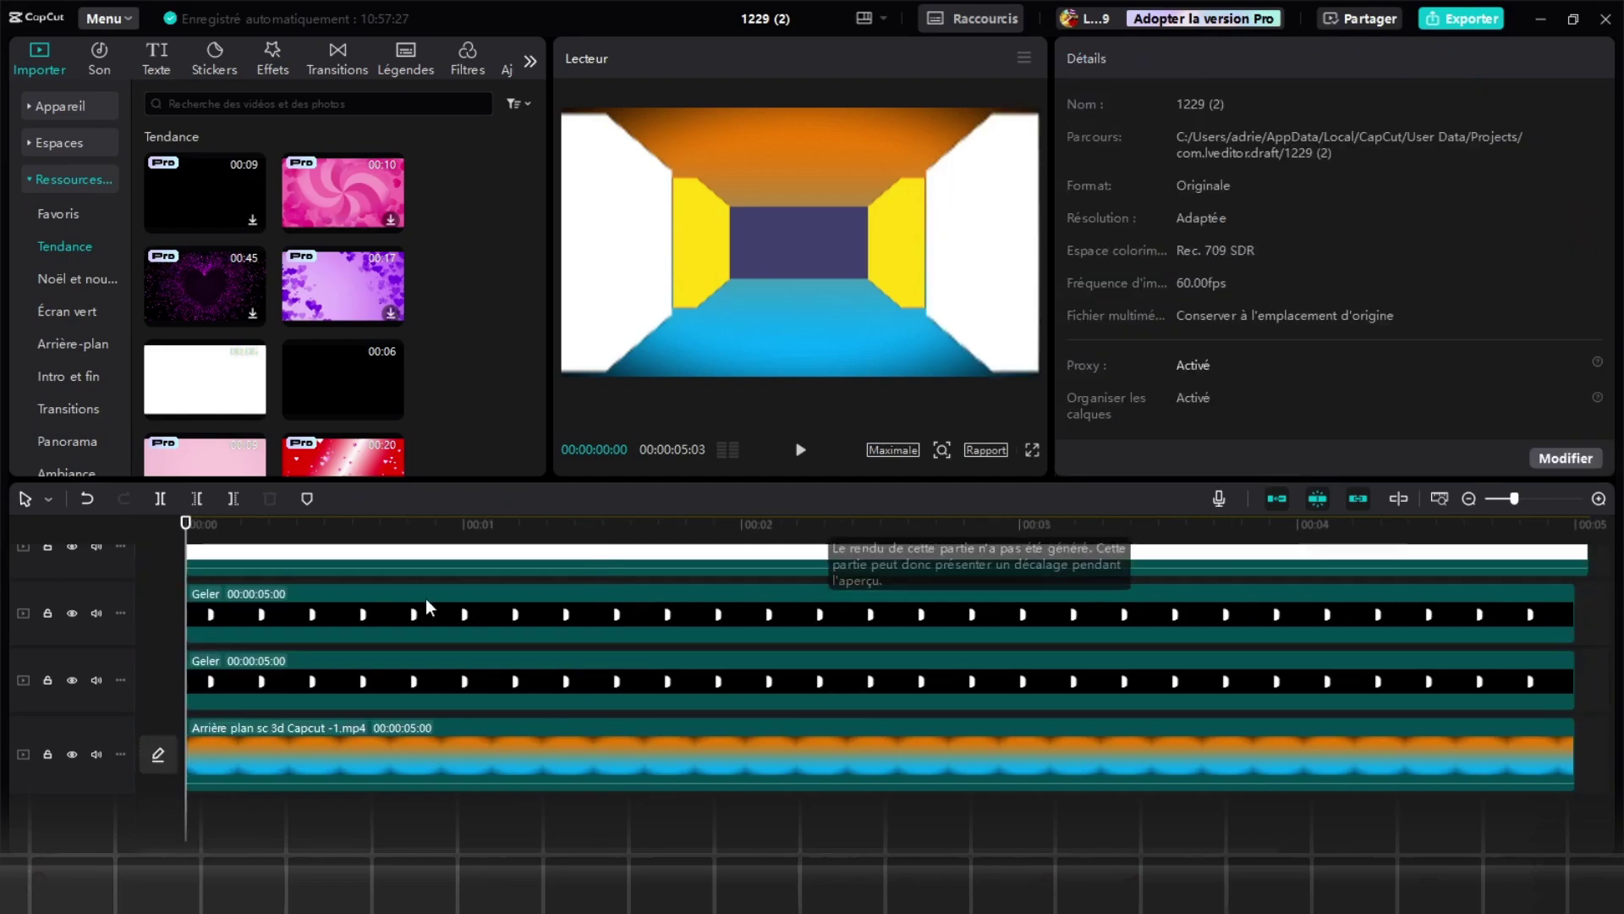
left_click(330, 680)
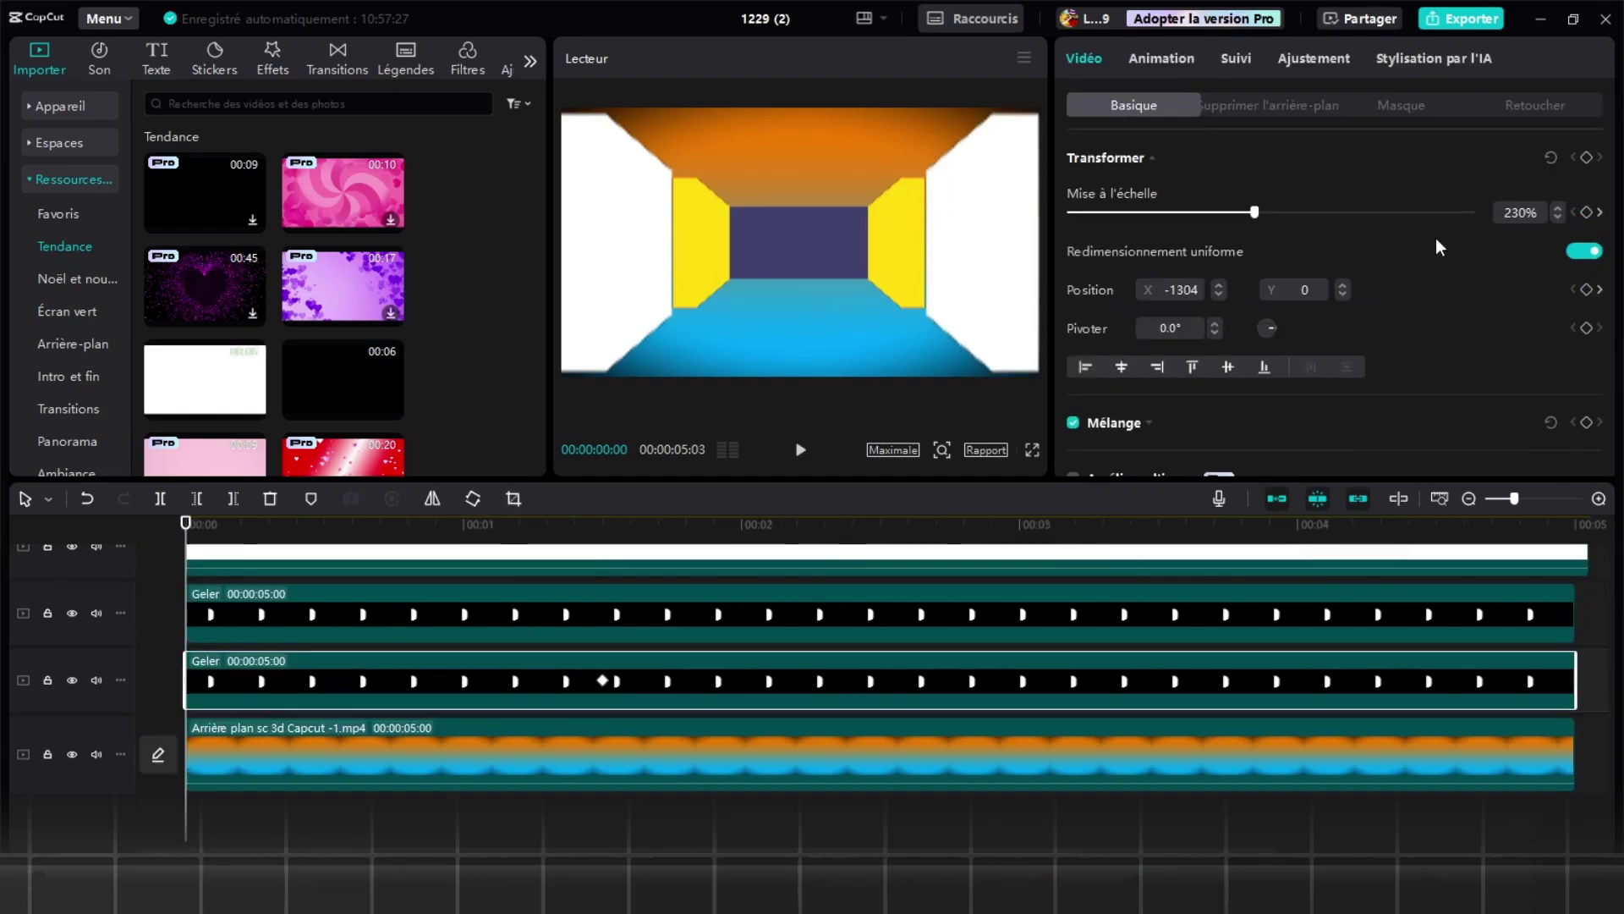
left_click(1600, 289)
- Set the outer left panel's scale to 275% at the 00:00:01:30 keyframe
left_click(1502, 213)
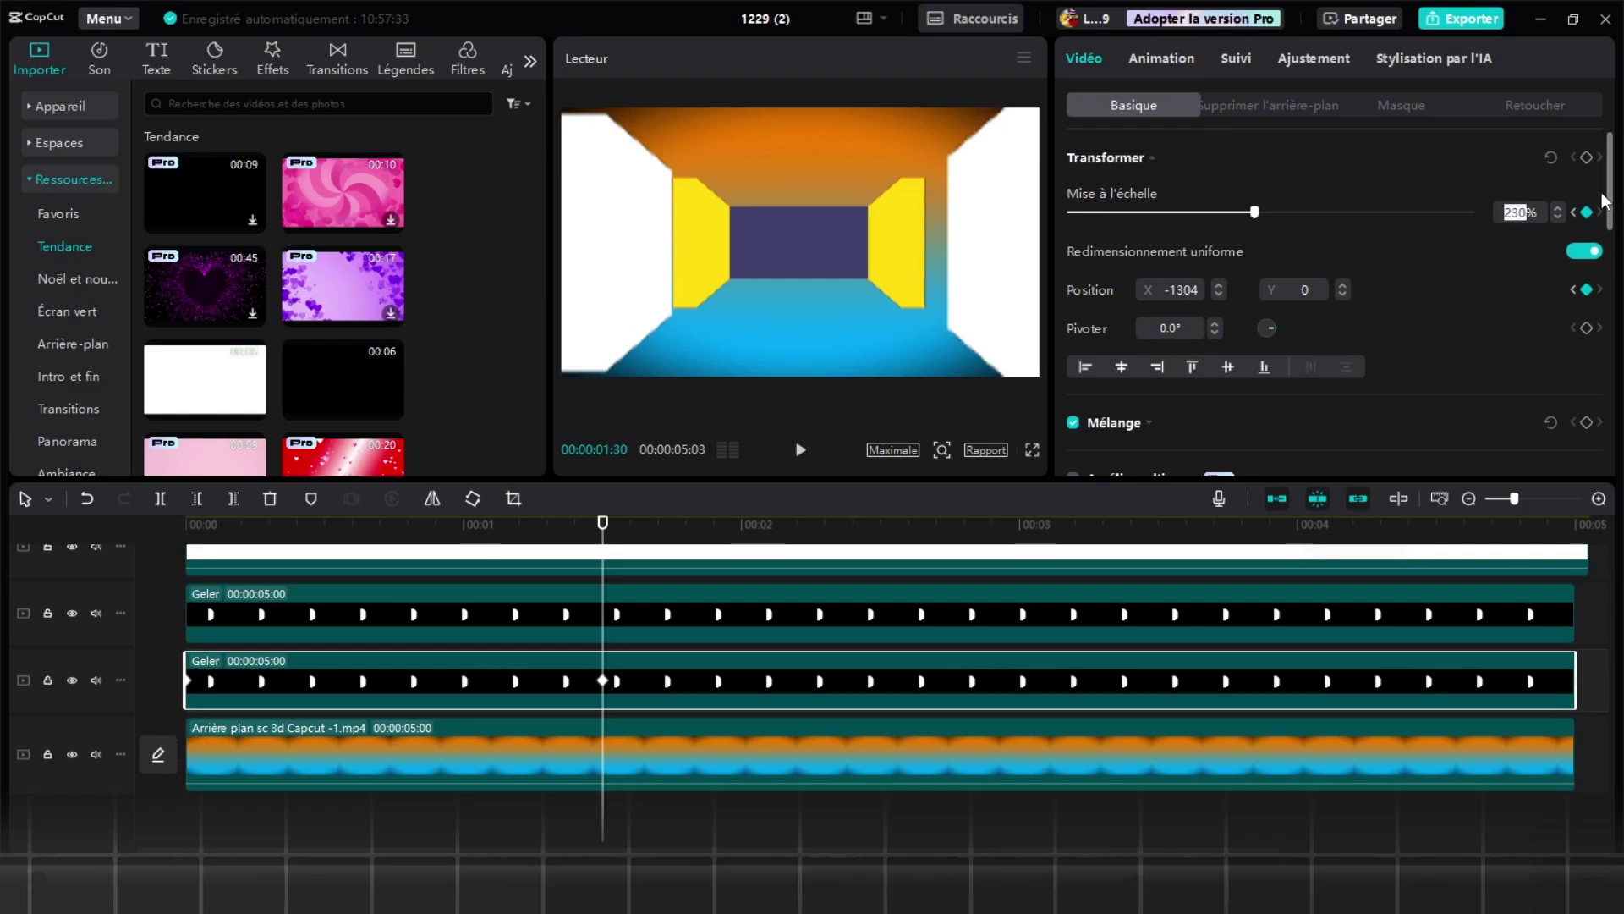
type("275")
key("Return")
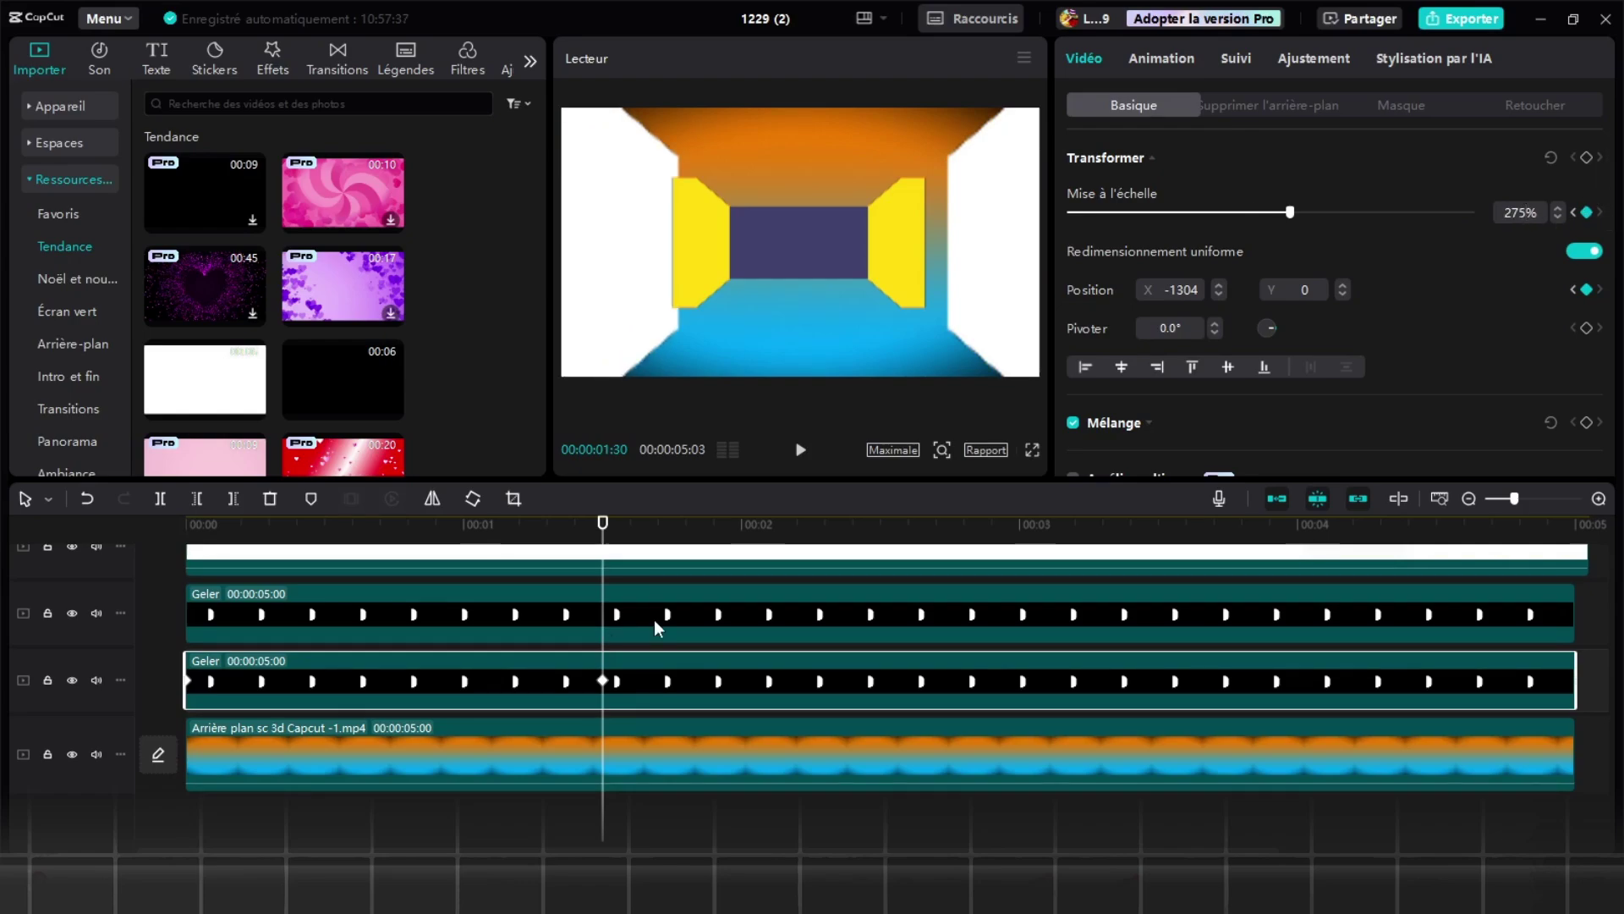
- Shift the outer left panel outward to X -1508 at the 00:00:01:30 keyframe
left_click(653, 620)
left_click(709, 699)
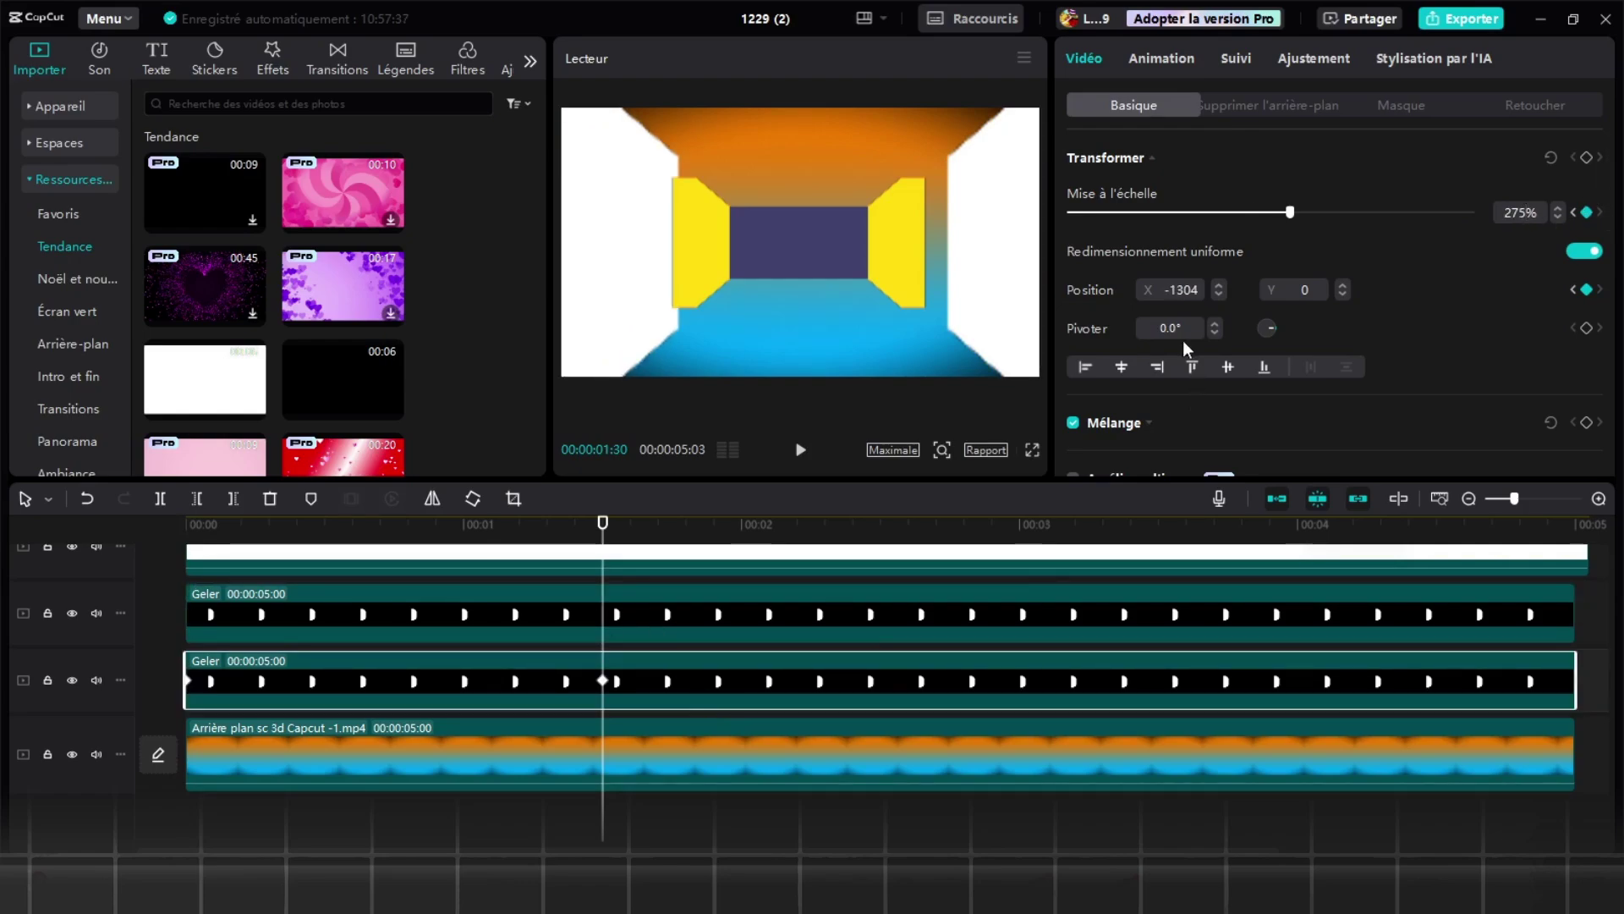
left_click_drag(1178, 289, 1291, 292)
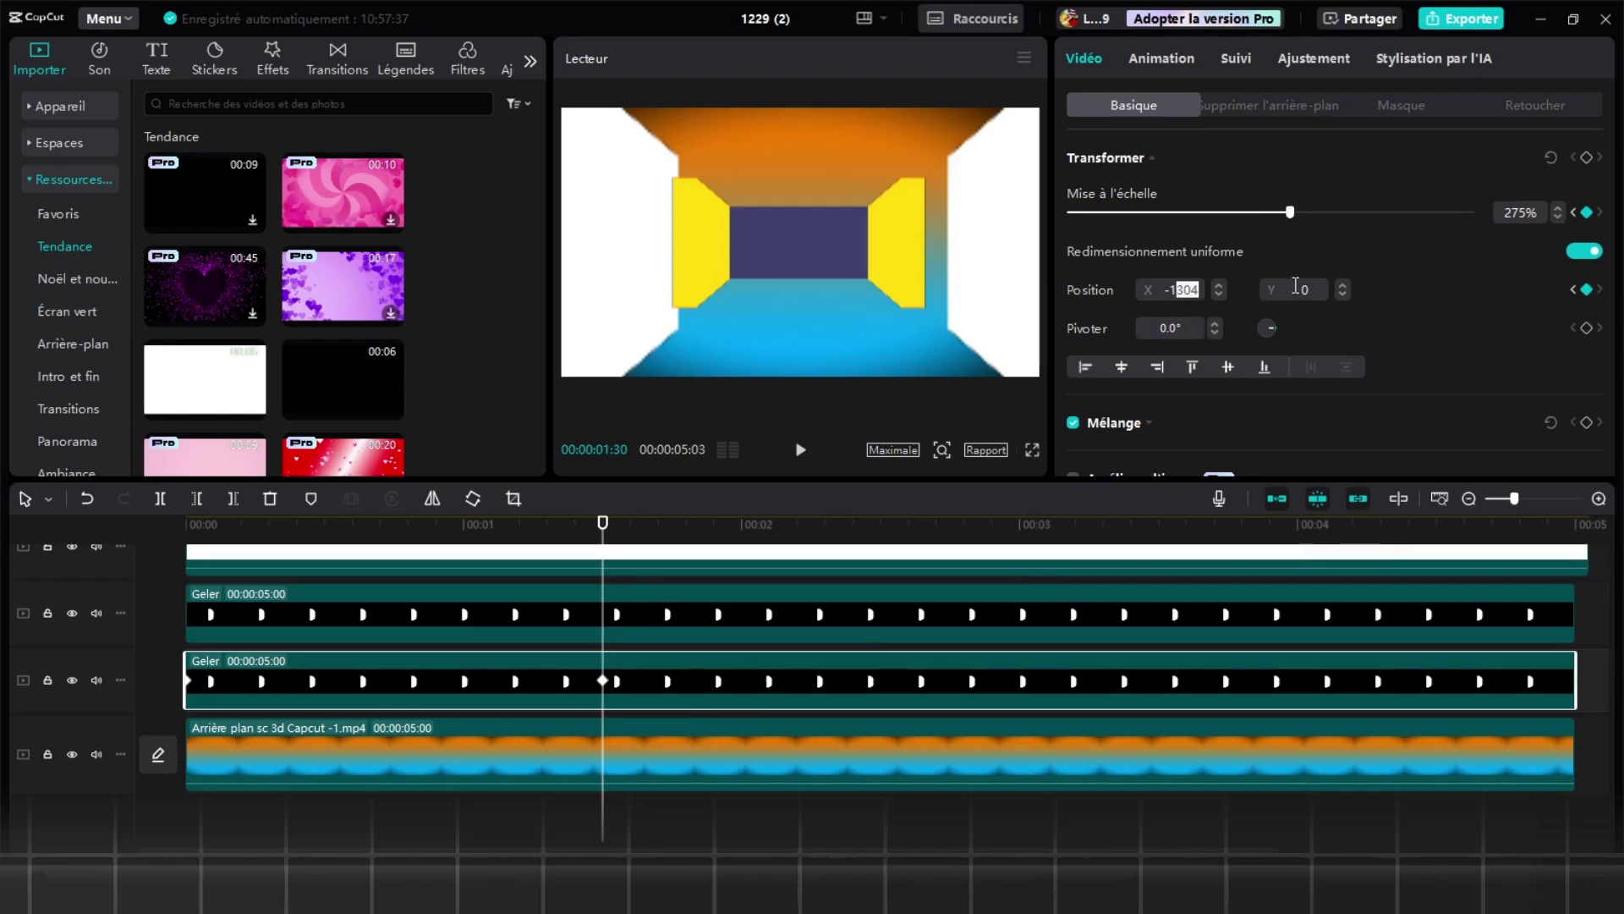
type("508")
key("Return")
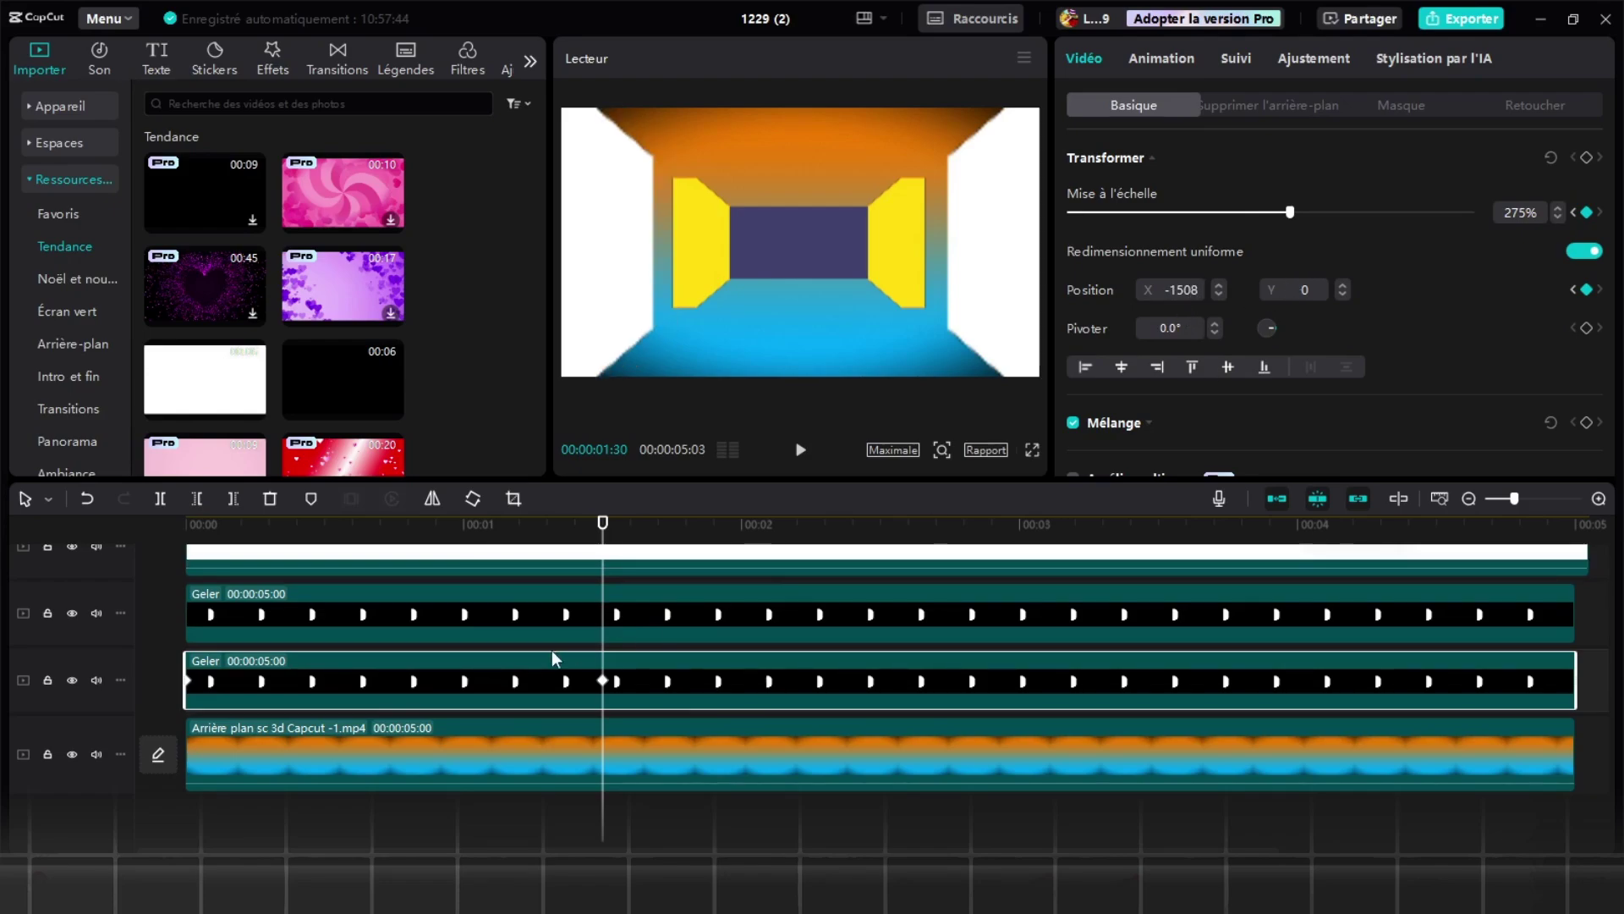
- Add scale and position keyframes to the left yellow panel at 00:00:01:30 and at the timeline start
scroll(624, 657, "up", 3)
left_click(649, 636)
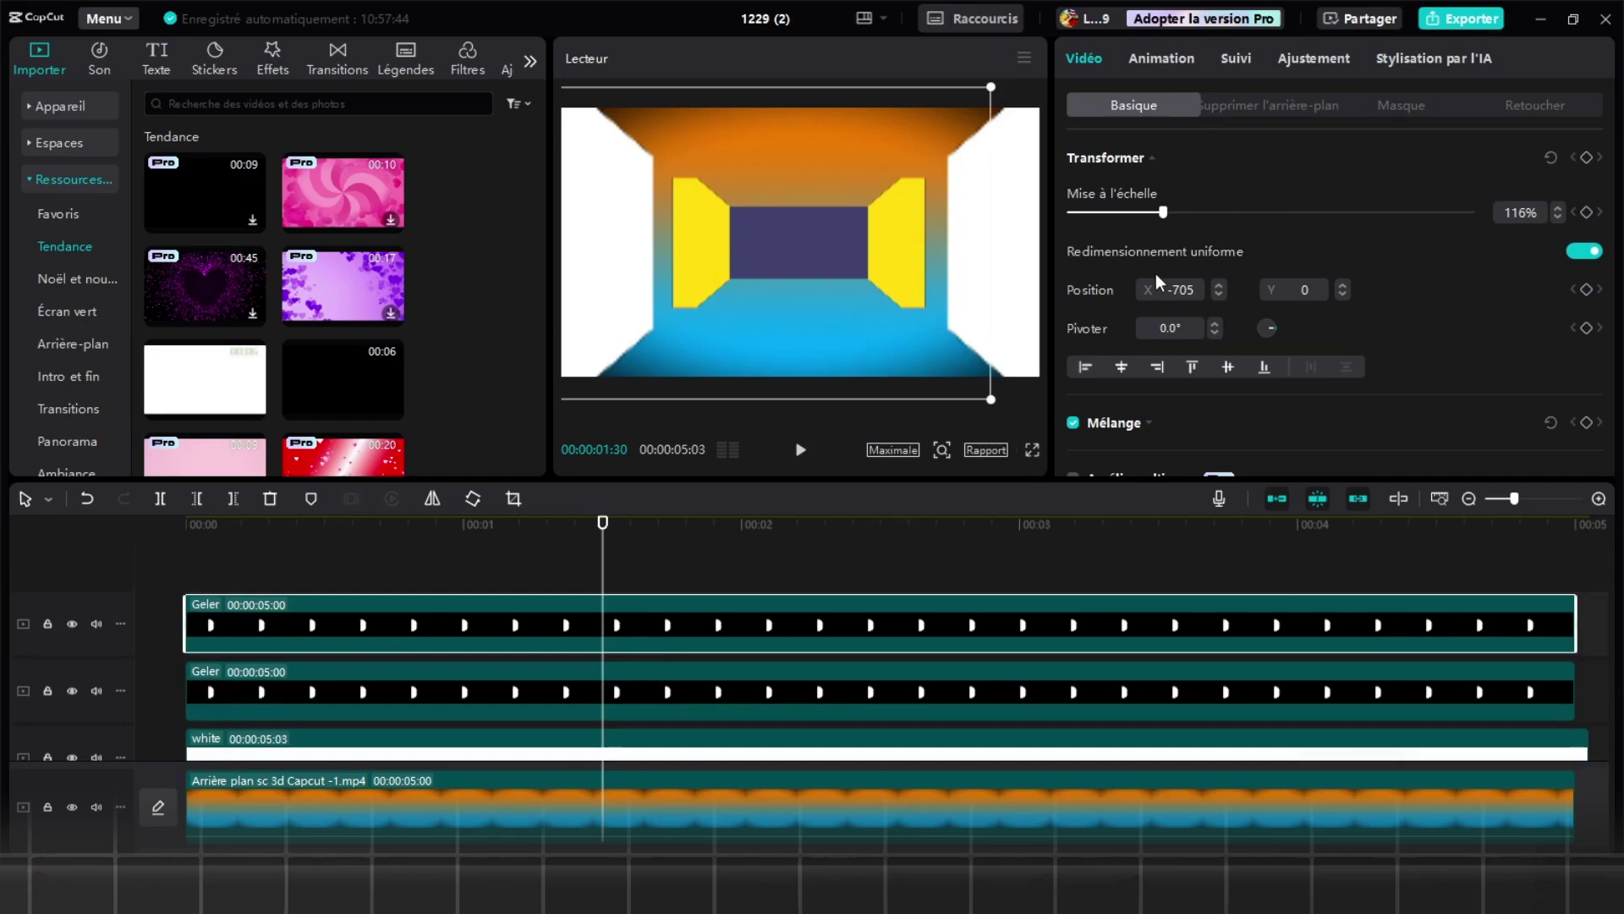
left_click(1587, 212)
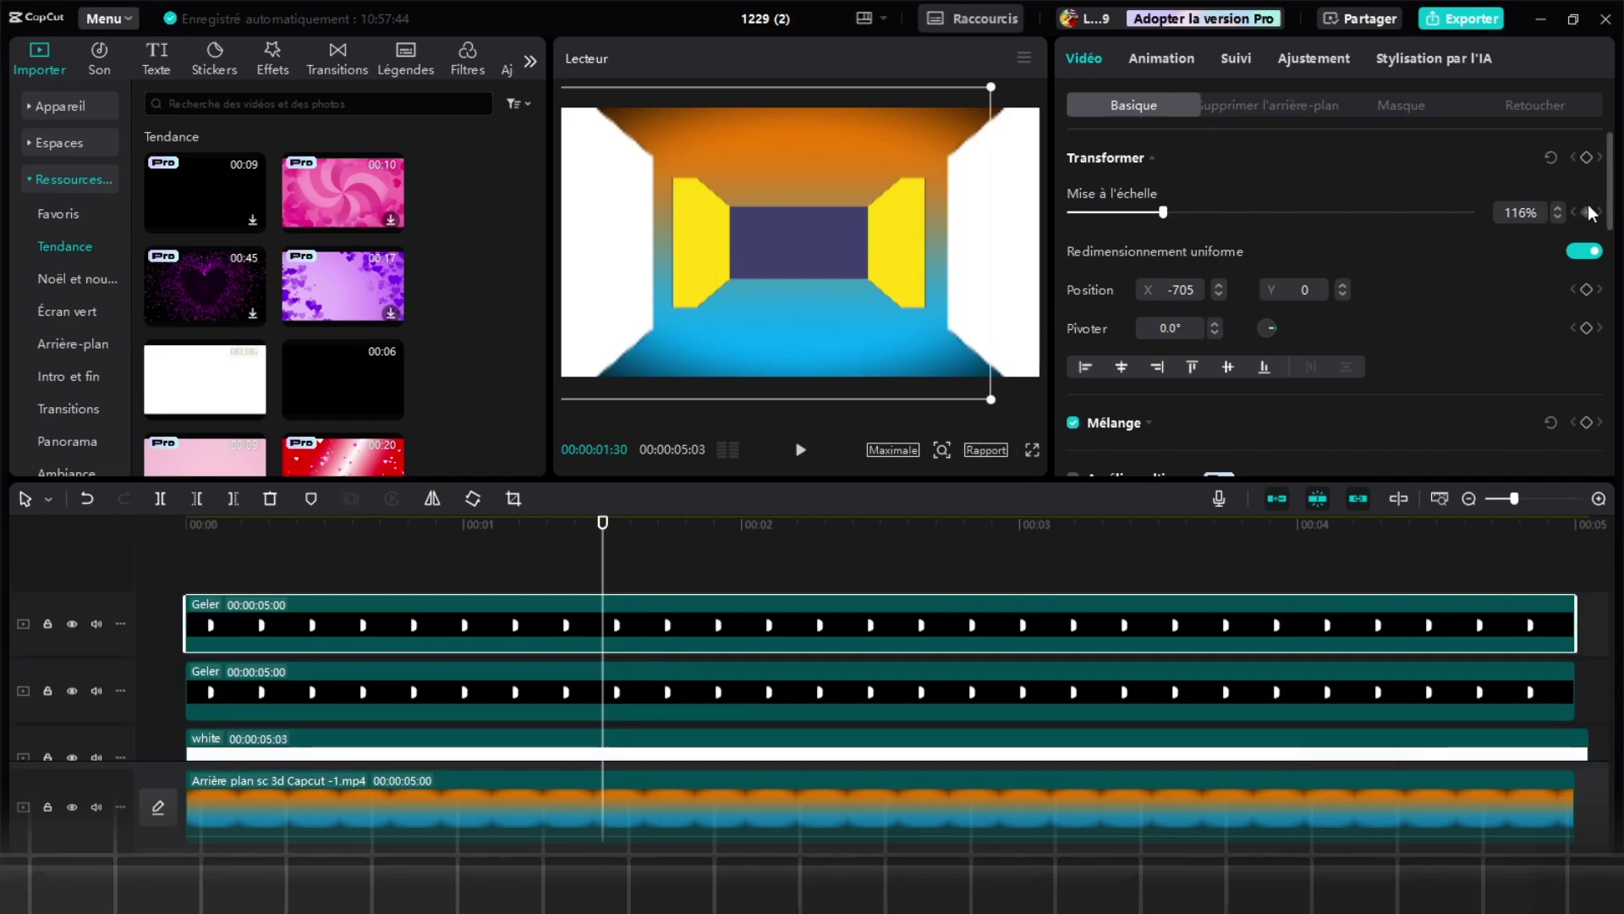
left_click(1586, 290)
left_click(195, 578)
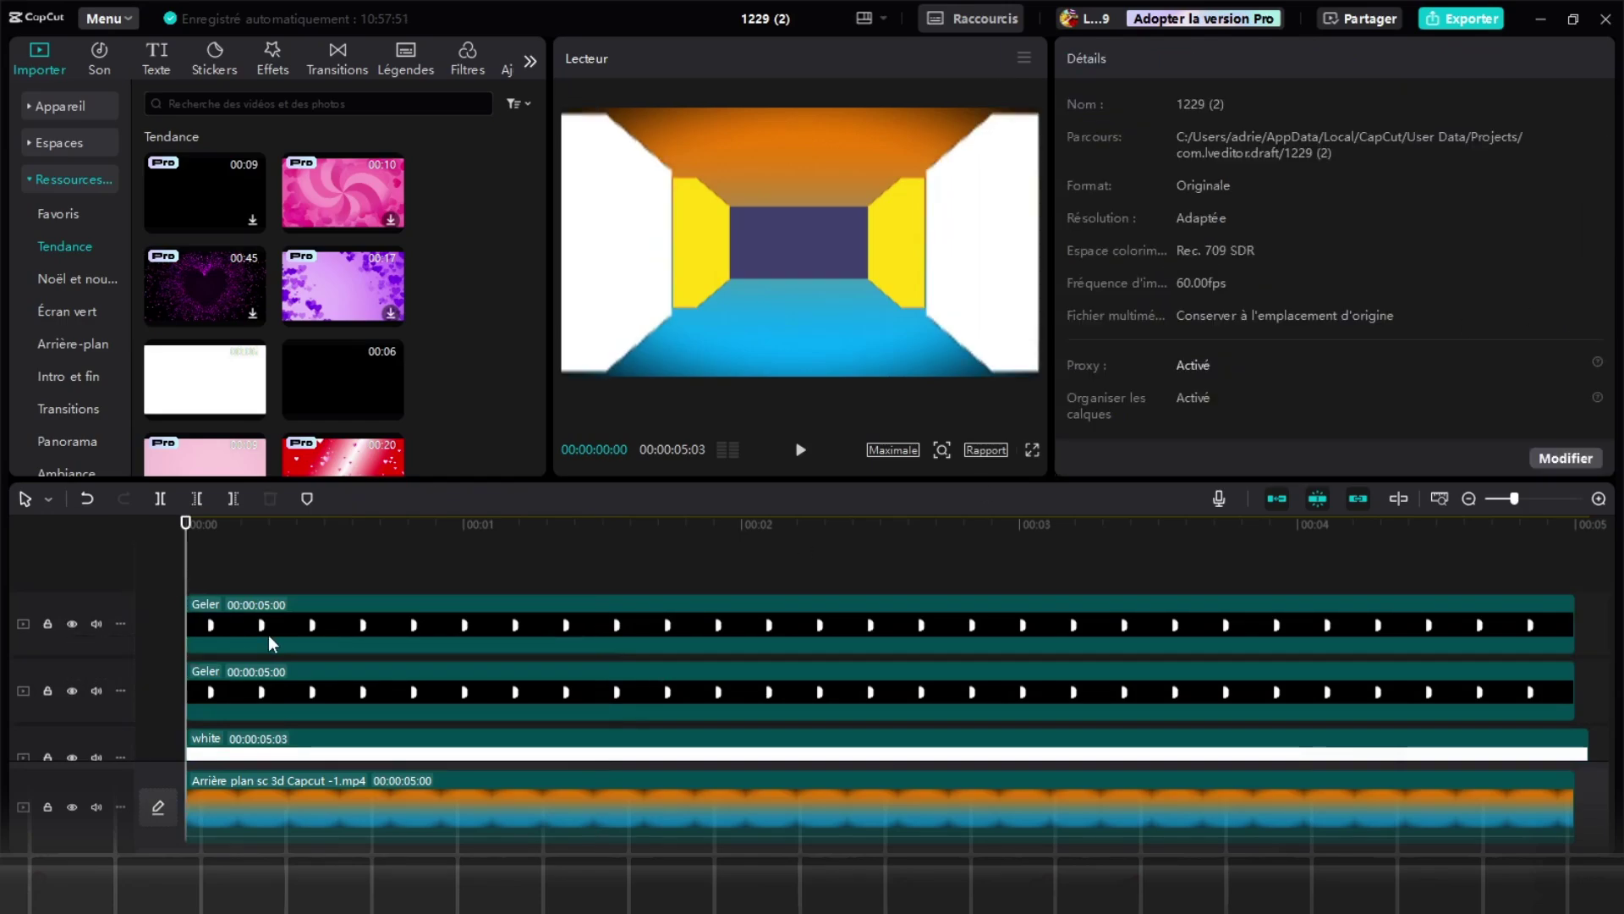
left_click(267, 637)
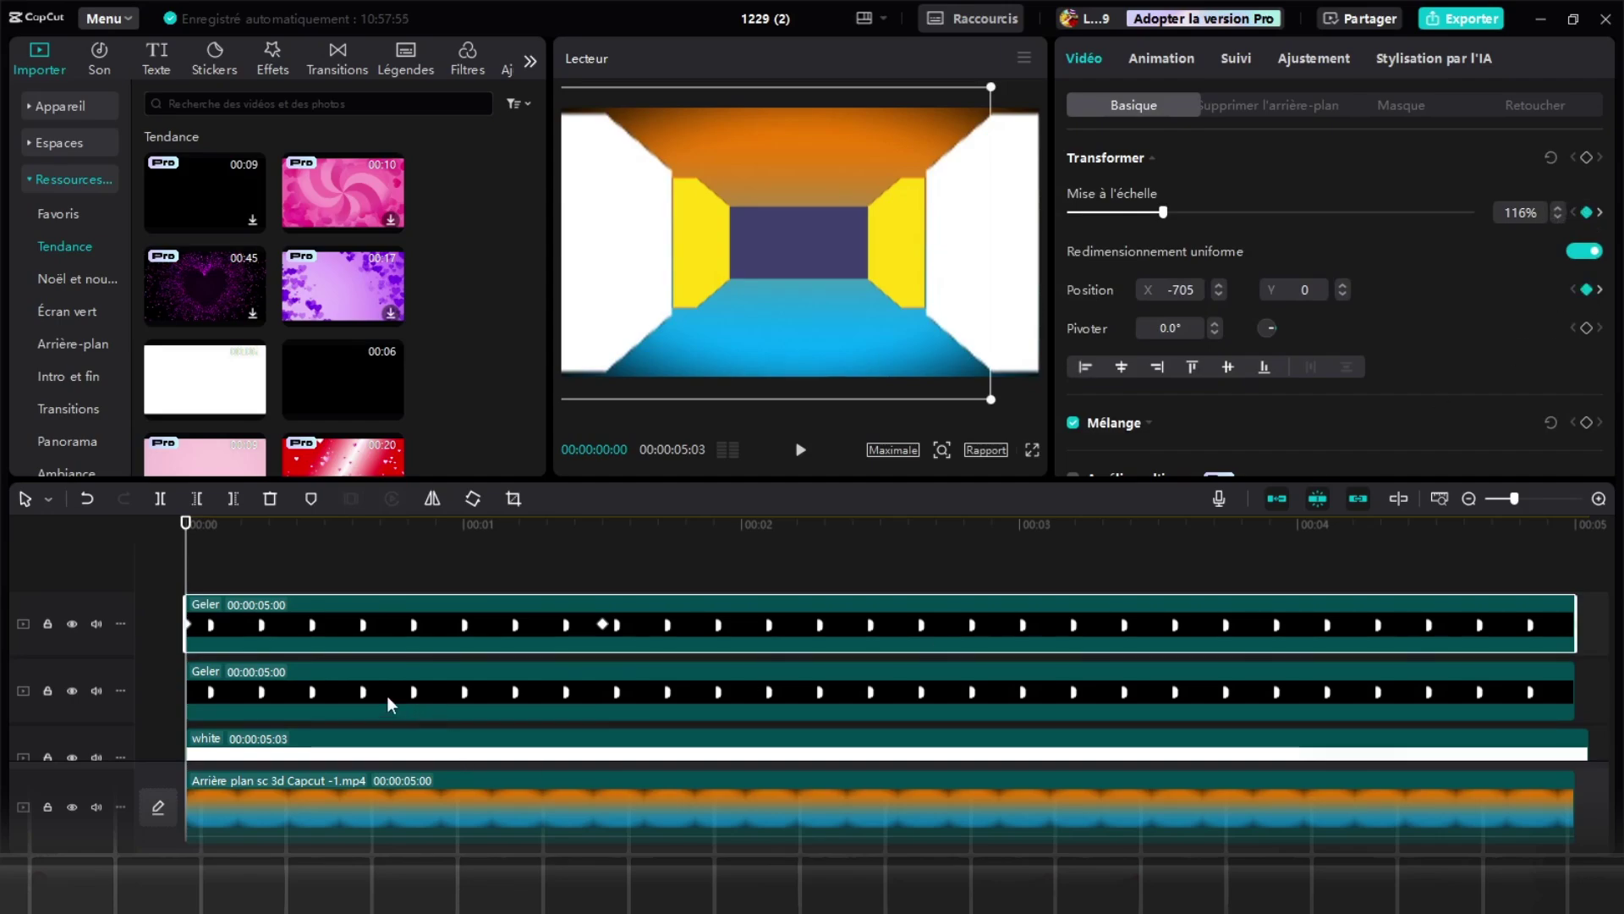
- Enlarge the left yellow panel to 140% at the 00:00:01:30 keyframe and shift it outward to X -774
left_click(360, 687)
left_click(530, 578)
left_click(534, 618)
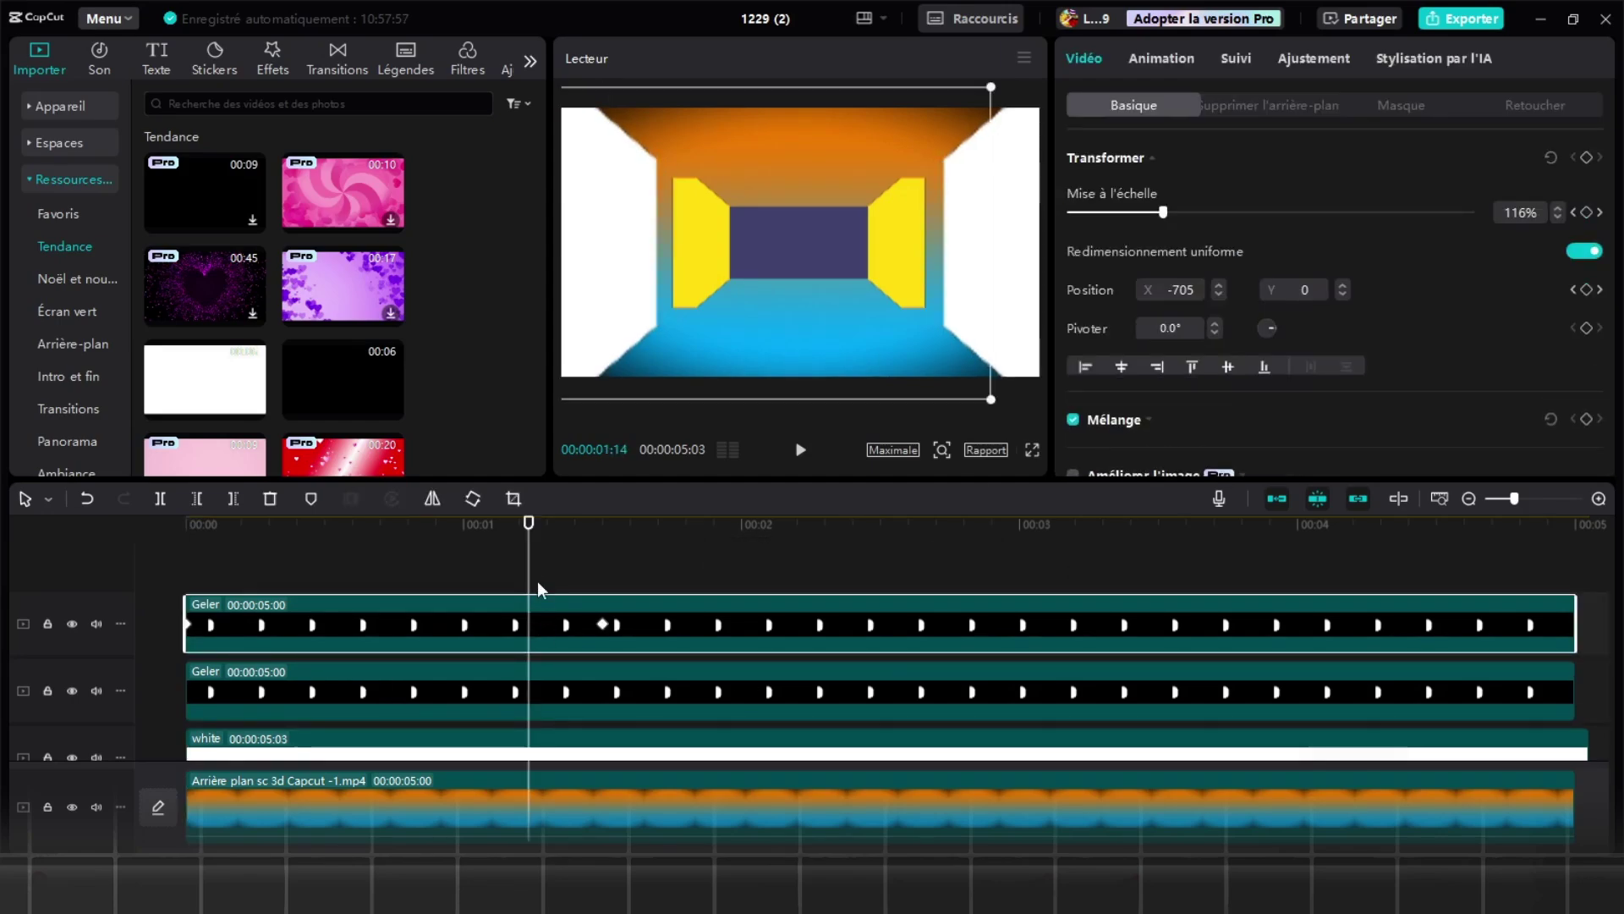
left_click_drag(533, 584, 602, 584)
left_click(630, 687)
left_click(1586, 212)
left_click(1586, 289)
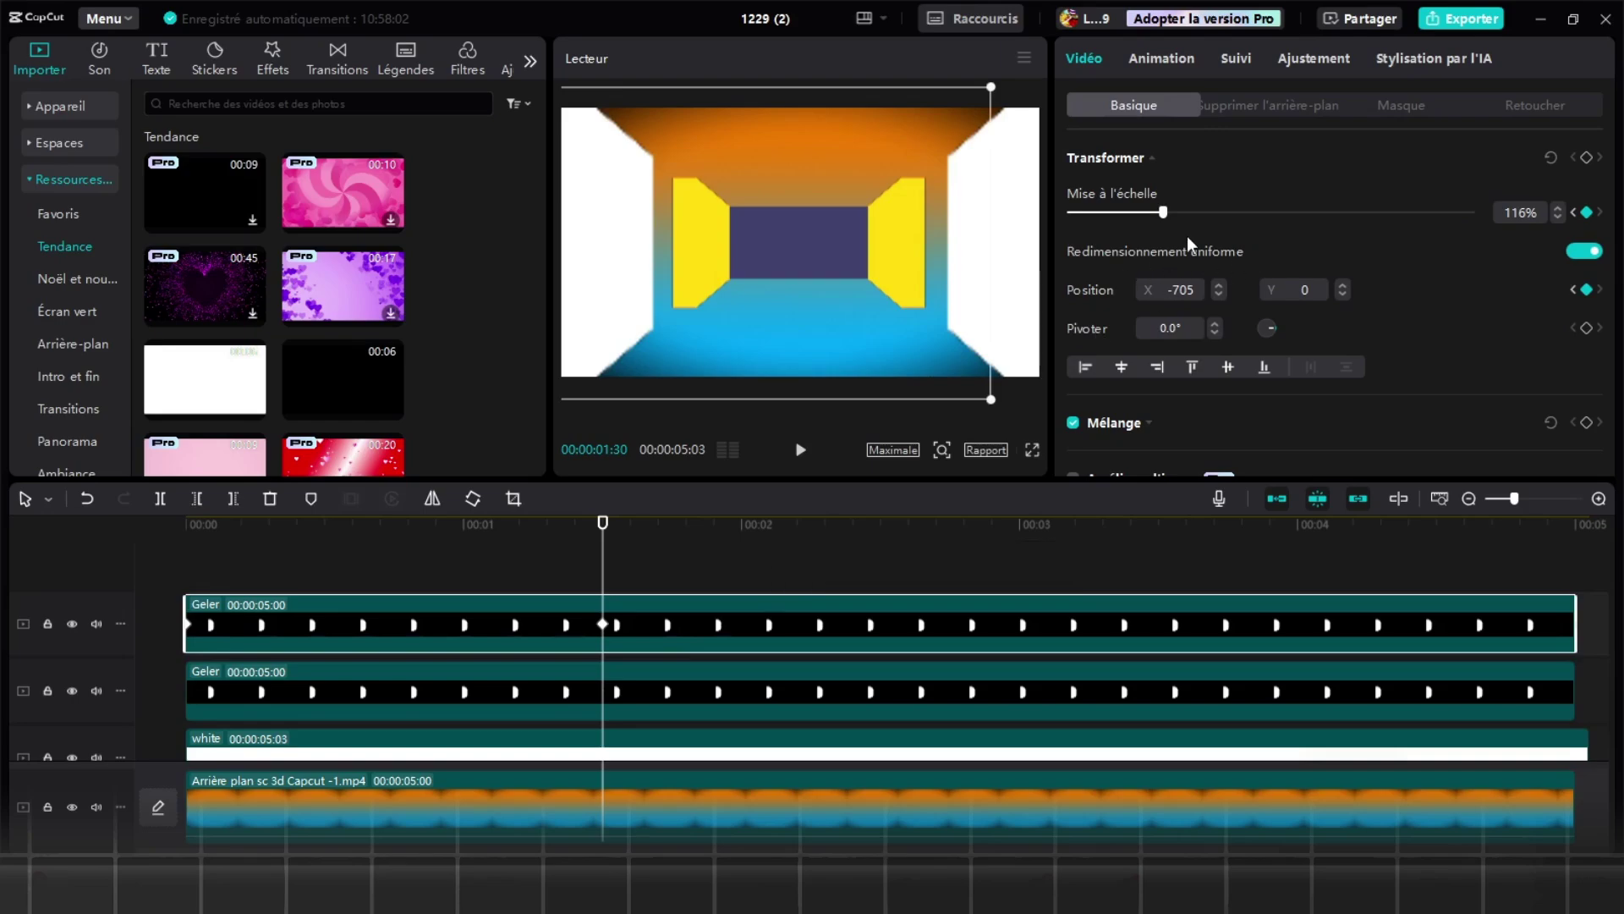
left_click_drag(1163, 213, 1182, 212)
left_click_drag(675, 261, 666, 261)
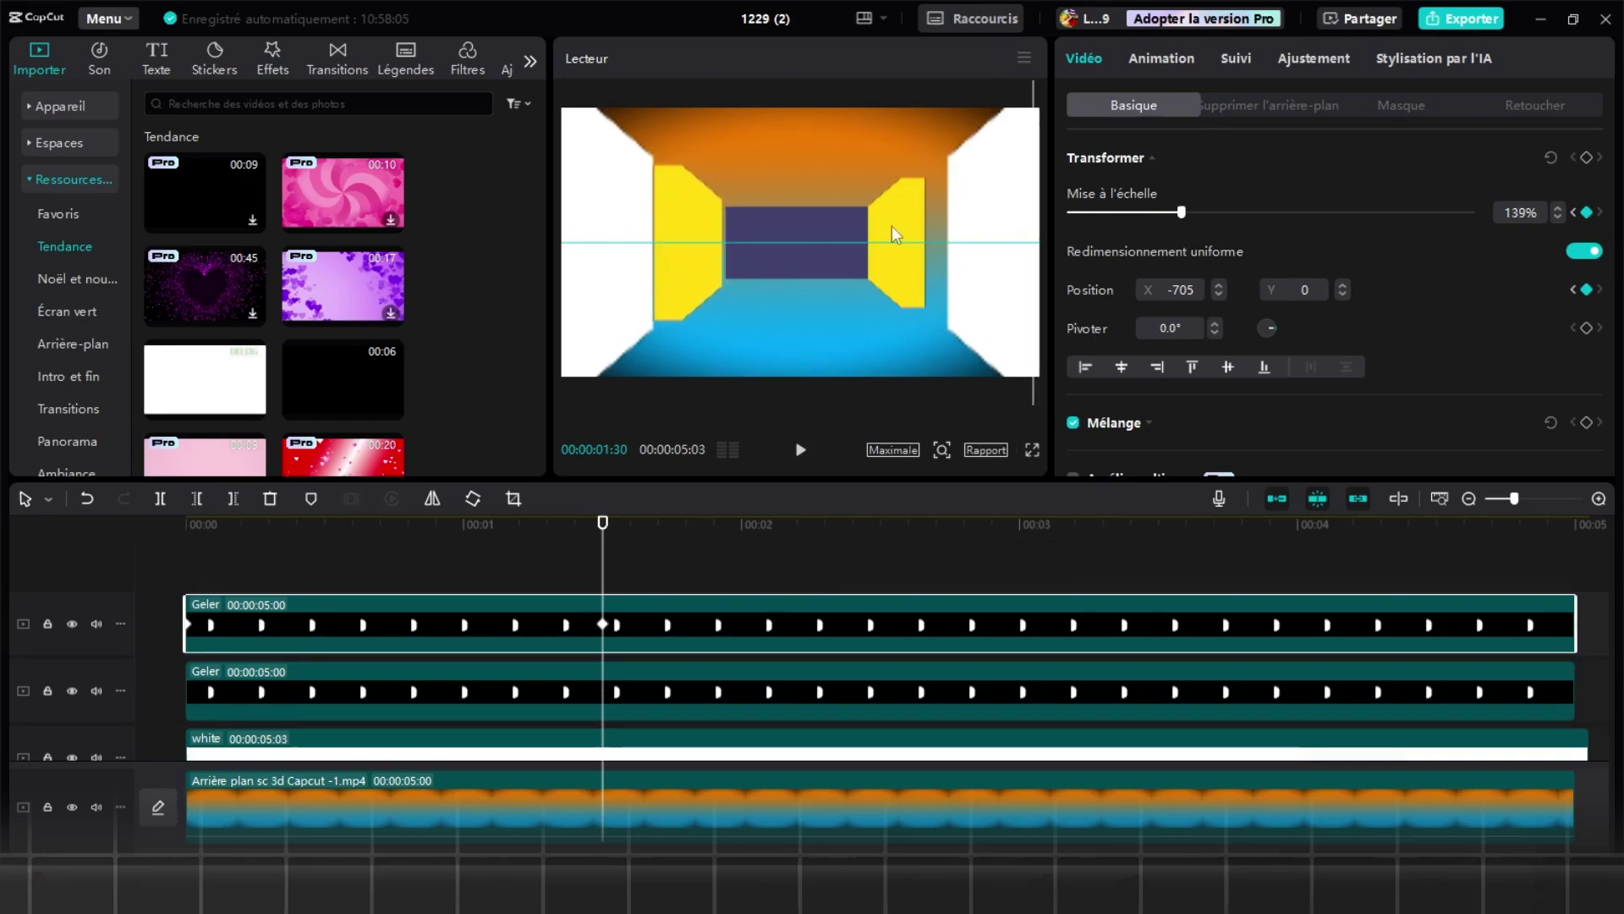
left_click_drag(1181, 212, 1183, 212)
- Examine the left yellow panel's alignment with the neighbouring panels in the full-screen preview
left_click(1033, 449)
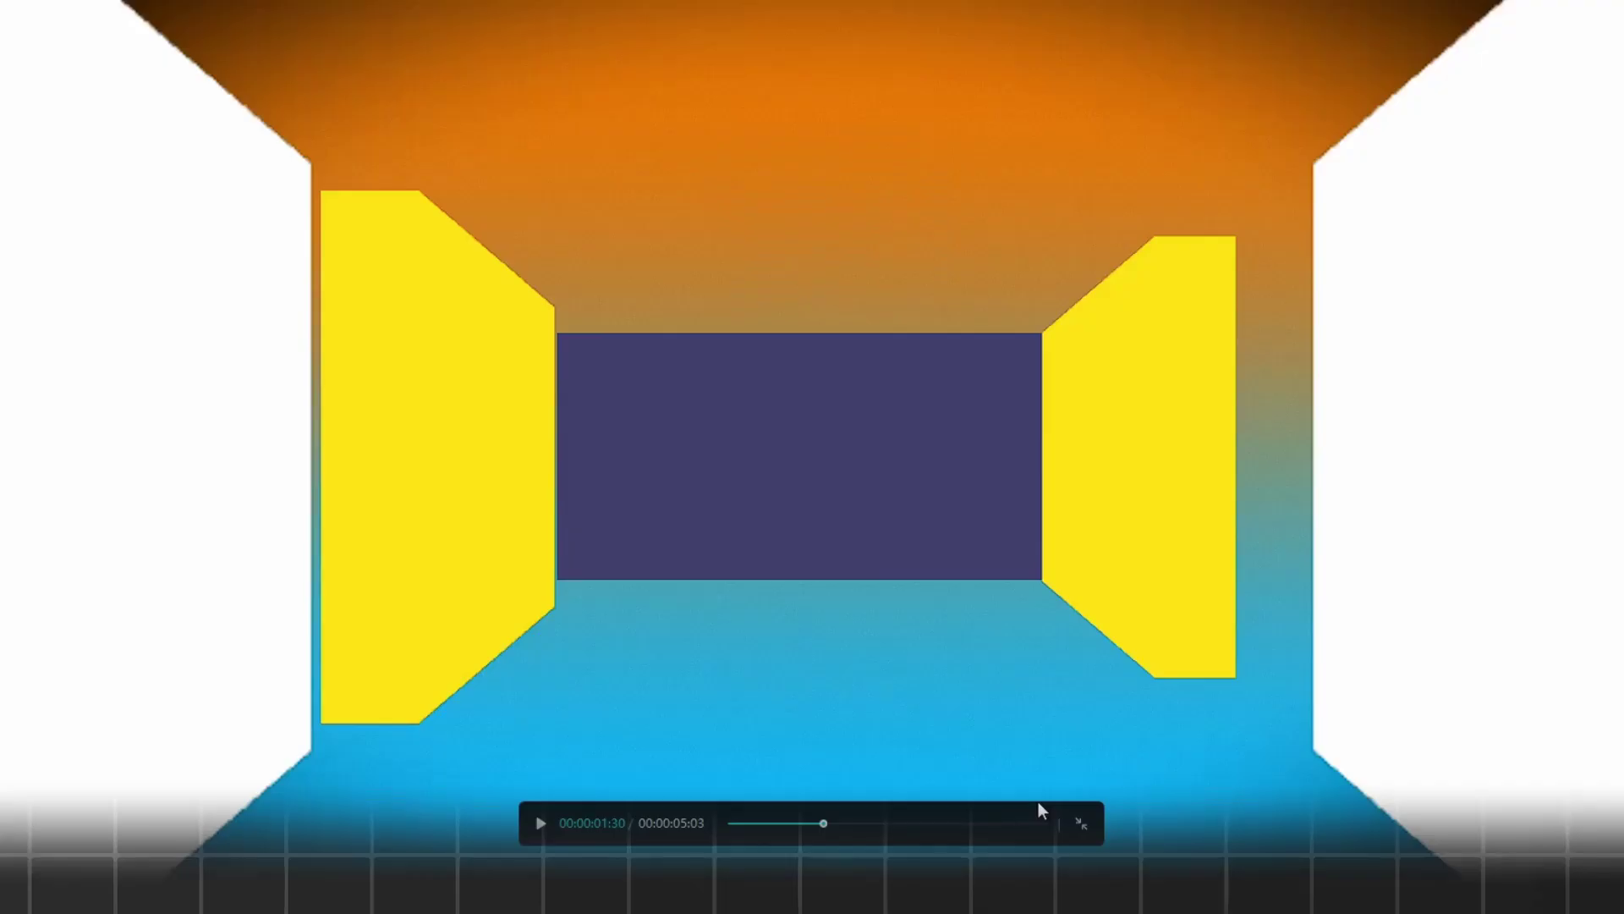
left_click(1083, 825)
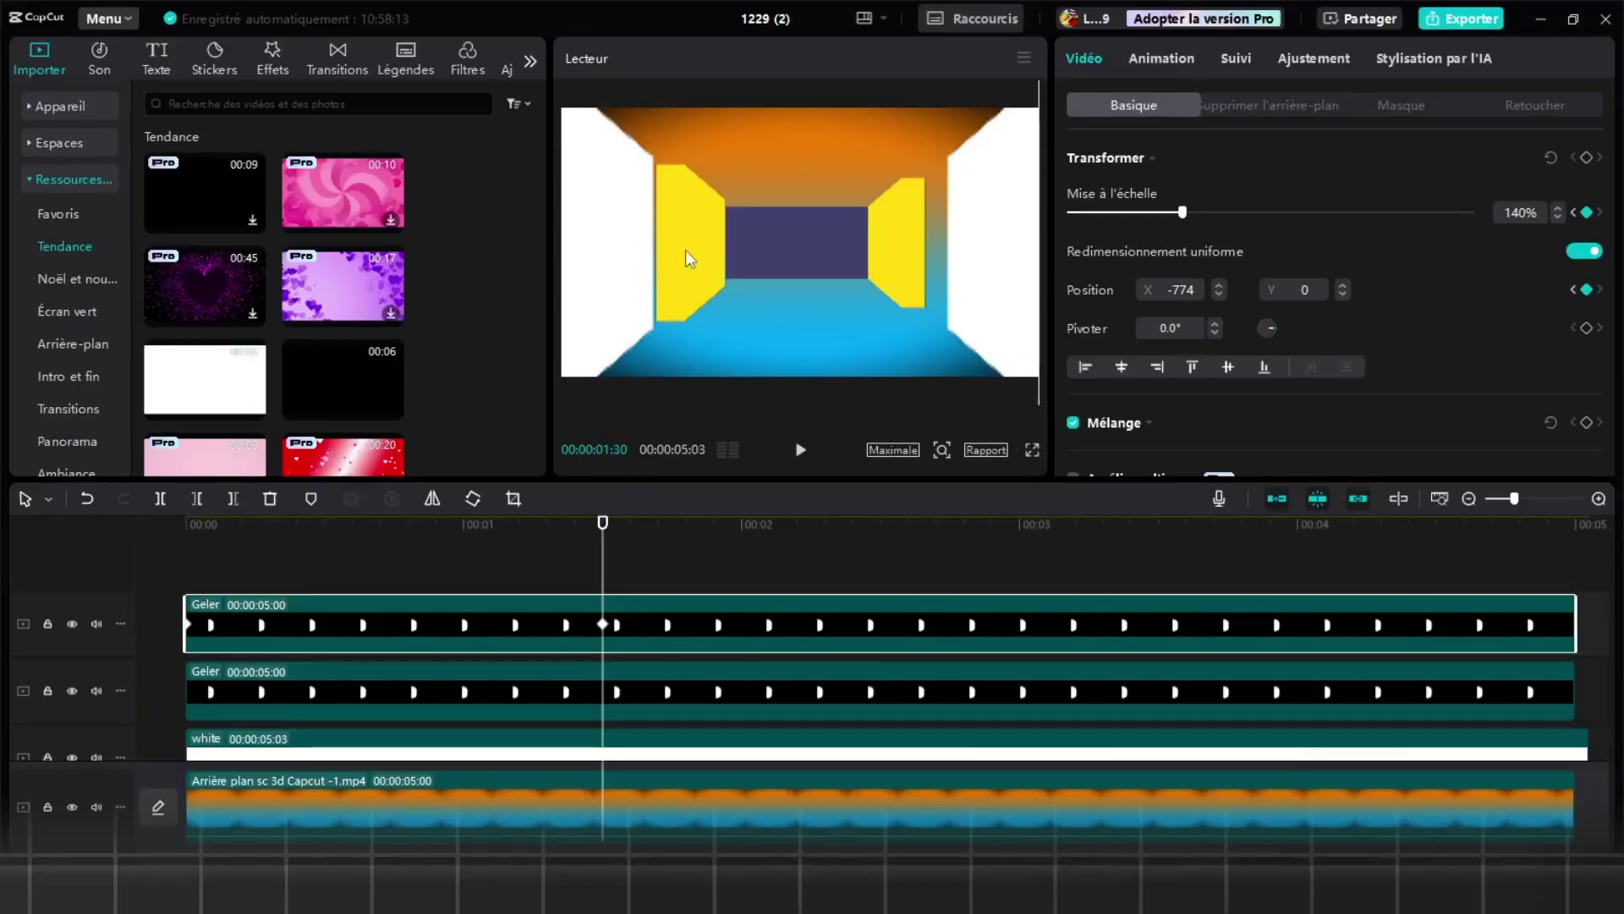
left_click(1033, 449)
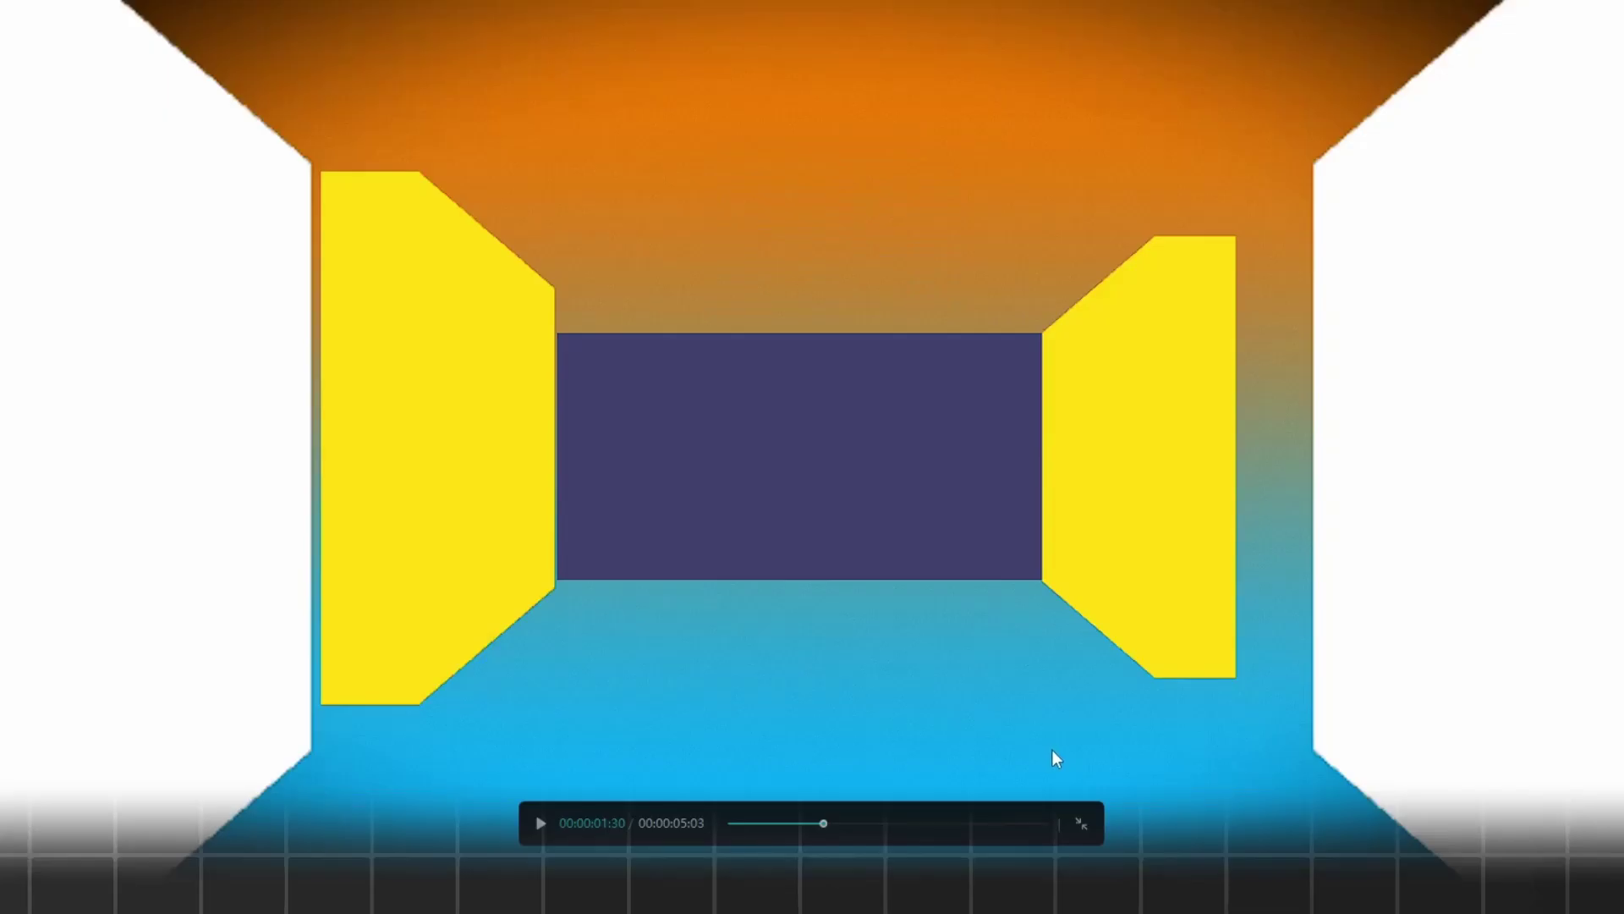
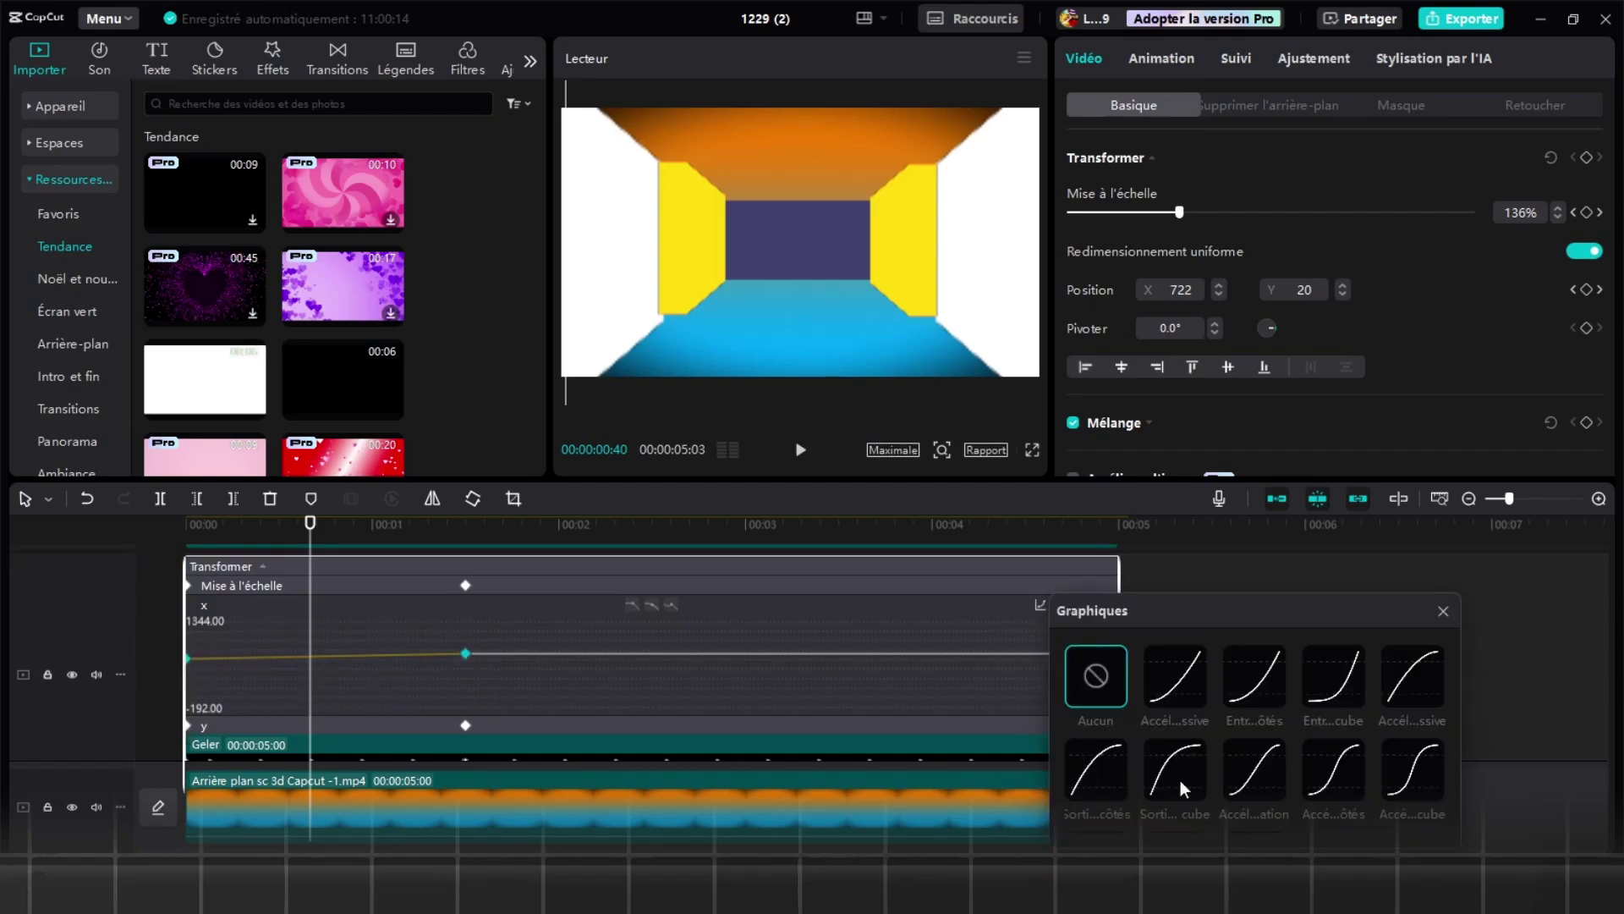
- Apply the cubic ease-out graph to the right yellow panel's X and Y position keyframes
left_click(1178, 780)
left_click(1442, 610)
left_click(1105, 605)
left_click(1105, 725)
left_click_drag(494, 644, 174, 695)
left_click(1040, 624)
left_click(1435, 673)
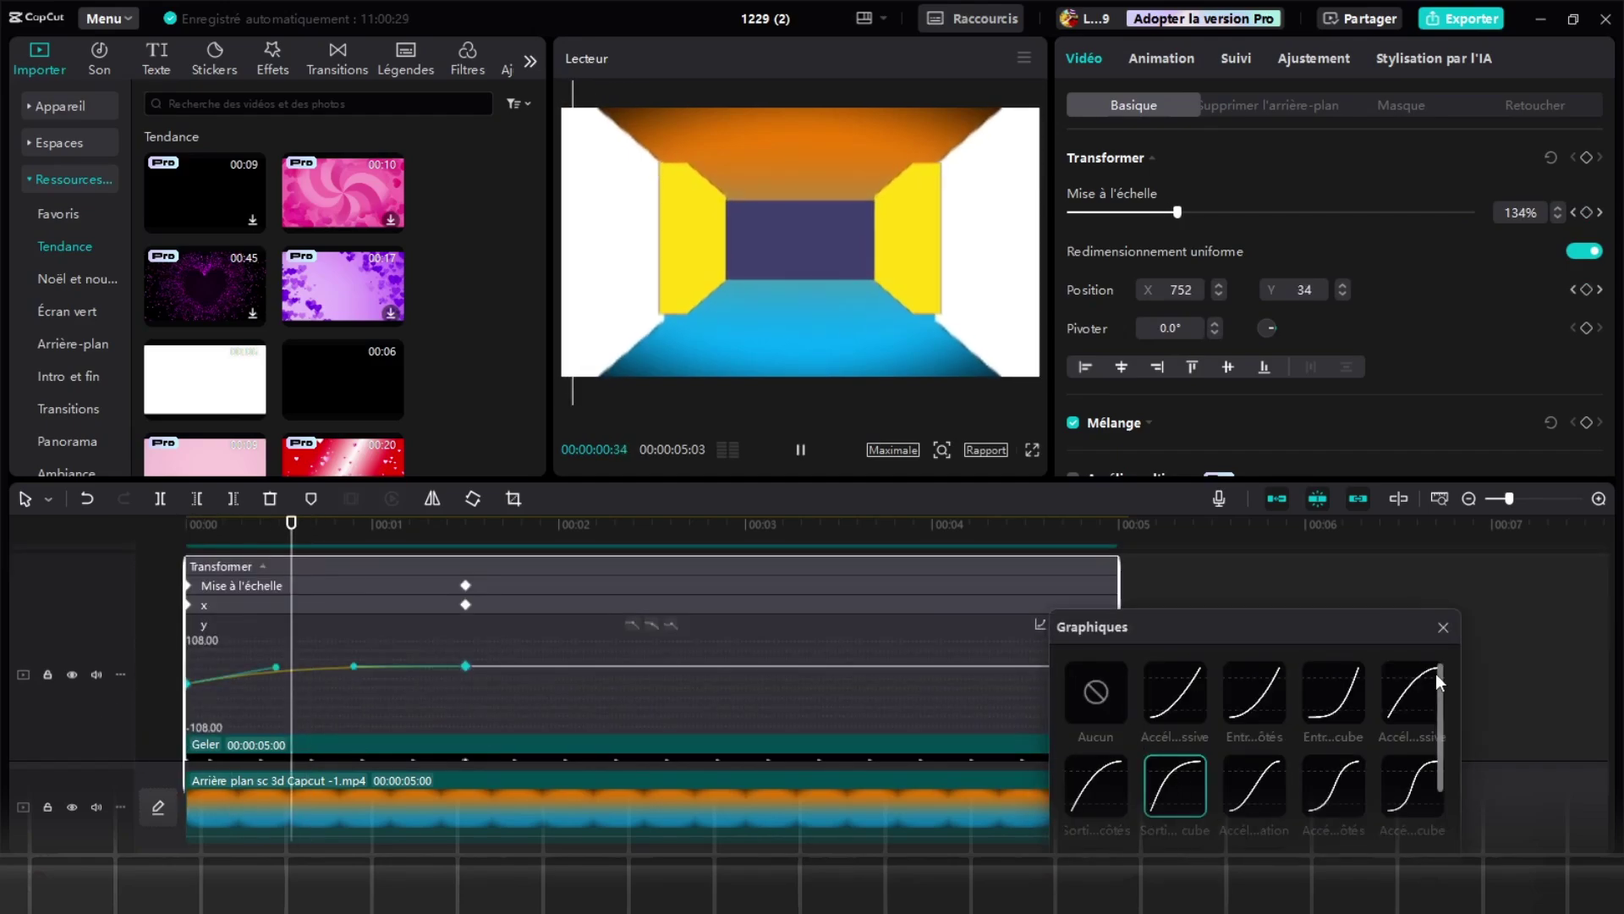
left_click(1443, 627)
- Show the keyframe animation of the centre panel's white clip and apply the cubic ease-out graph to its scale
left_click(522, 733)
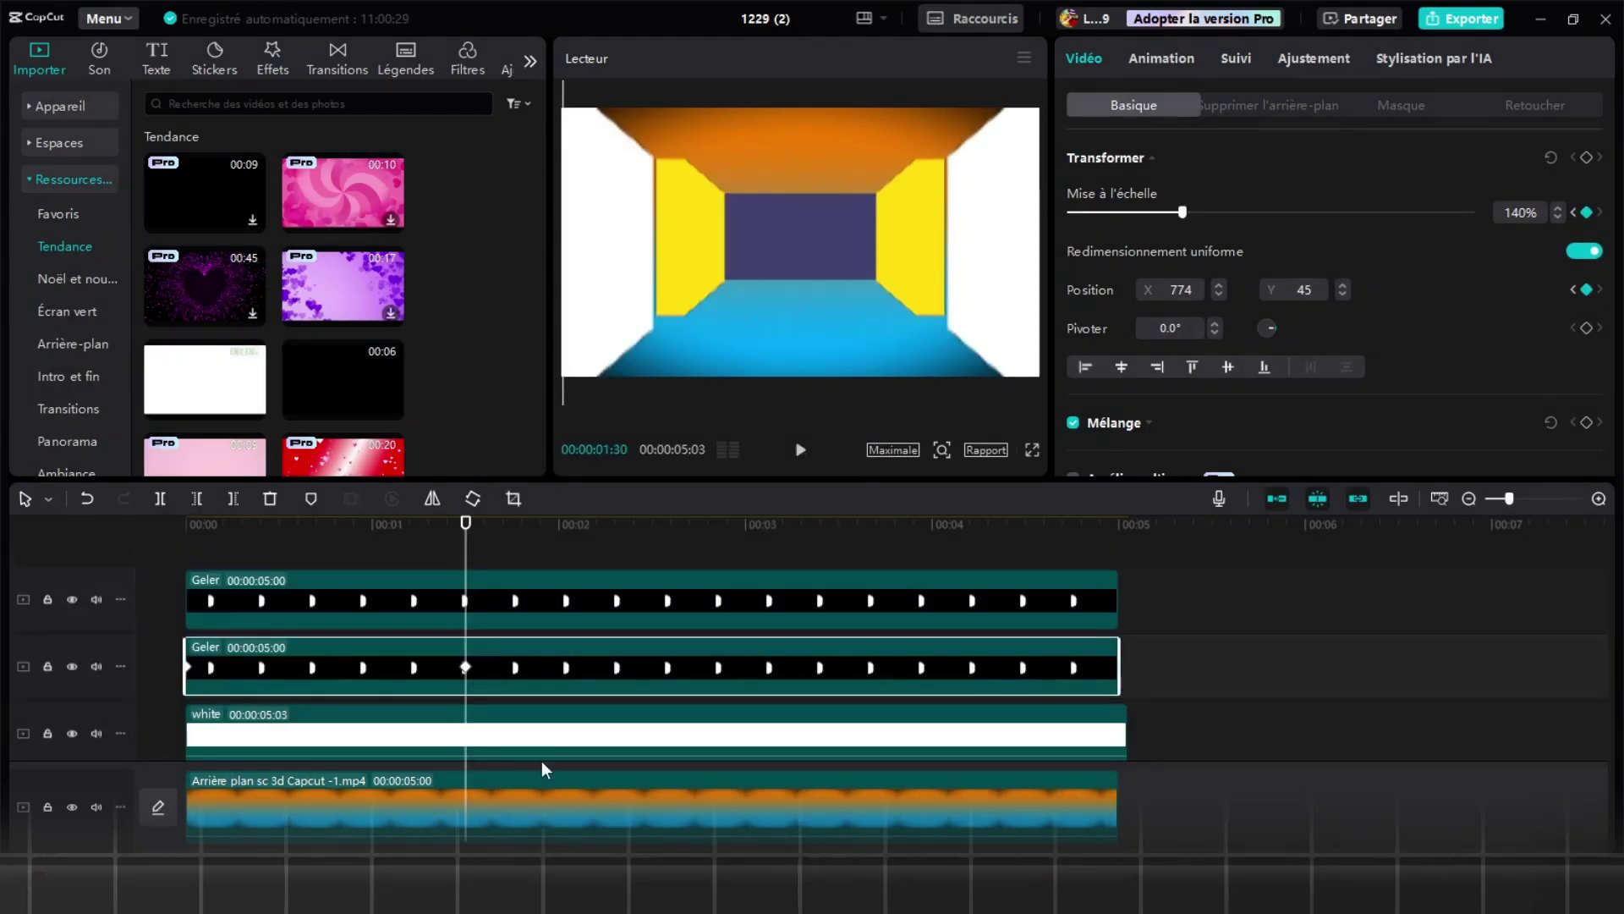
right_click(567, 670)
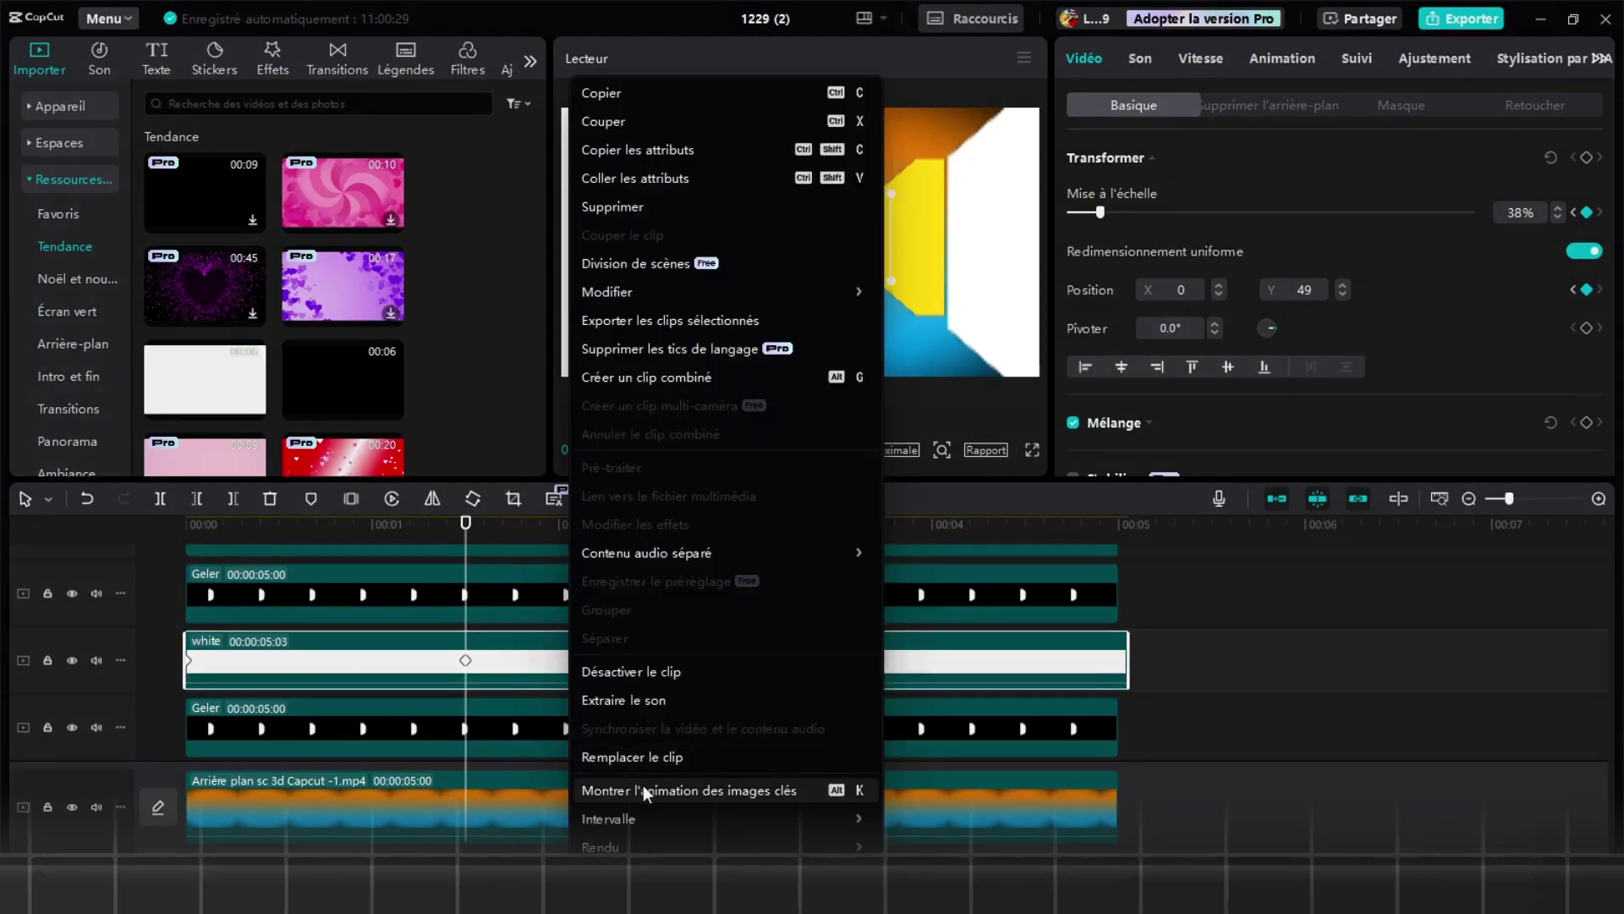
left_click(643, 785)
left_click(1115, 648)
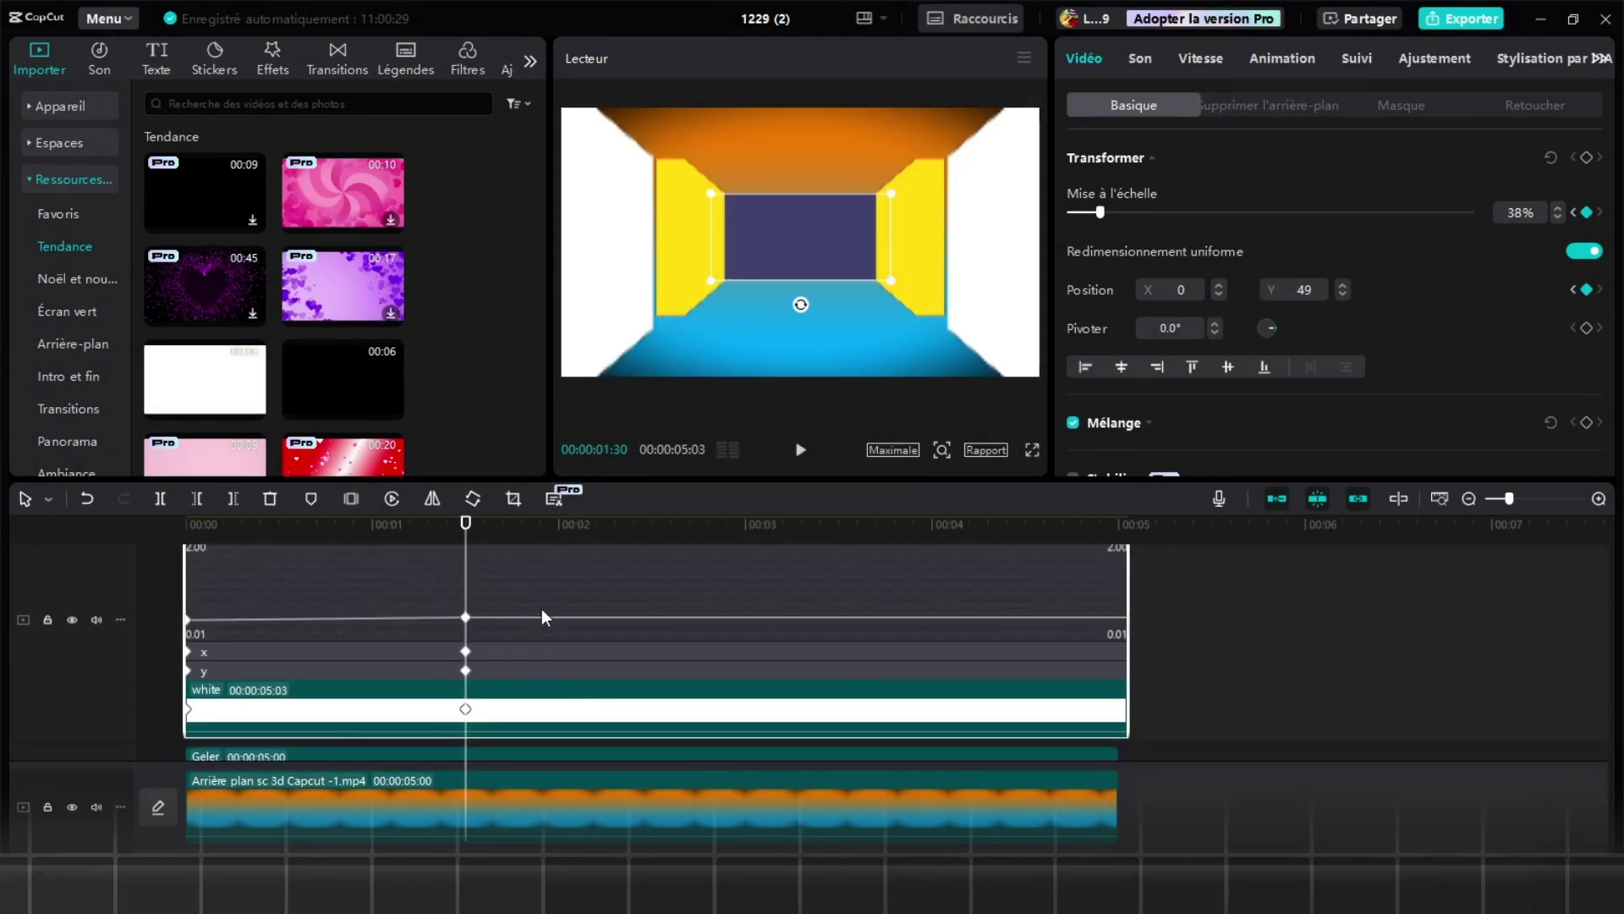
scroll(826, 655, "down", 1)
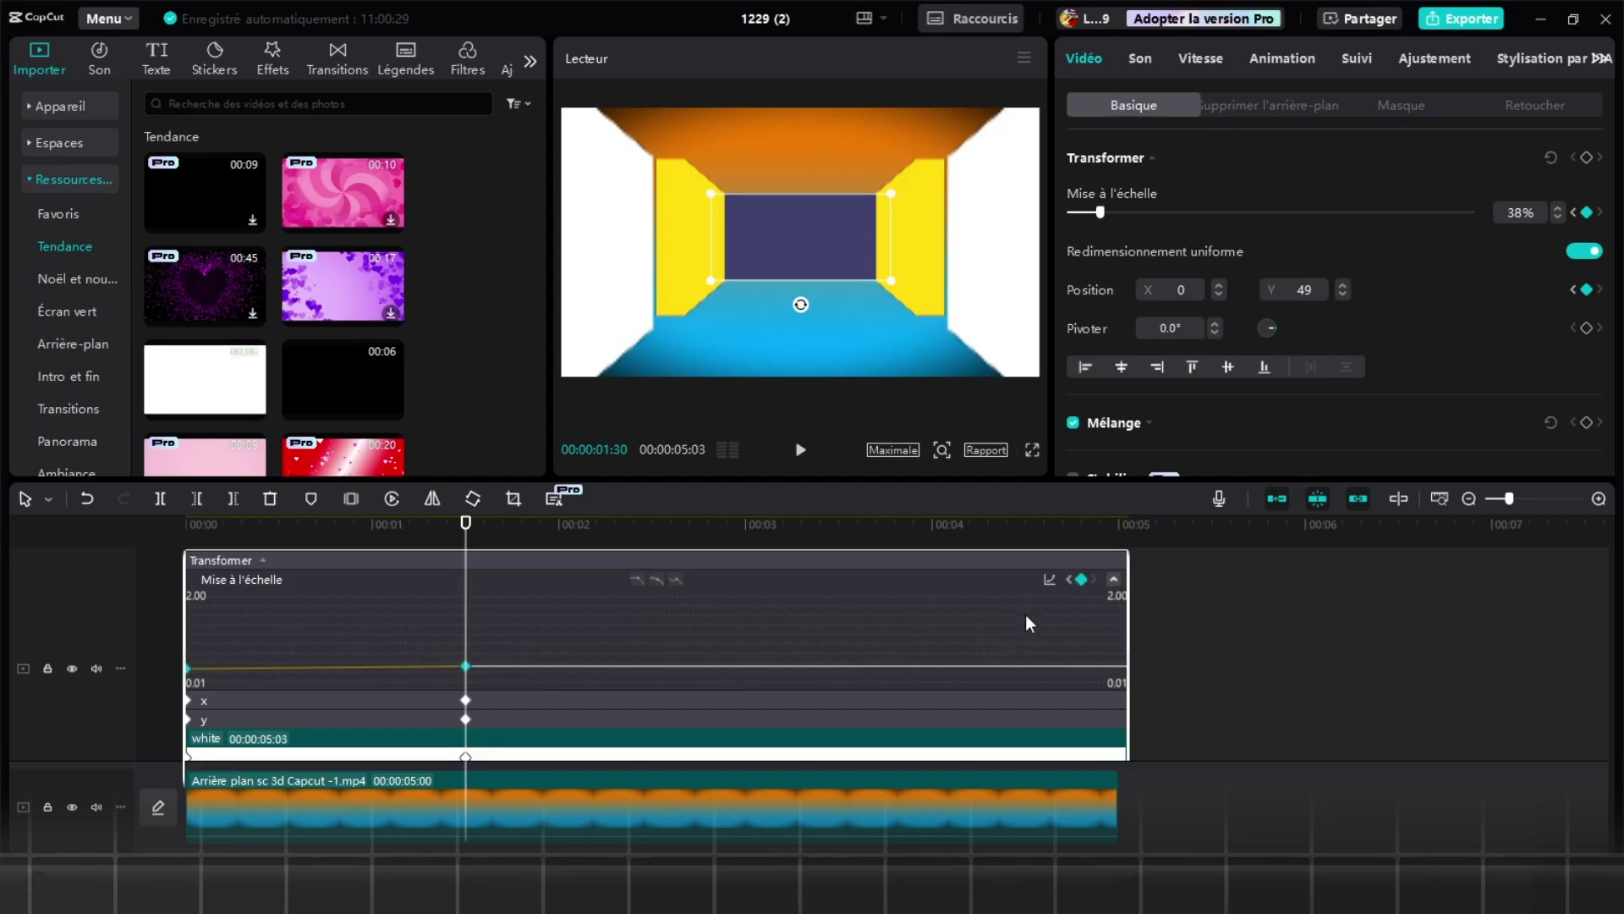
left_click(1050, 580)
left_click(1461, 587)
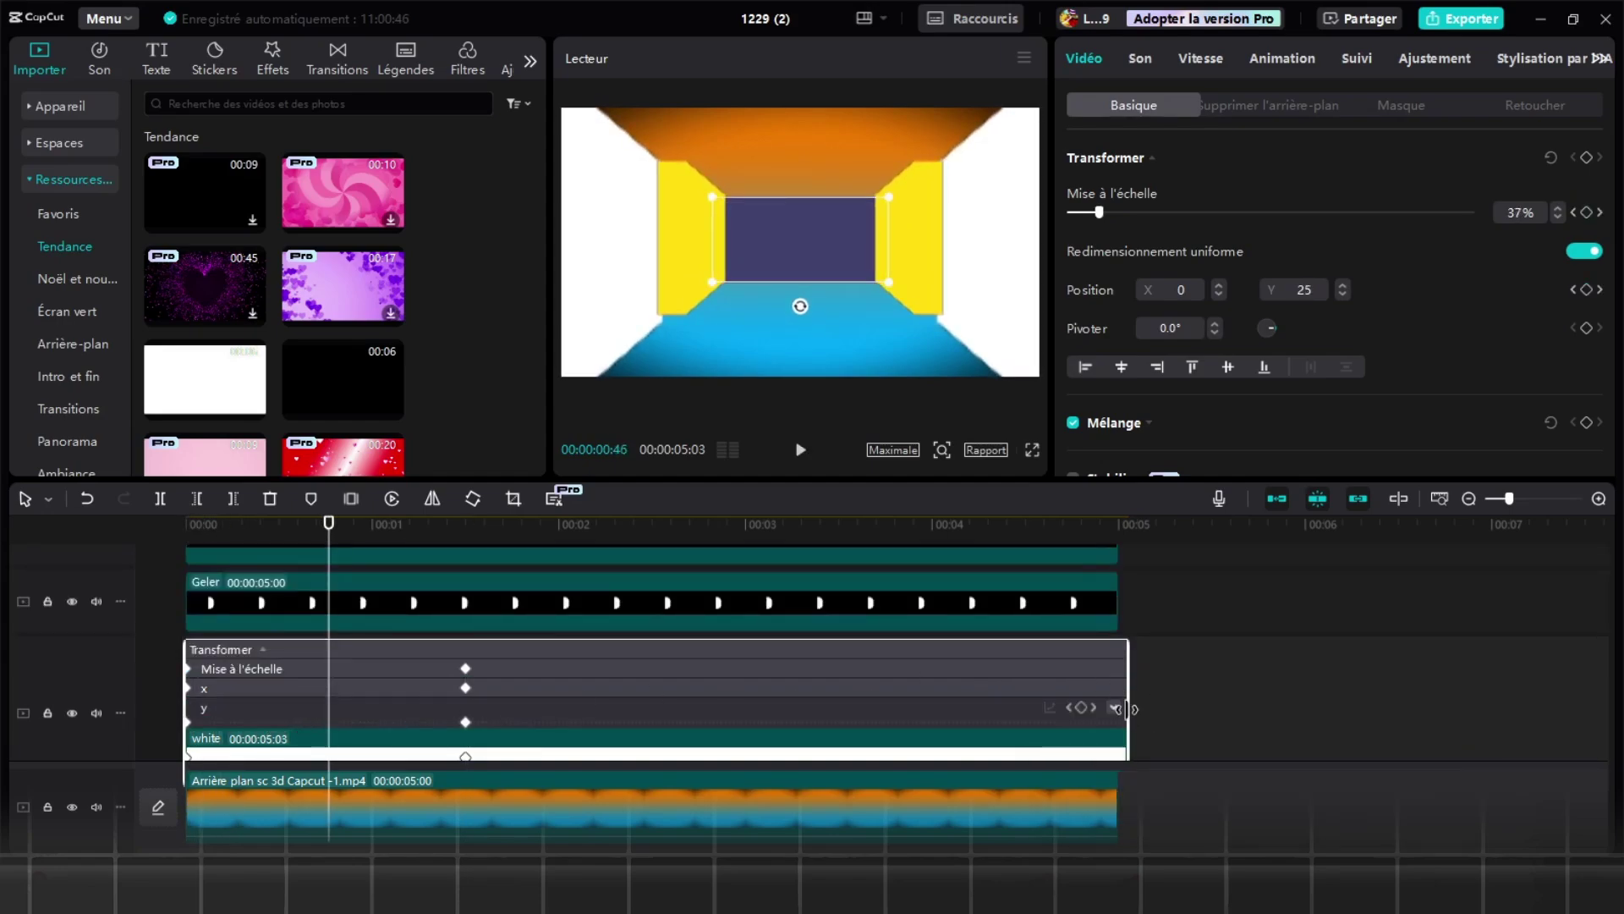
- Apply the cubic ease-out graph to the centre panel's Y position keyframes
left_click(1117, 709)
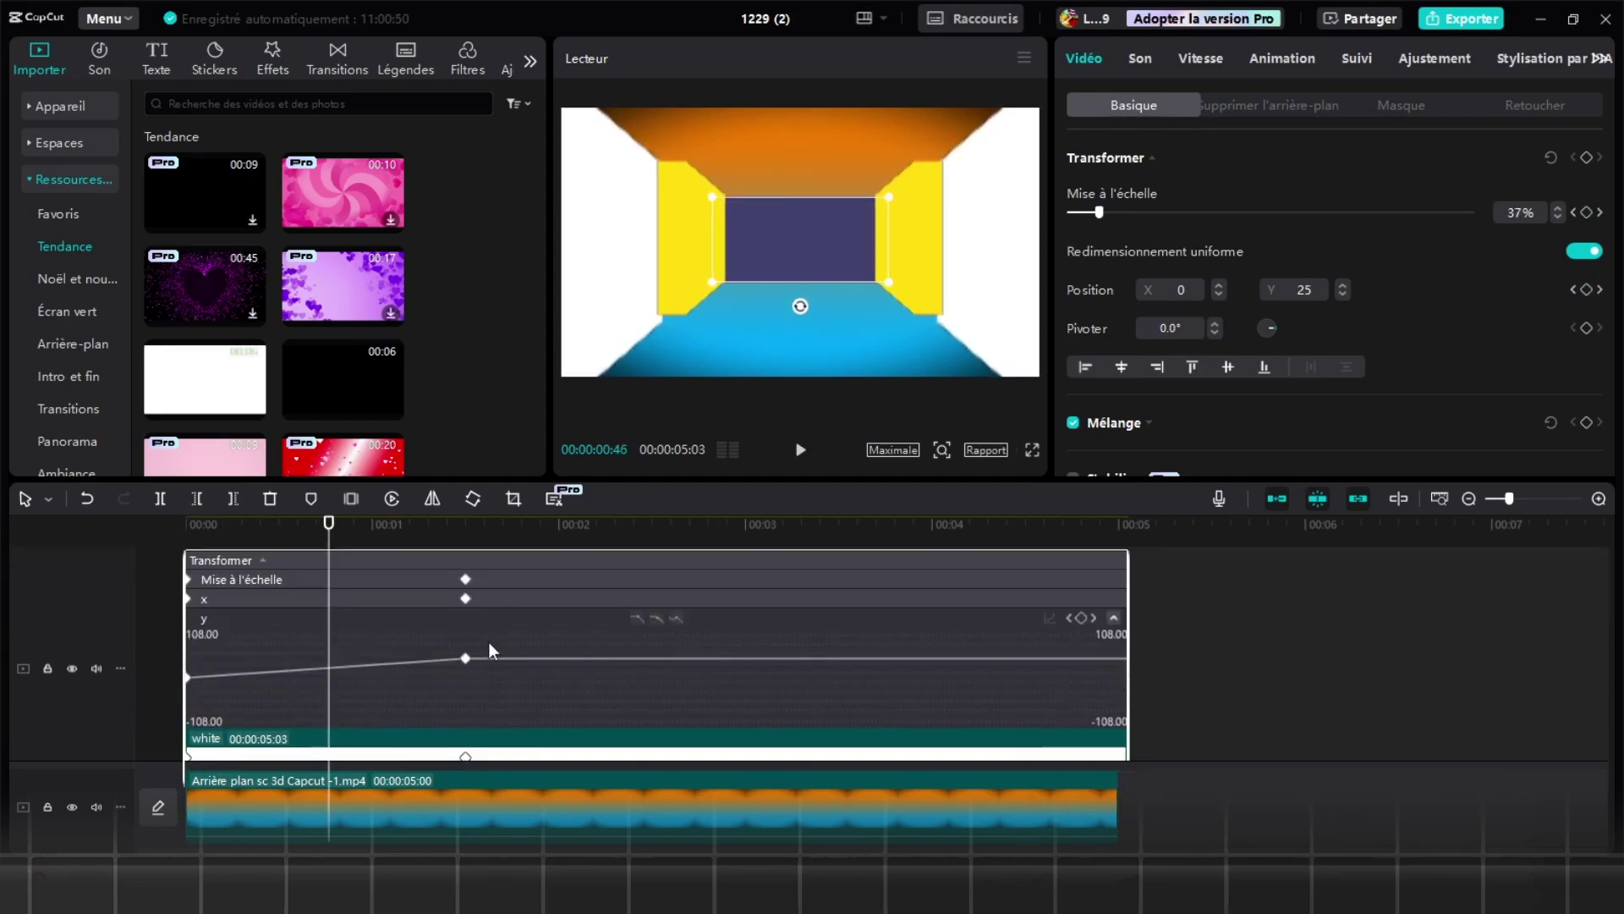
left_click(1051, 618)
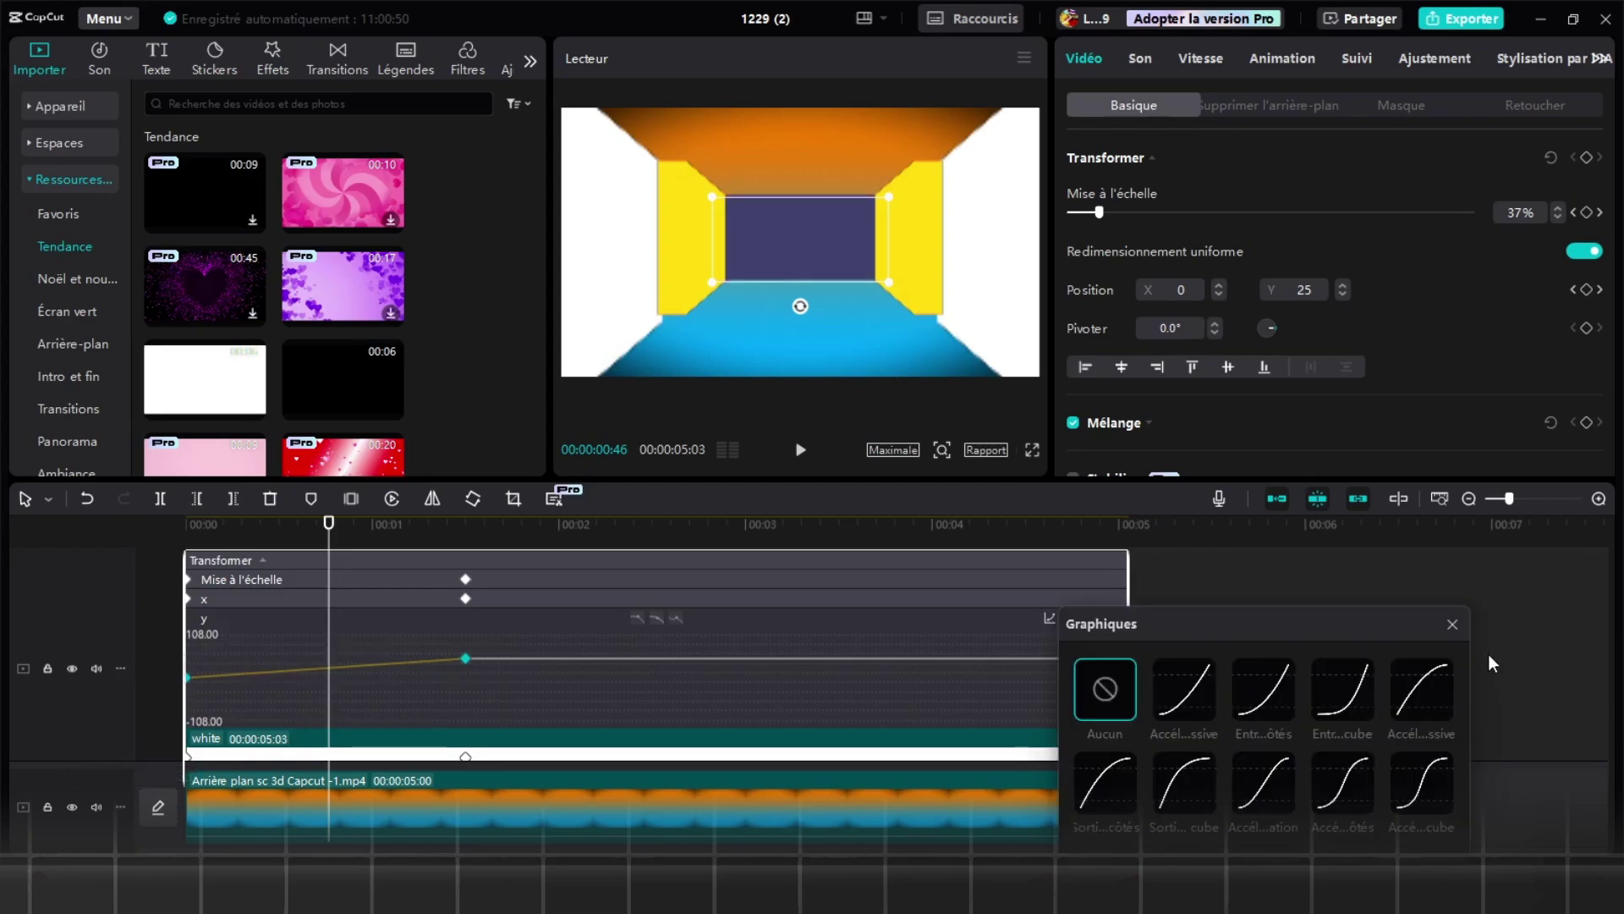
left_click(1186, 783)
left_click(1451, 625)
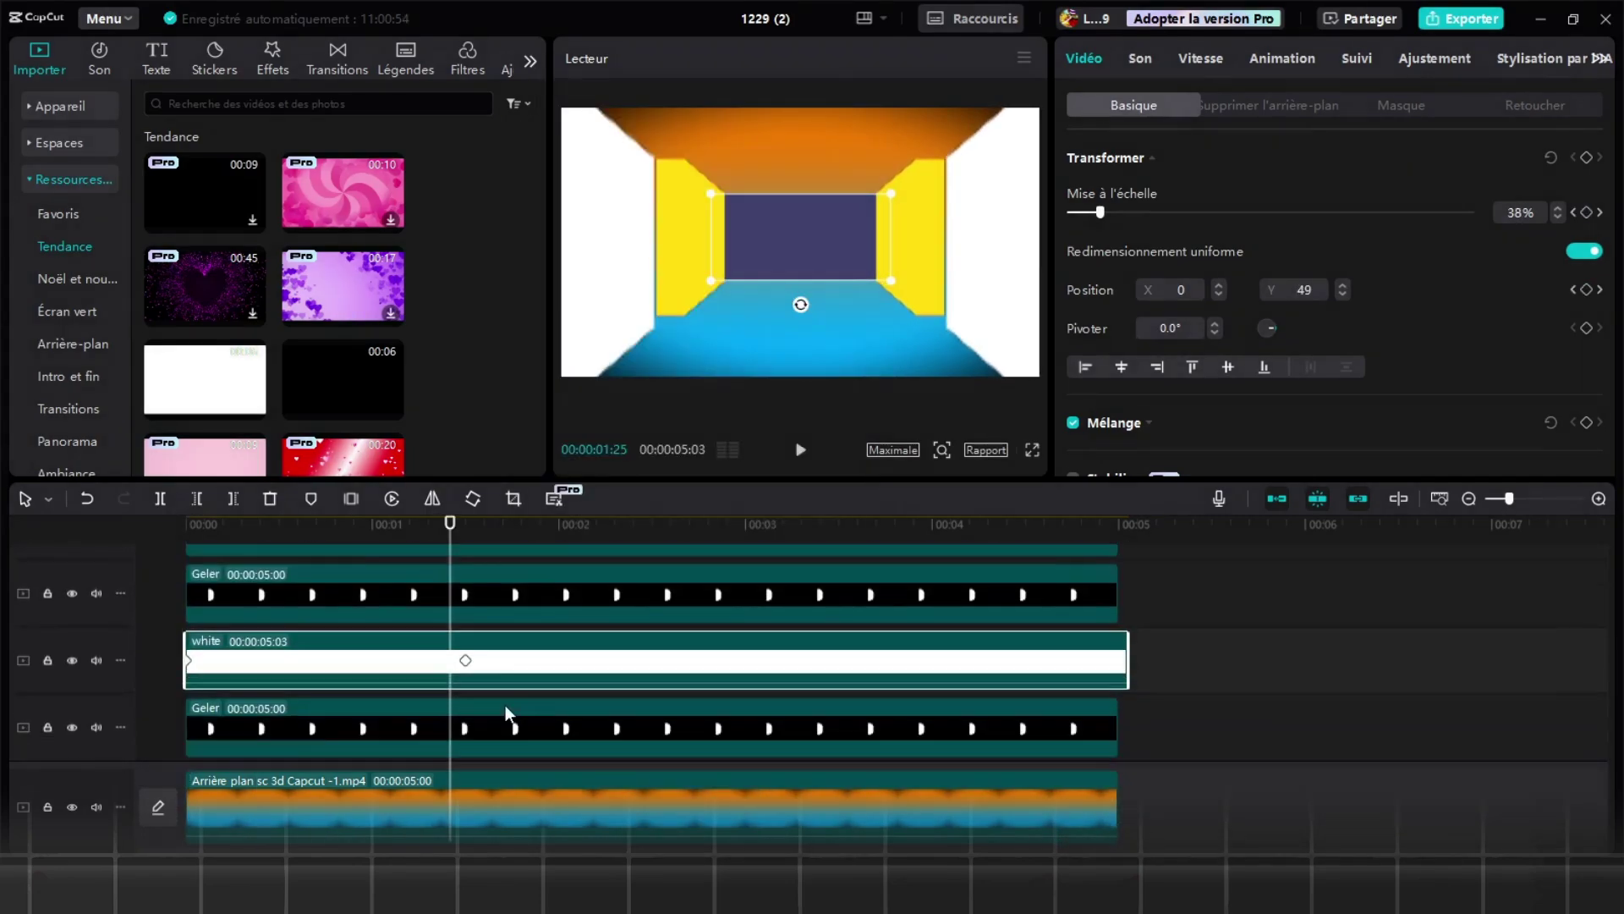
- Show the outer right panel's keyframe animation and apply the cubic ease-out graph to its scale keyframes
scroll(505, 704, "down", 1)
left_click(555, 668)
right_click(555, 667)
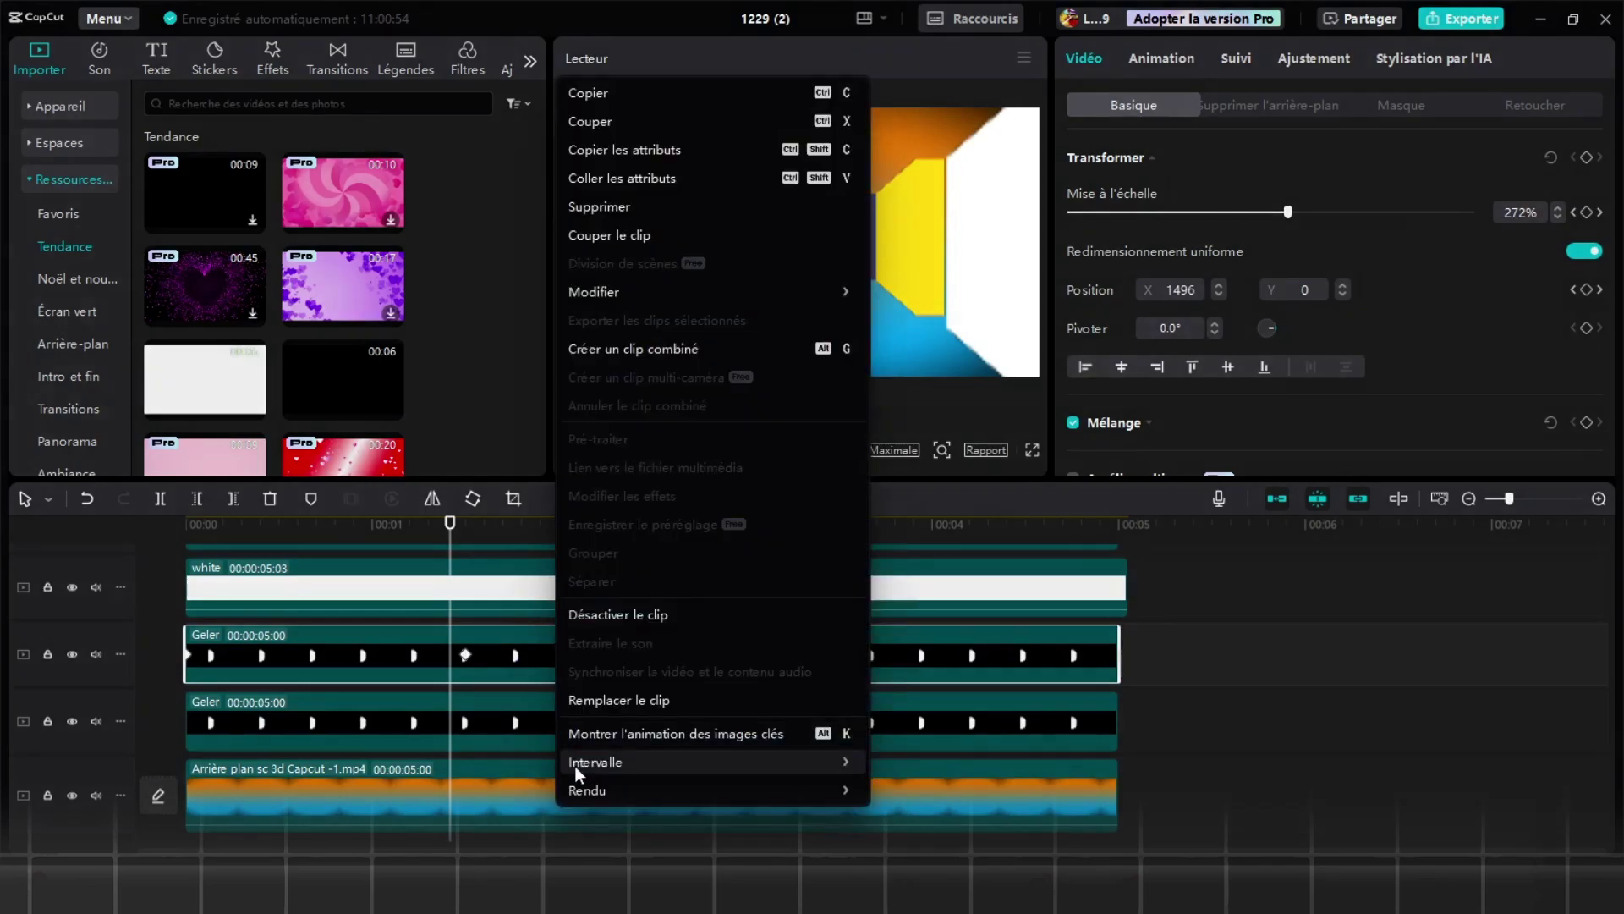
left_click(630, 734)
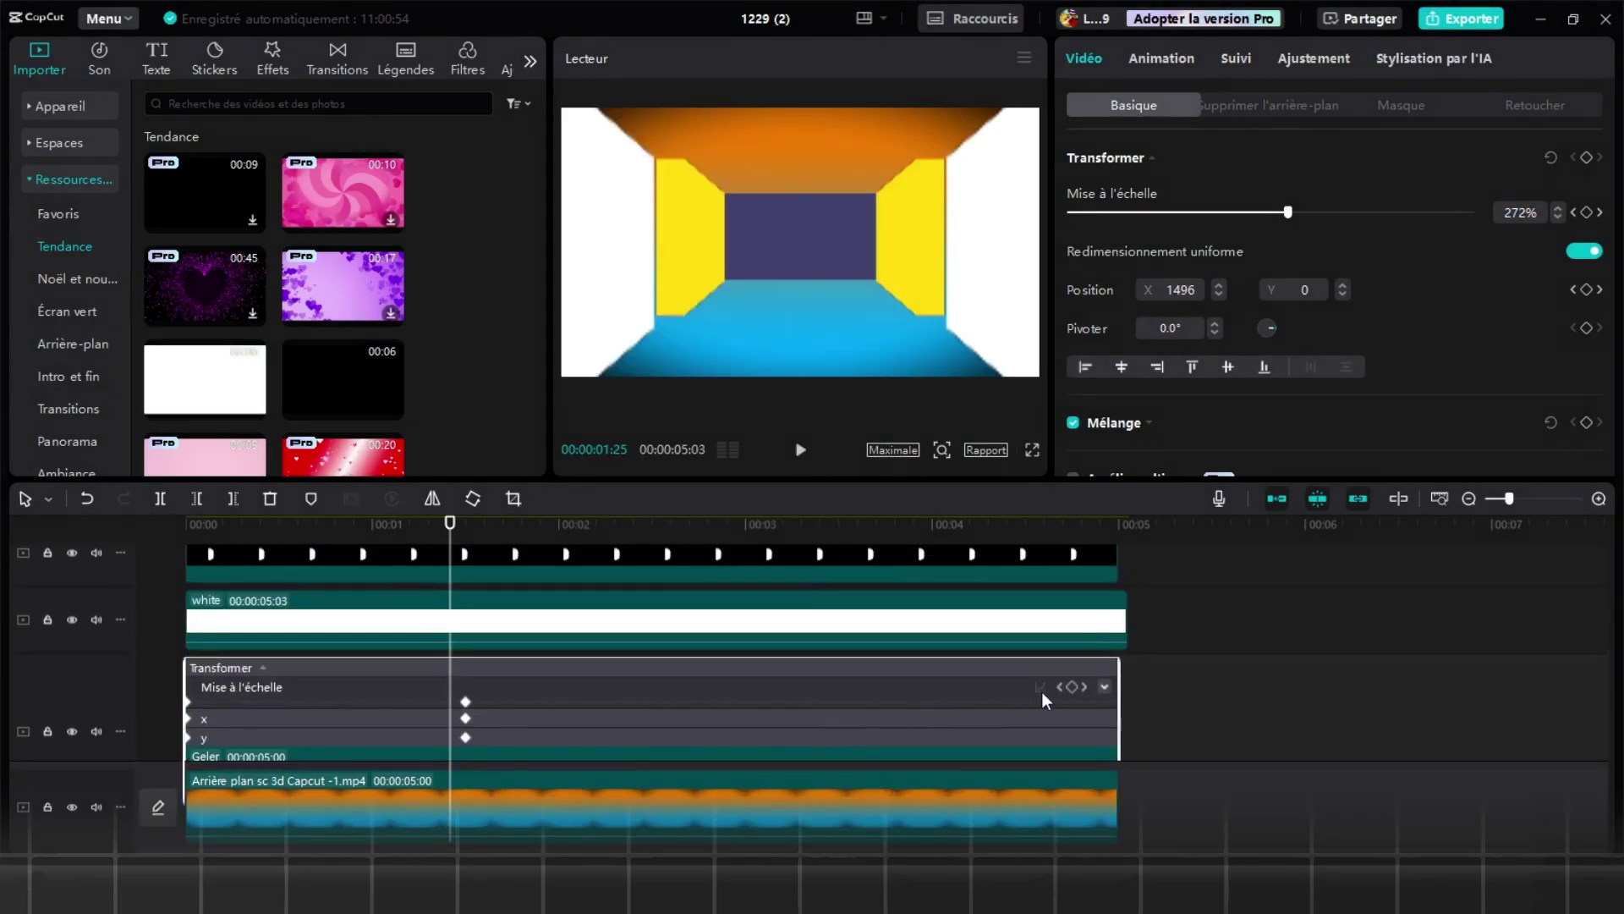
left_click(1104, 686)
left_click(226, 612)
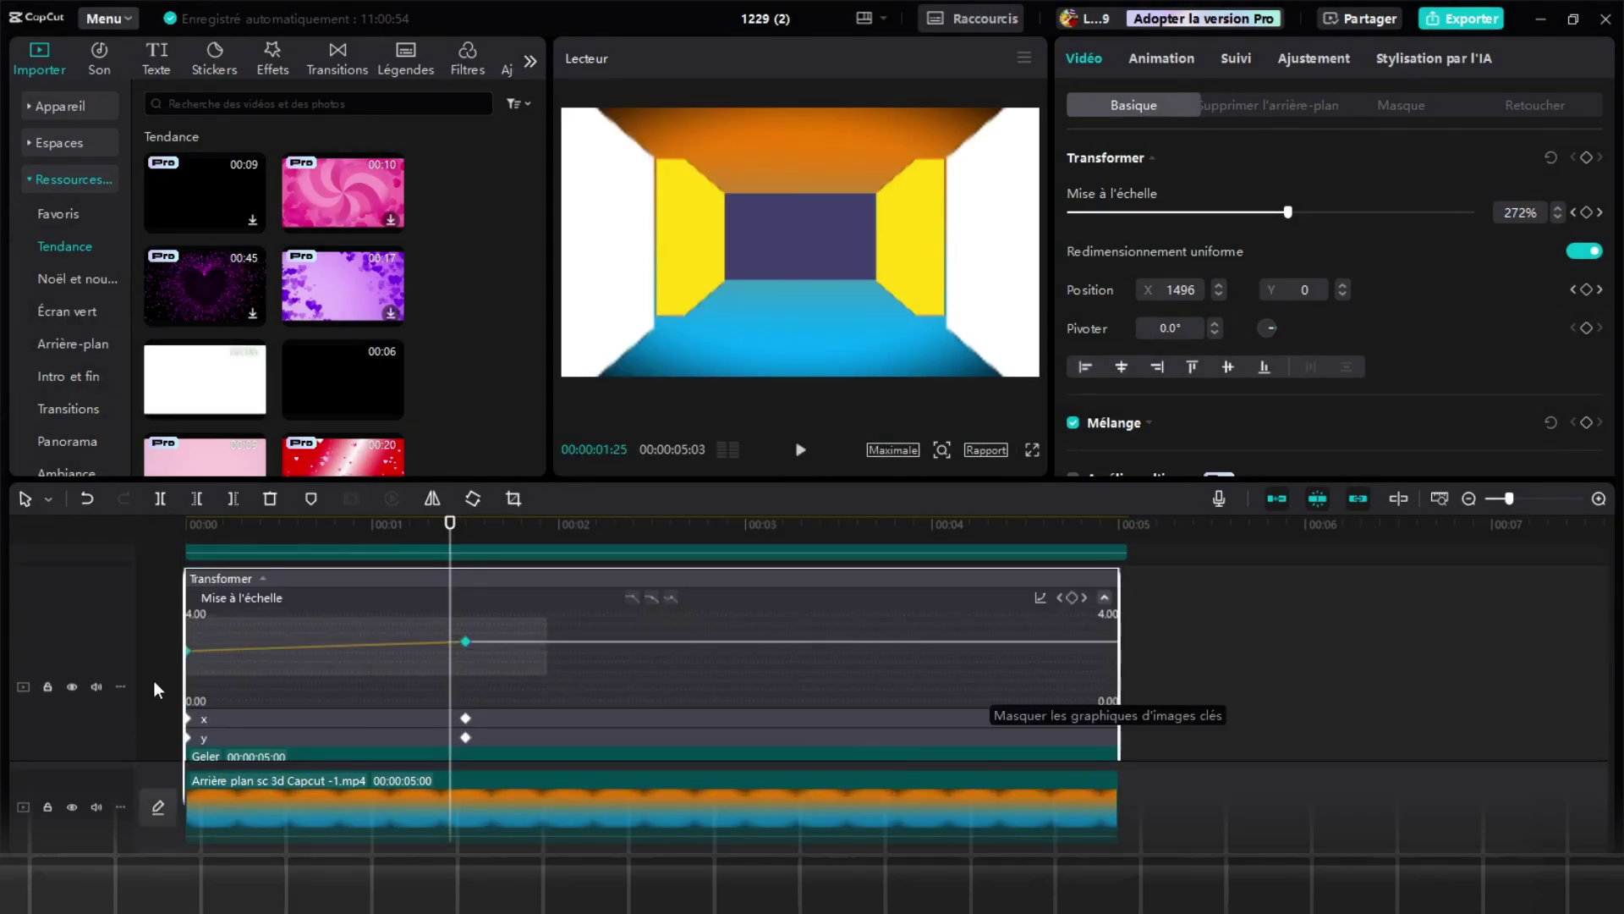
left_click(1037, 598)
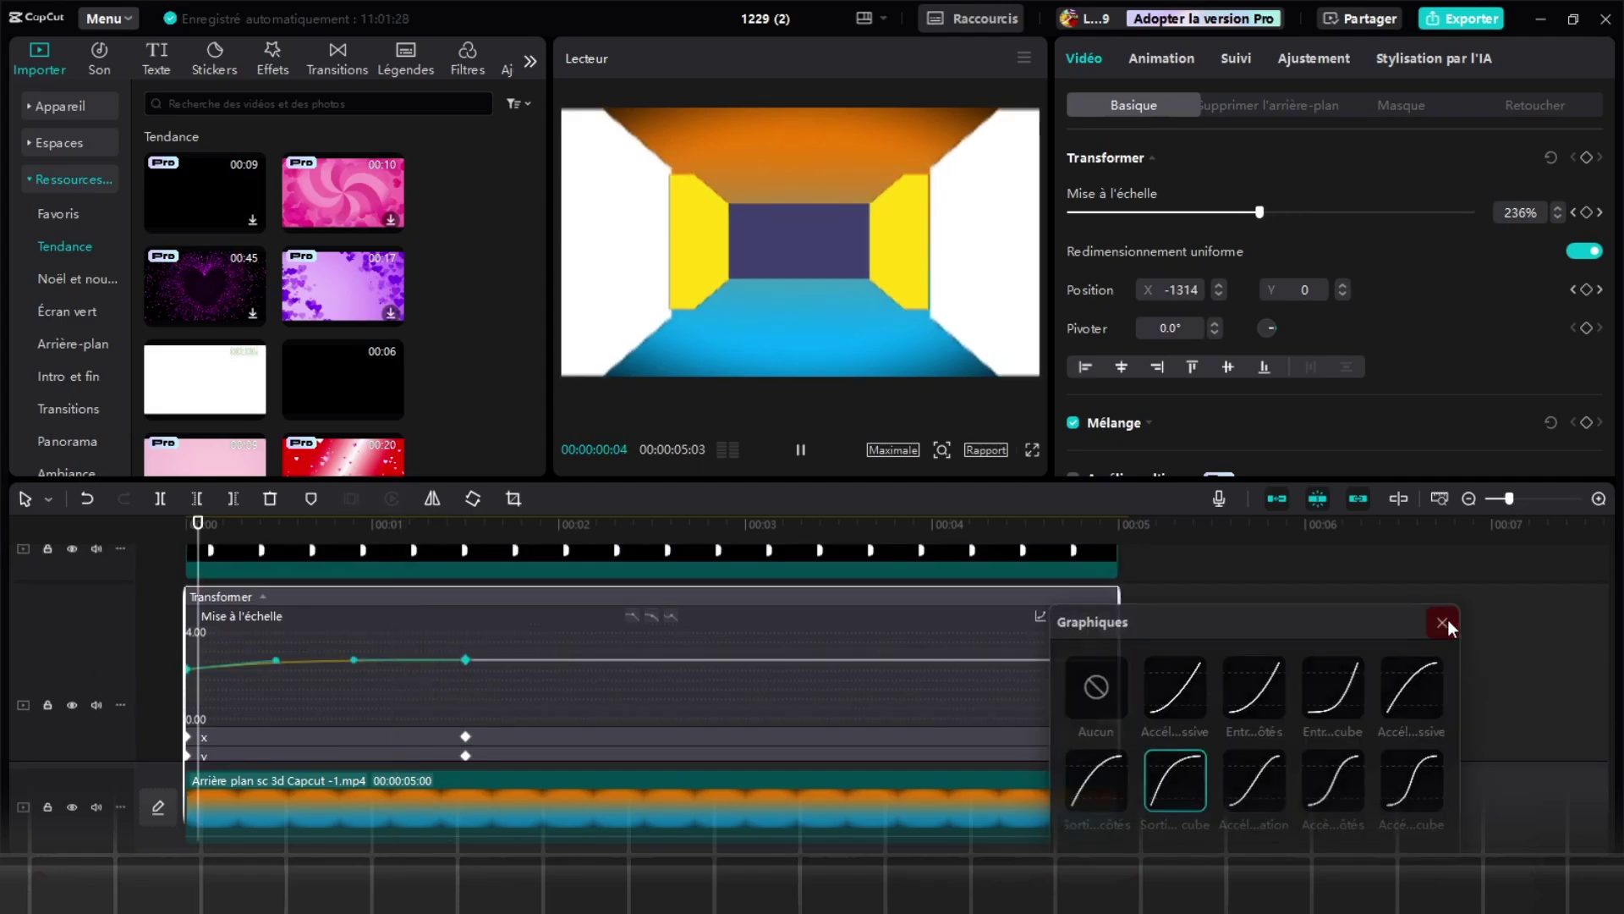
- Apply the cubic ease-out graph to the outer left panel's X position keyframes and hide its keyframe animation
left_click(1038, 634)
left_click(1445, 628)
left_click(303, 524)
right_click(376, 677)
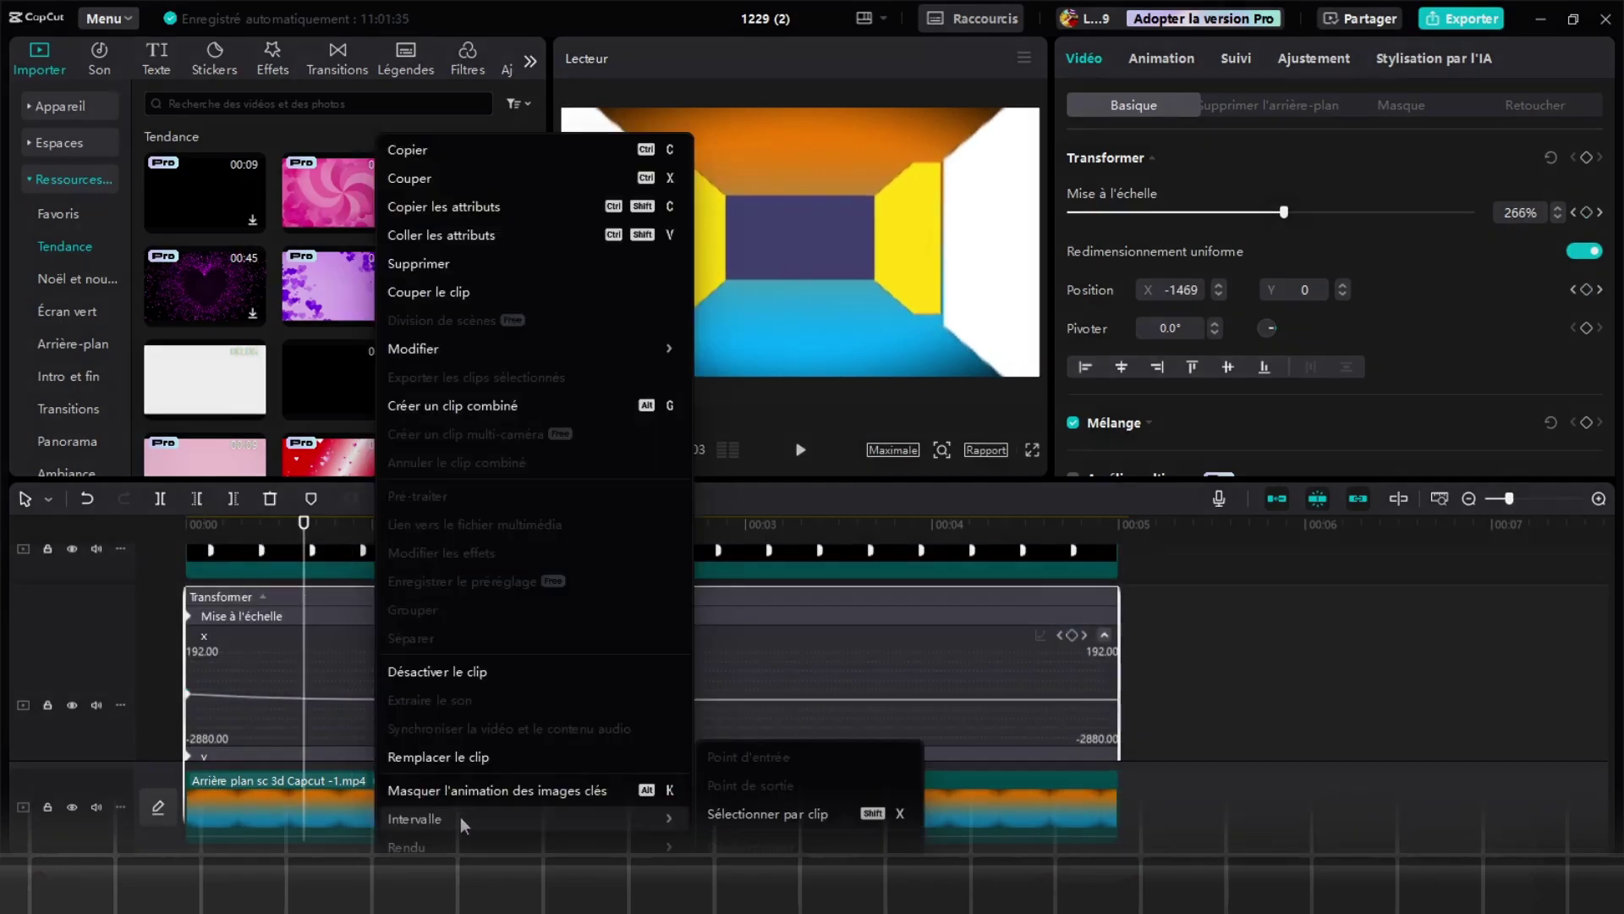
left_click(461, 790)
- Play the panel animation from the timeline start in the full-screen preview
scroll(437, 760, "down", 1)
scroll(437, 760, "down", 1)
left_click_drag(211, 831, 110, 836)
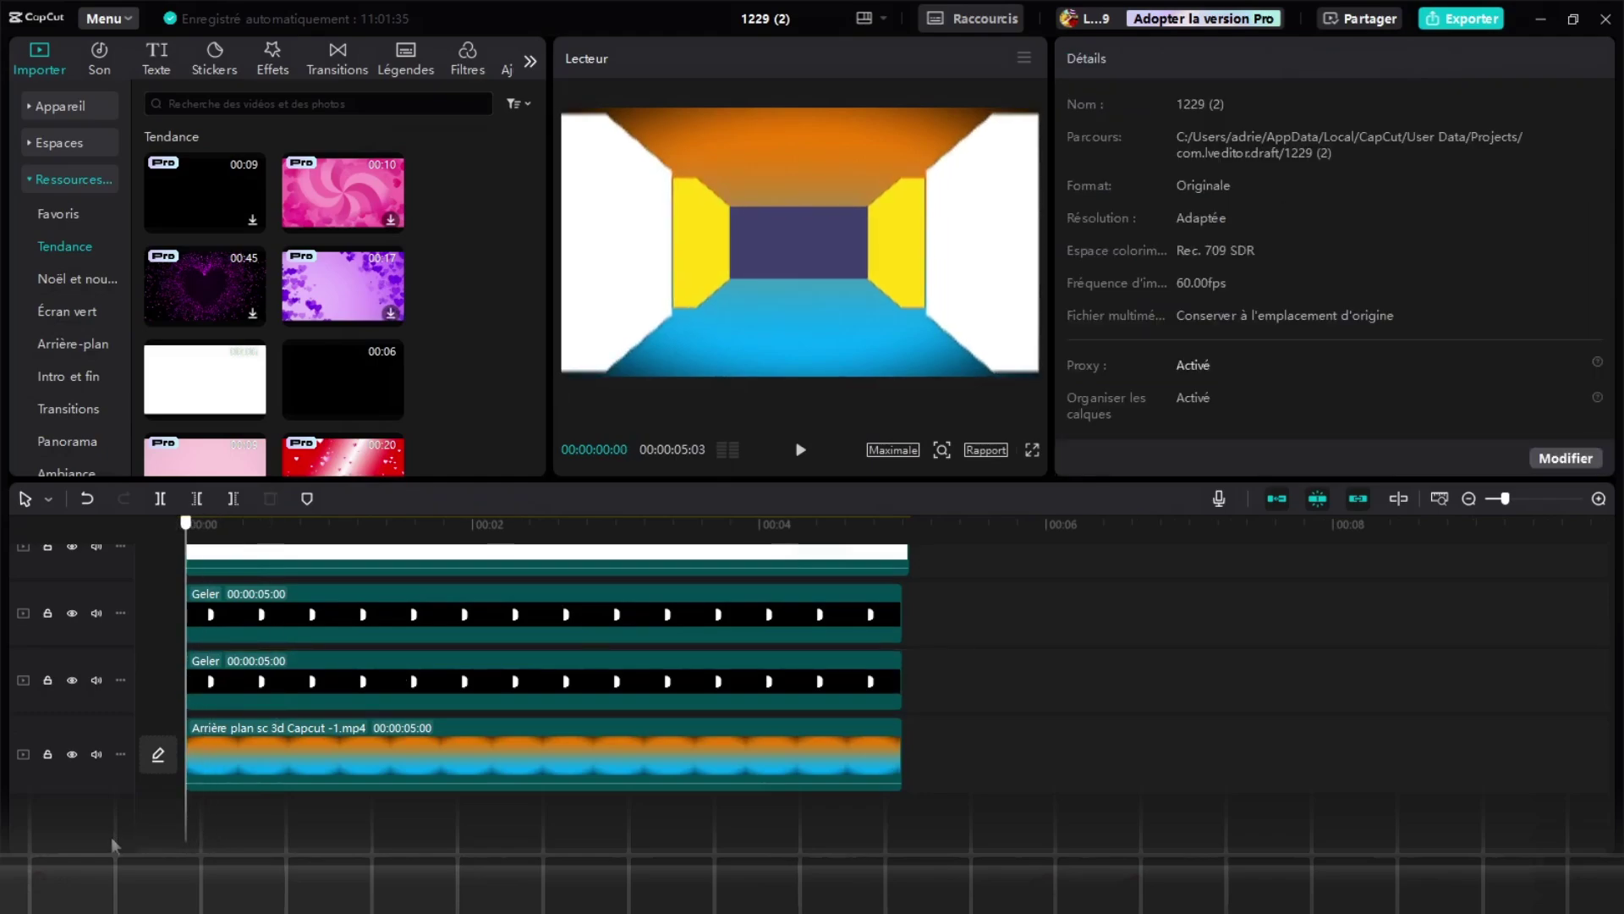
left_click(1031, 451)
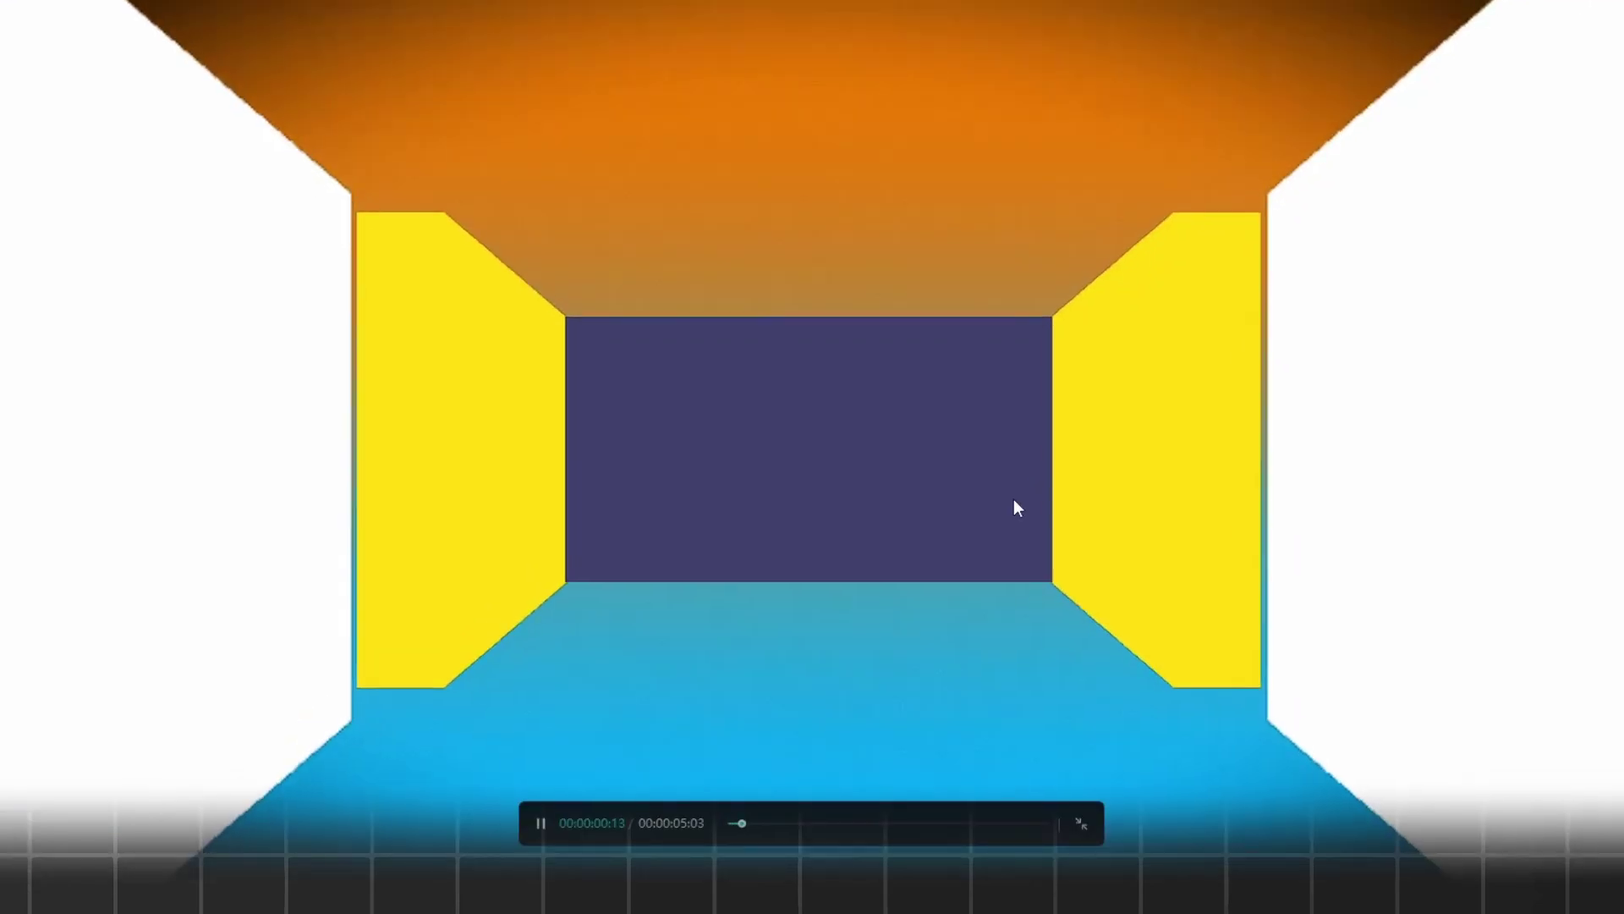
left_click(1081, 823)
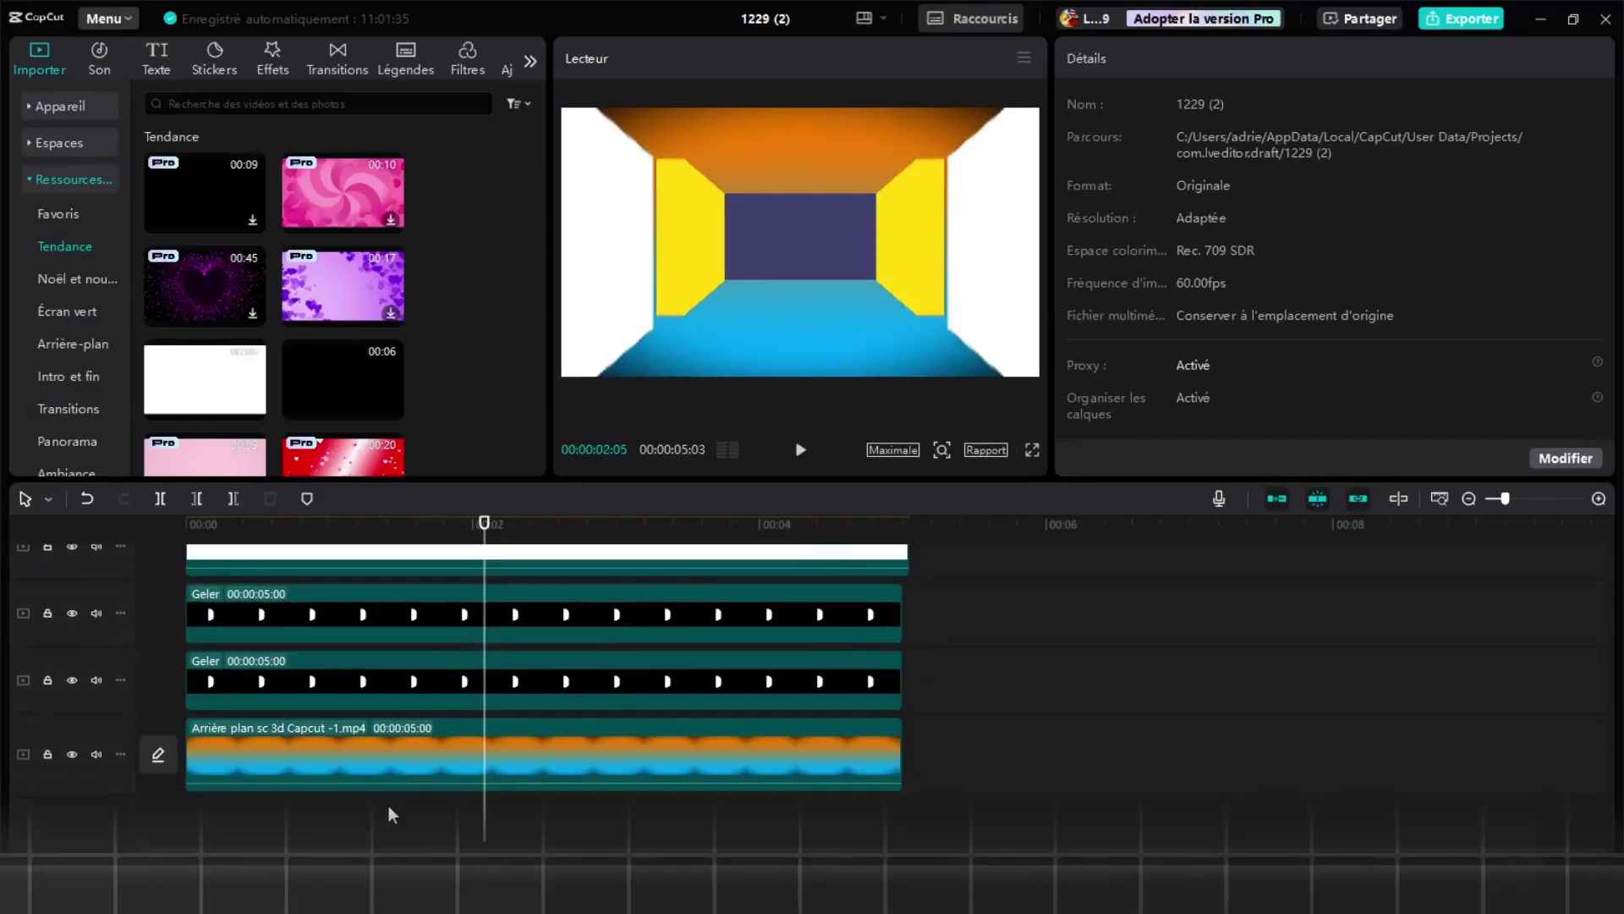
- Add scale keyframes to the orange-blue background clip at 00:00:01:30 and at the timeline start
left_click(387, 800)
left_click(394, 749)
scroll(492, 679, "up", 2)
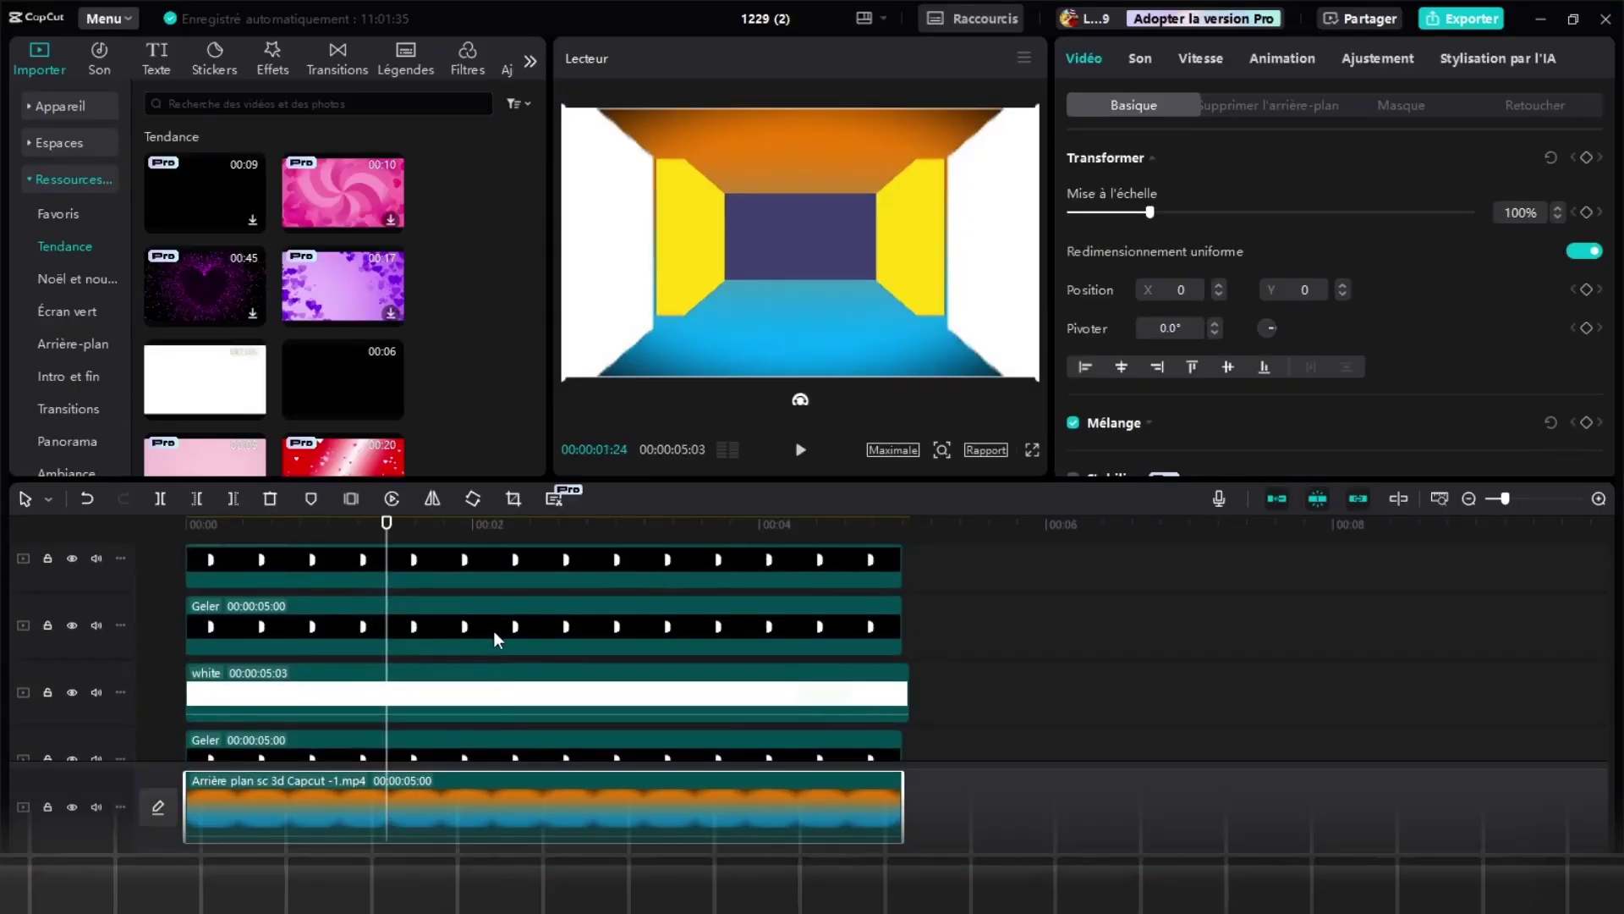
scroll(494, 626, "down", 2)
left_click(409, 688)
left_click_drag(386, 526, 398, 538)
left_click(475, 779)
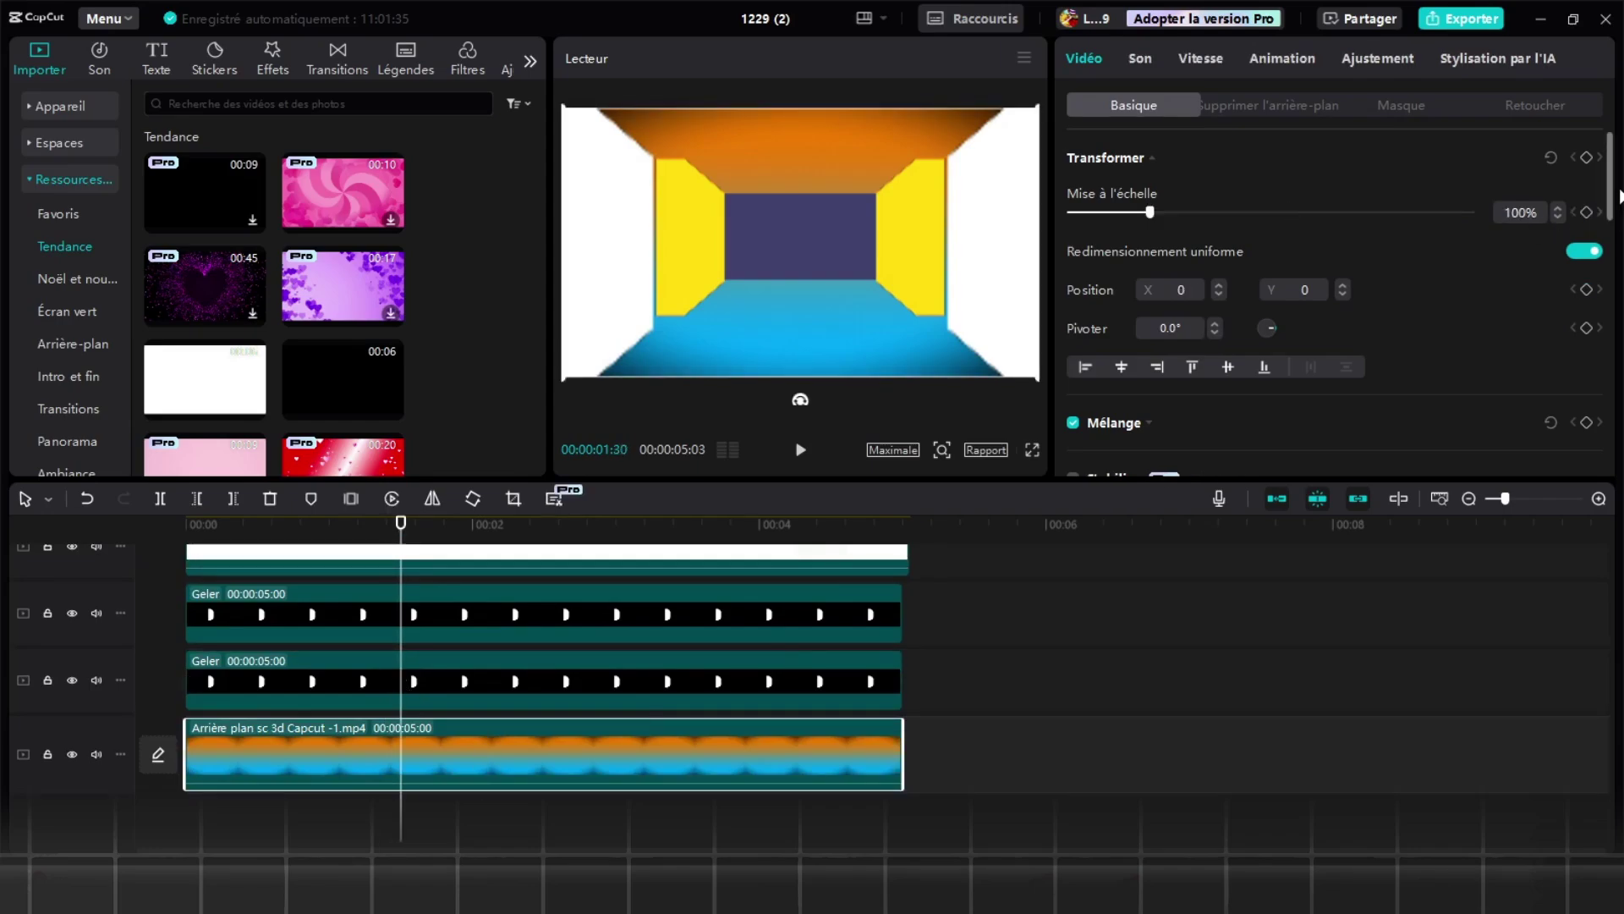
left_click(175, 834)
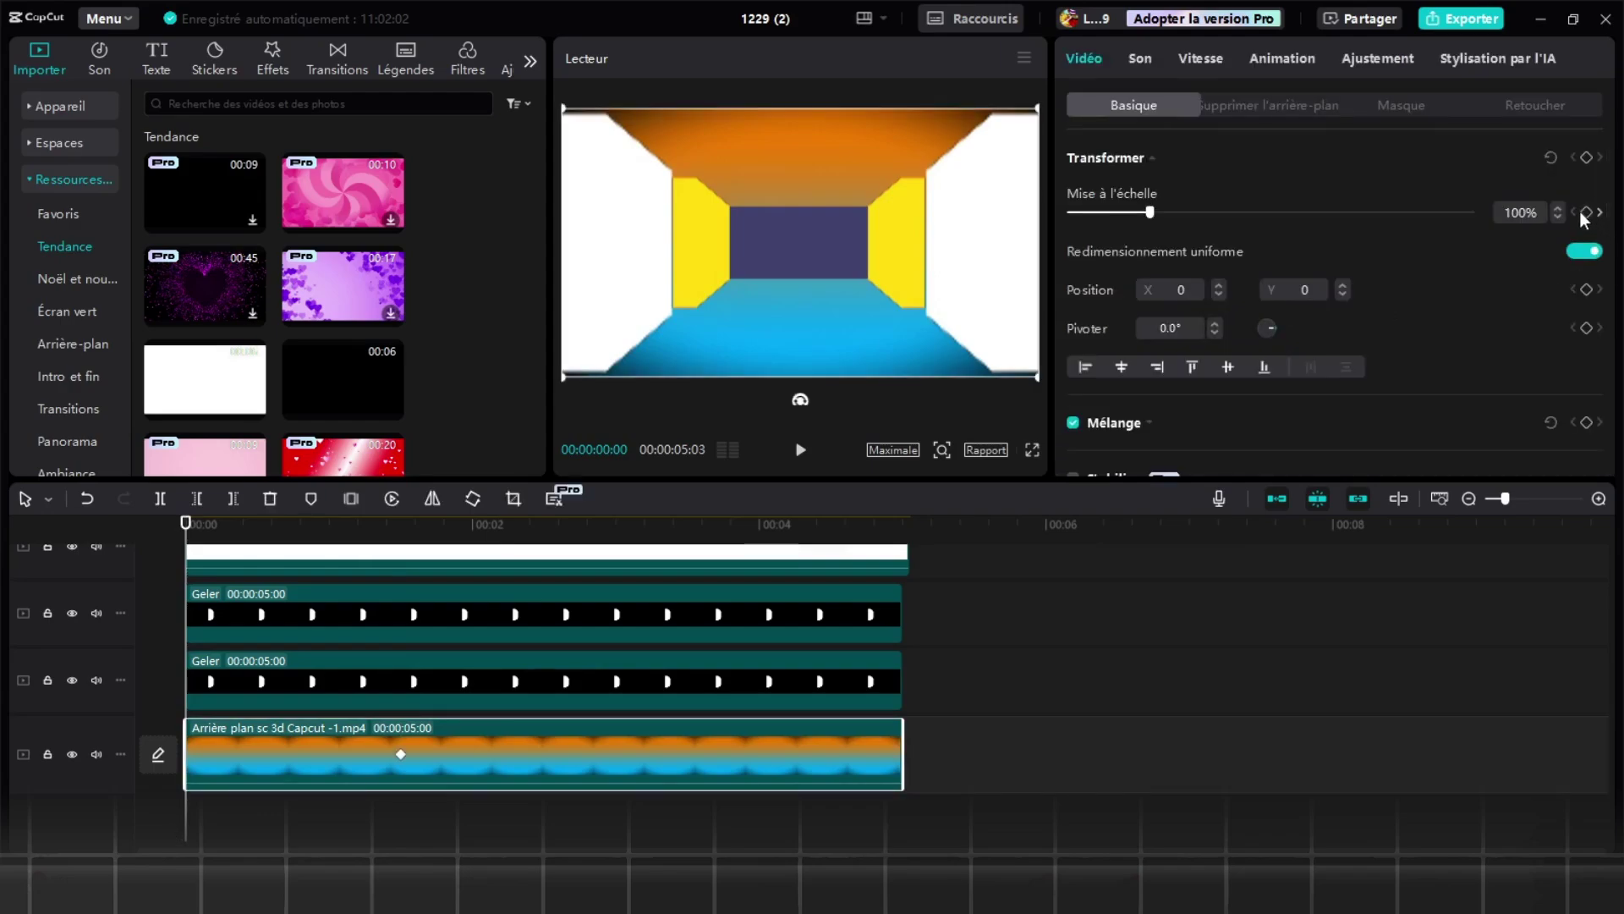
left_click(1599, 212)
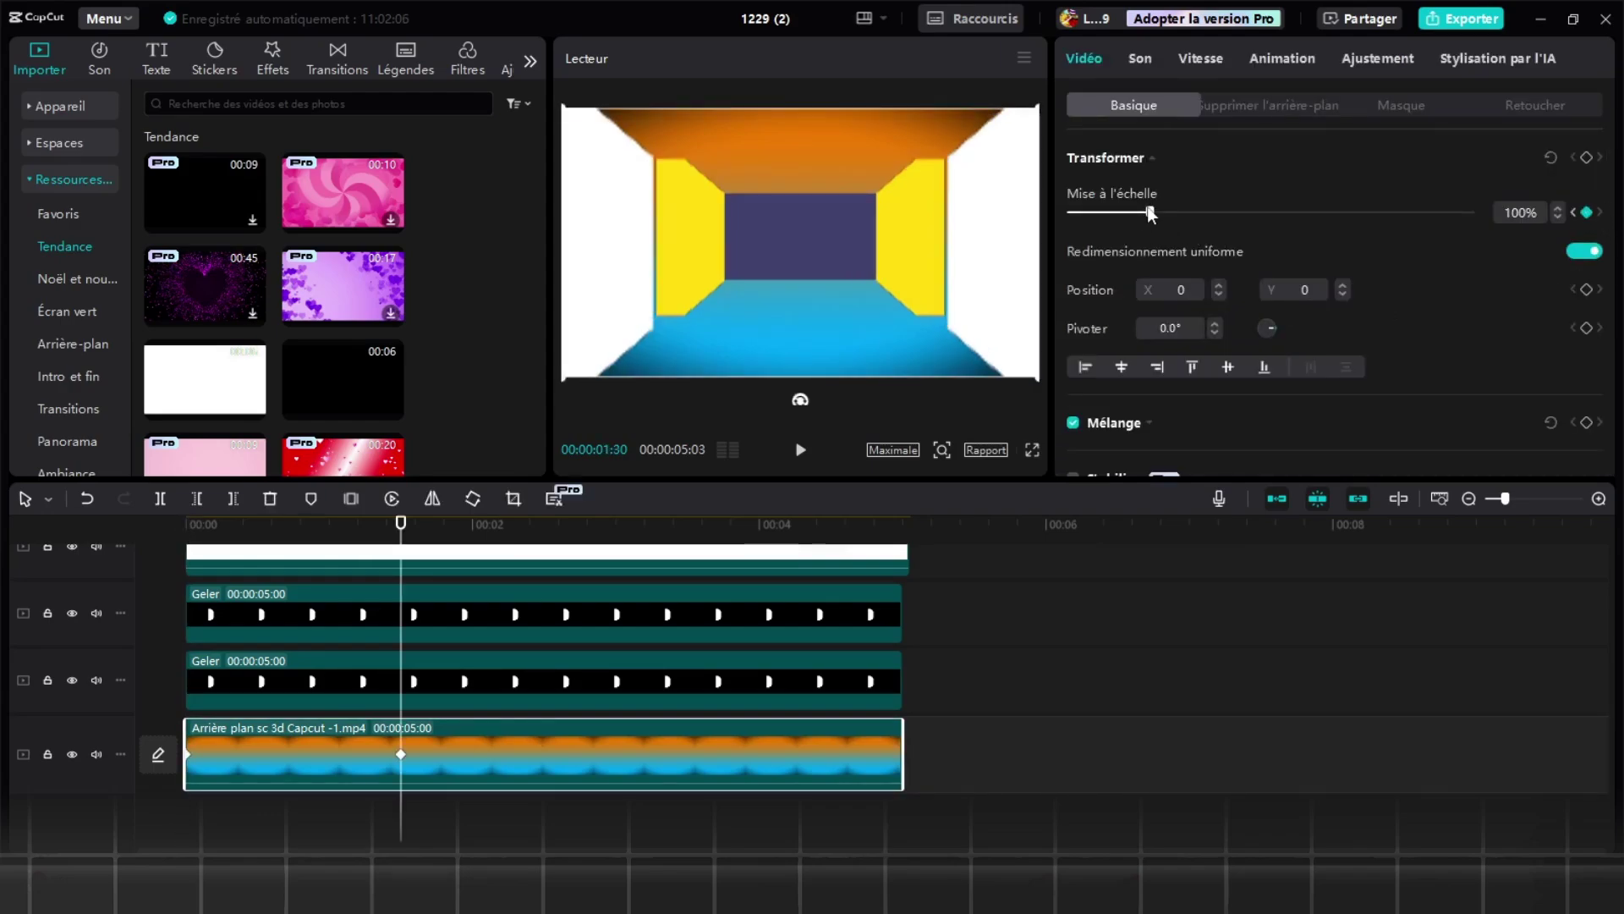
- Set the background's scale keyframe at 00:00:01:30 to 281% and apply the cubic ease-out graph to its scale keyframes
left_click_drag(1151, 213, 1292, 207)
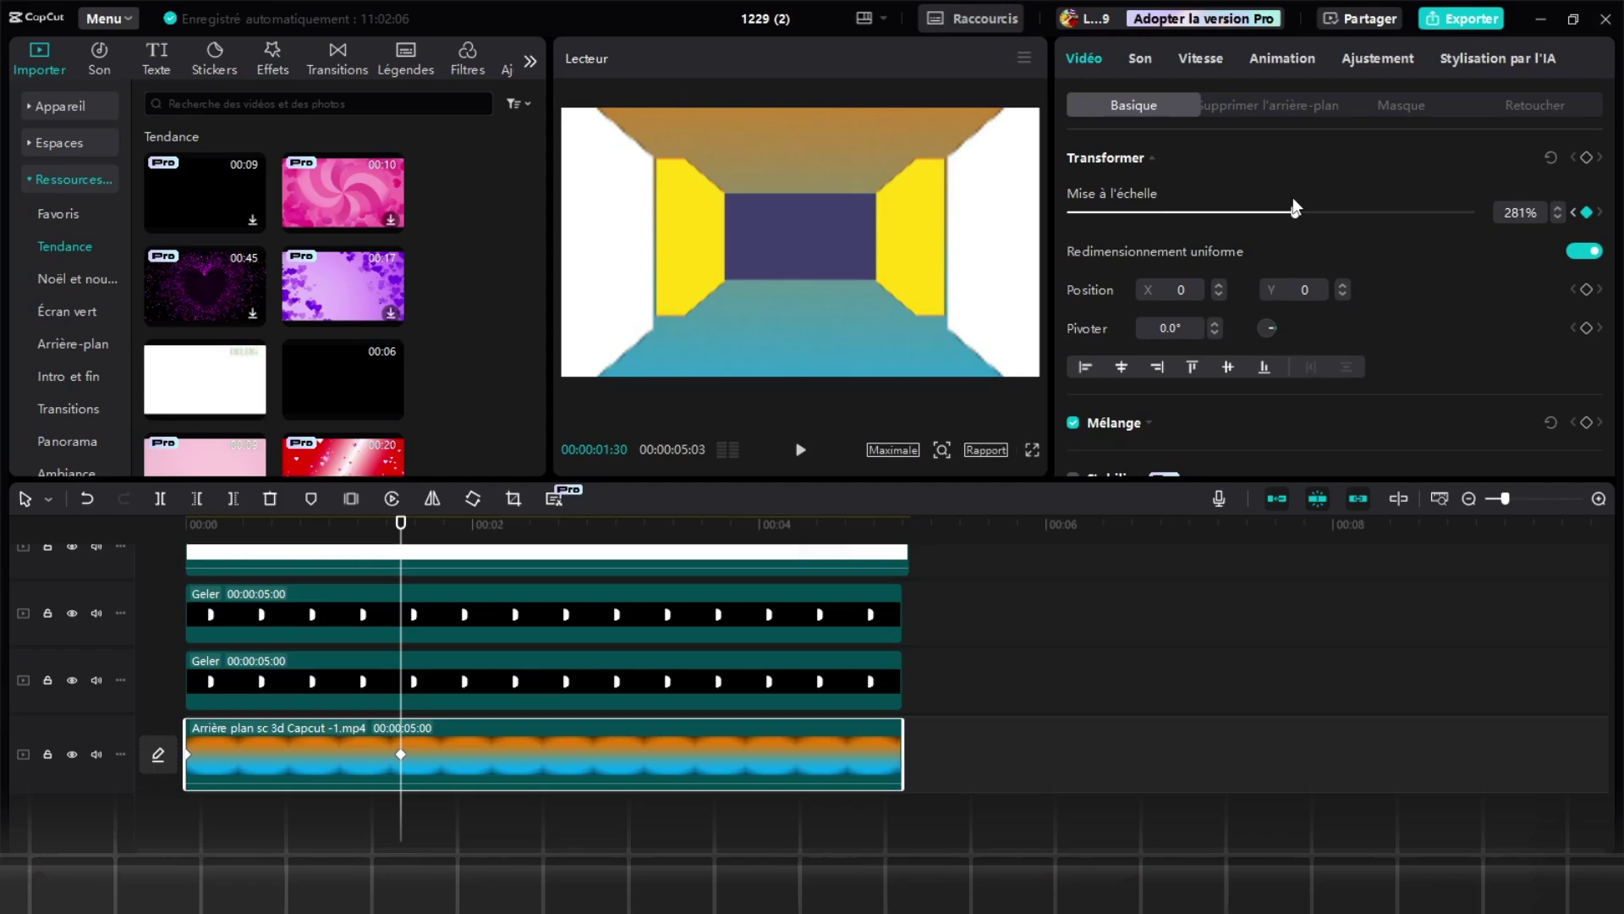
right_click(495, 749)
left_click(542, 787)
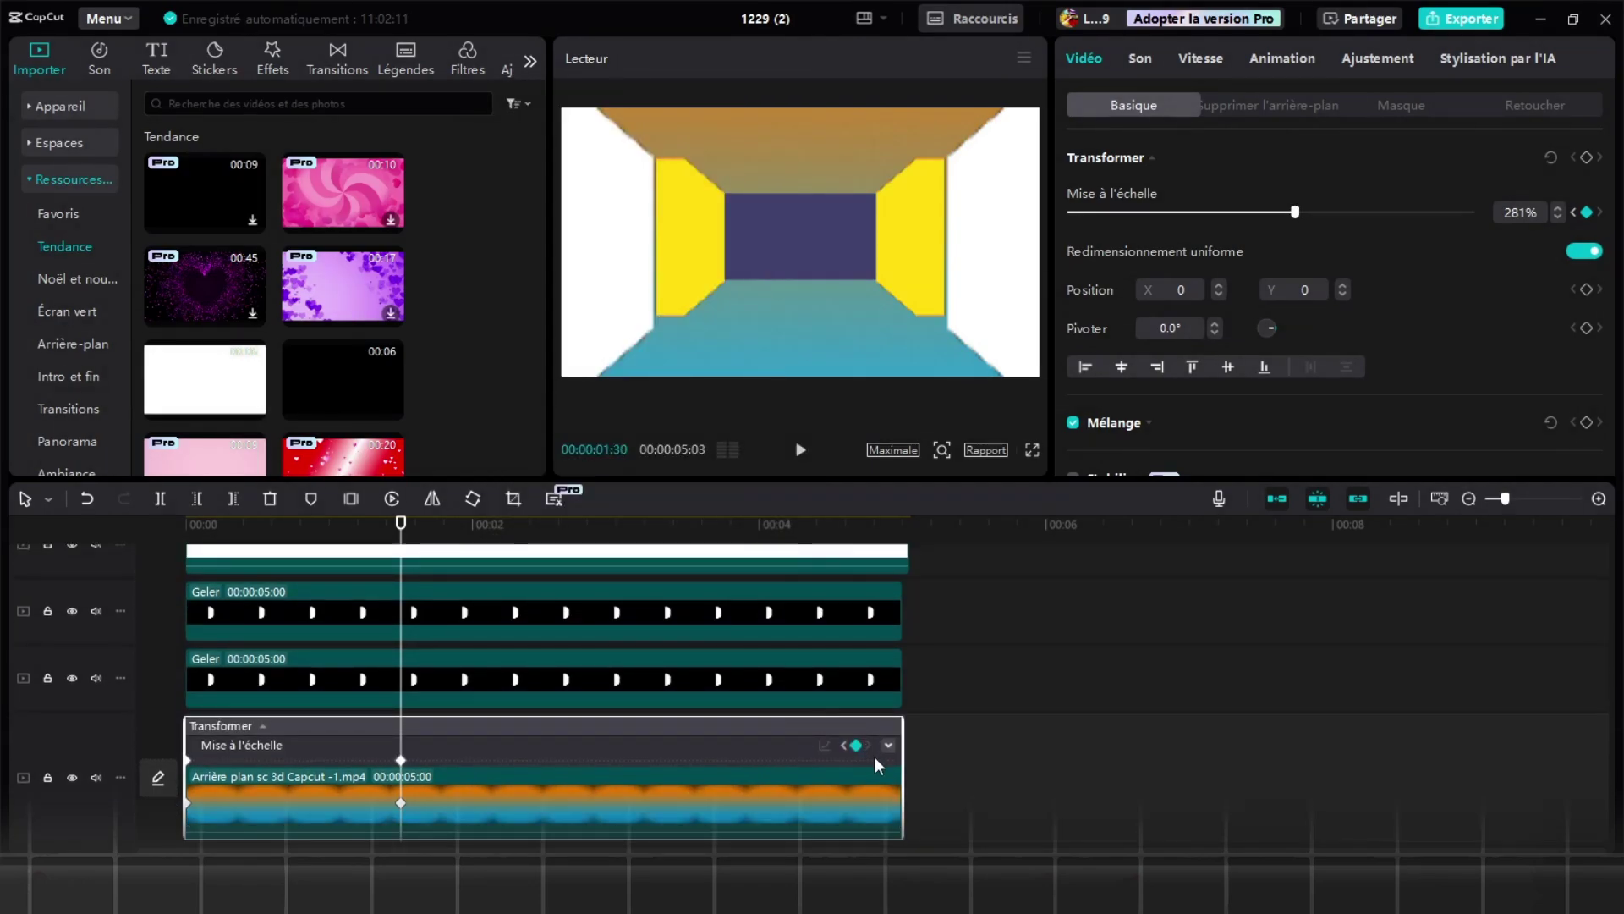
left_click(824, 655)
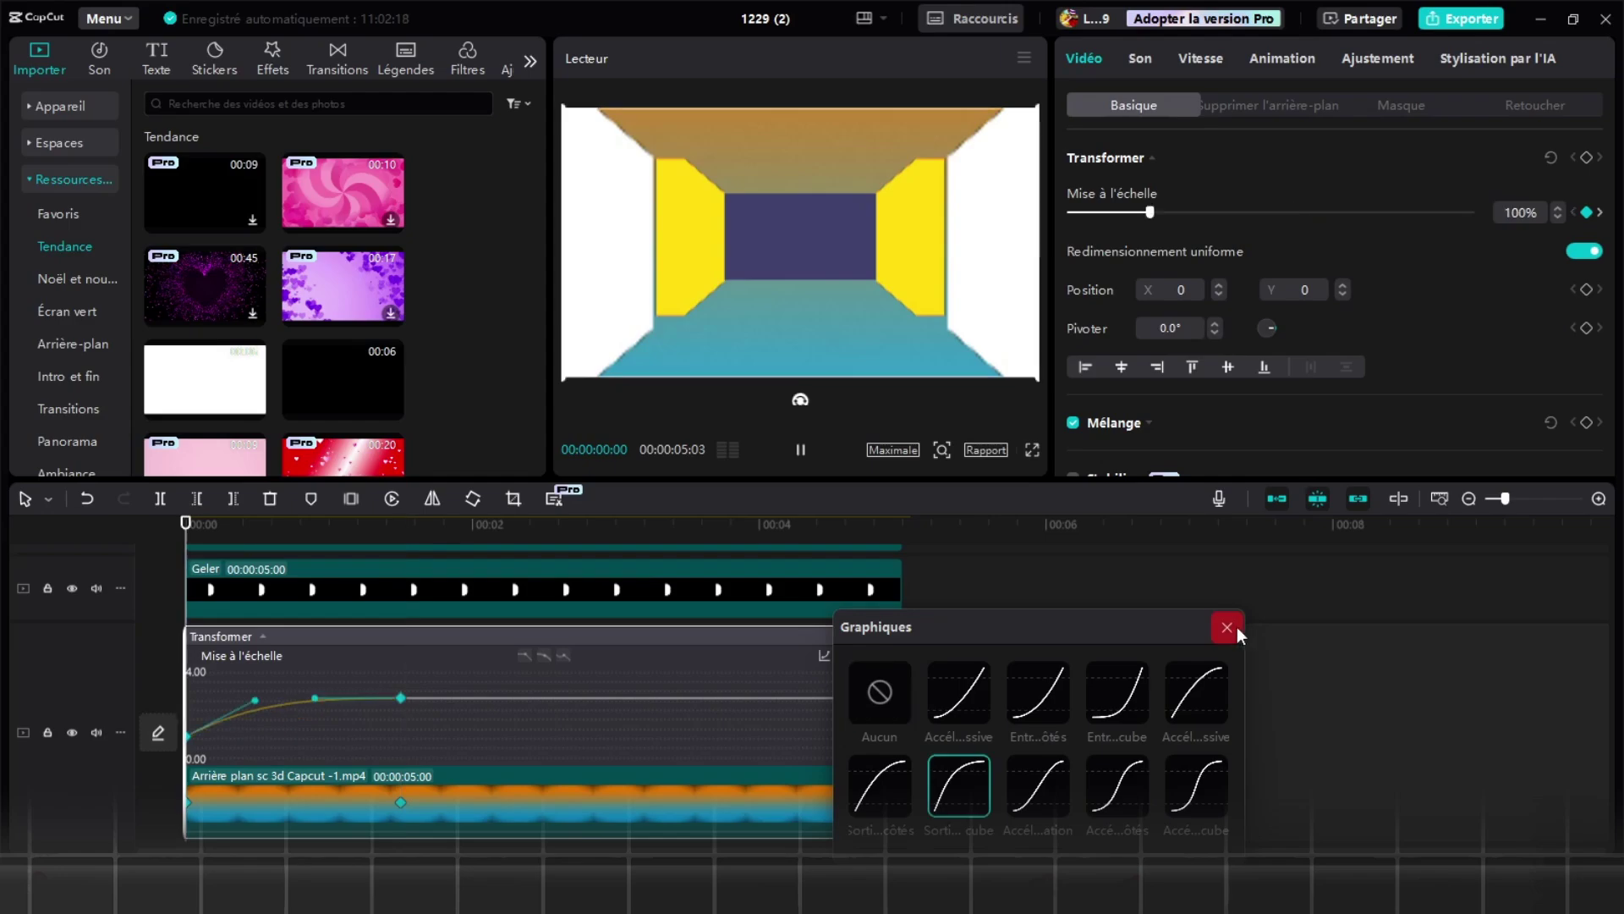
key("space")
left_click(1231, 626)
double_click(428, 749)
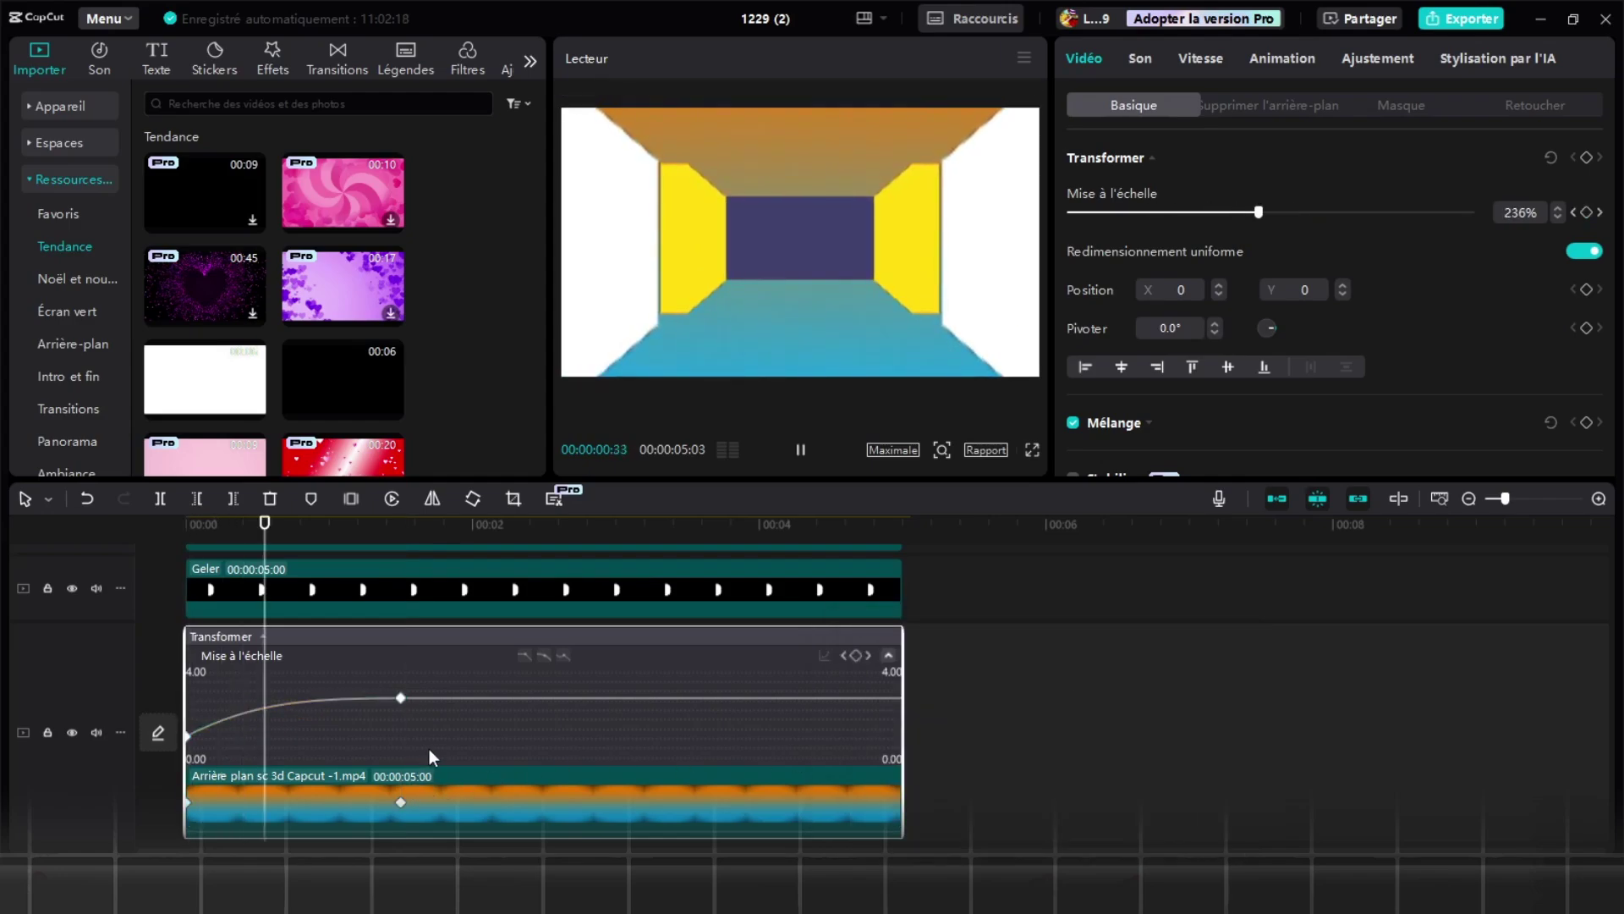
- Play the corridor animation from the timeline start in the full-screen preview, then return to the editor
scroll(521, 777, "down", 1)
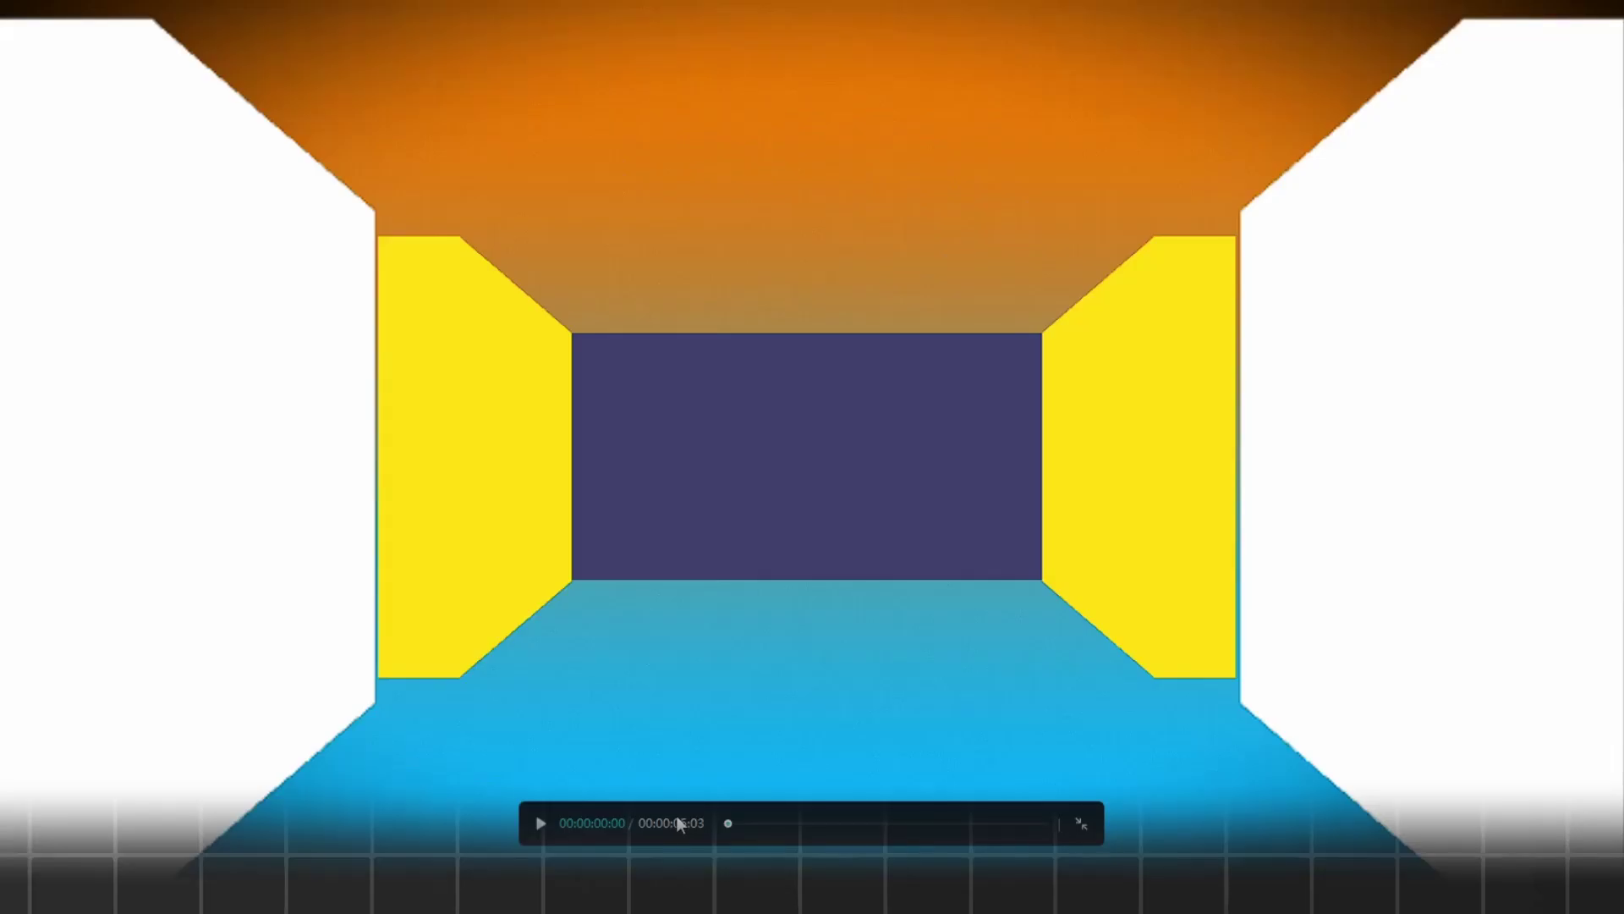
key("space")
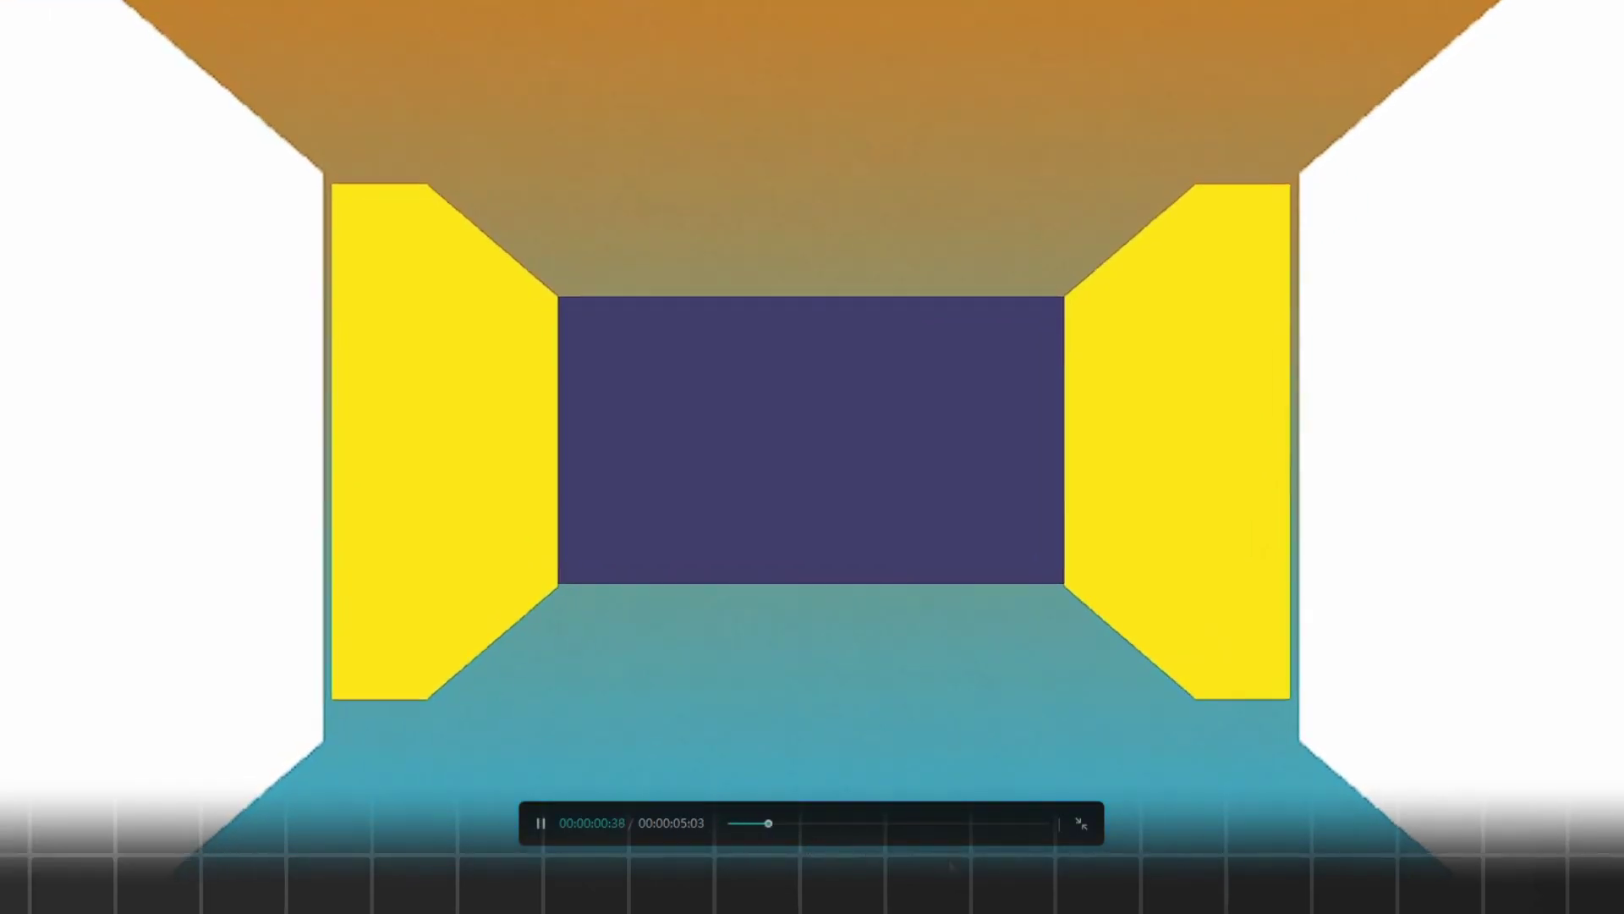
left_click(1077, 827)
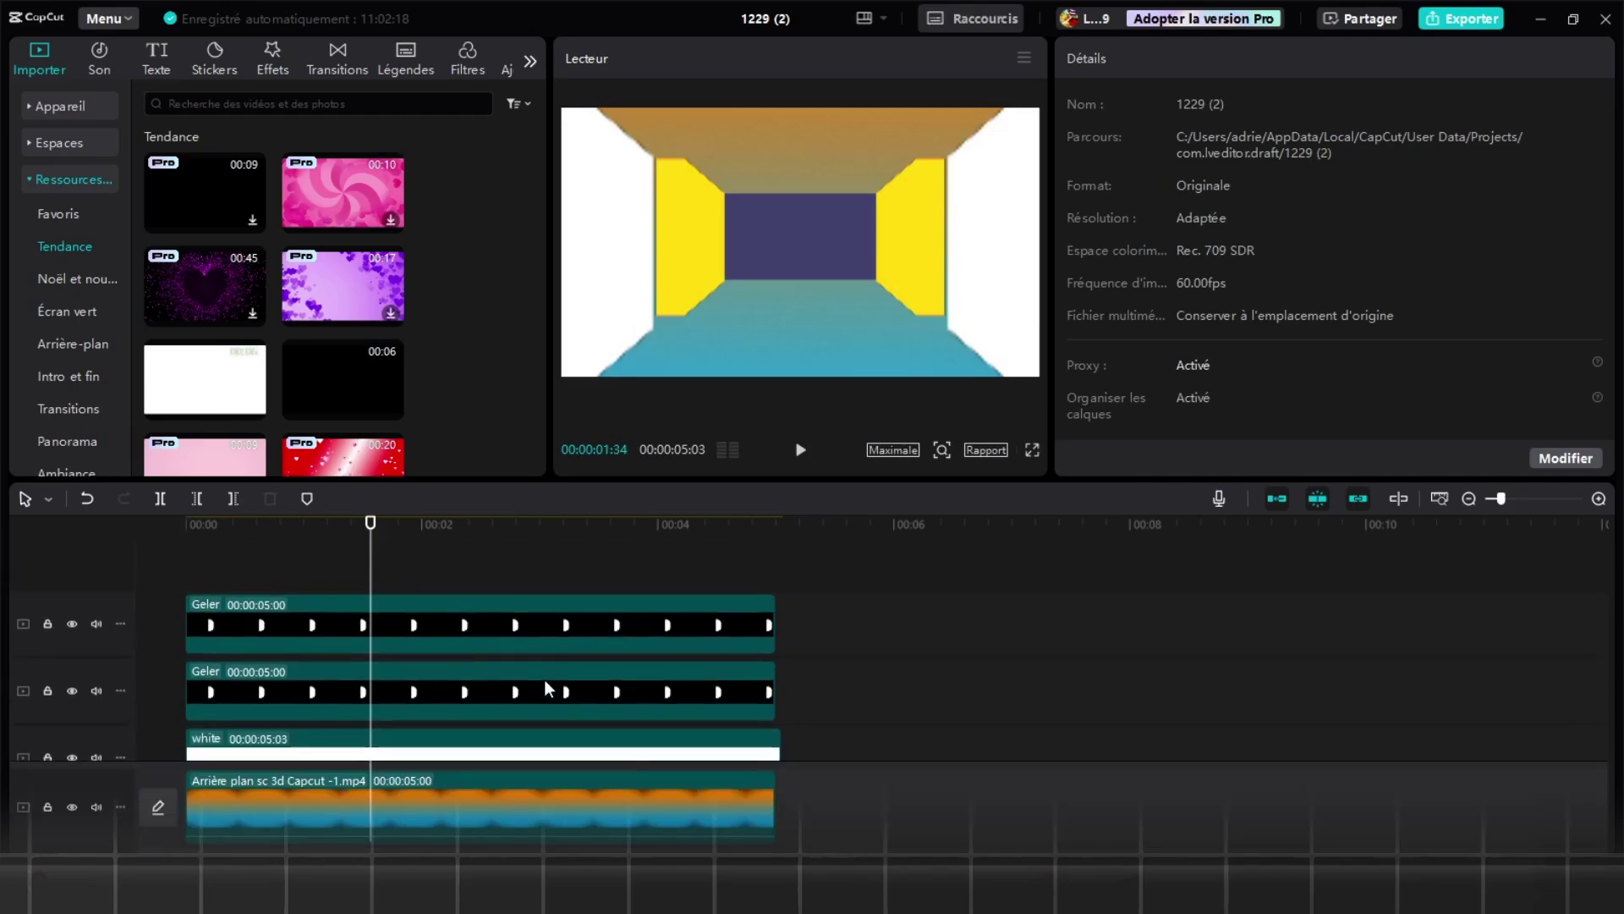
- Add keyframes at 00:00:04:00 to the yellow panels, the purple centre panel, the outer white panels and the gradient background
left_click(424, 627)
left_click_drag(369, 591, 659, 588)
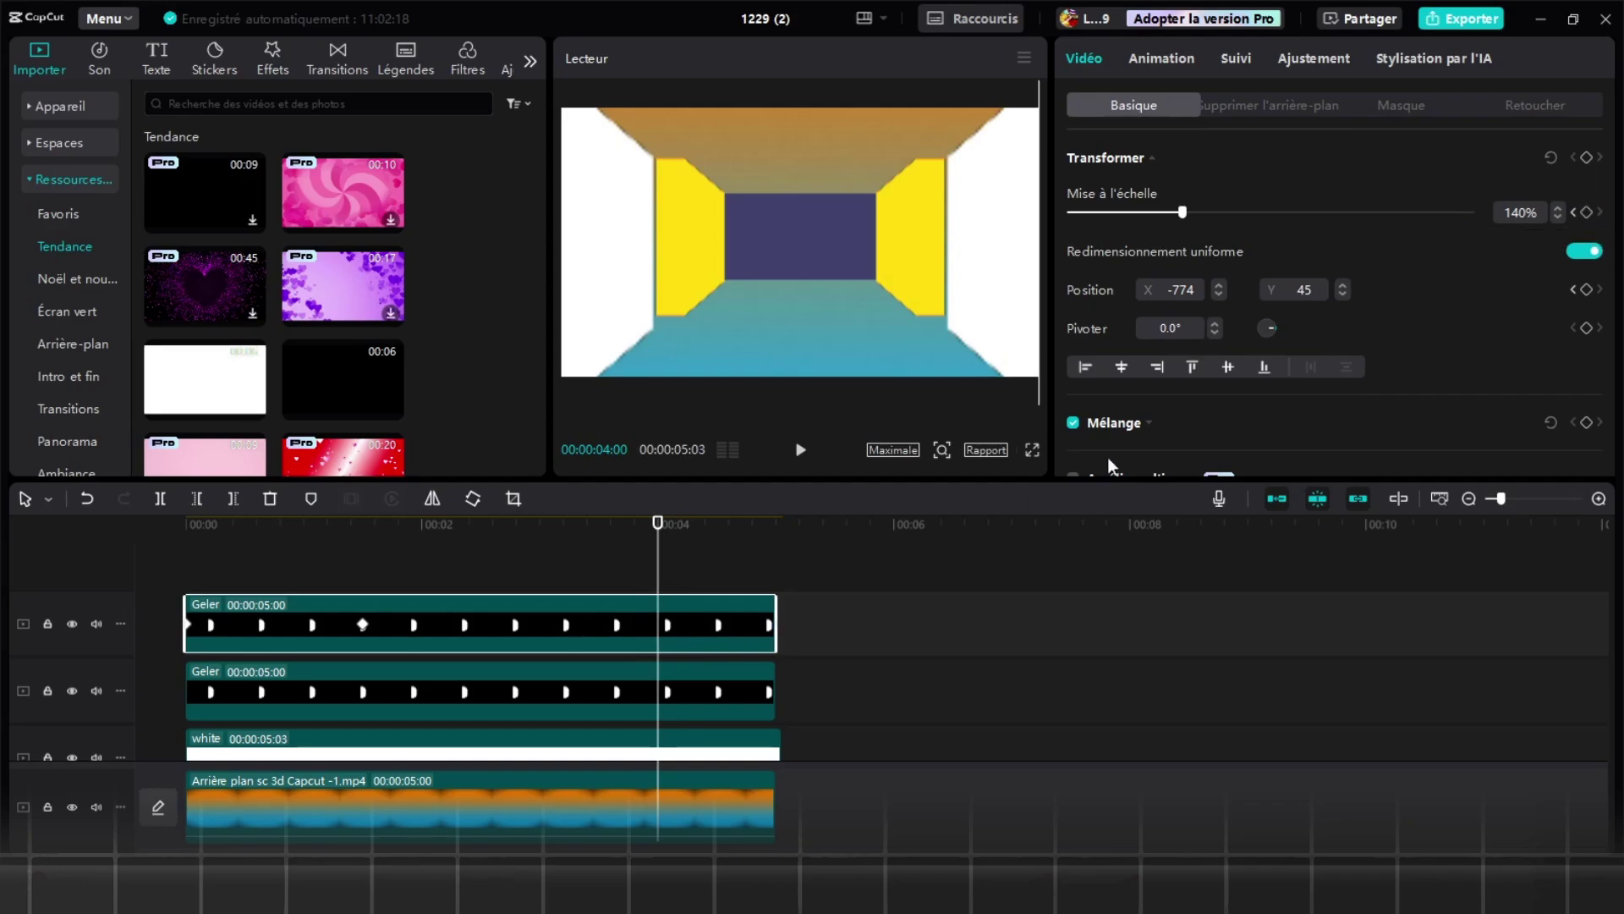
left_click(1589, 212)
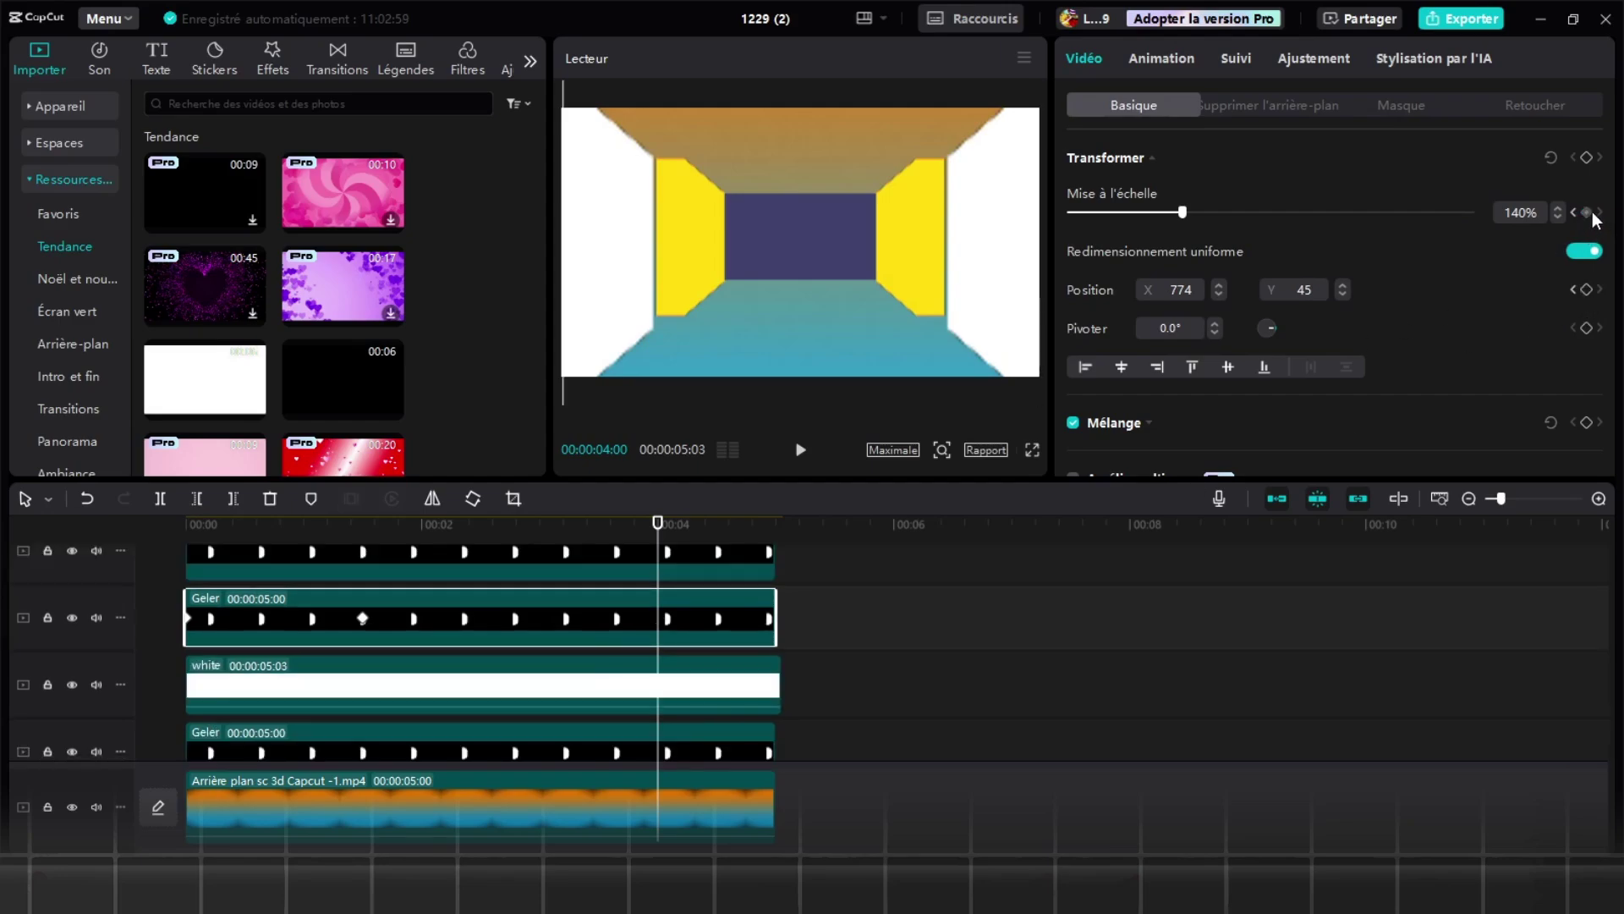
key("ctrl+z")
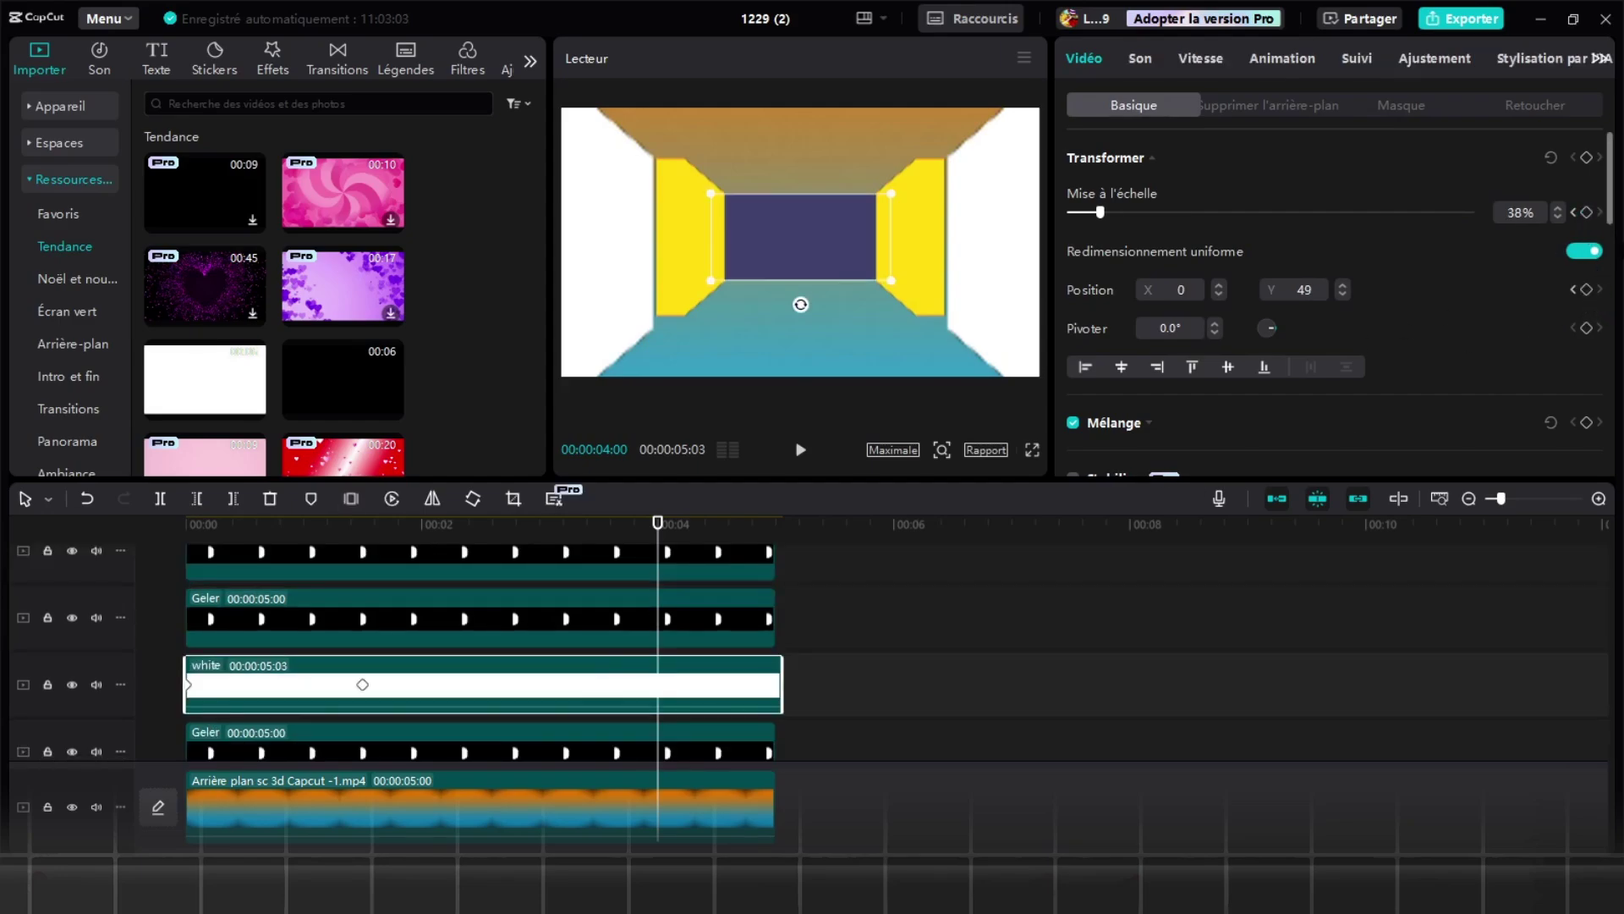
key("ctrl+z")
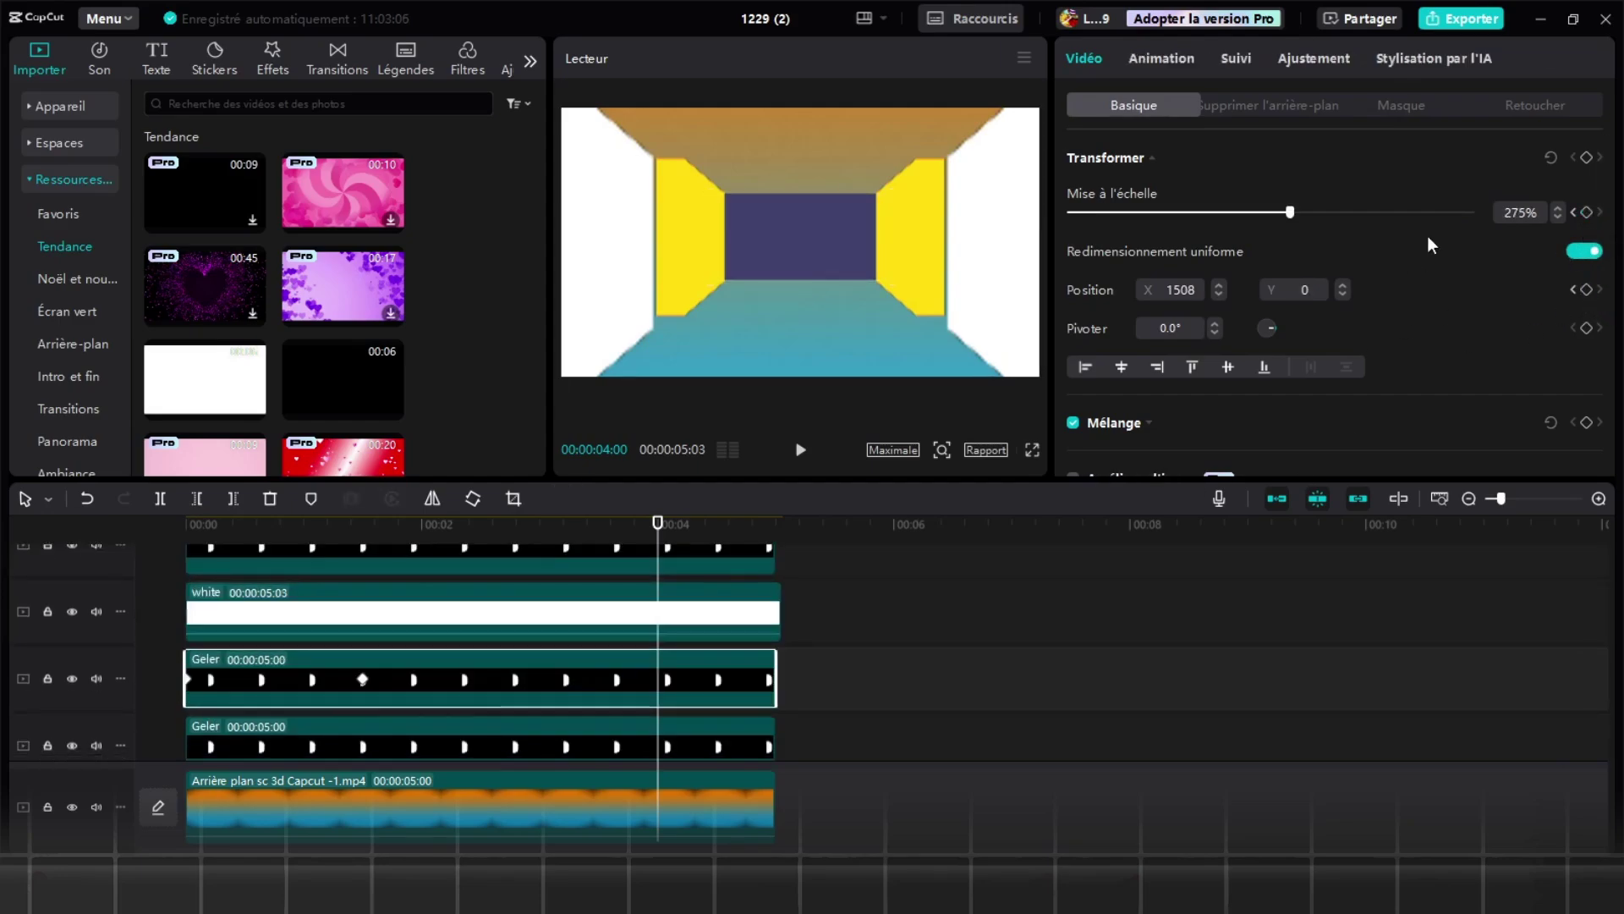
key("ctrl+z")
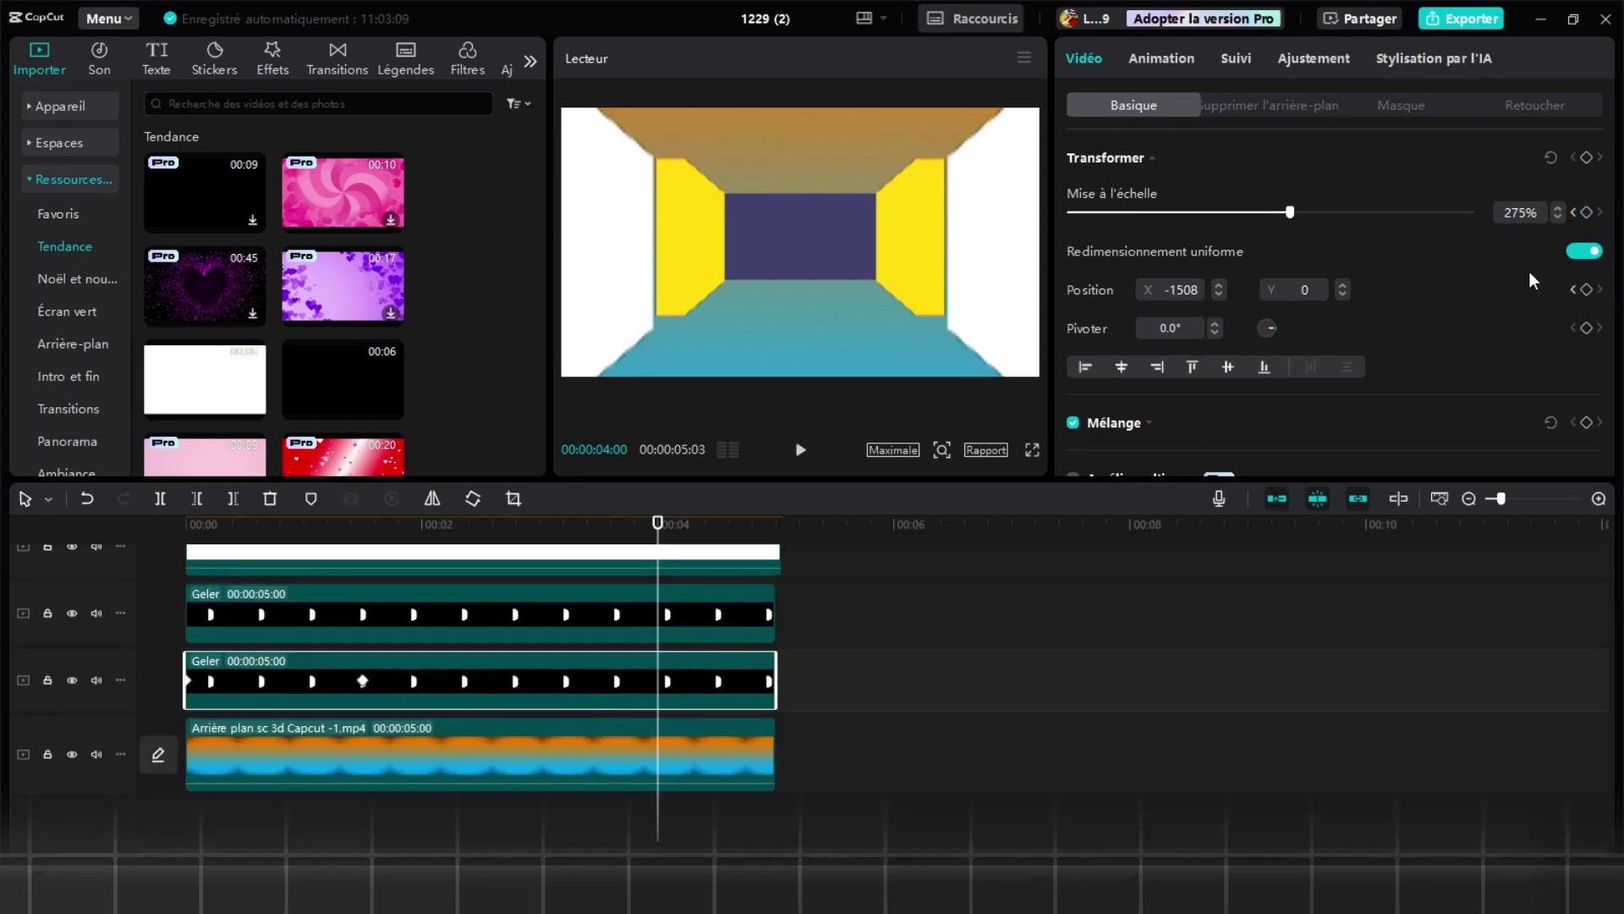
left_click(626, 728)
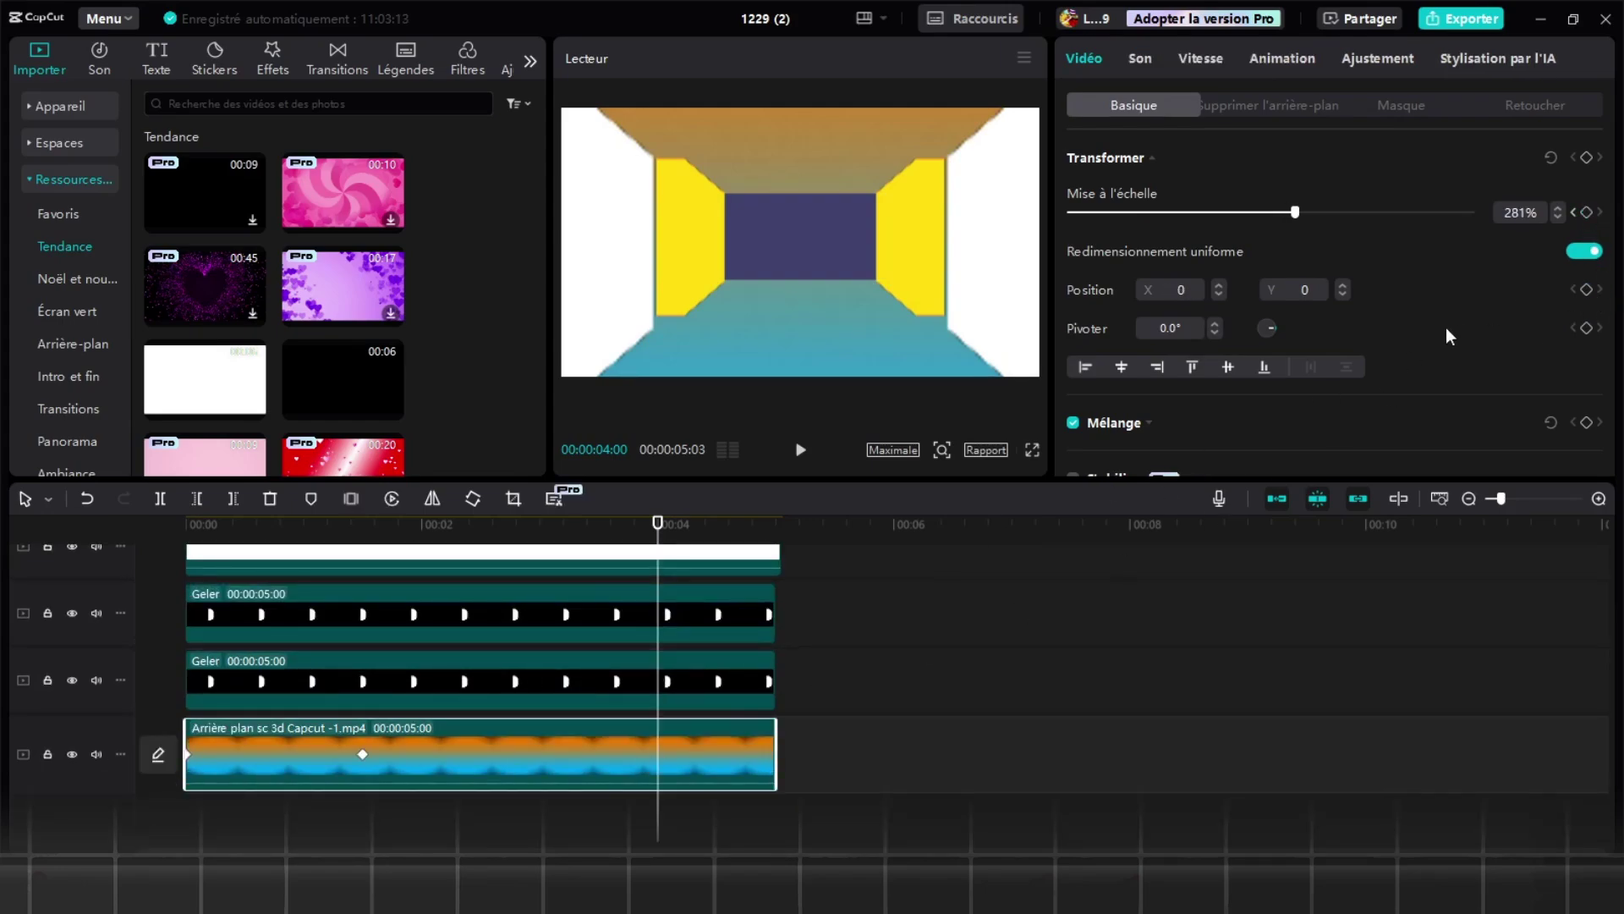
key("ctrl+z")
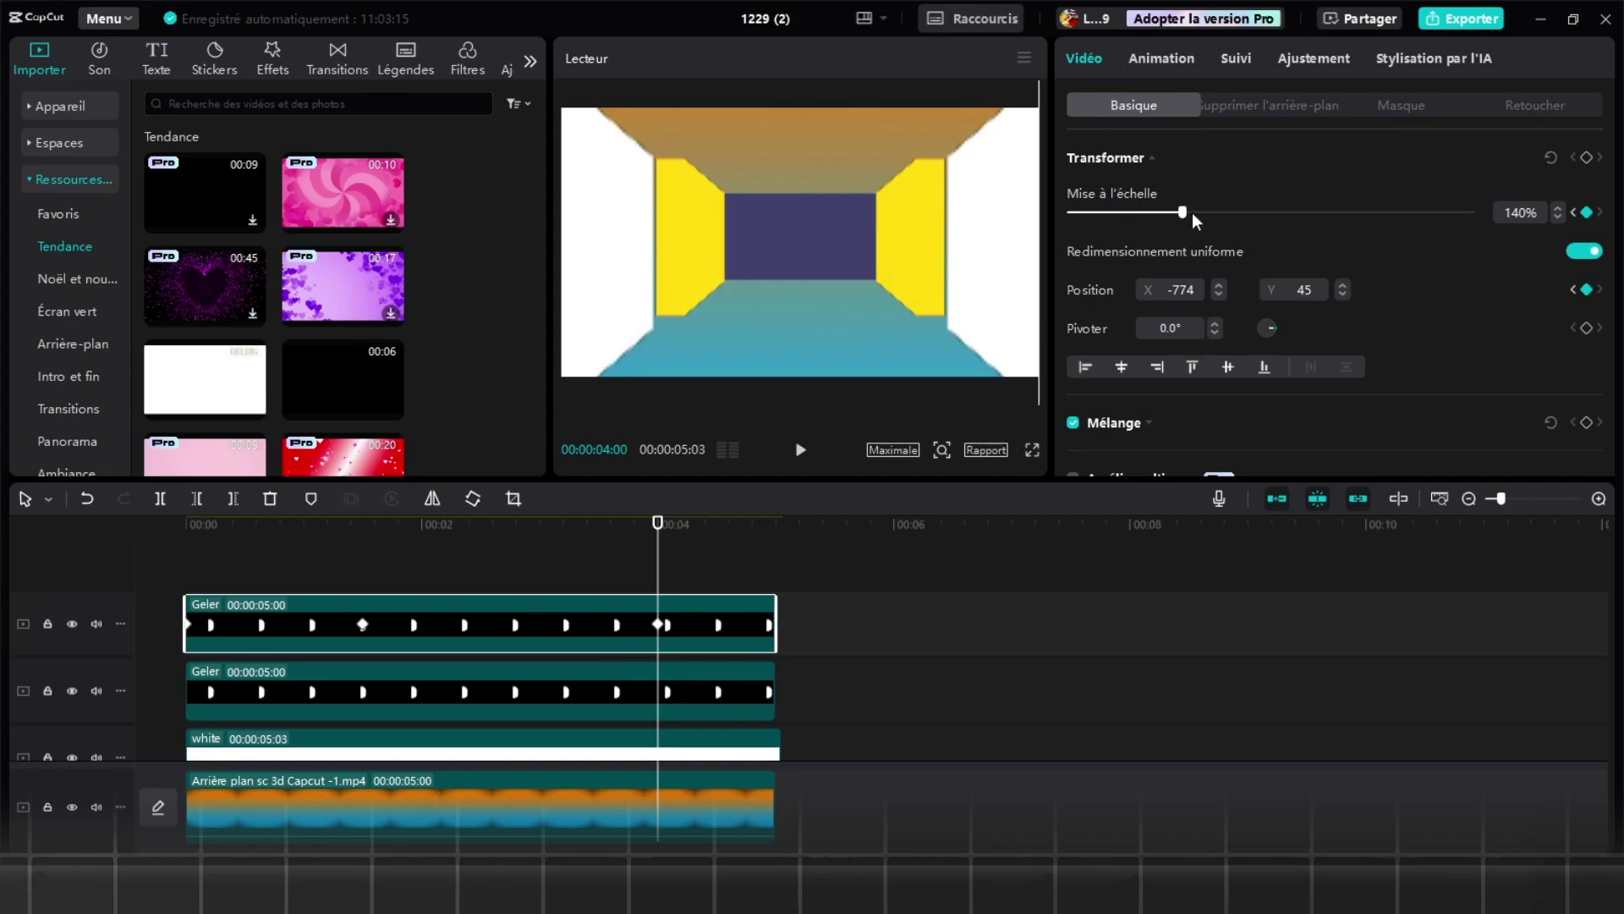
- Set the left yellow panel at 00:00:04:00 to 90% scale and move it to X -823, Y 0
left_click_drag(1187, 212, 1142, 211)
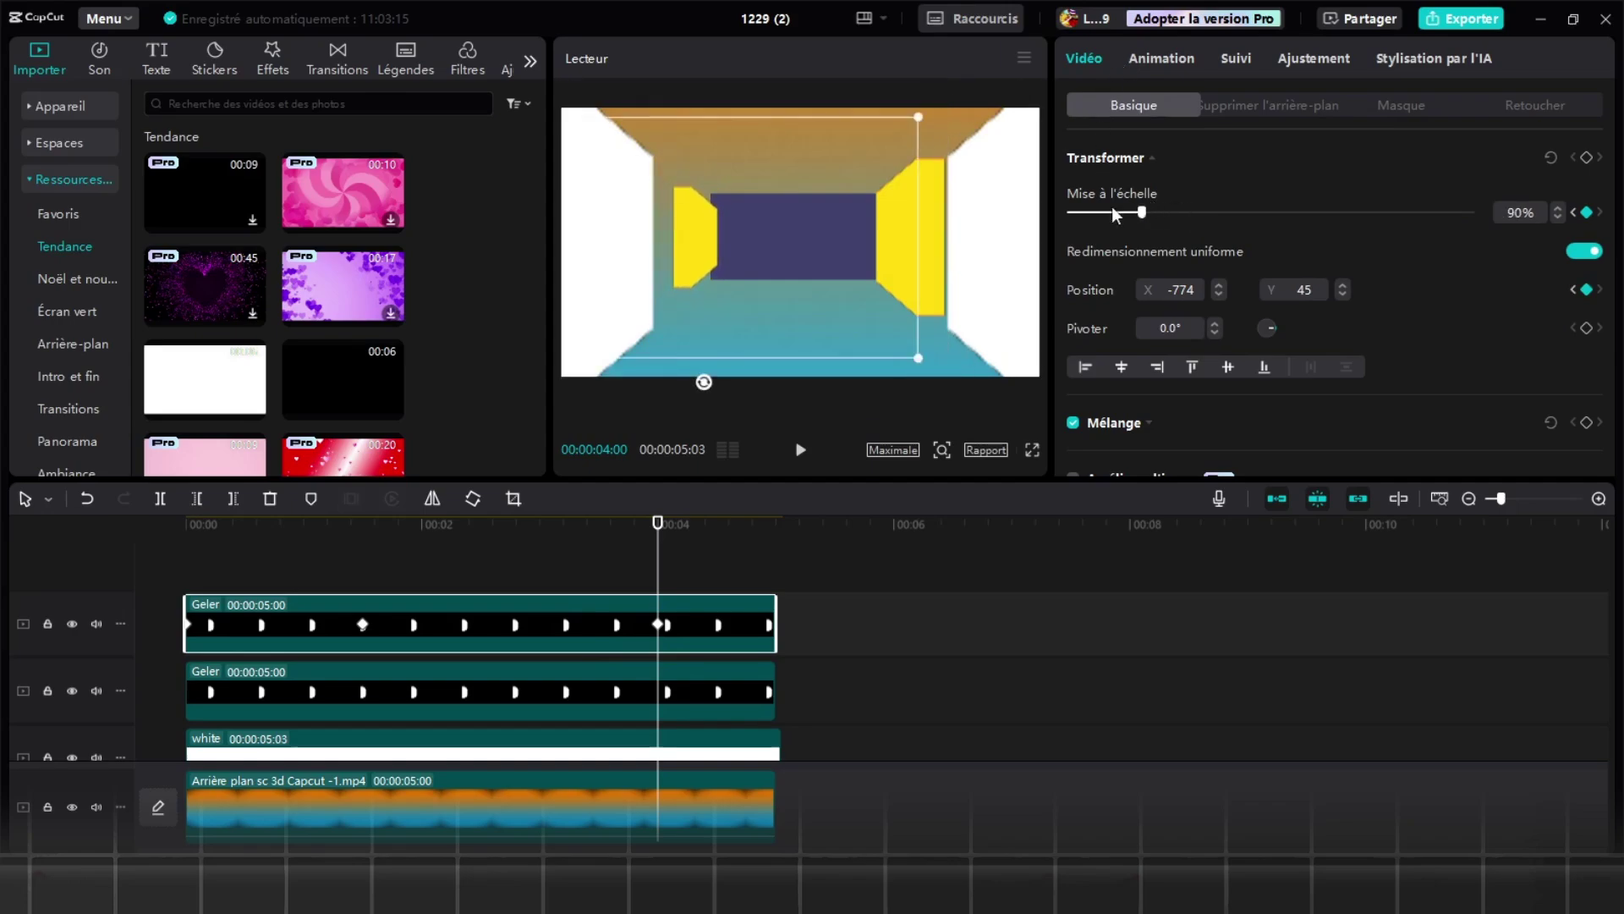
mouse_move(702, 239)
left_mouse_down()
mouse_move(677, 241)
mouse_move(695, 241)
left_mouse_up()
left_click(696, 683)
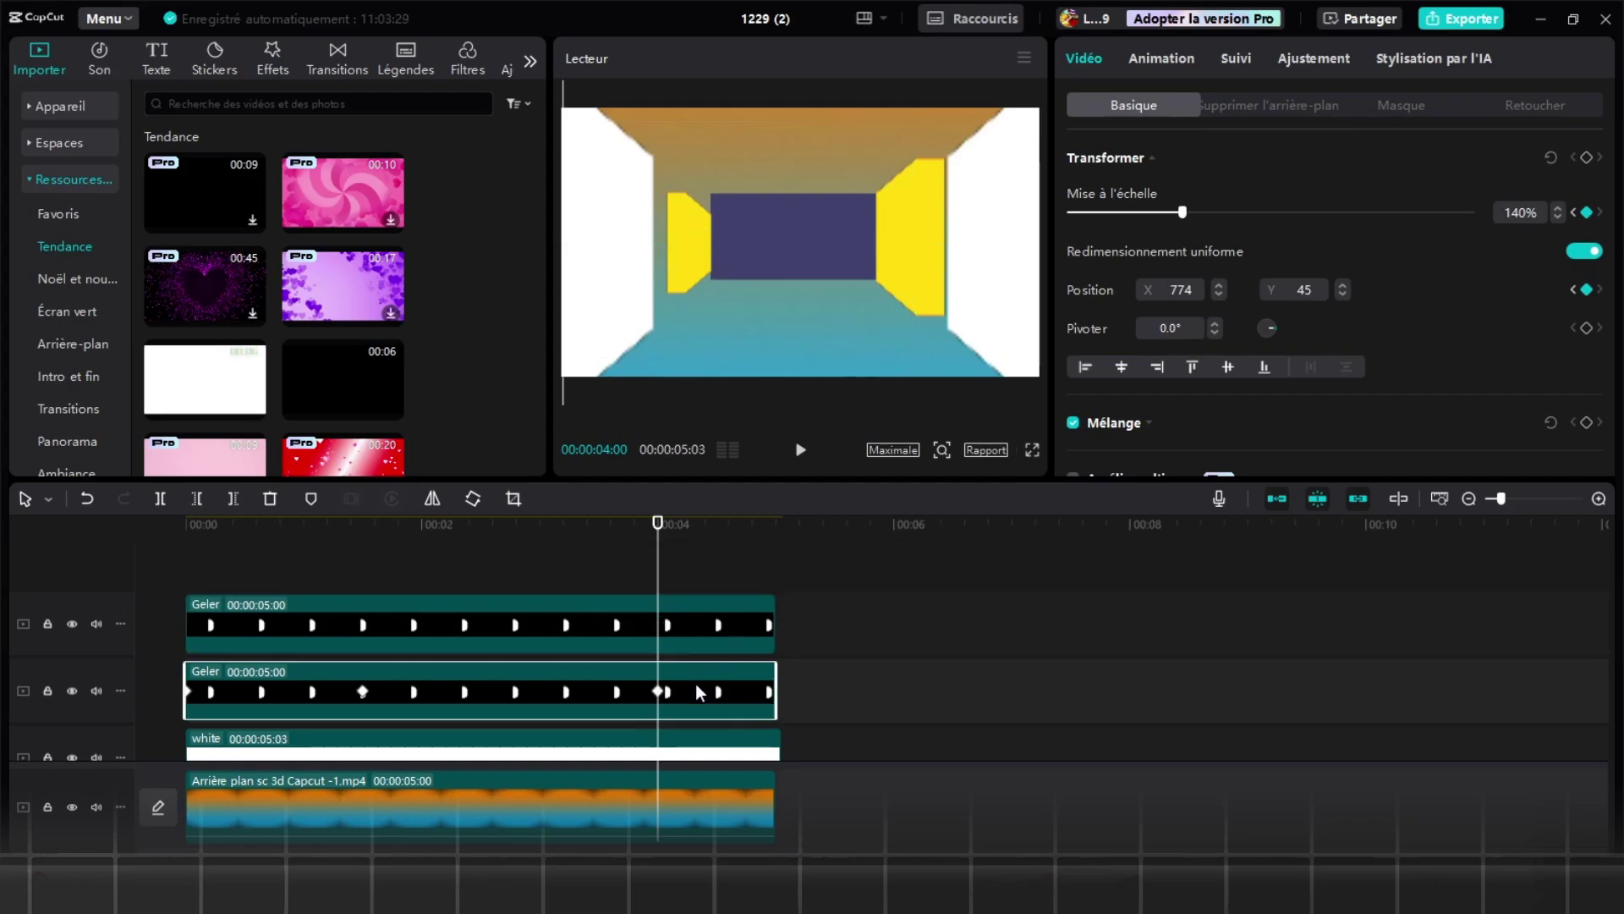
left_click(698, 633)
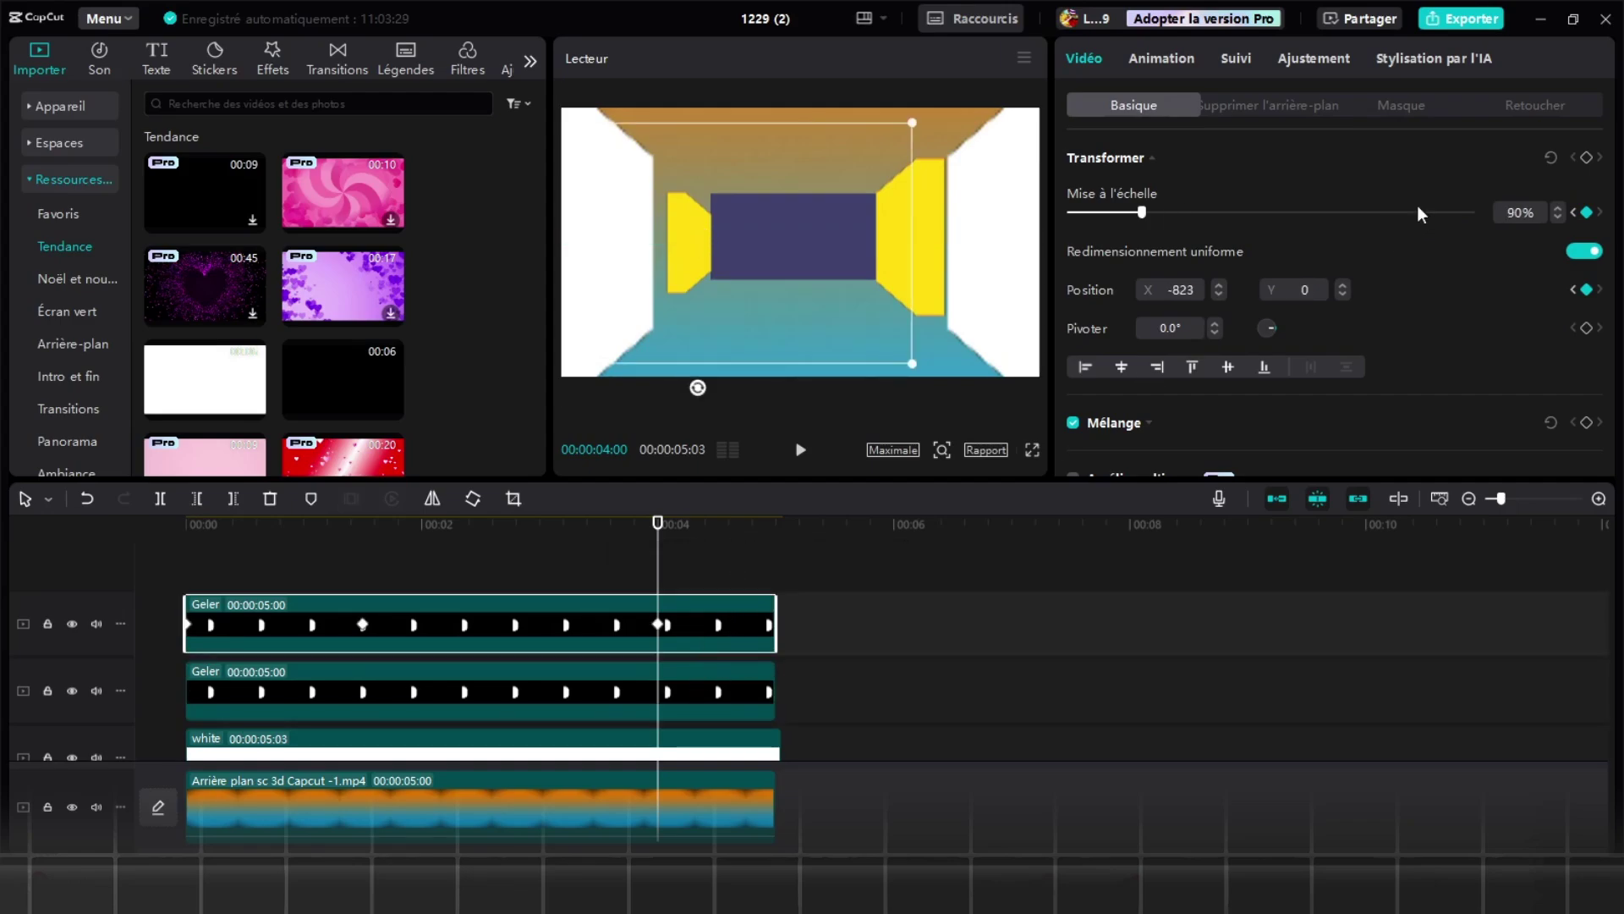
- Set the right yellow panel's position to X 823, Y 0 and its scale to 90% at 00:00:04:00
left_click(700, 696)
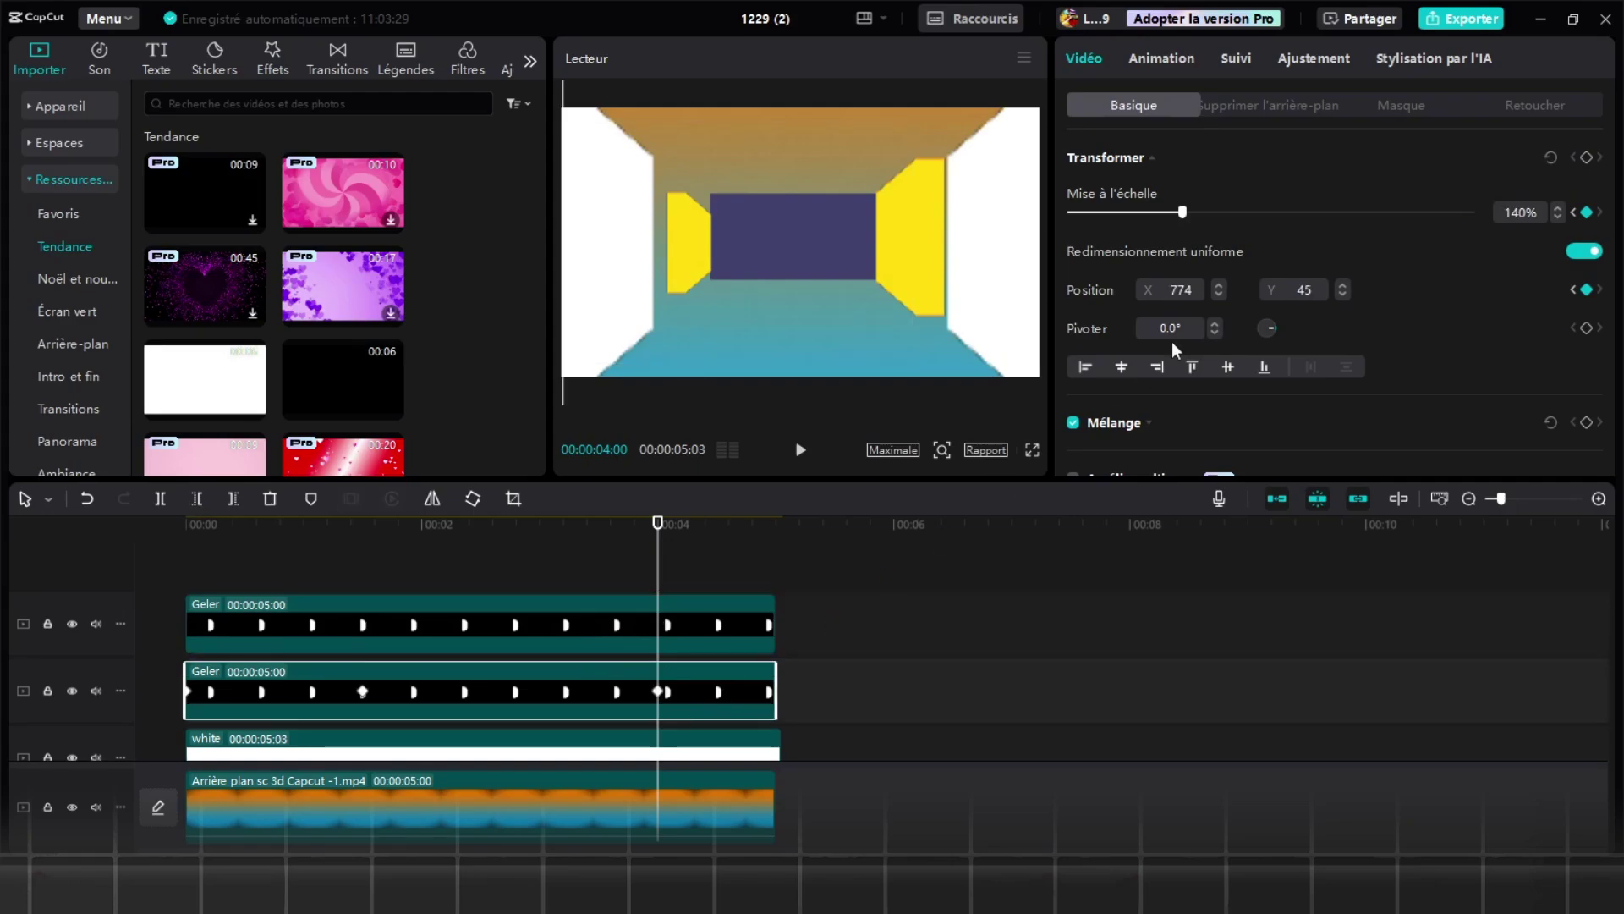
type("823")
key("Tab")
type("0")
key("Return")
left_click(1547, 212)
type("90")
key("Return")
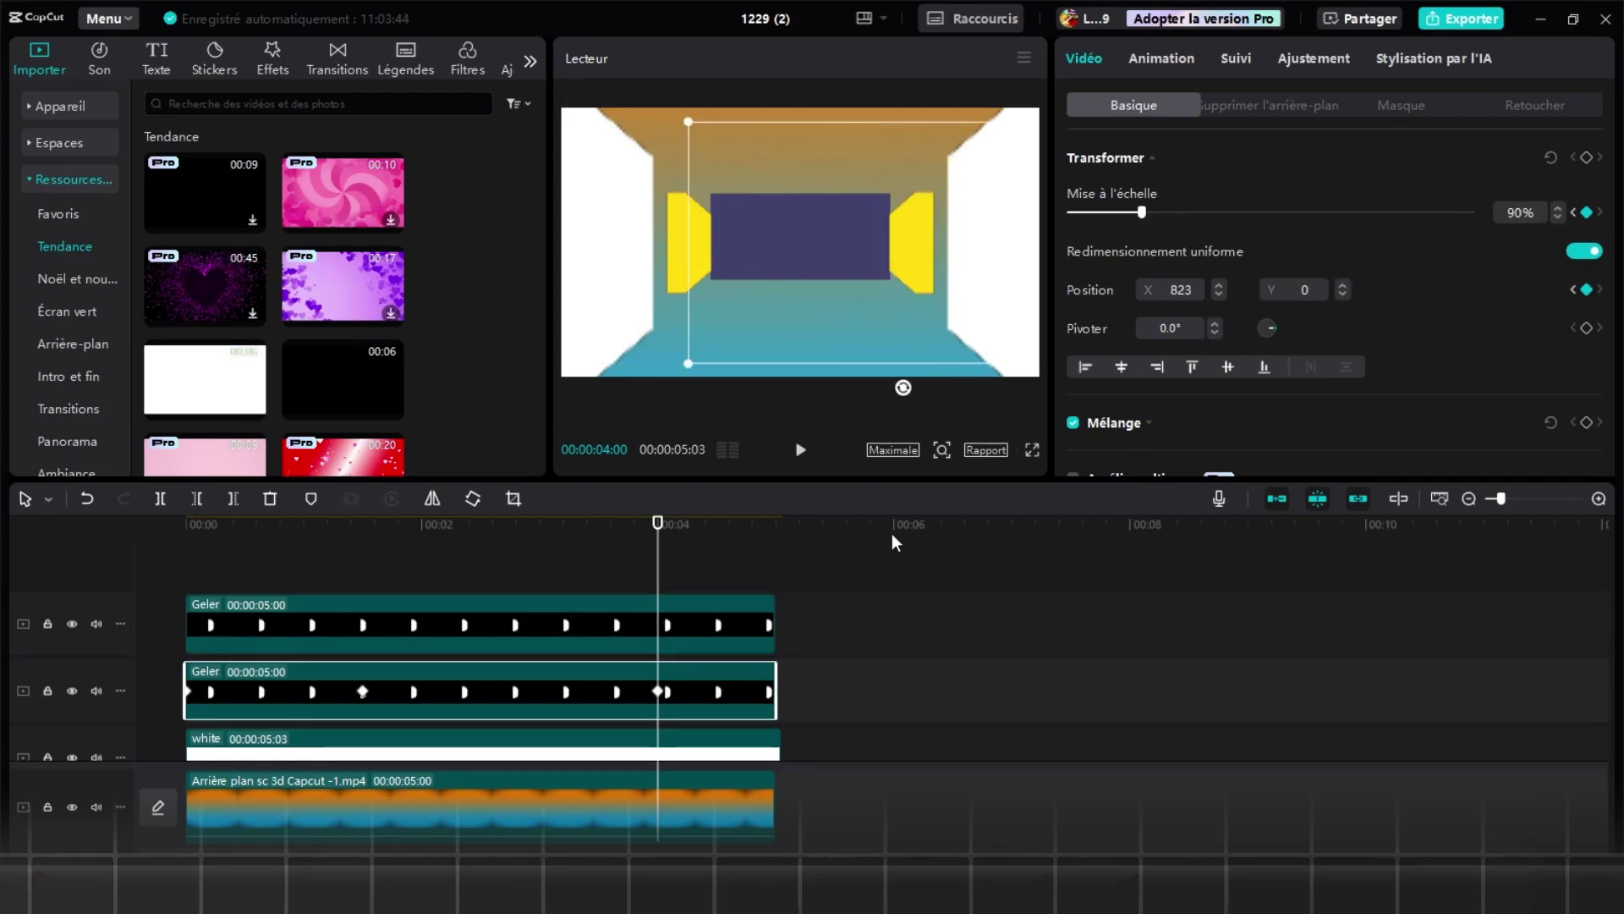
- Disable uniform scaling on the purple centre panel, set its width to 38% and height to 20%, and move it slightly down
scroll(736, 719, "down", 1)
left_click(718, 685)
left_click_drag(1125, 213, 1086, 211)
left_click(1584, 251)
left_click_drag(1088, 266, 1085, 267)
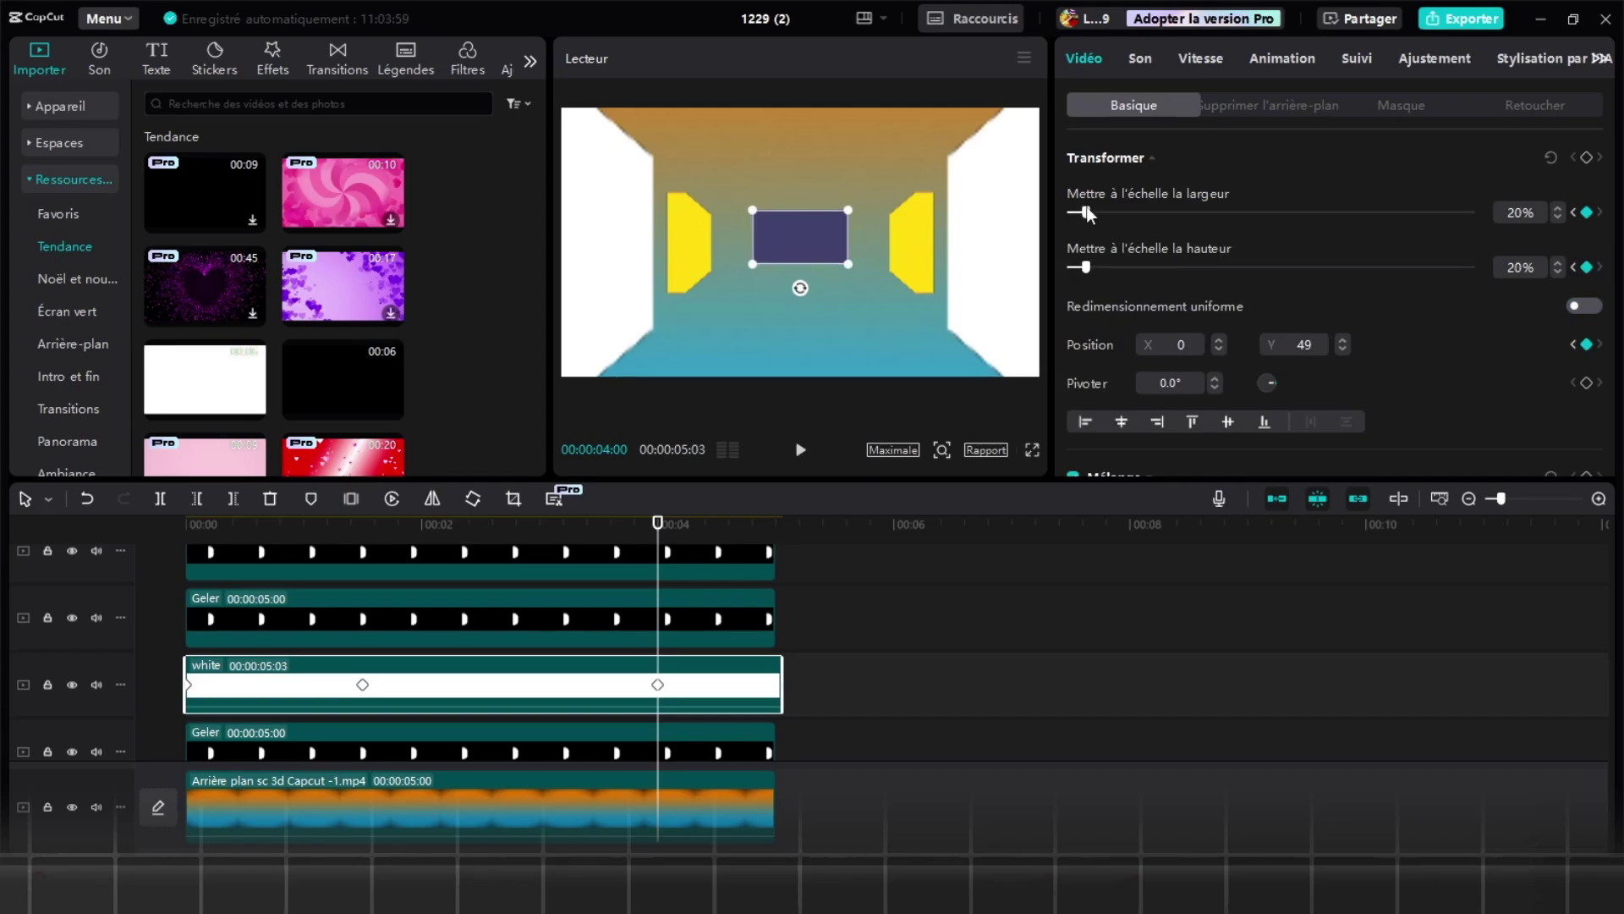
left_click_drag(1087, 212, 1100, 211)
left_click_drag(824, 252, 823, 259)
- Move both yellow panels inward against the purple centre panel at 00:00:04:00, placing the right one at X 529
scroll(680, 677, "up", 1)
left_click(704, 274)
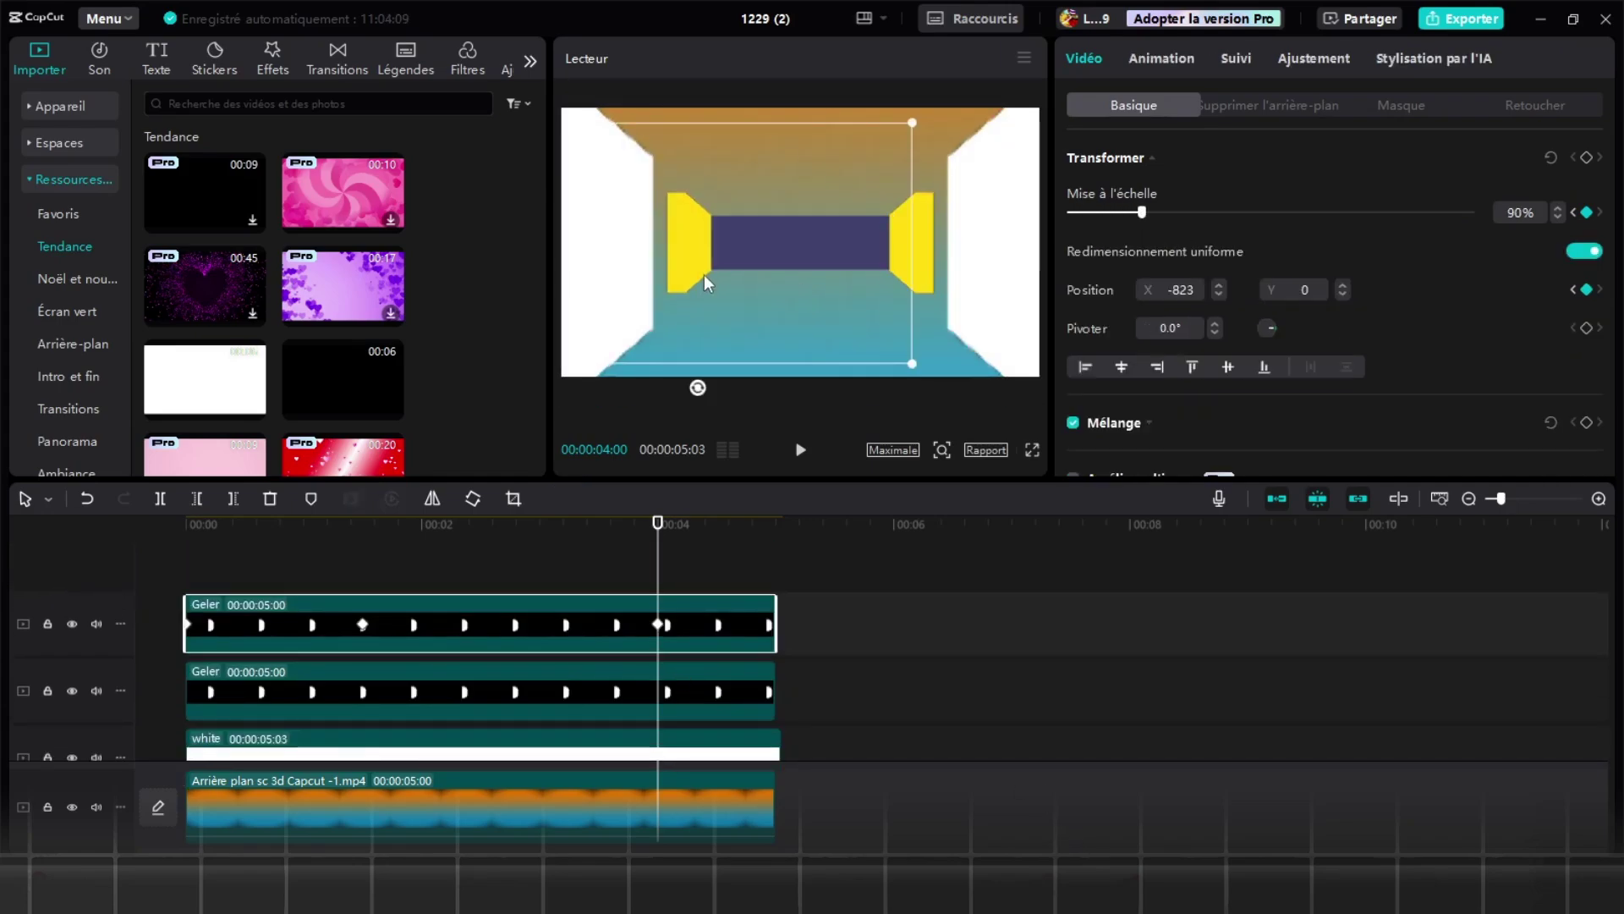
left_click_drag(710, 271, 742, 272)
left_click(912, 279)
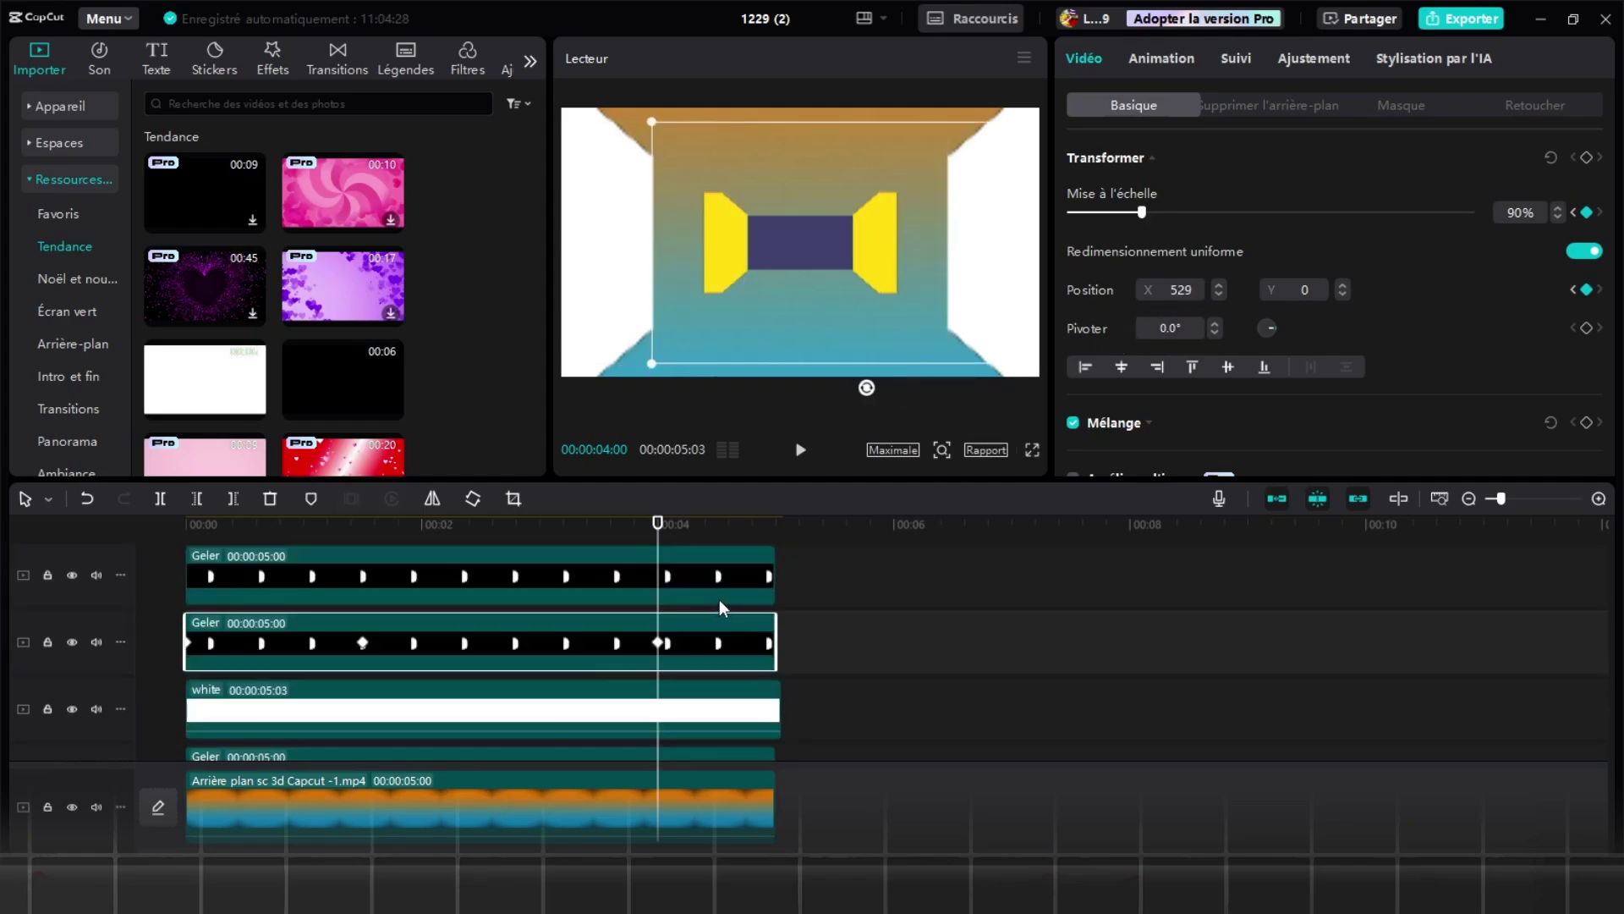
- Shorten the purple centre panel's clip to 00:00:05:00, scrub through the animation and return the playhead to 00:00:04:00
scroll(719, 599, "up", 1)
left_click(719, 597)
scroll(716, 621, "up", 1)
left_click_drag(474, 525, 567, 541)
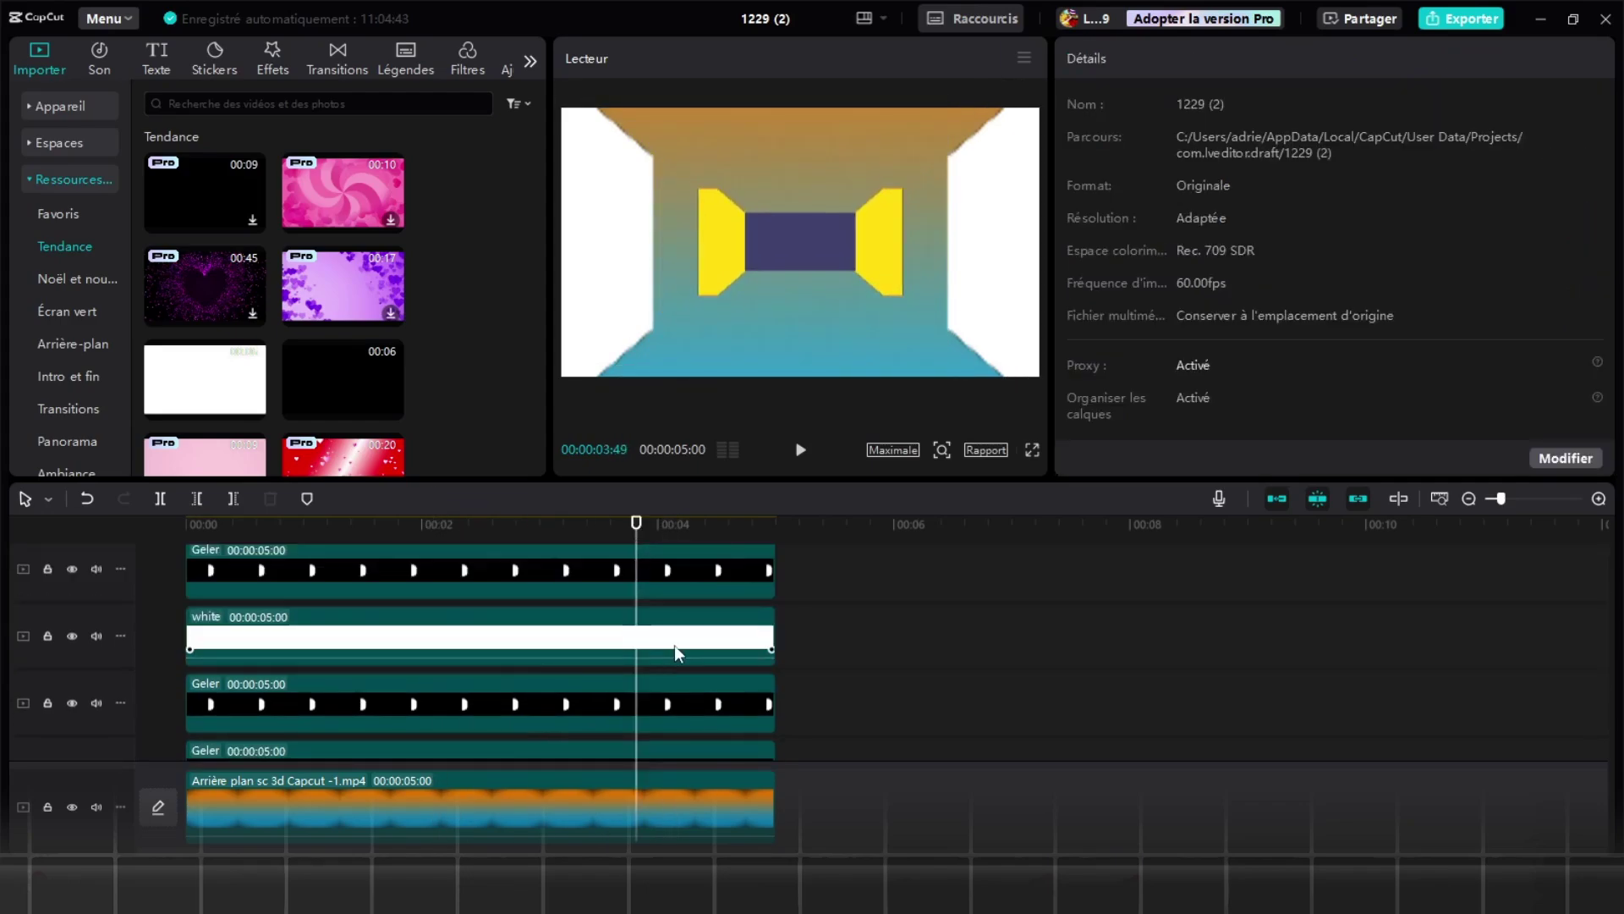
left_click(673, 645)
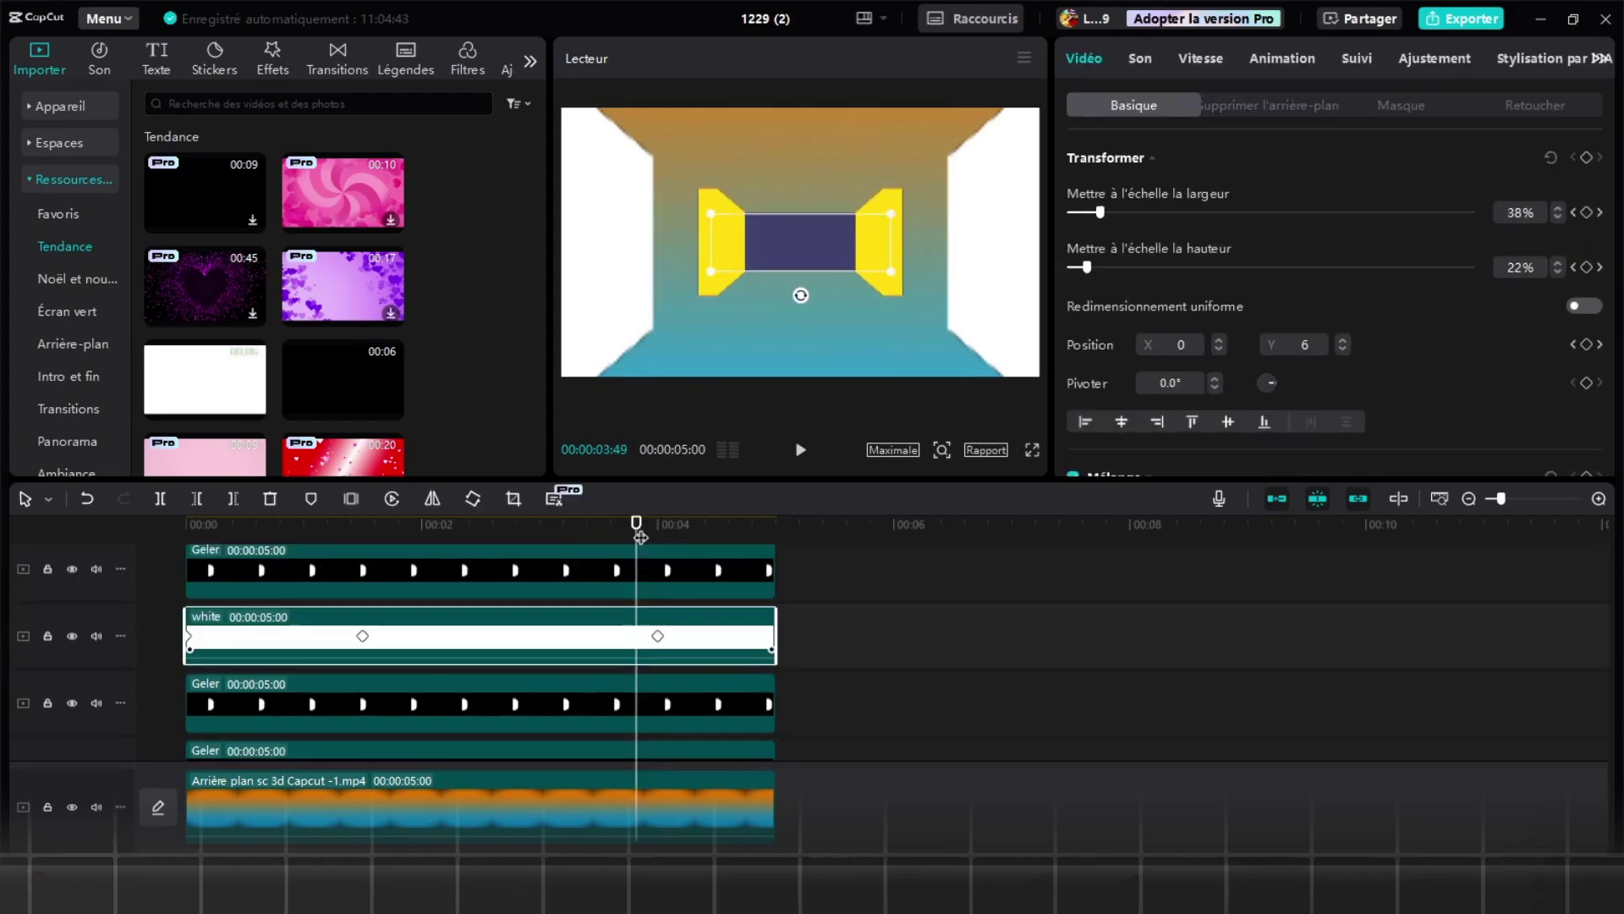
left_click_drag(641, 537, 658, 529)
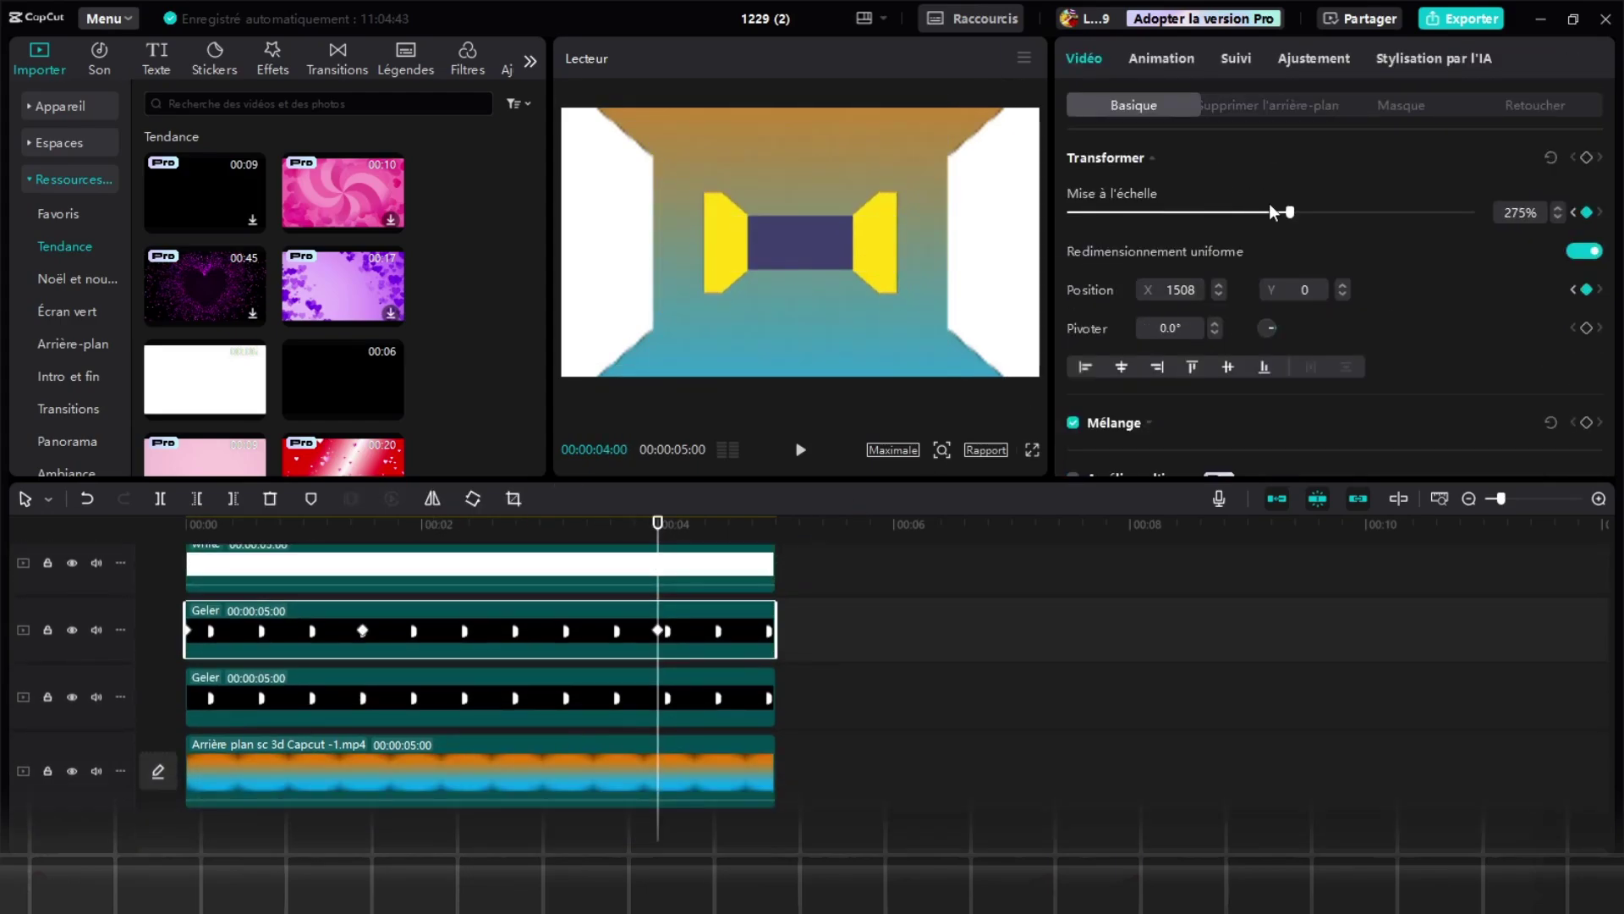
- Reduce the outer right white panel's scale to 183% at 00:00:04:00, move it inward beside the yellow panel and inspect it full-screen
left_click_drag(1288, 210, 1213, 212)
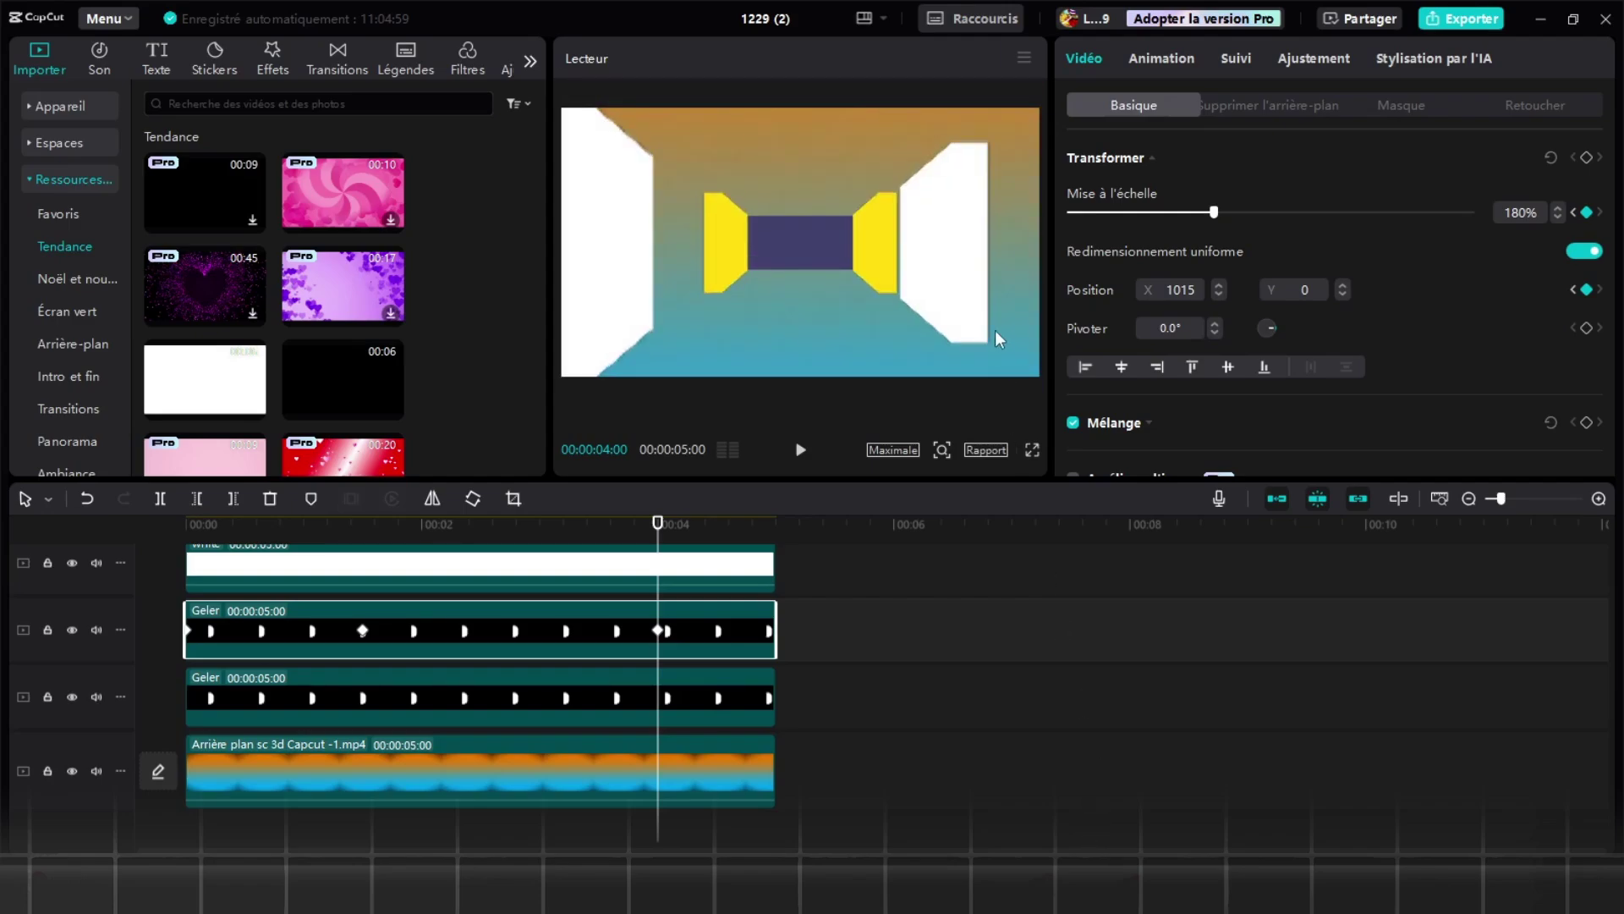
left_click_drag(953, 277, 947, 276)
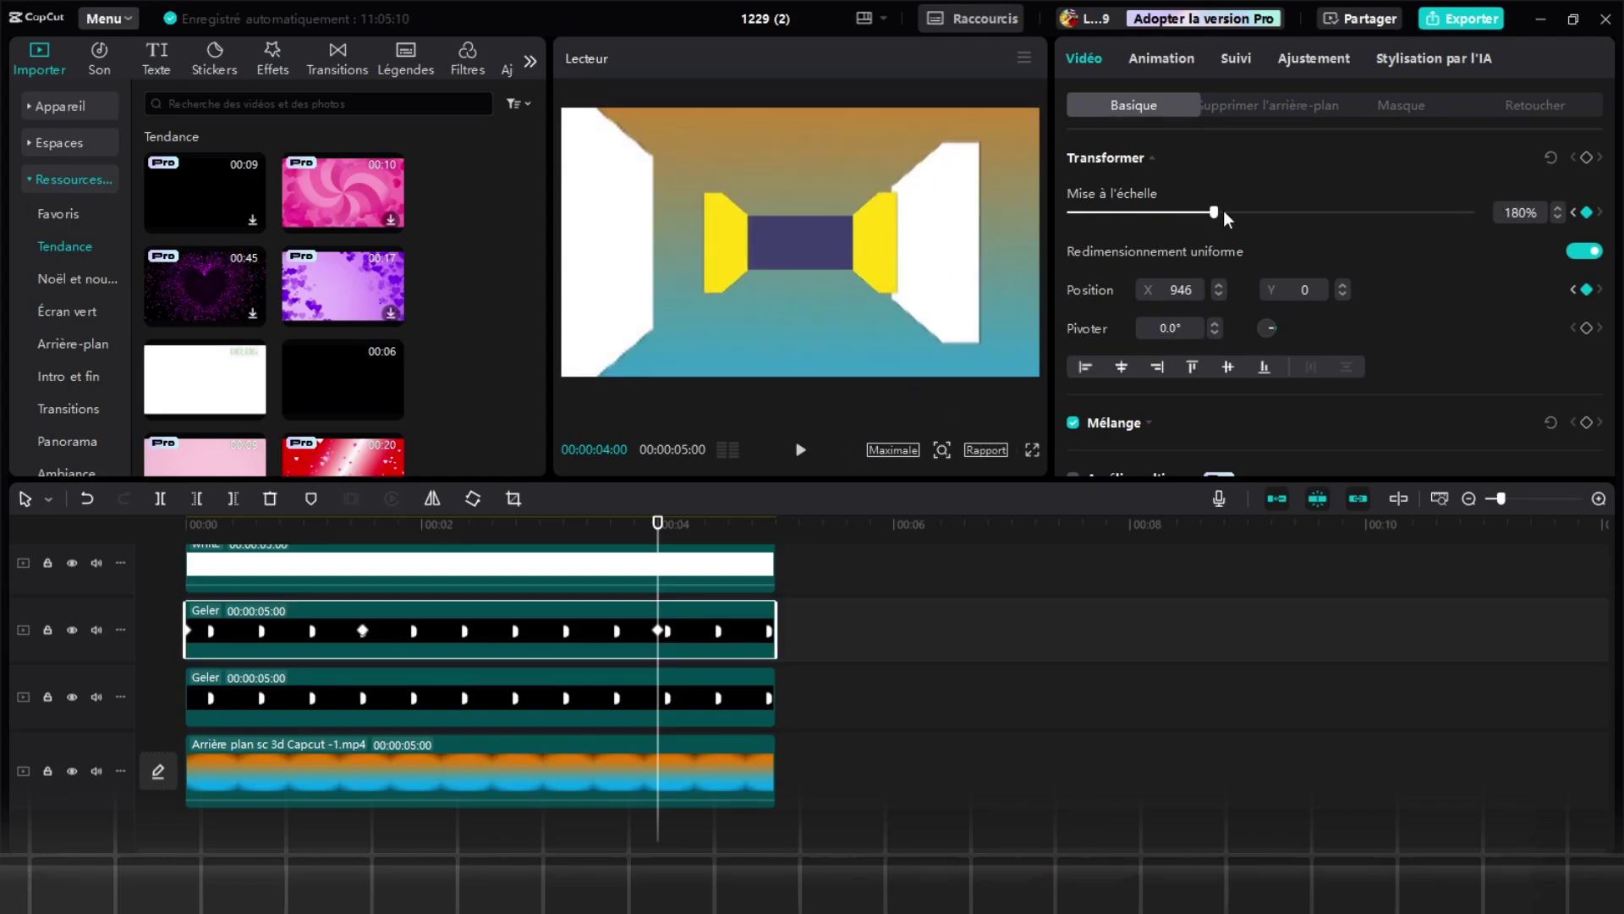
mouse_move(1217, 212)
left_mouse_down()
mouse_move(1198, 211)
mouse_move(1217, 212)
left_mouse_up()
left_click_drag(898, 259, 908, 252)
mouse_move(941, 253)
left_mouse_down()
mouse_move(917, 252)
mouse_move(934, 255)
left_mouse_up()
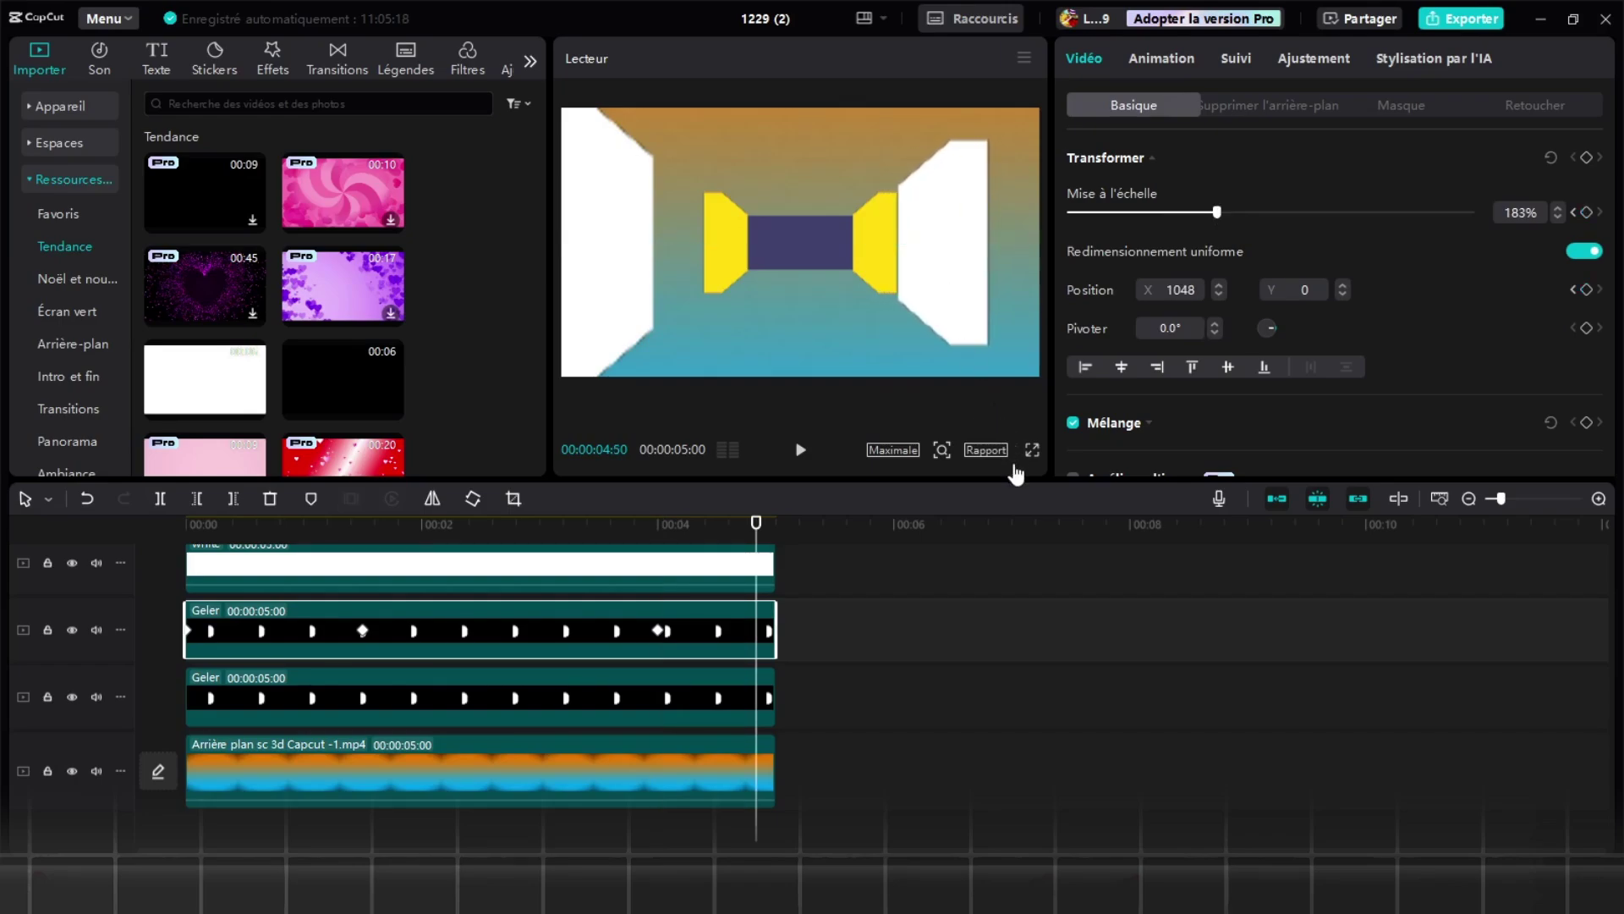
left_click(1032, 449)
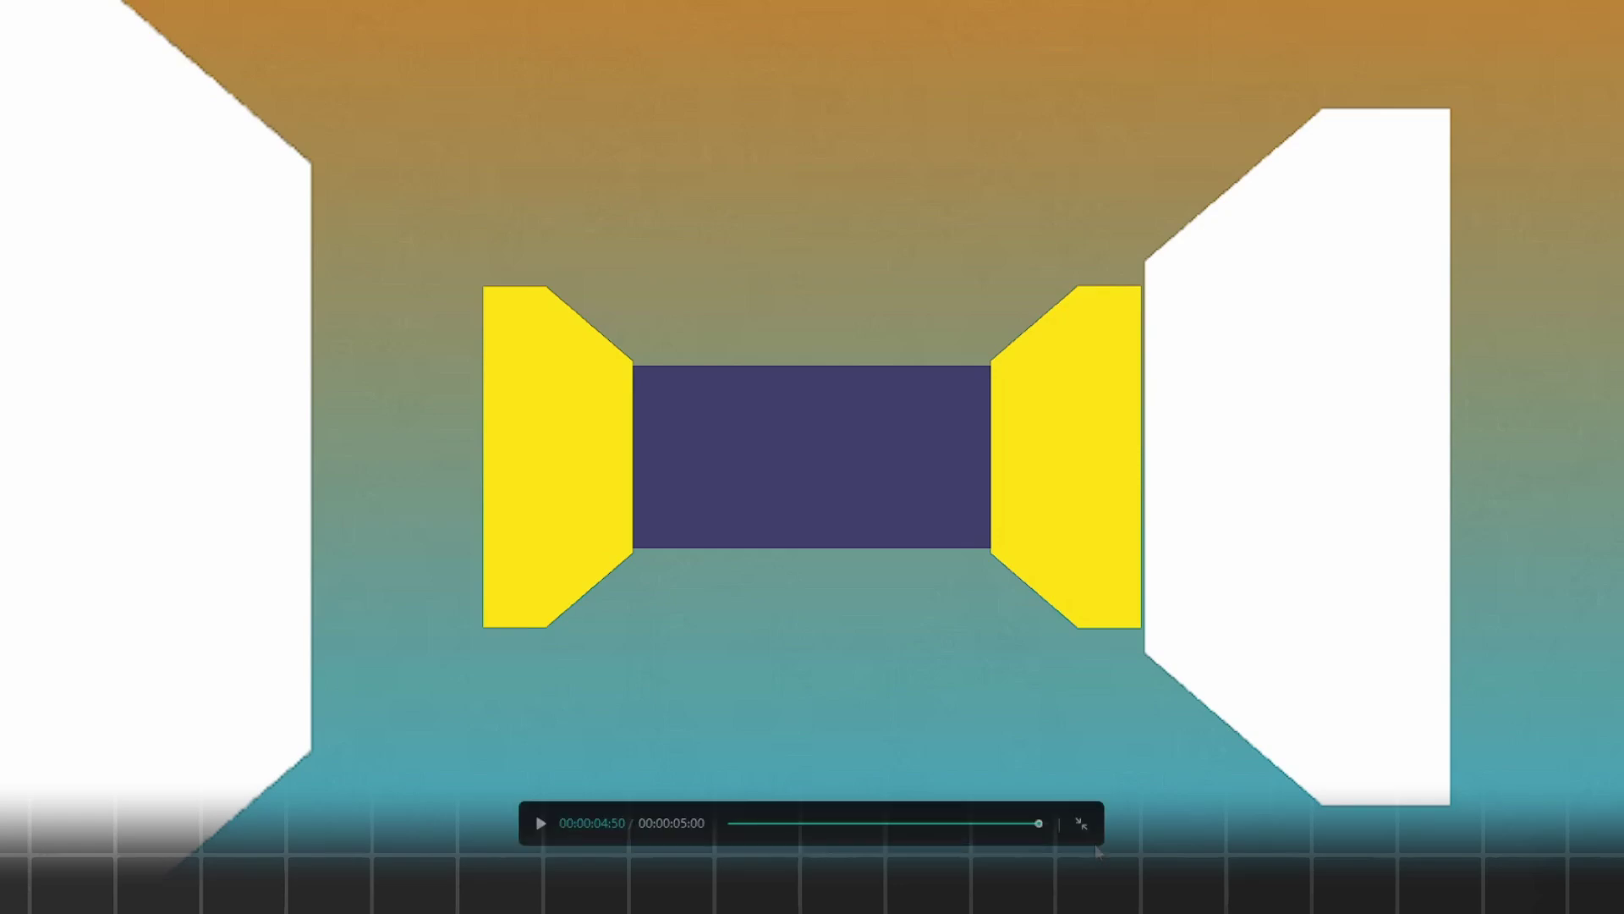
left_click(1081, 823)
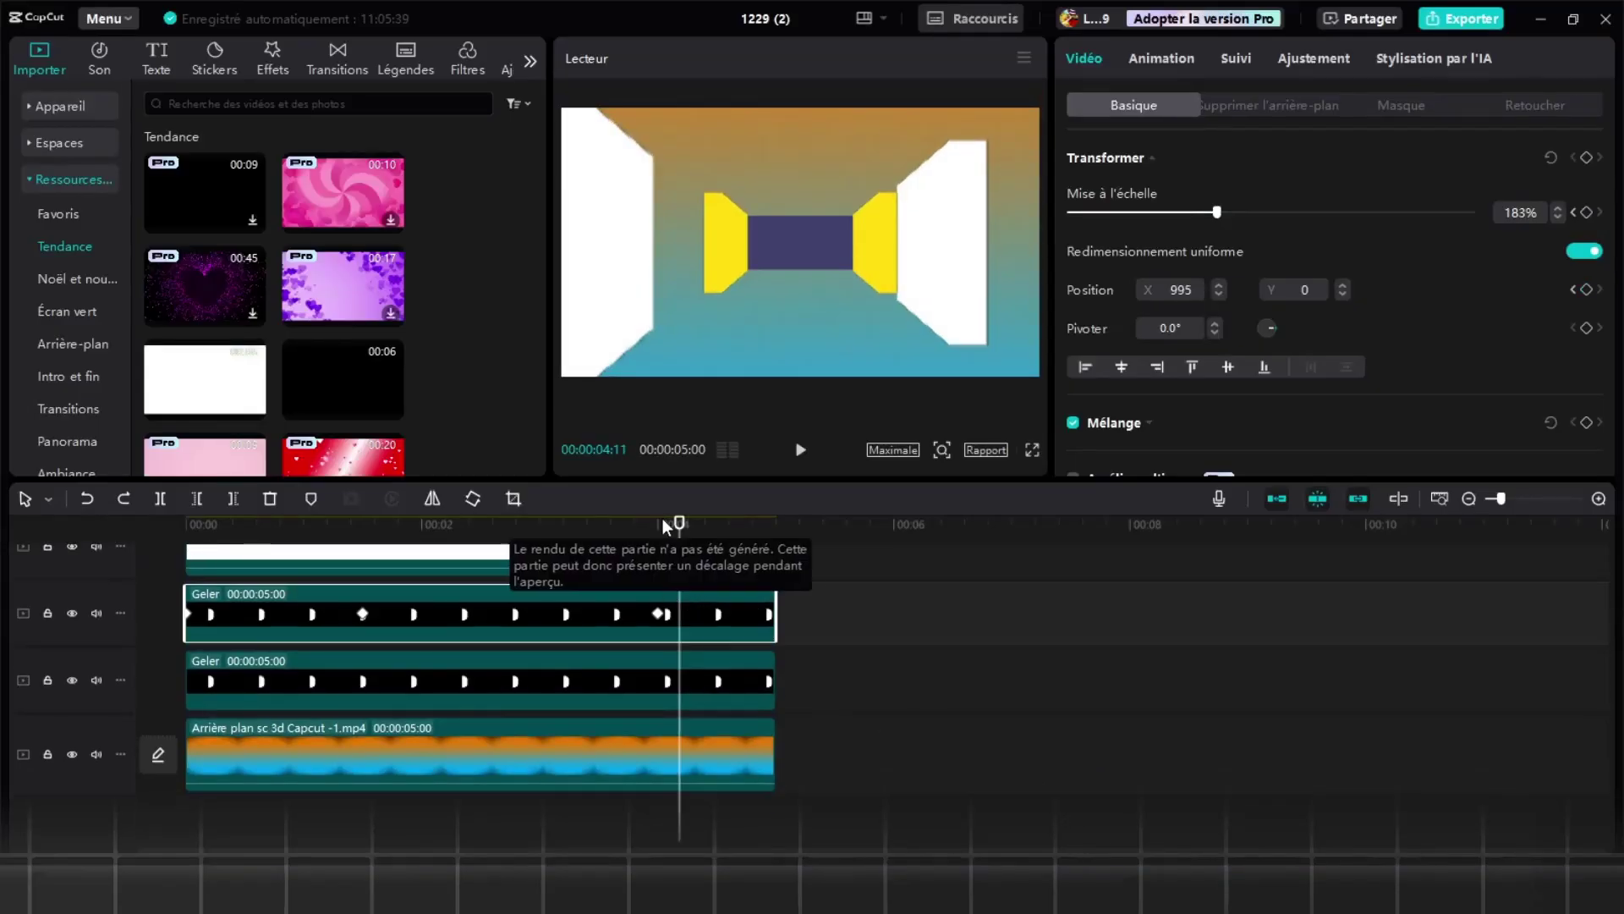
- Fine-tune the outer right white panel to 180% scale at 00:00:04:00, nudge it beside the yellow panel and check the alignment full-screen
left_click_drag(679, 530, 658, 536)
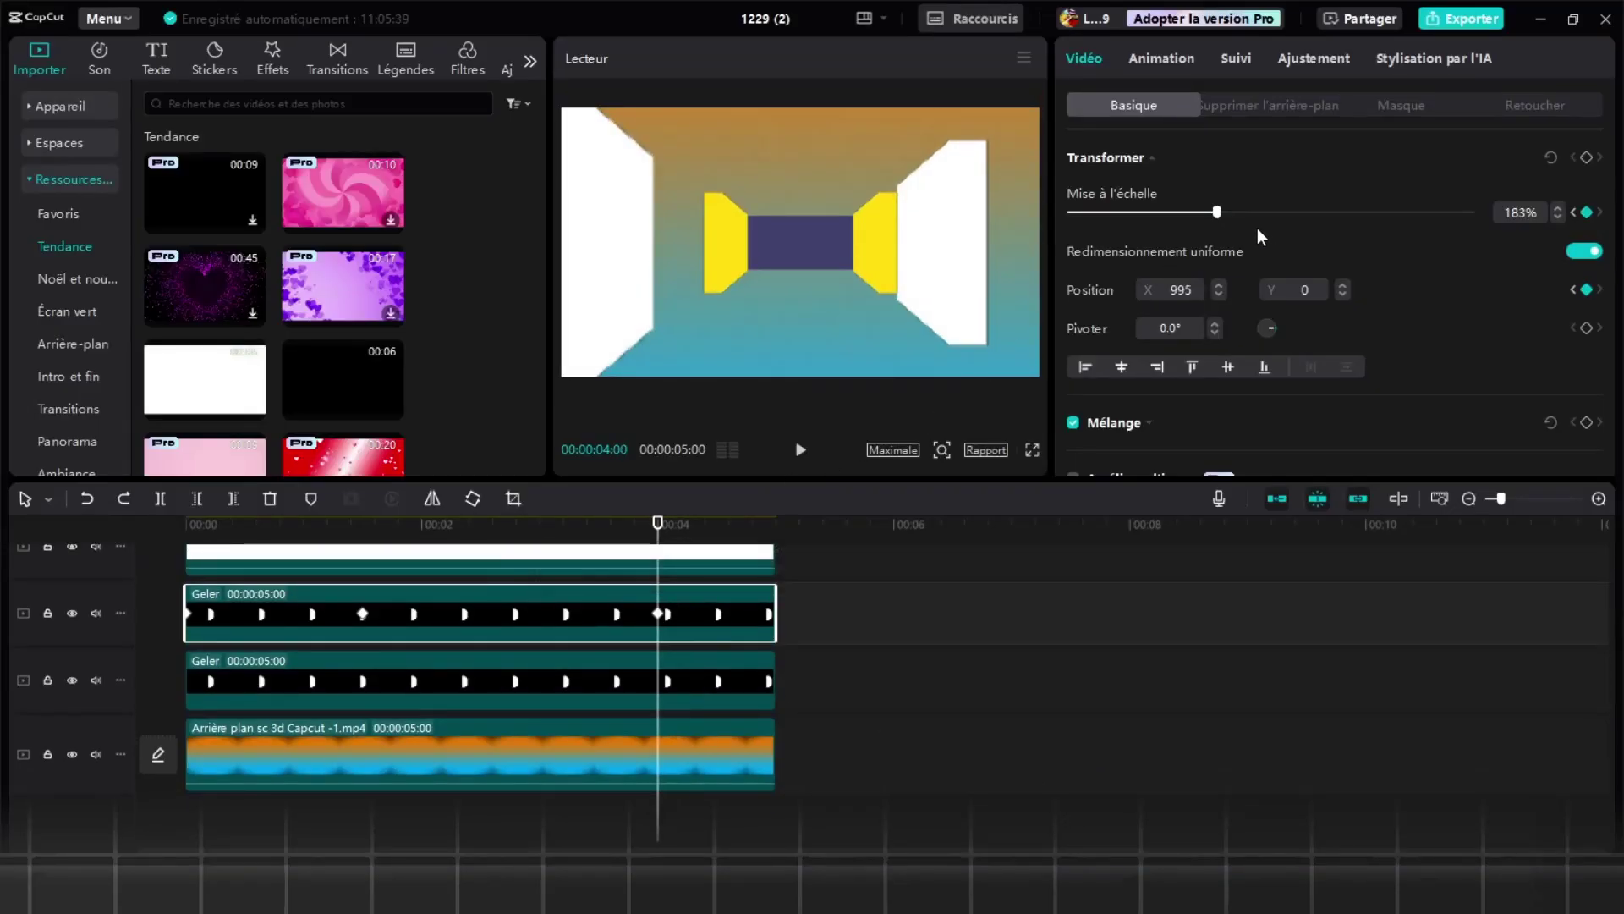
left_click_drag(1217, 212, 1213, 212)
mouse_move(967, 260)
left_mouse_down()
mouse_move(984, 259)
mouse_move(966, 259)
left_mouse_up()
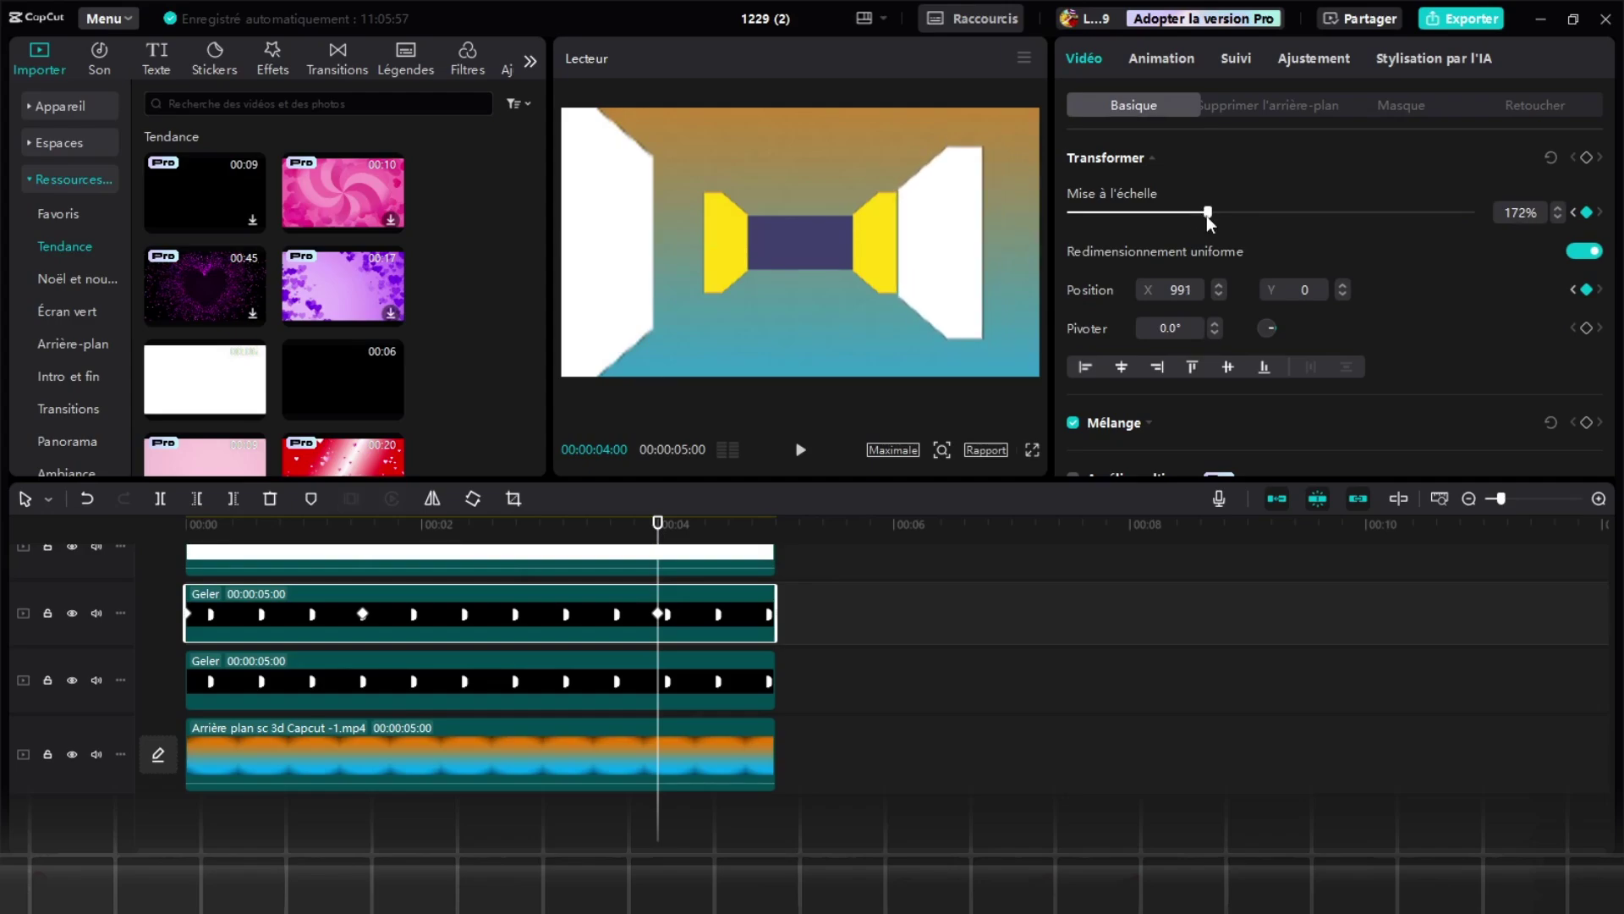
left_click_drag(1212, 212, 1215, 212)
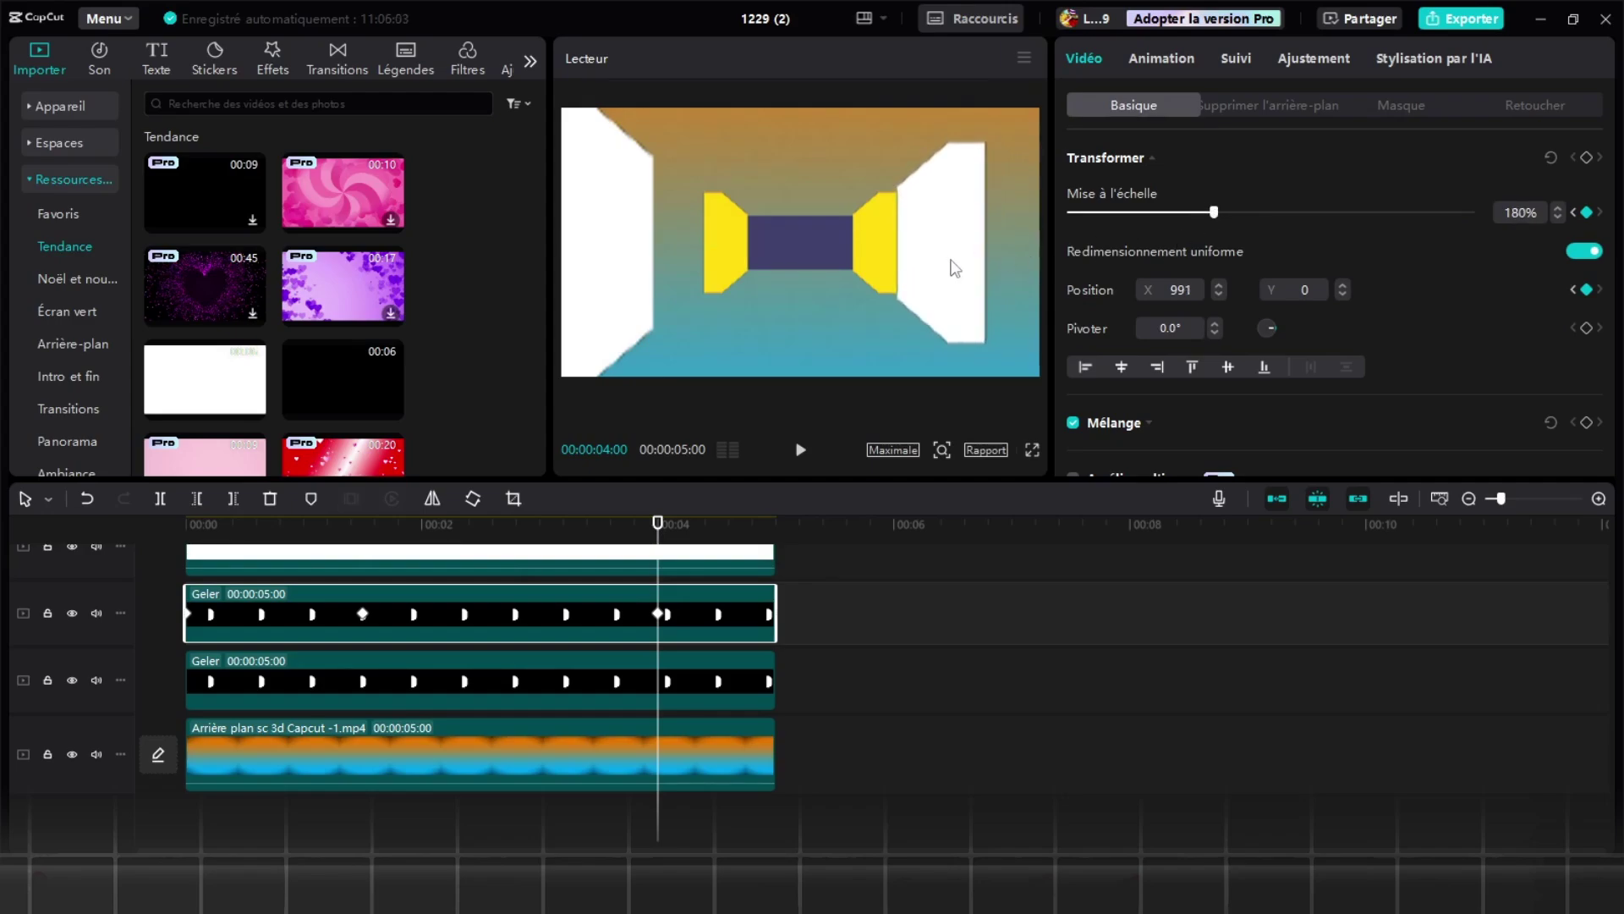
left_click_drag(954, 267, 958, 265)
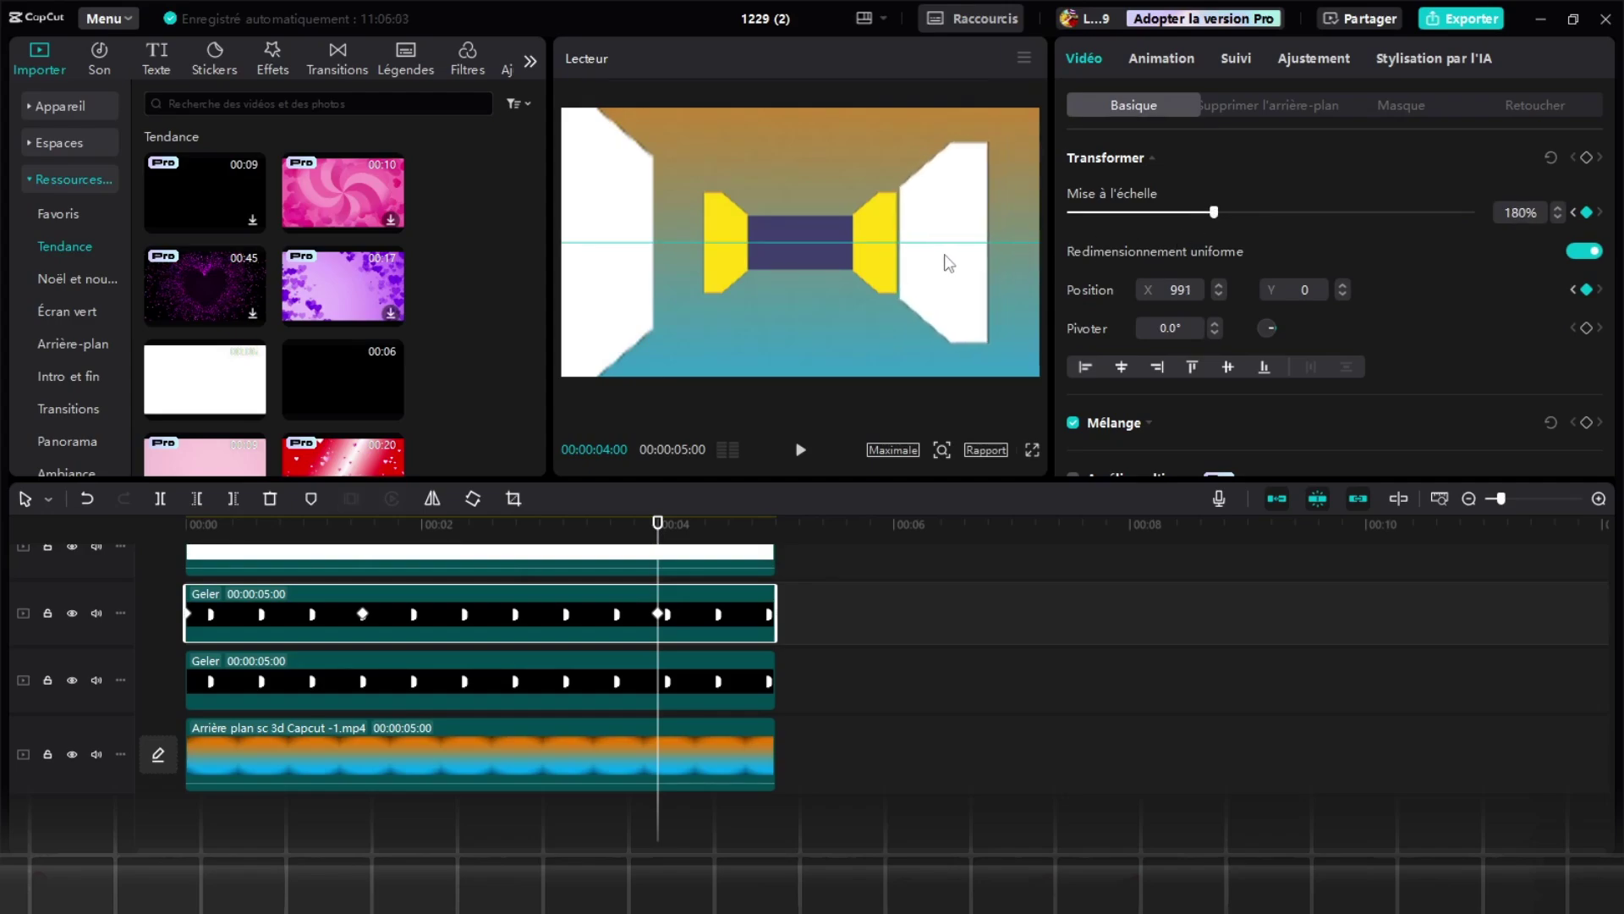
left_click(1033, 451)
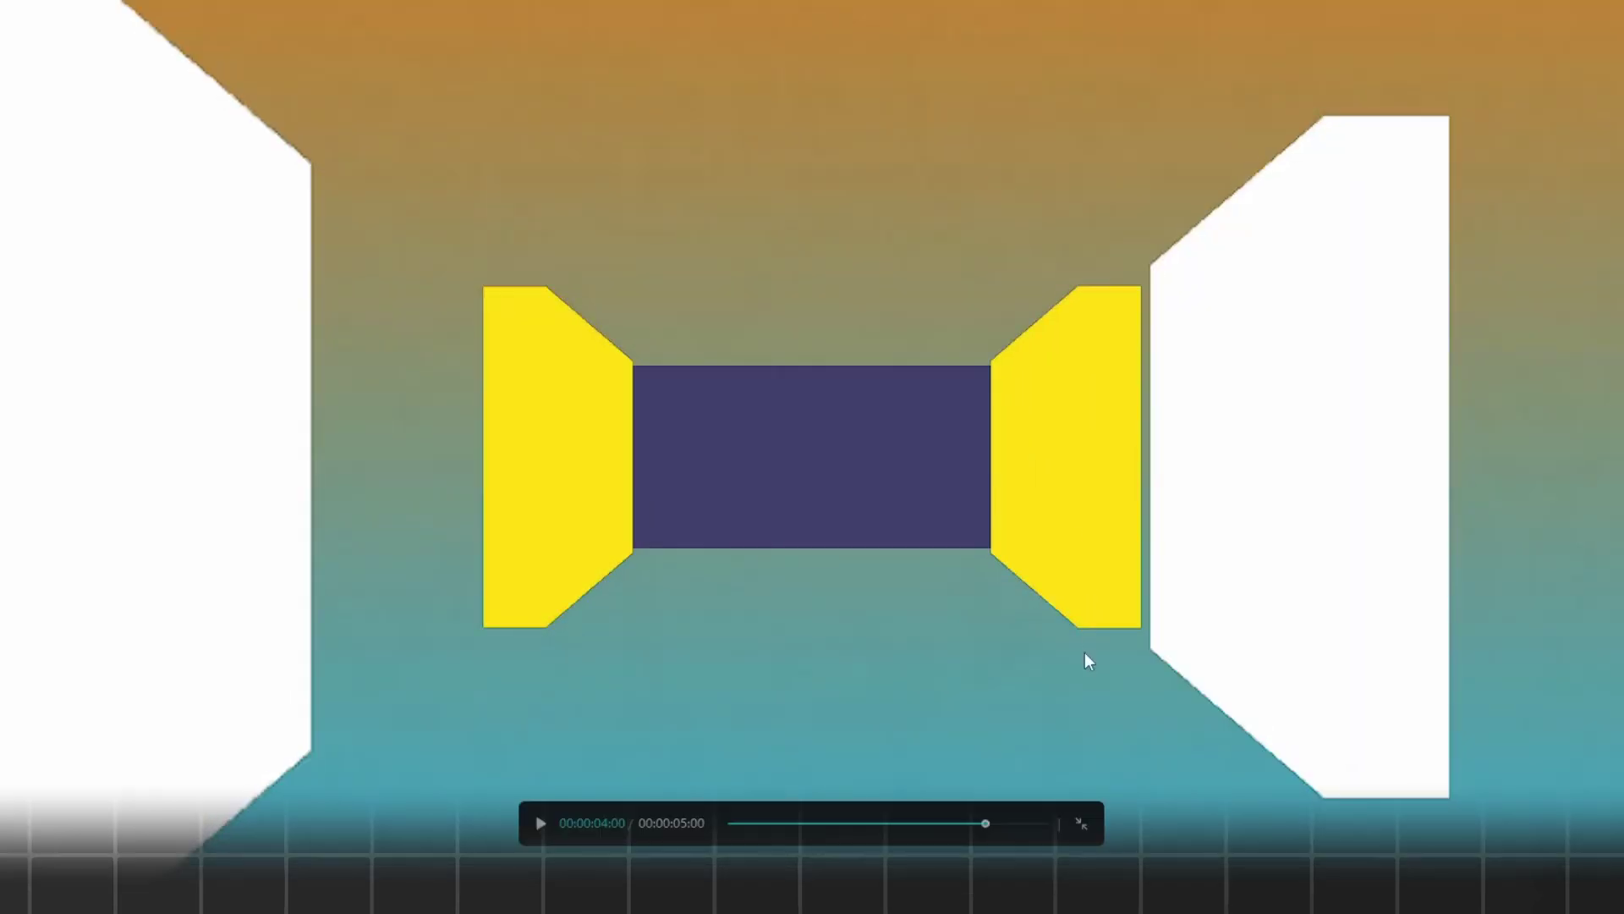
- Set the outer left white panel's scale to 180% at 00:00:04:00
left_click(1083, 810)
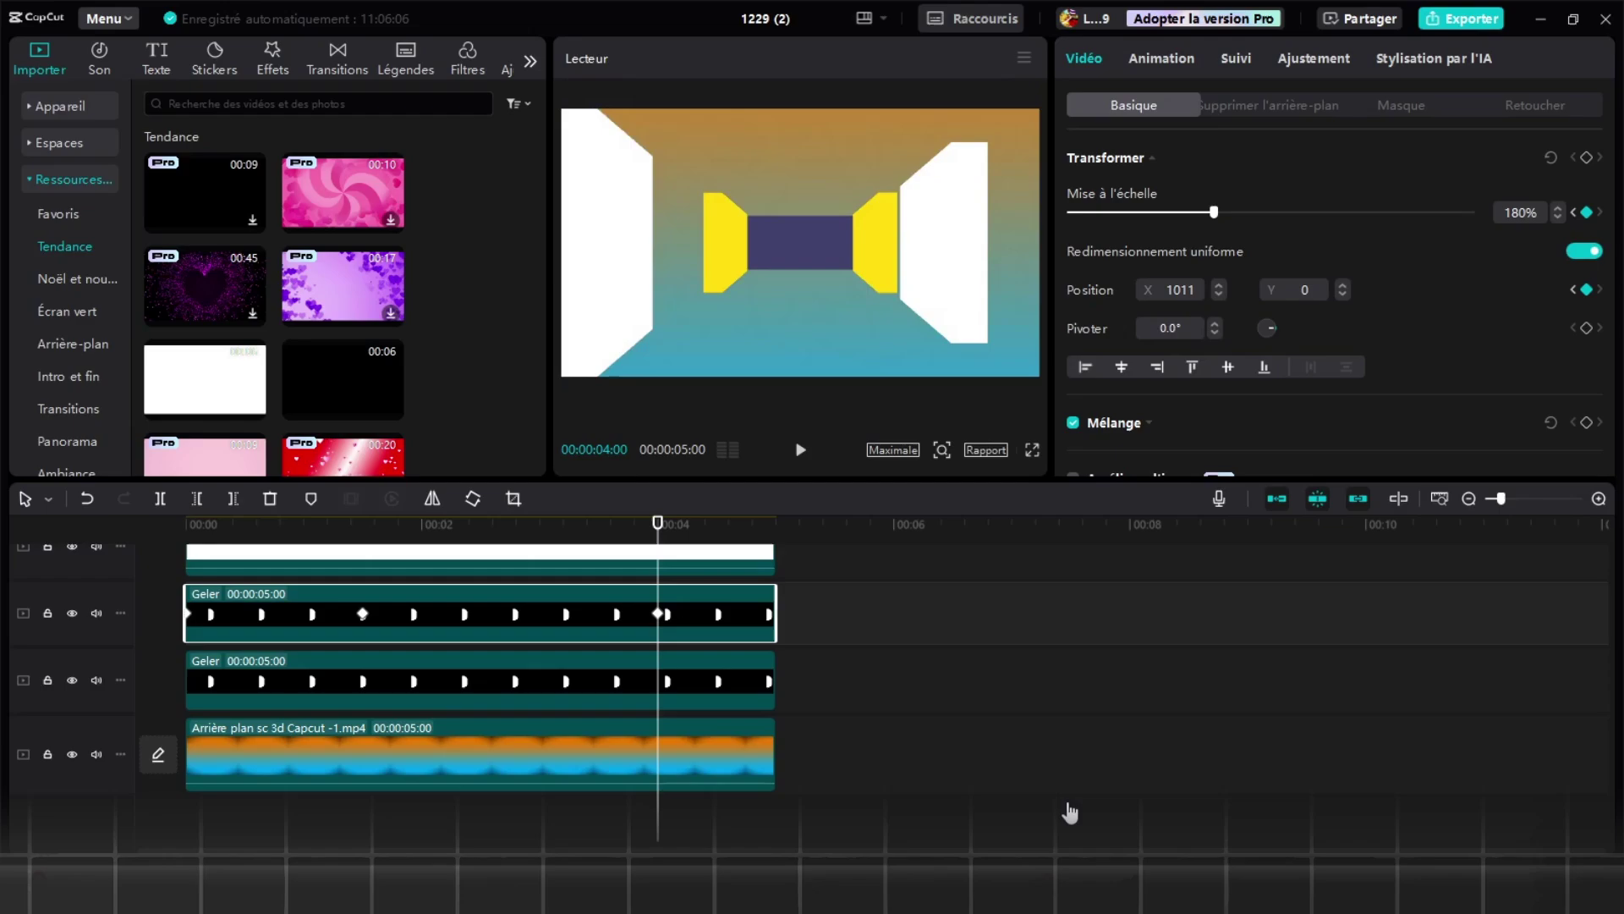
left_click(696, 680)
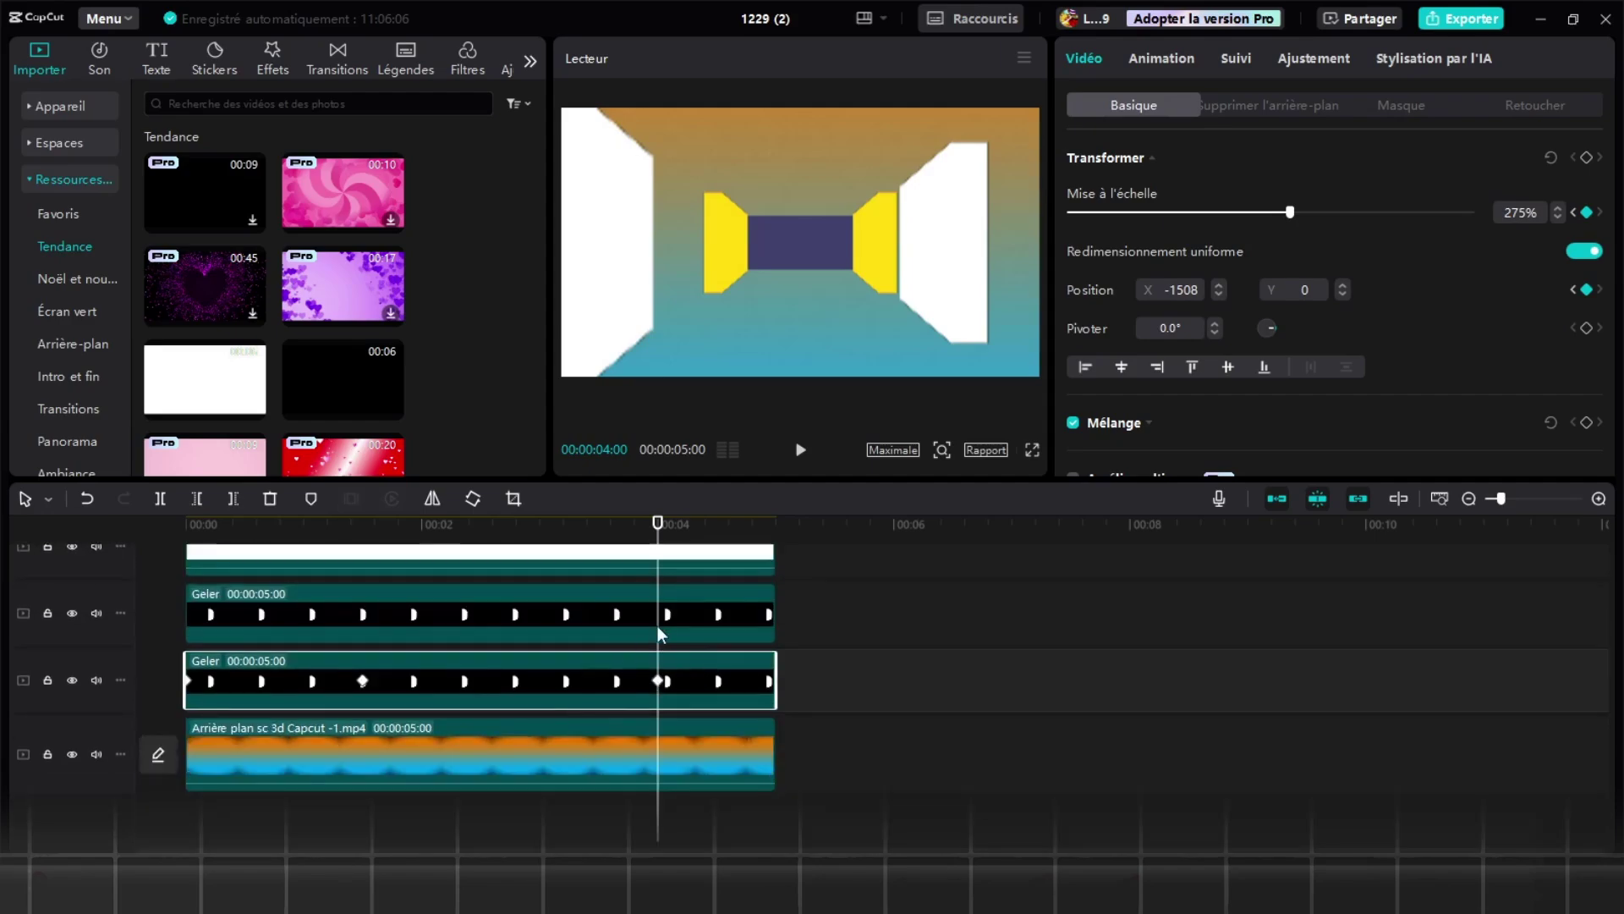
left_click(658, 628)
left_click(724, 684)
left_click(1515, 212)
type("180")
key("Return")
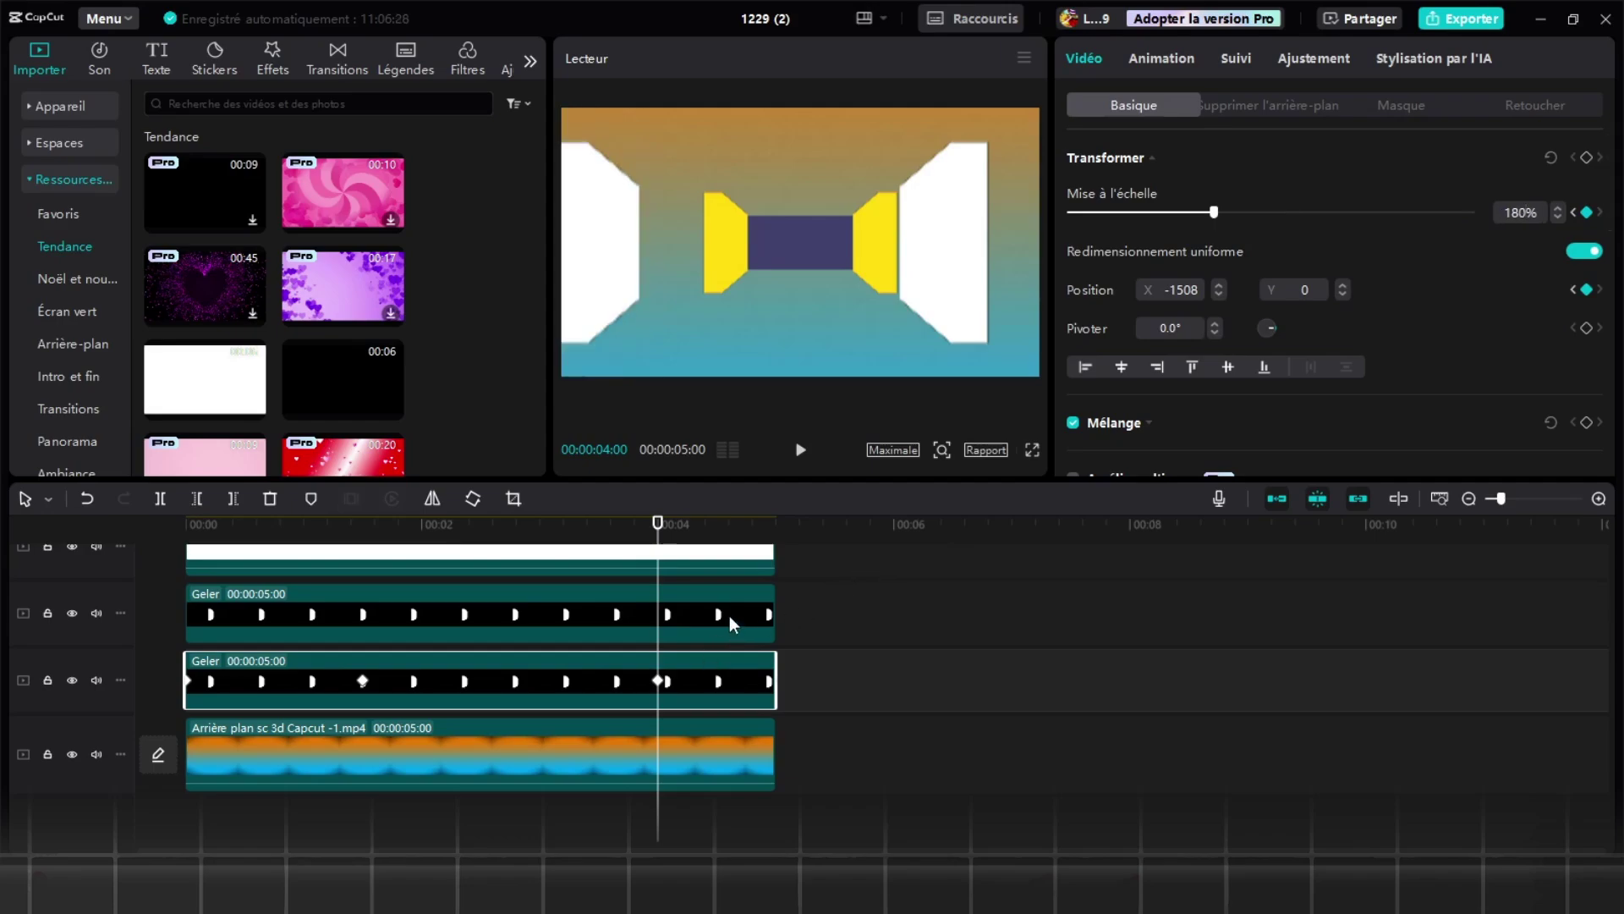
- Set the outer left white panel's X position to -1011 at 00:00:04:00, mirroring the outer right white panel
left_click(729, 616)
left_click(713, 677)
left_click_drag(1170, 290, 1274, 288)
type("1011")
key("Return")
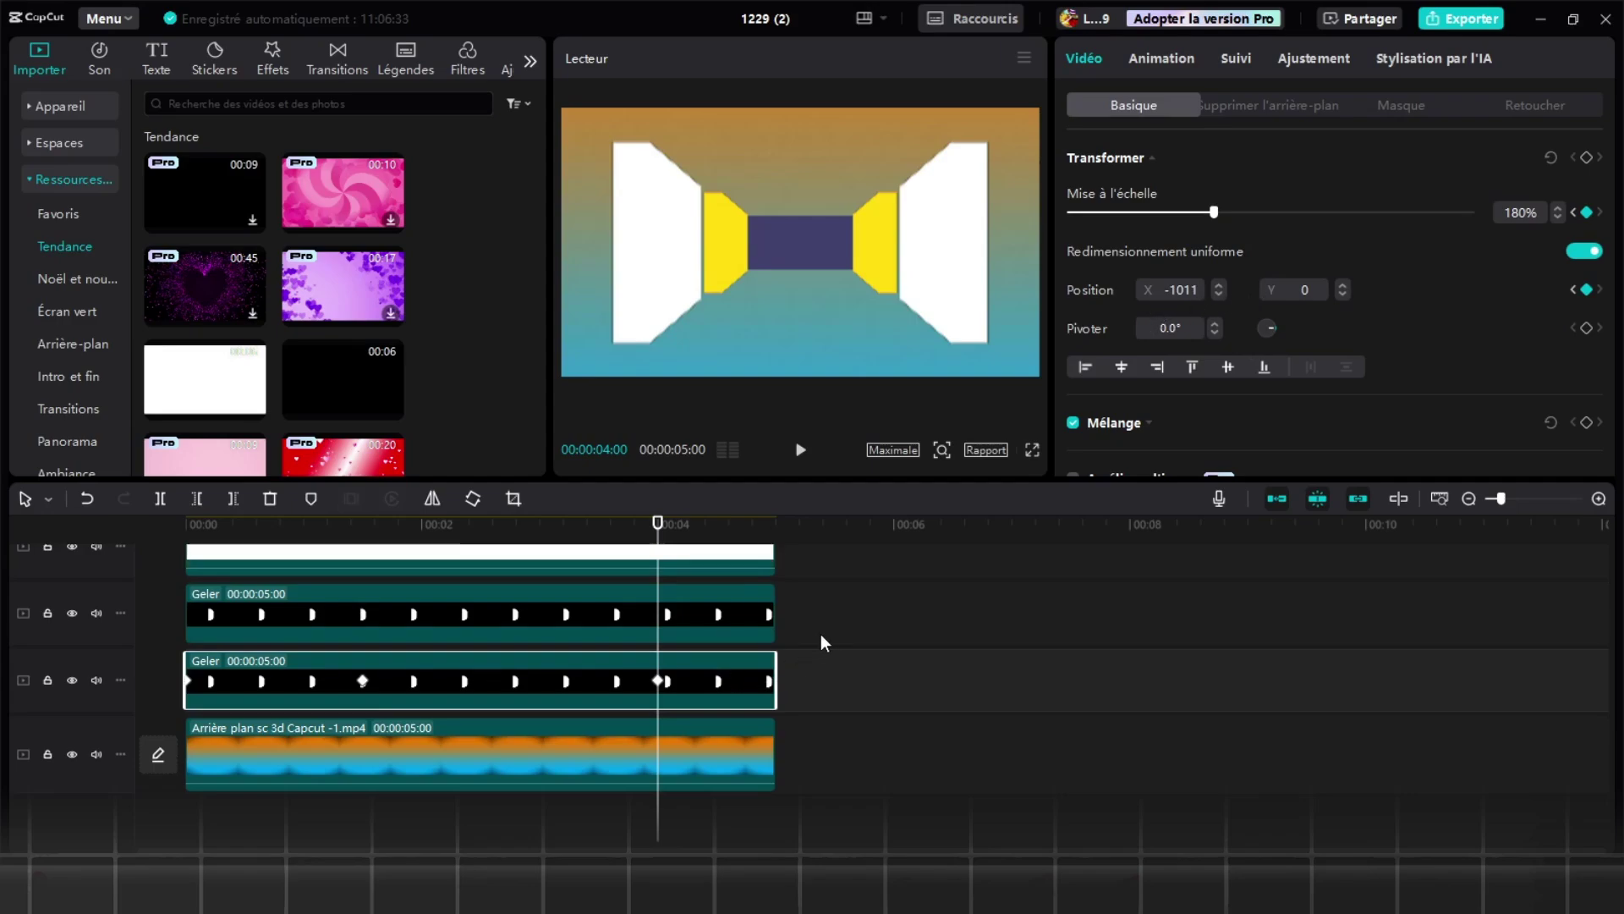
- Duplicate the outer right white panel's clip onto its own track, starting at 00:00:01:30 and lasting 00:00:03:30
scroll(724, 633, "up", 1)
scroll(724, 633, "down", 1)
scroll(550, 673, "up", 3)
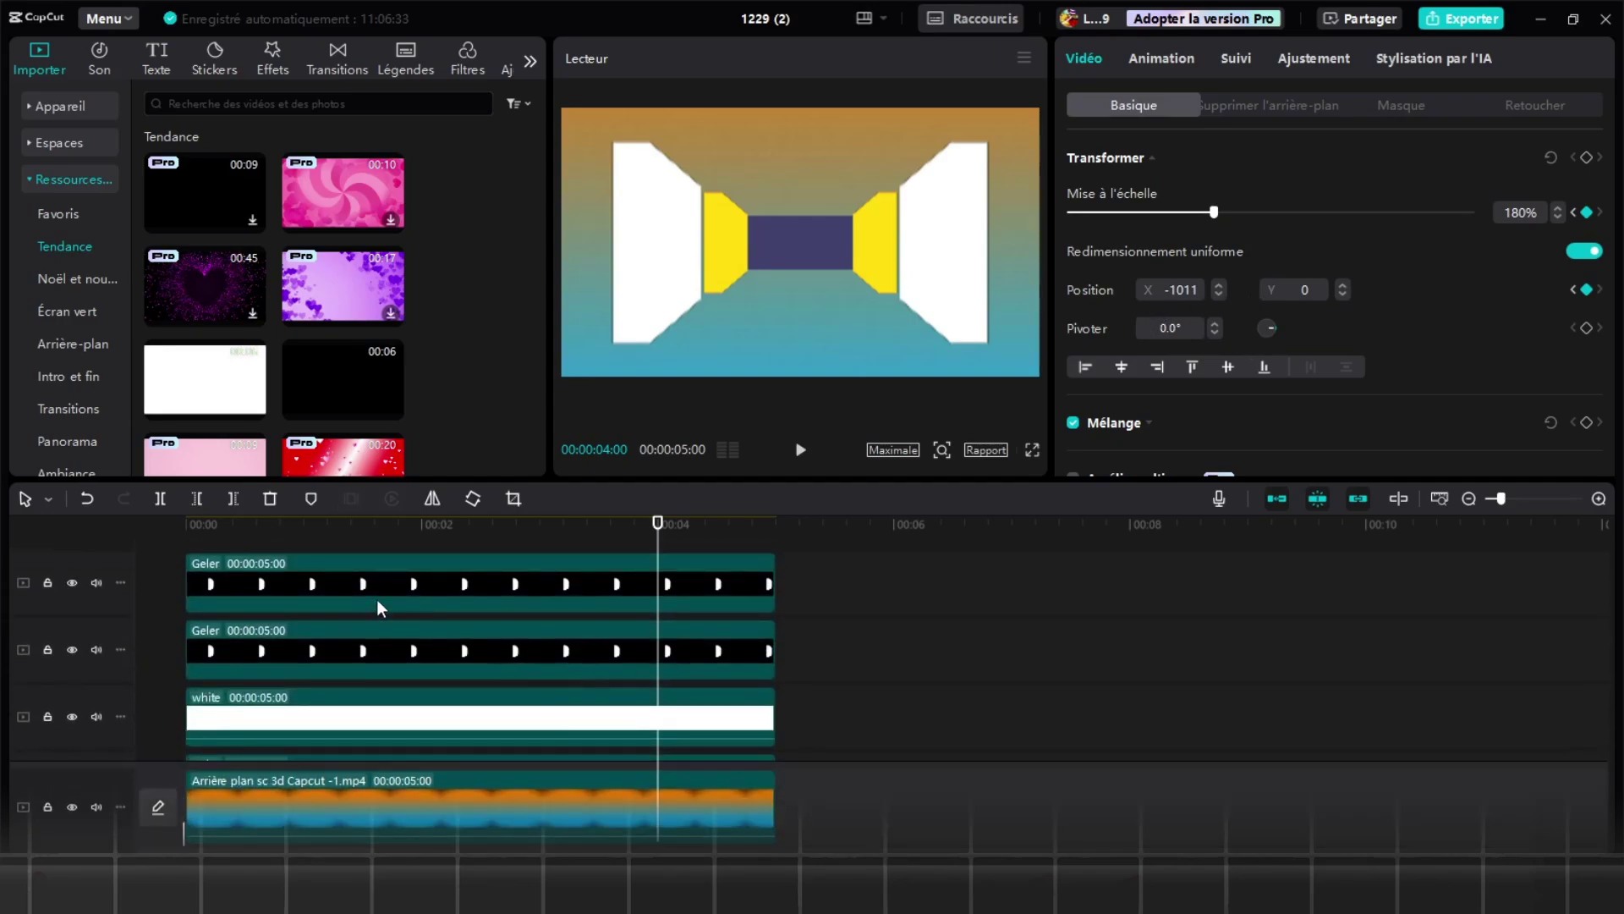
left_click(400, 575)
scroll(406, 562, "down", 1)
scroll(406, 562, "up", 1)
left_click_drag(401, 564, 363, 559)
scroll(399, 562, "down", 3)
left_click(396, 673)
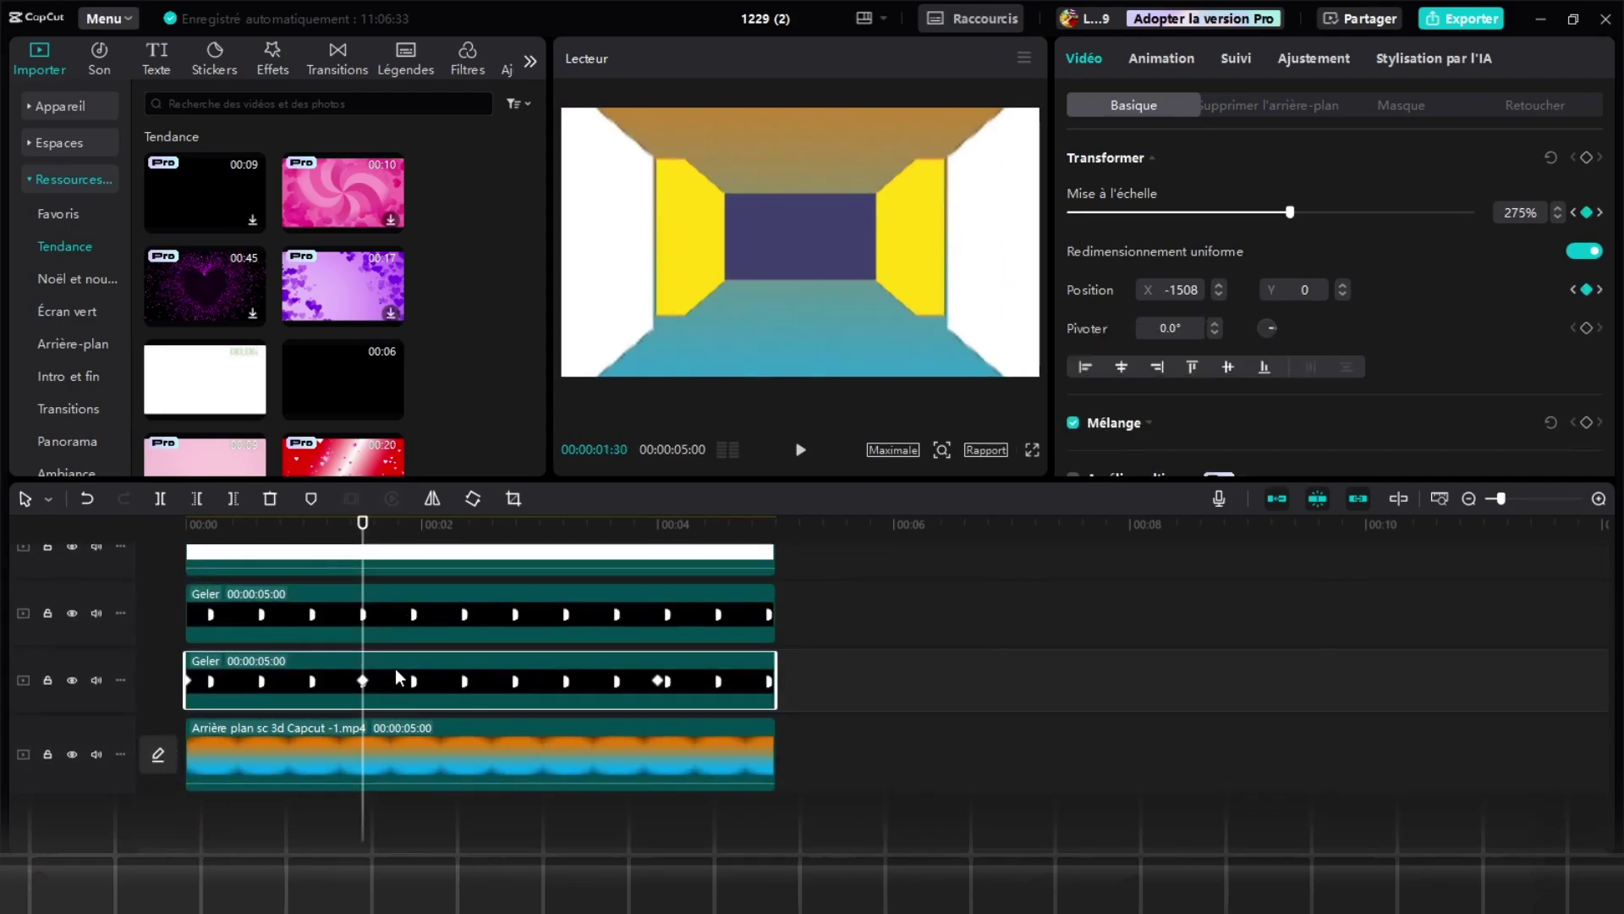
left_click_drag(405, 613, 362, 606)
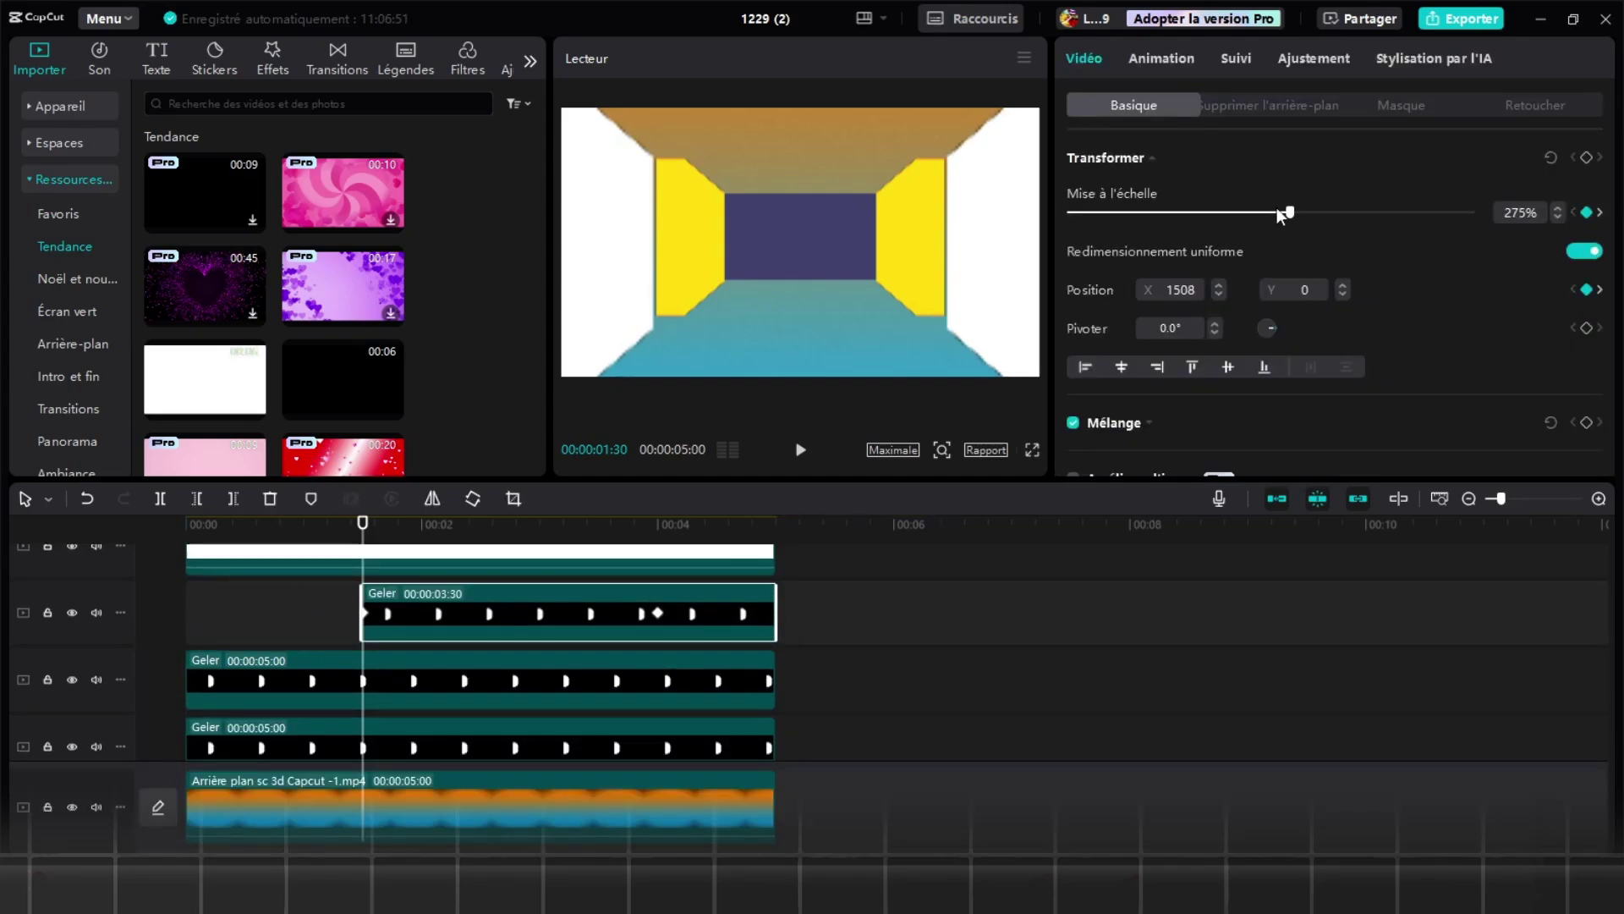
- Turn the duplicated right panel yellow with colour adjustments, including temperature 50, with the playhead at 00:00:04:00
left_click_drag(363, 523, 658, 523)
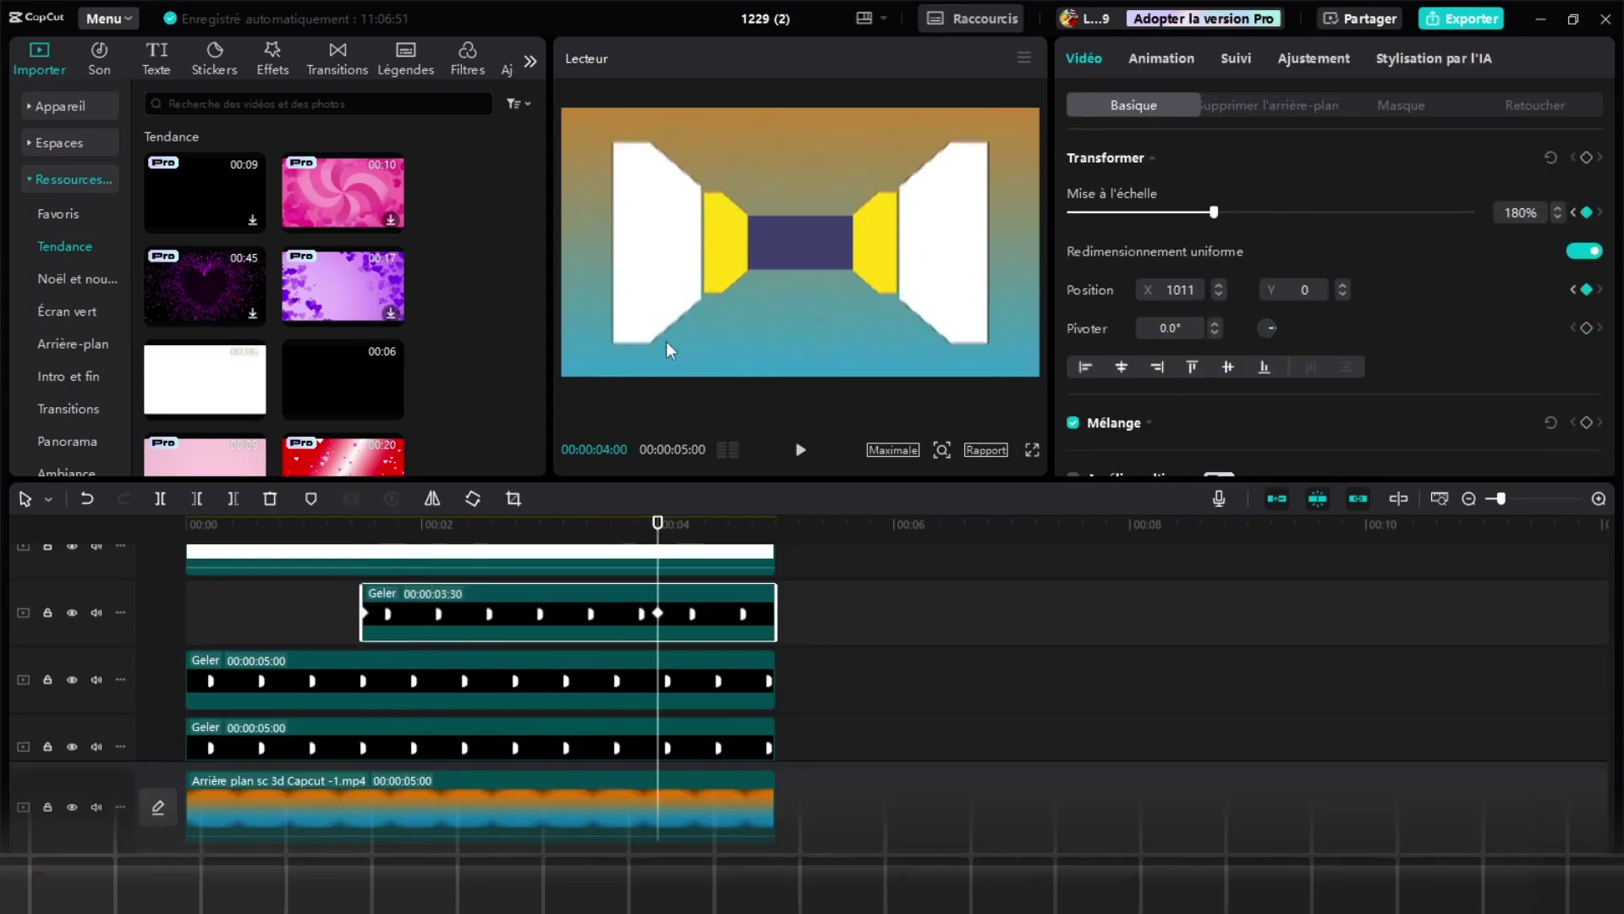
left_click(1313, 57)
left_click_drag(1270, 341, 1498, 319)
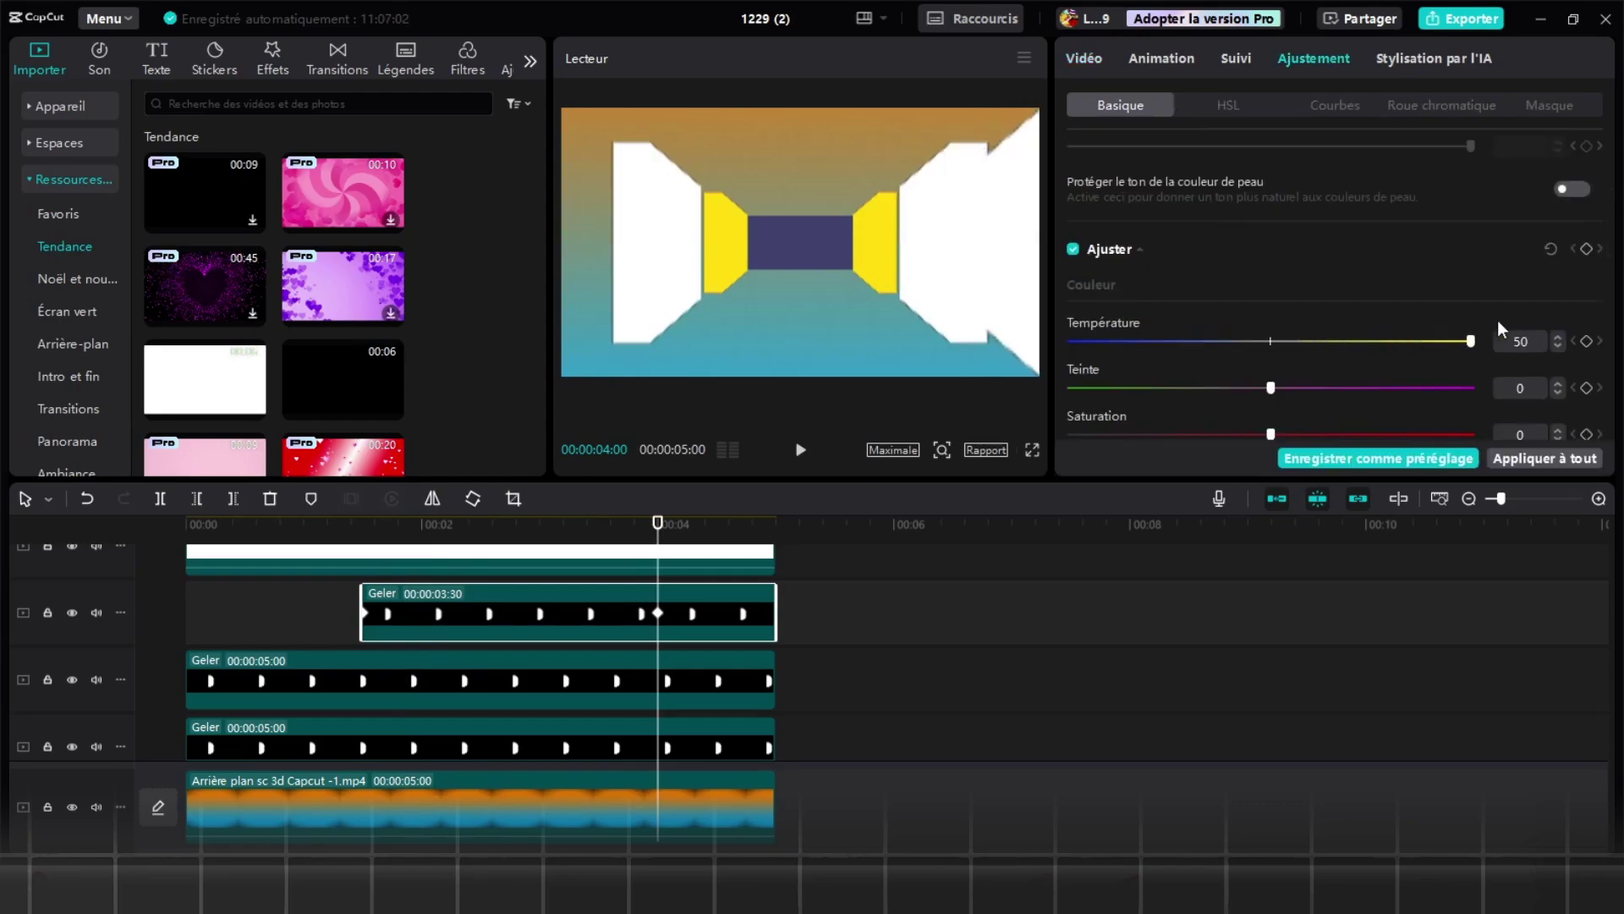
left_click(1085, 59)
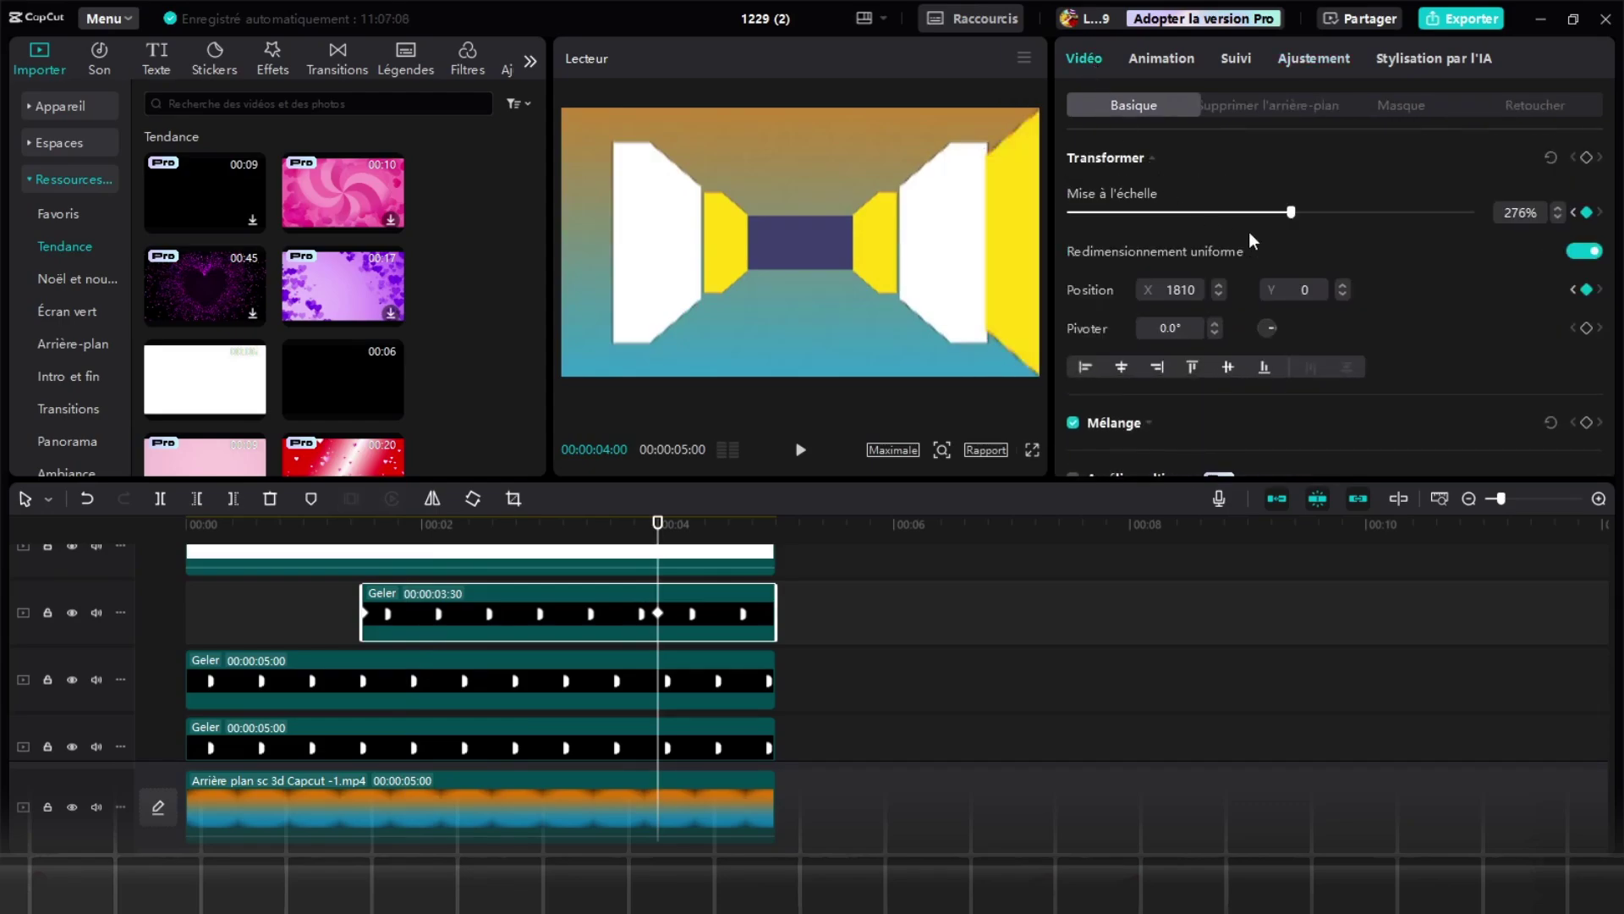
- Enlarge the new right yellow panel to 334% at 00:00:04:00, place it at X 1777 and check the alignment full-screen
left_click_drag(1298, 209, 1317, 205)
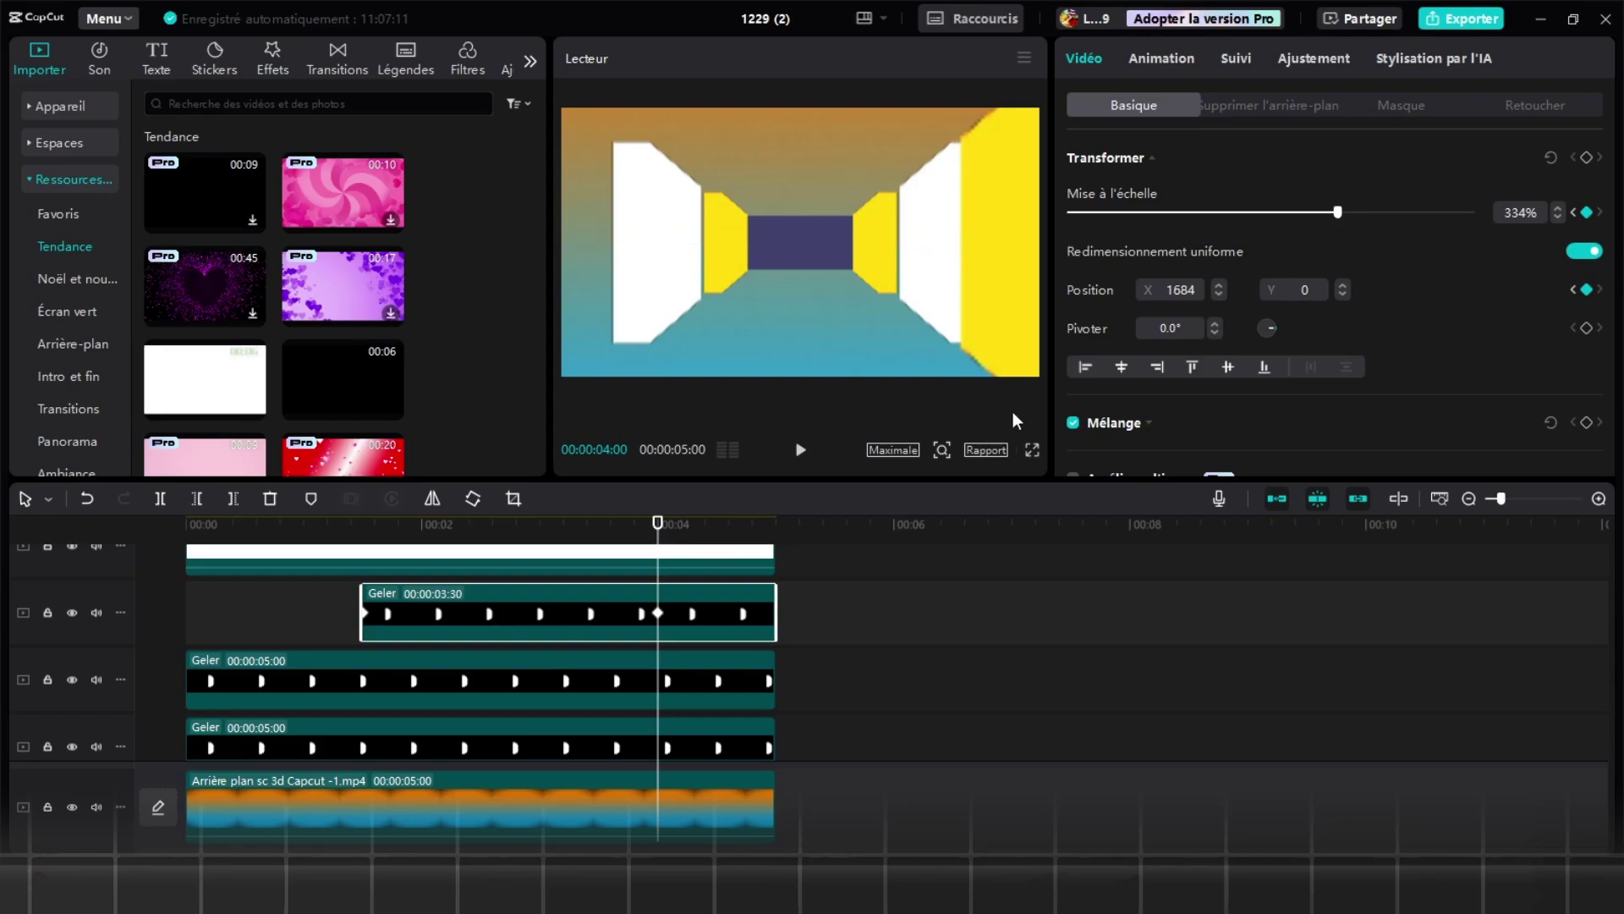
left_click(1033, 449)
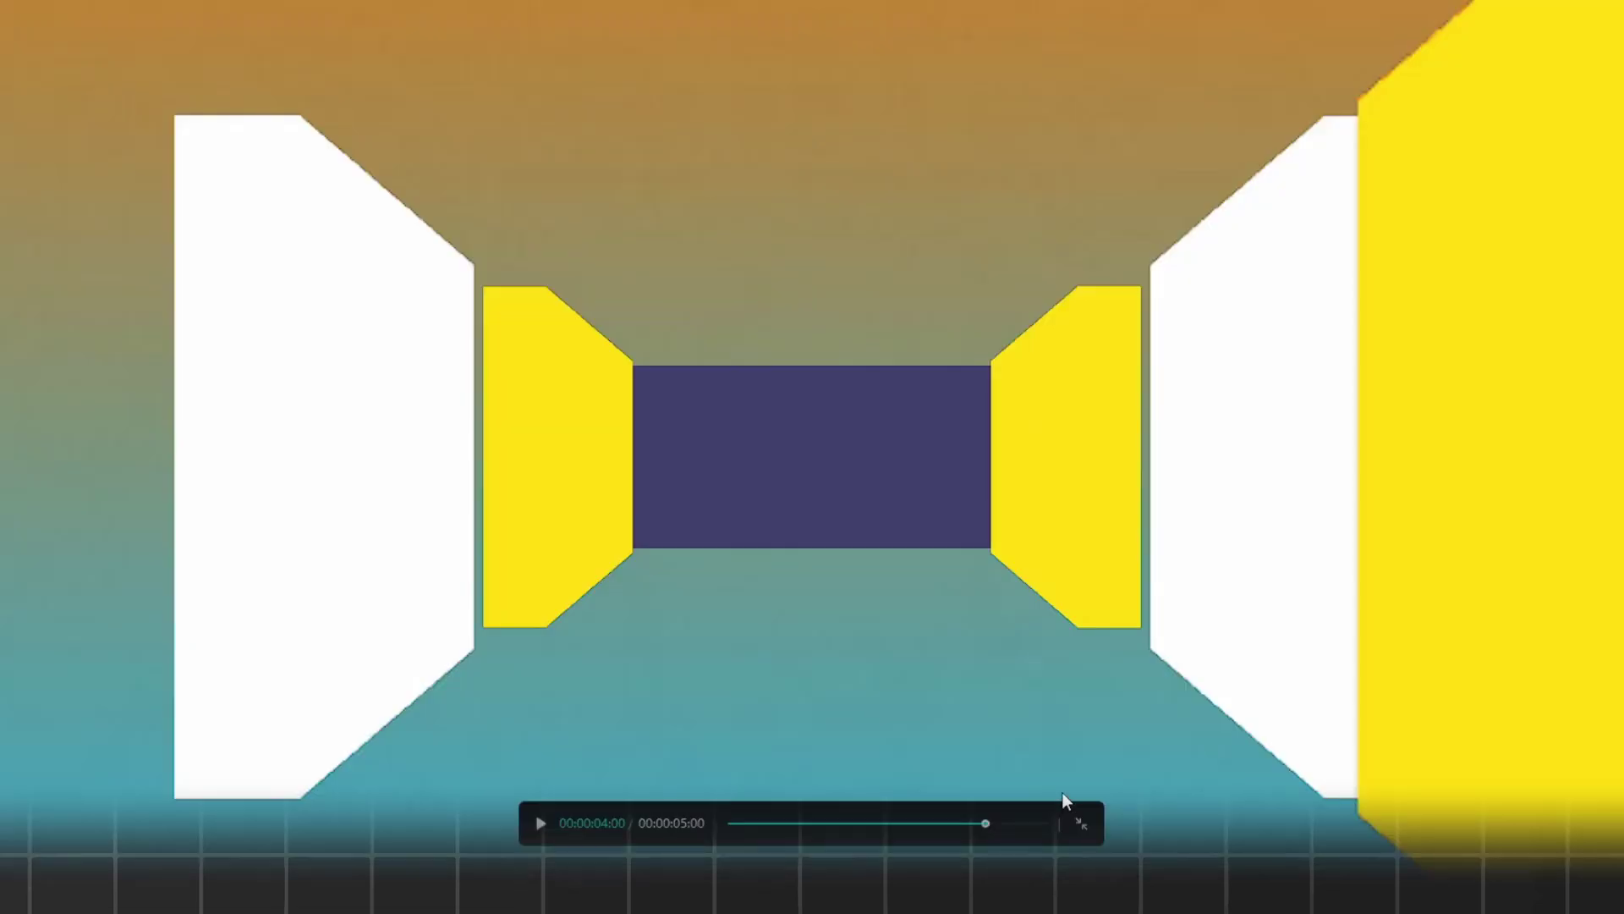
left_click(1081, 823)
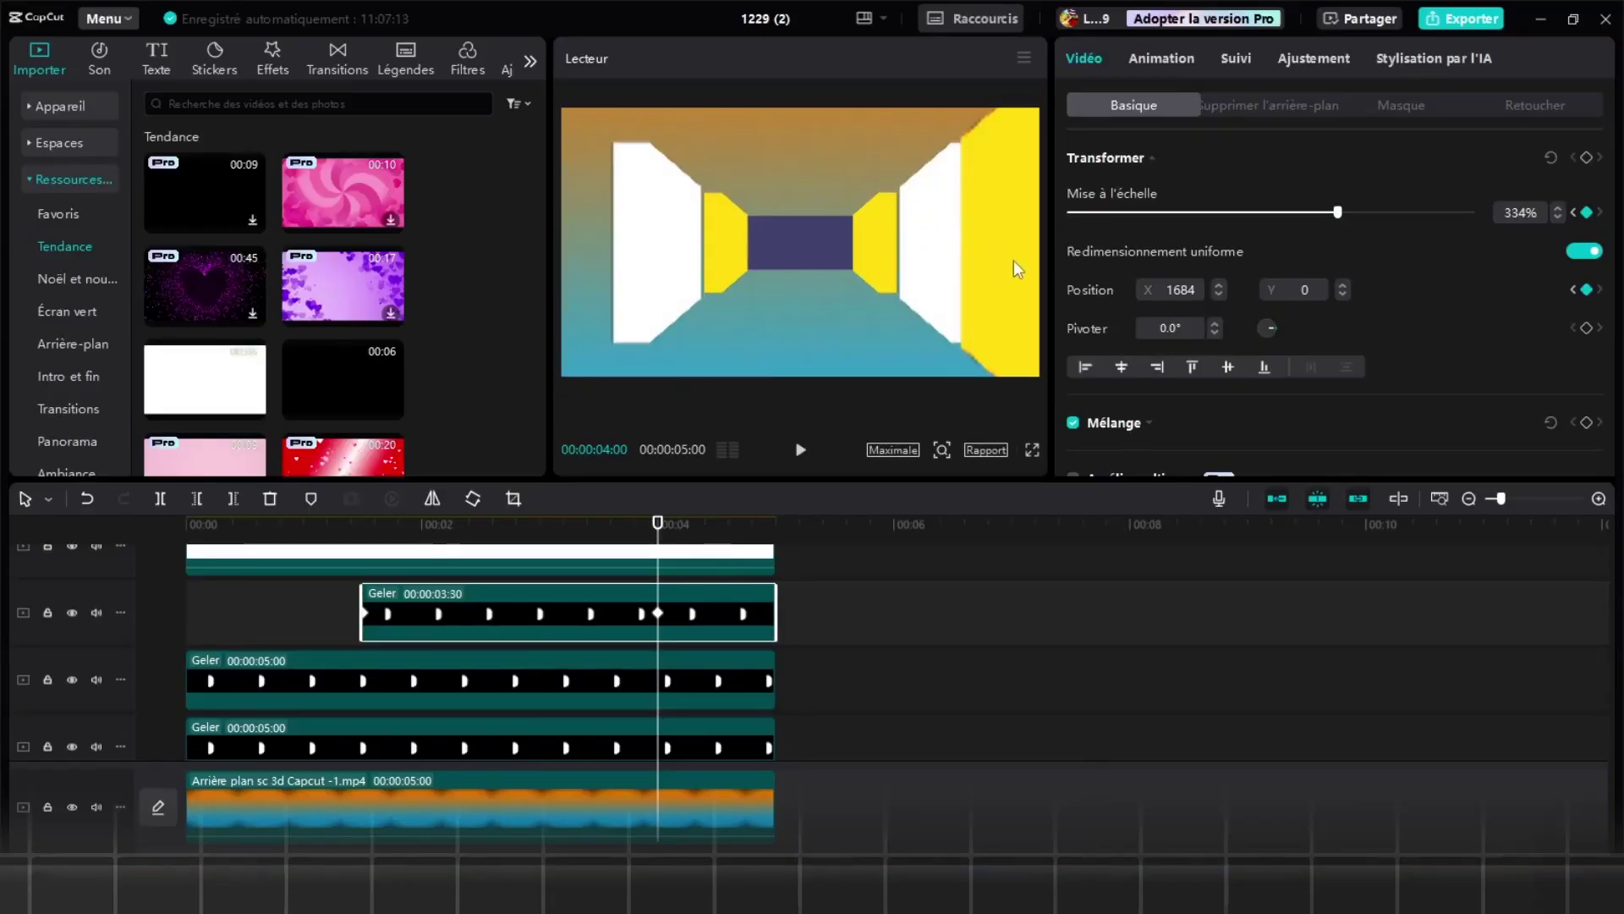
left_click(1032, 449)
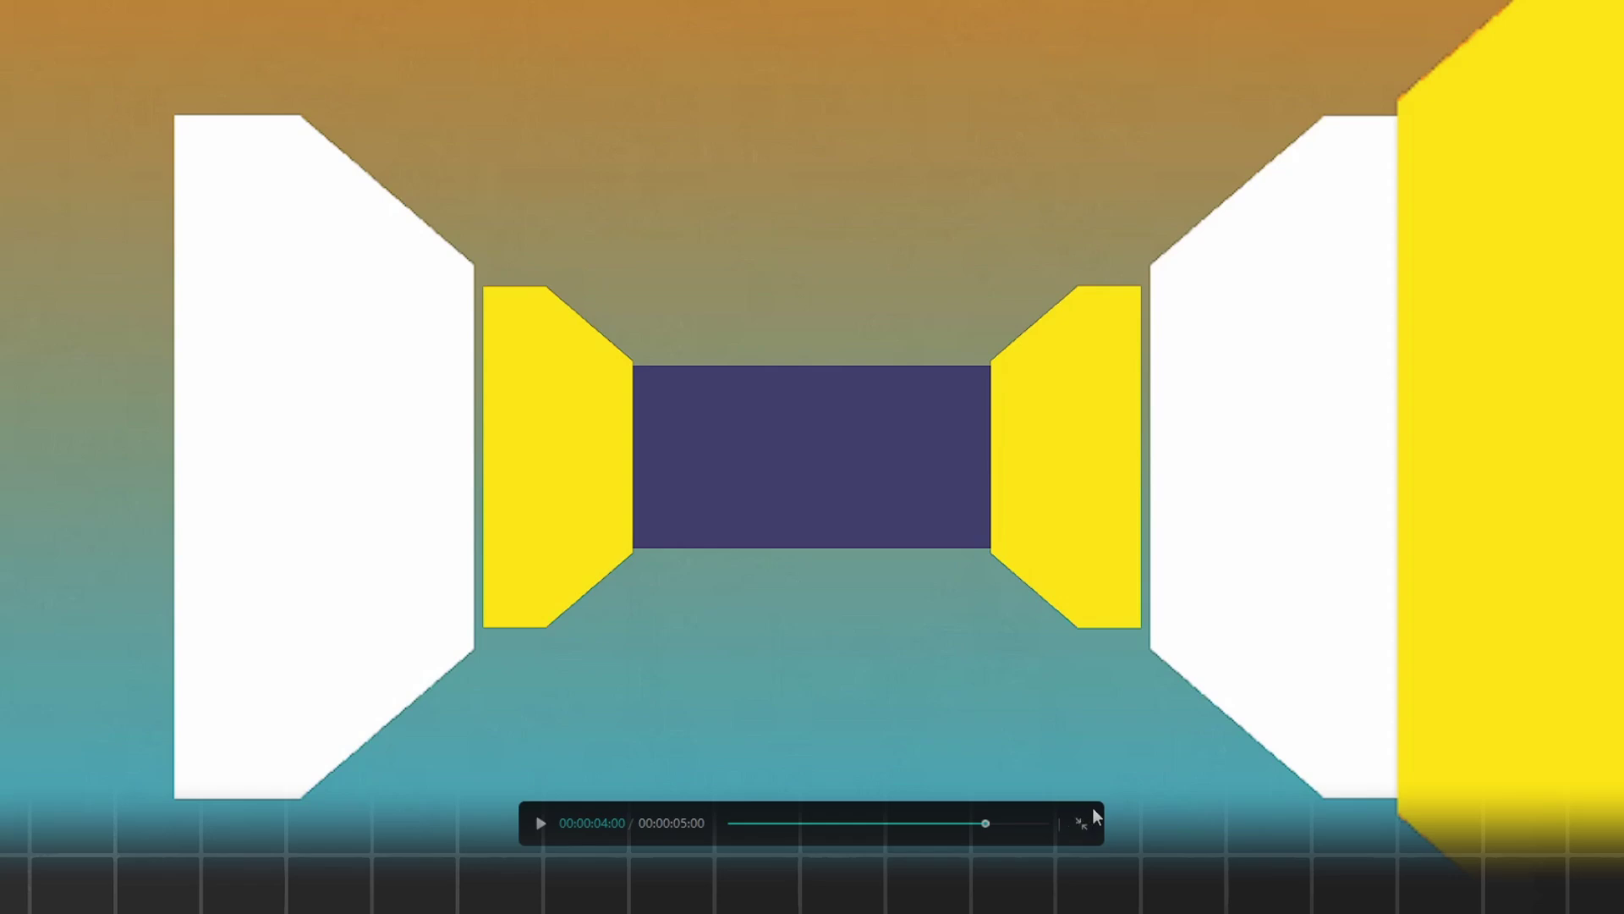
left_click(1082, 824)
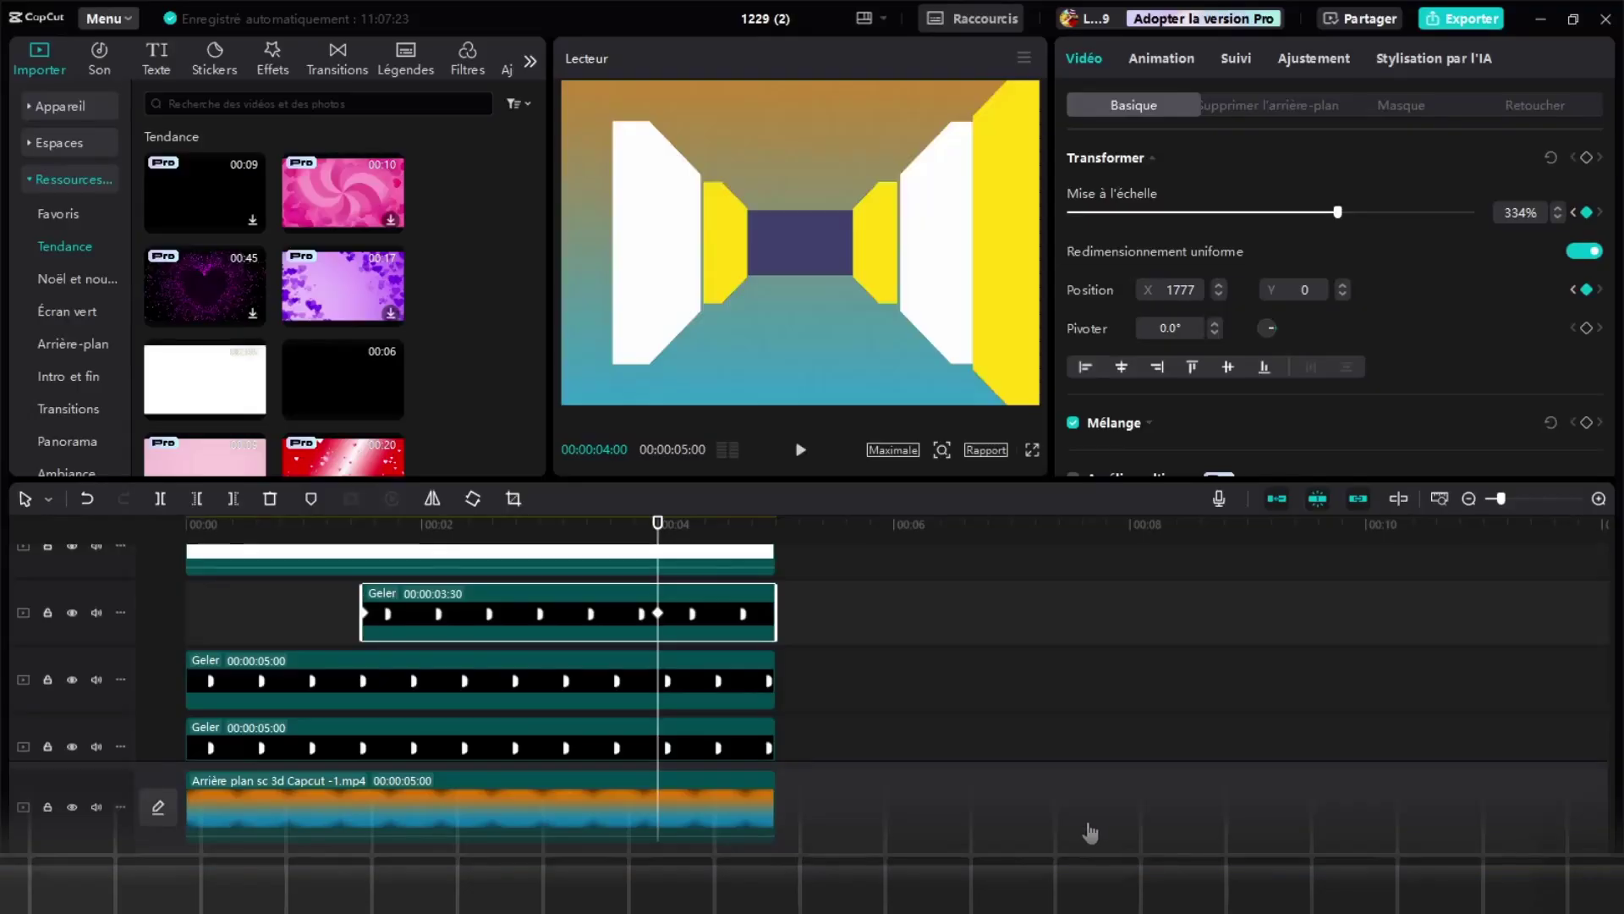
- Move the new right yellow panel out of frame to X 2743 at 00:00:01:30 and preview the motion
scroll(587, 627, "down", 1)
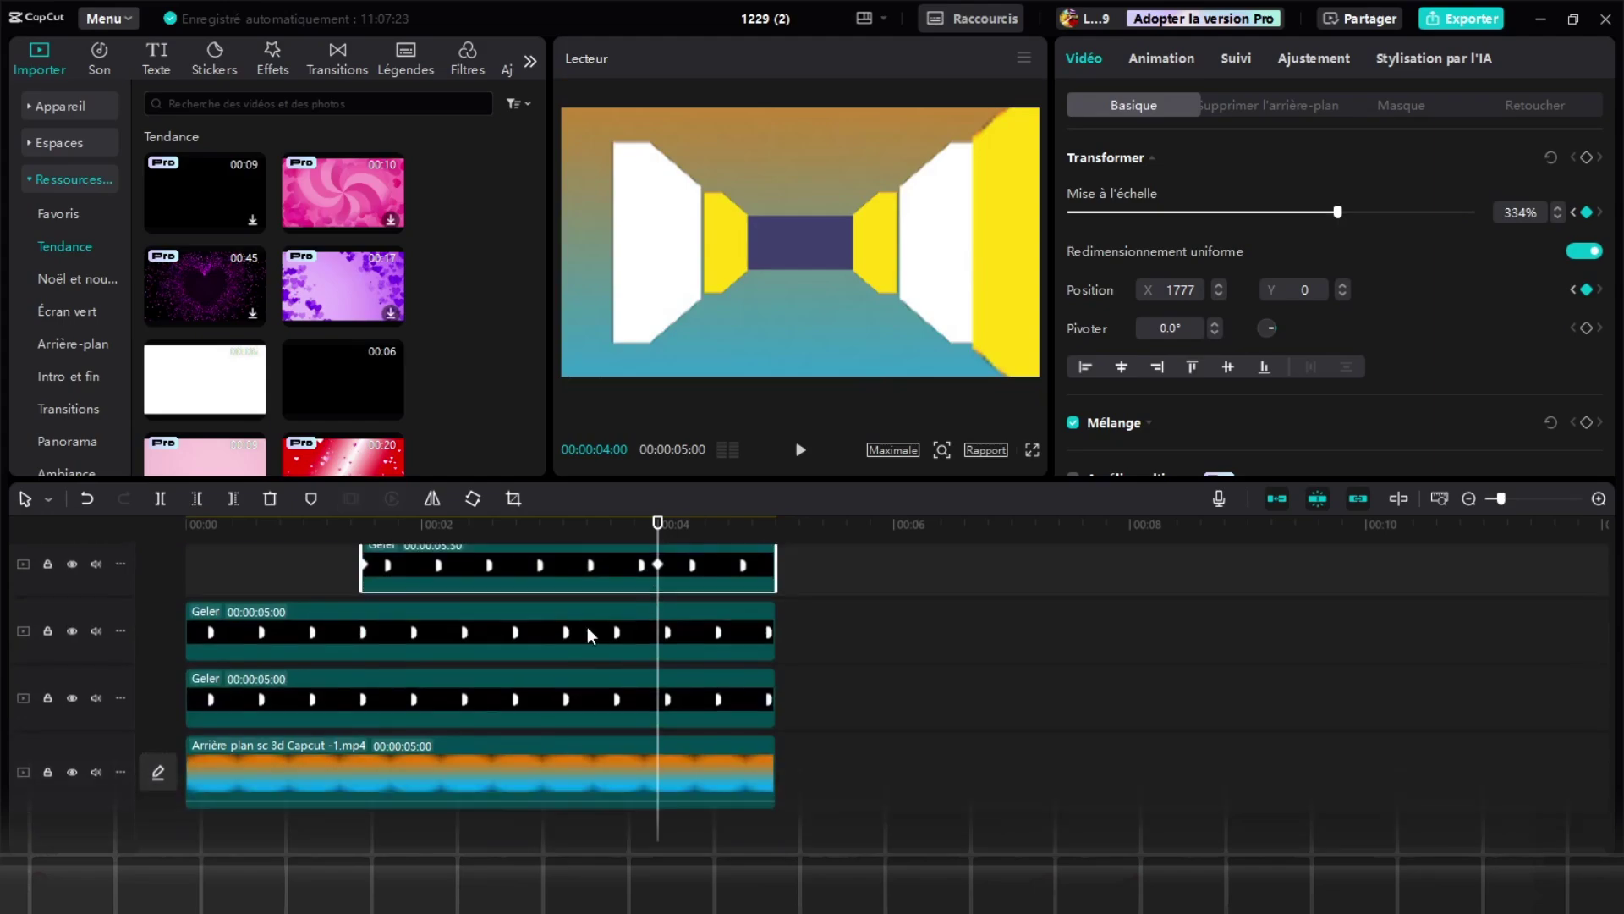
scroll(587, 627, "up", 2)
left_click(340, 641)
mouse_move(341, 642)
left_mouse_down()
mouse_move(379, 641)
mouse_move(364, 640)
left_mouse_up()
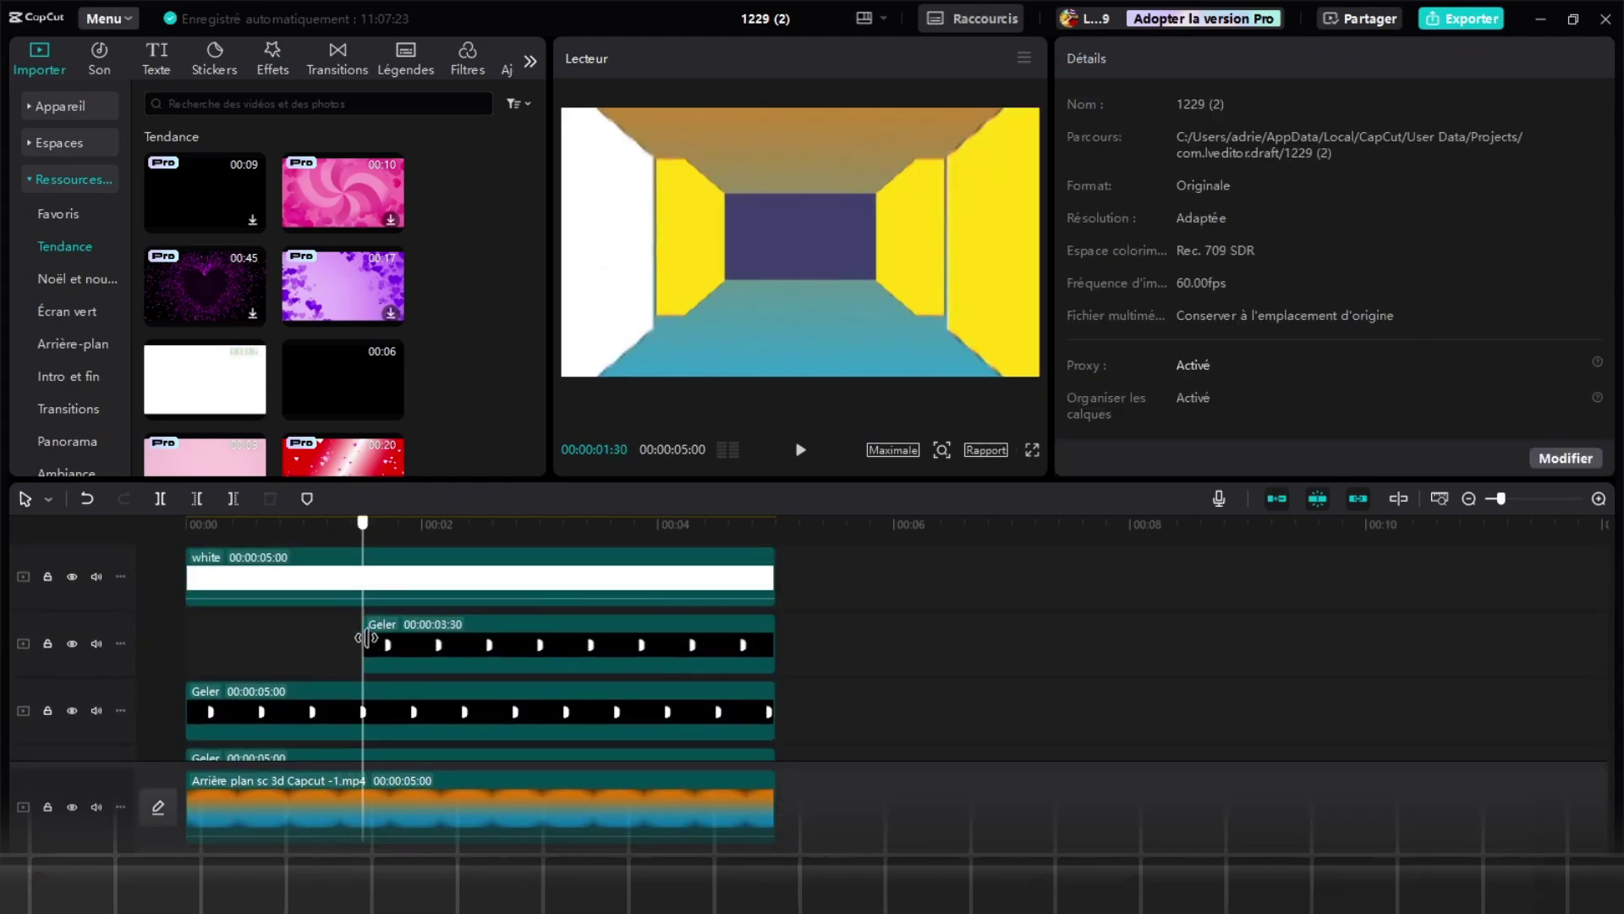
left_click(366, 639)
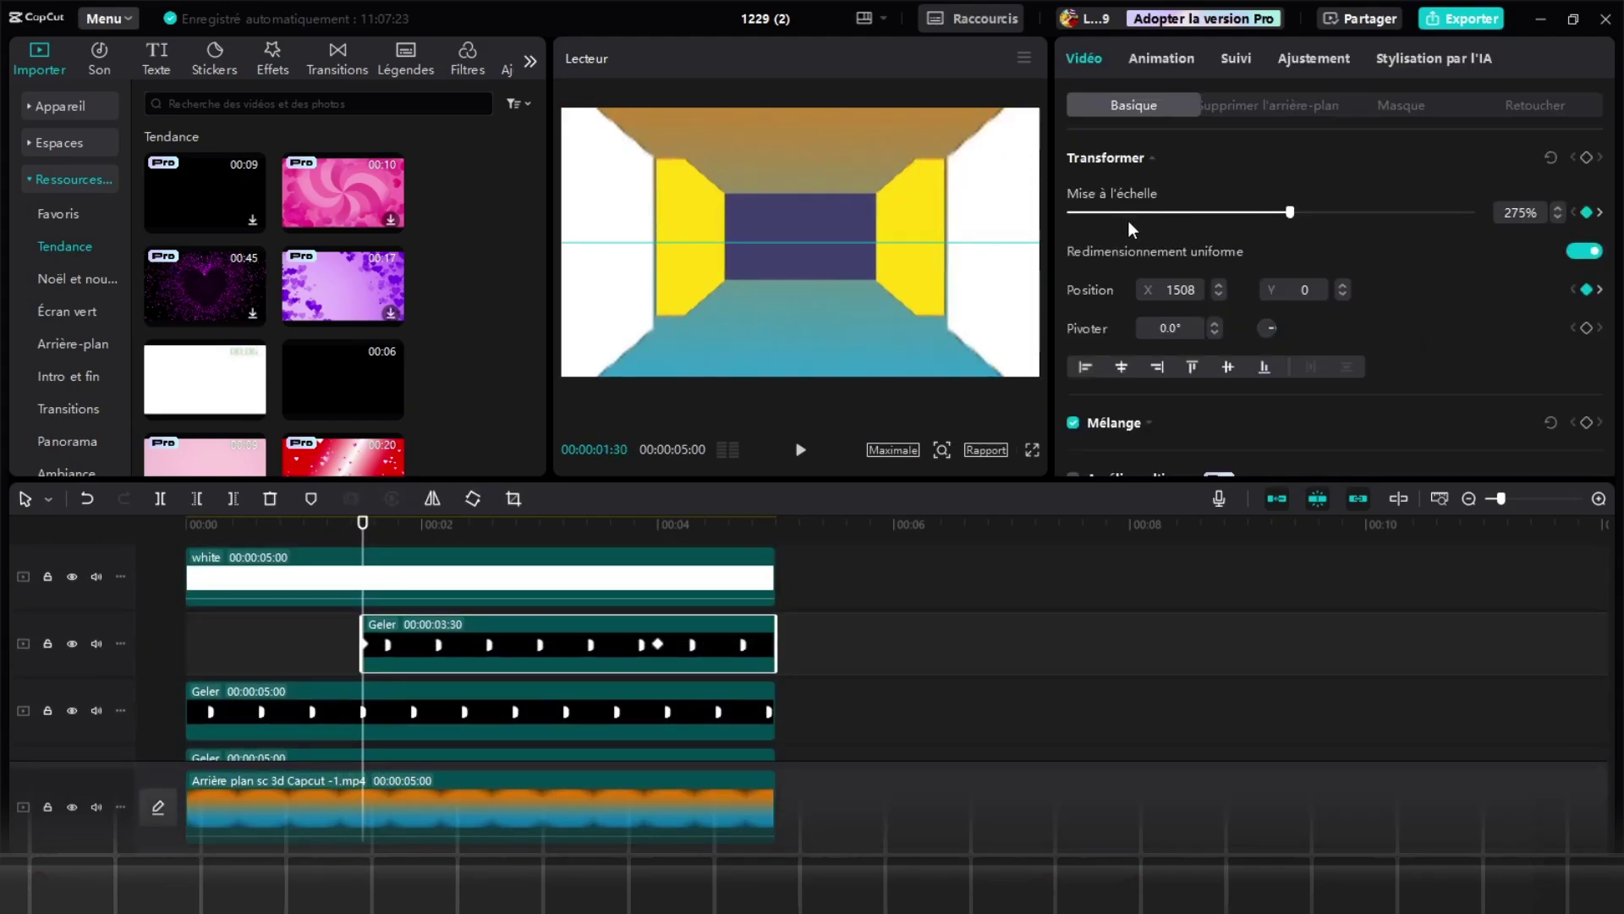
left_click_drag(1168, 227, 1169, 227)
key("space")
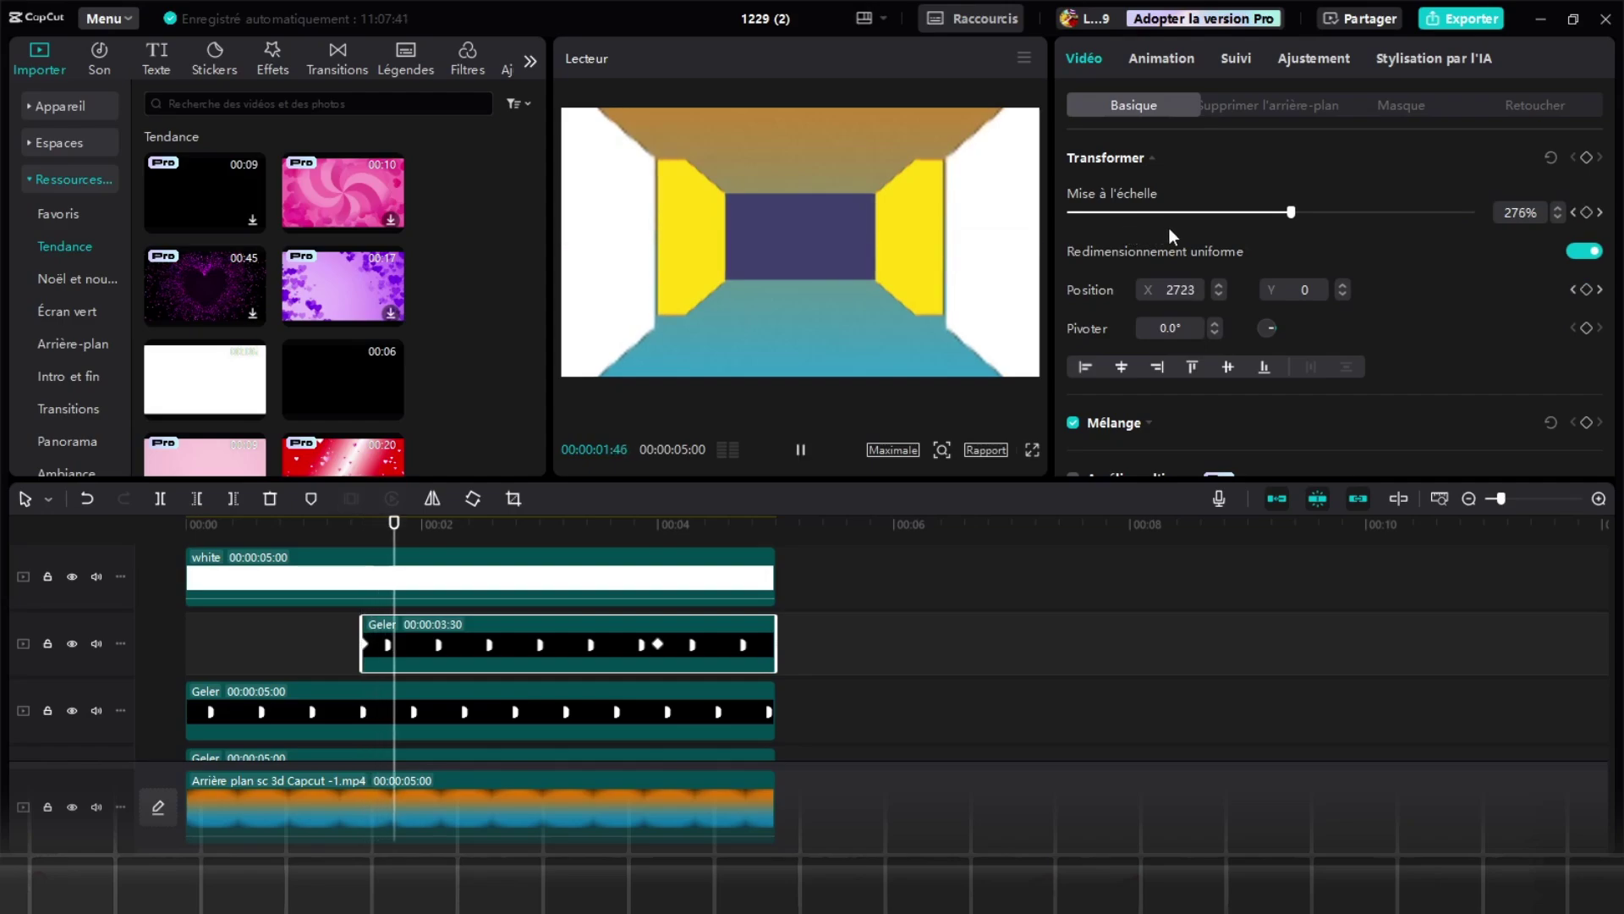
left_click_drag(394, 568, 362, 525)
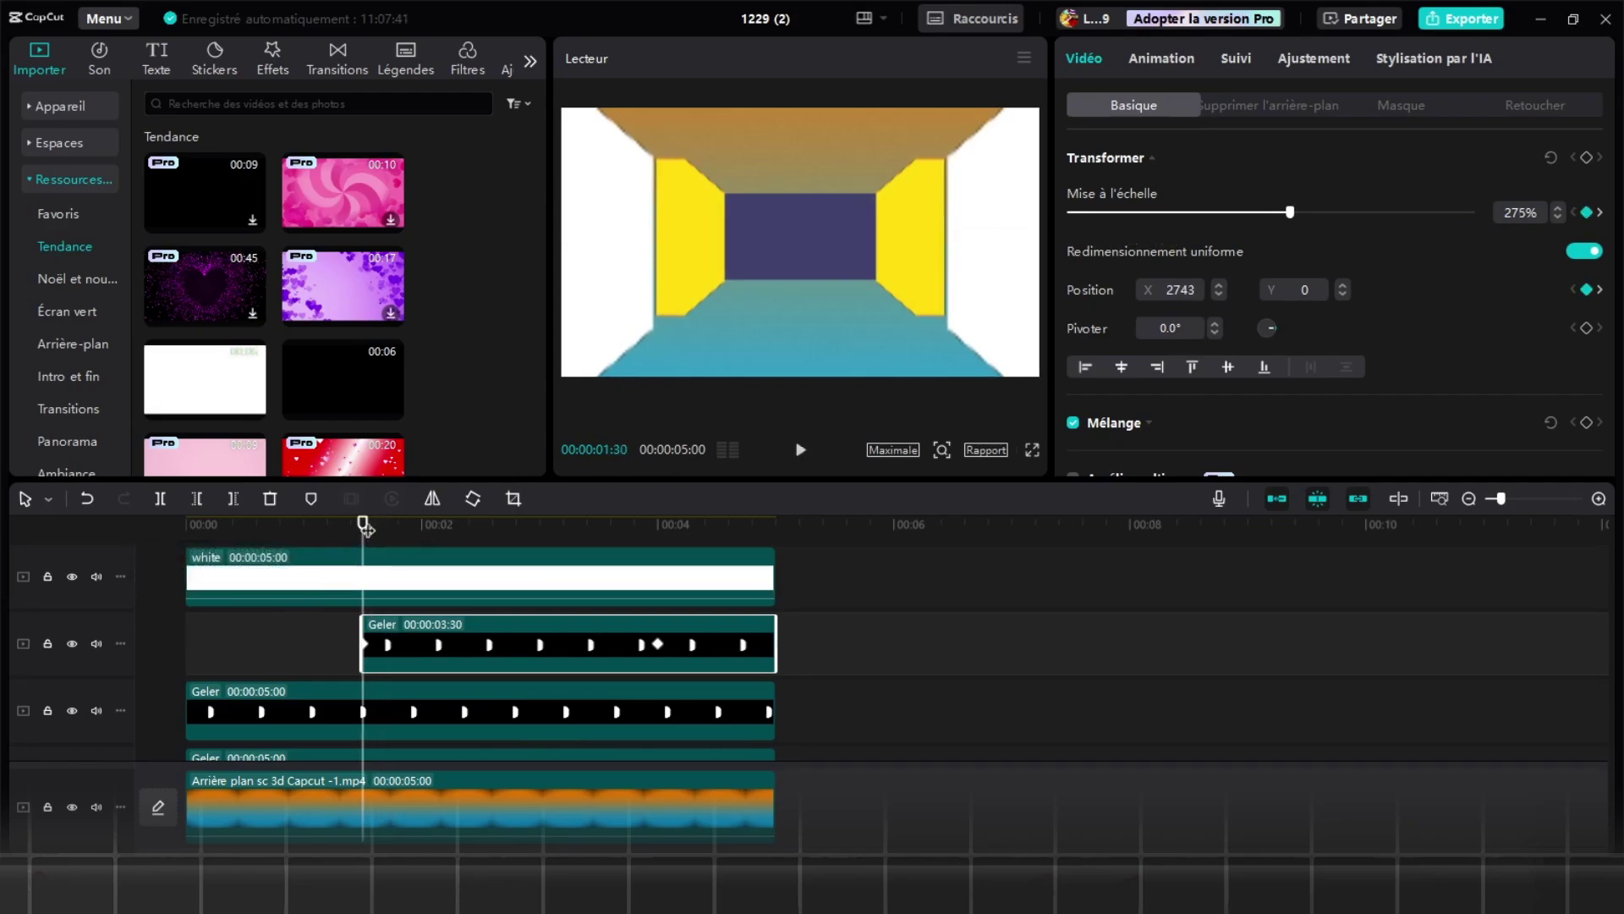
- Reduce the new right yellow panel's scale to 185% at 00:00:01:30 and remove its position keyframe there
left_click_drag(1290, 212, 1243, 211)
left_click(1599, 213)
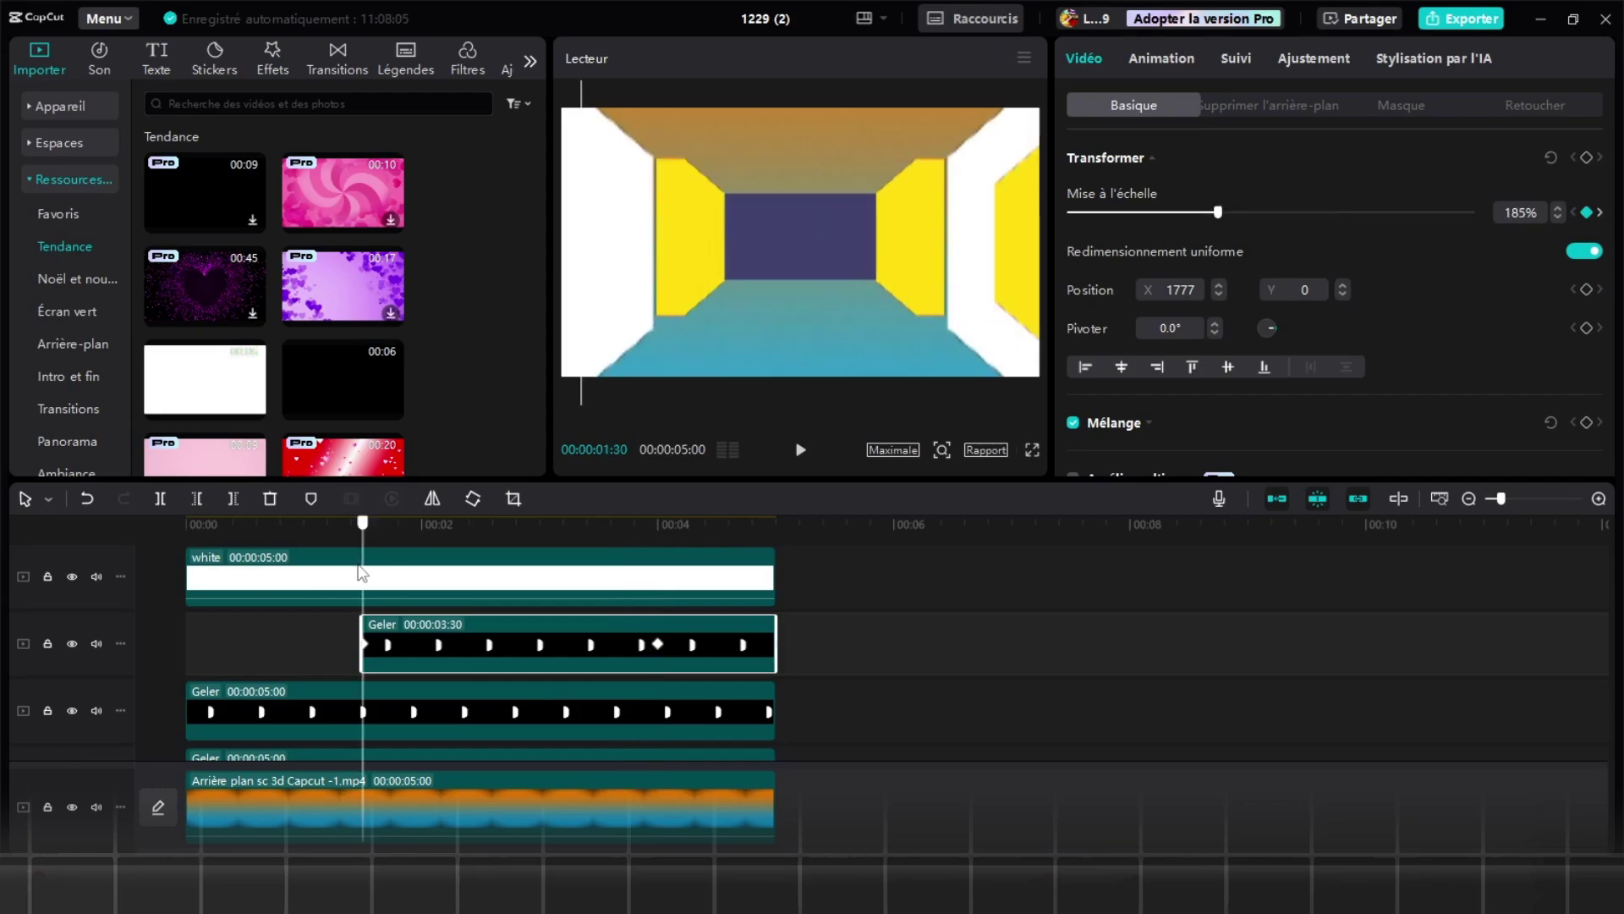
left_click_drag(362, 566, 355, 565)
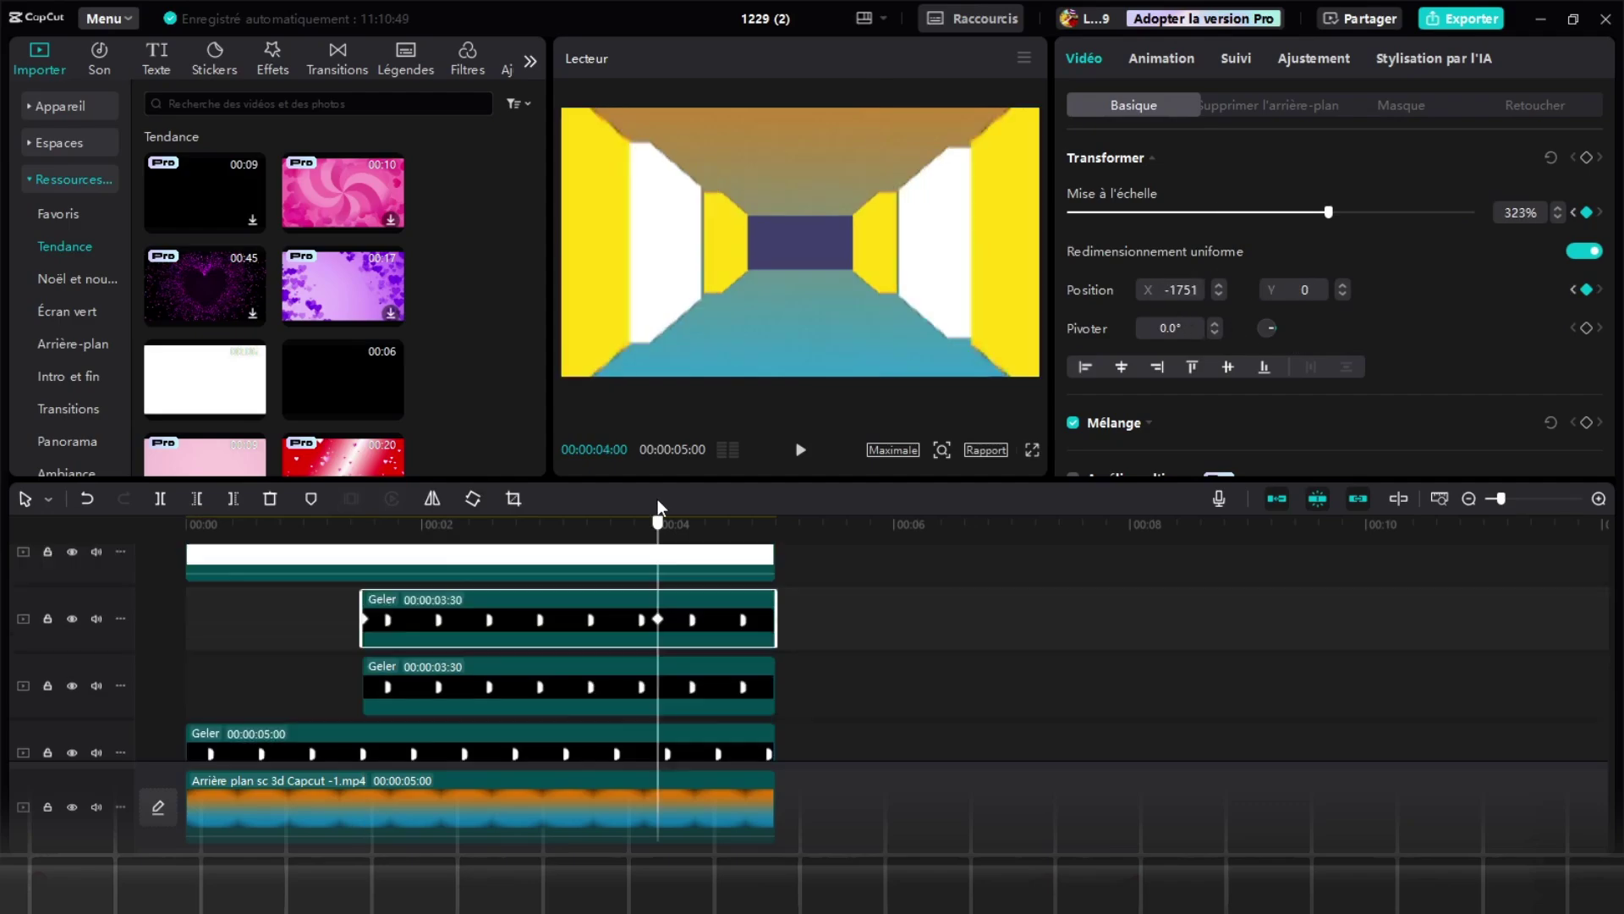
- Adjust the outer left yellow panel's scale to 349% at 00:00:04:00, checking its alignment with the white panel full-screen
mouse_move(657, 524)
left_mouse_down()
mouse_move(333, 525)
mouse_move(658, 525)
left_mouse_up()
left_click(1030, 447)
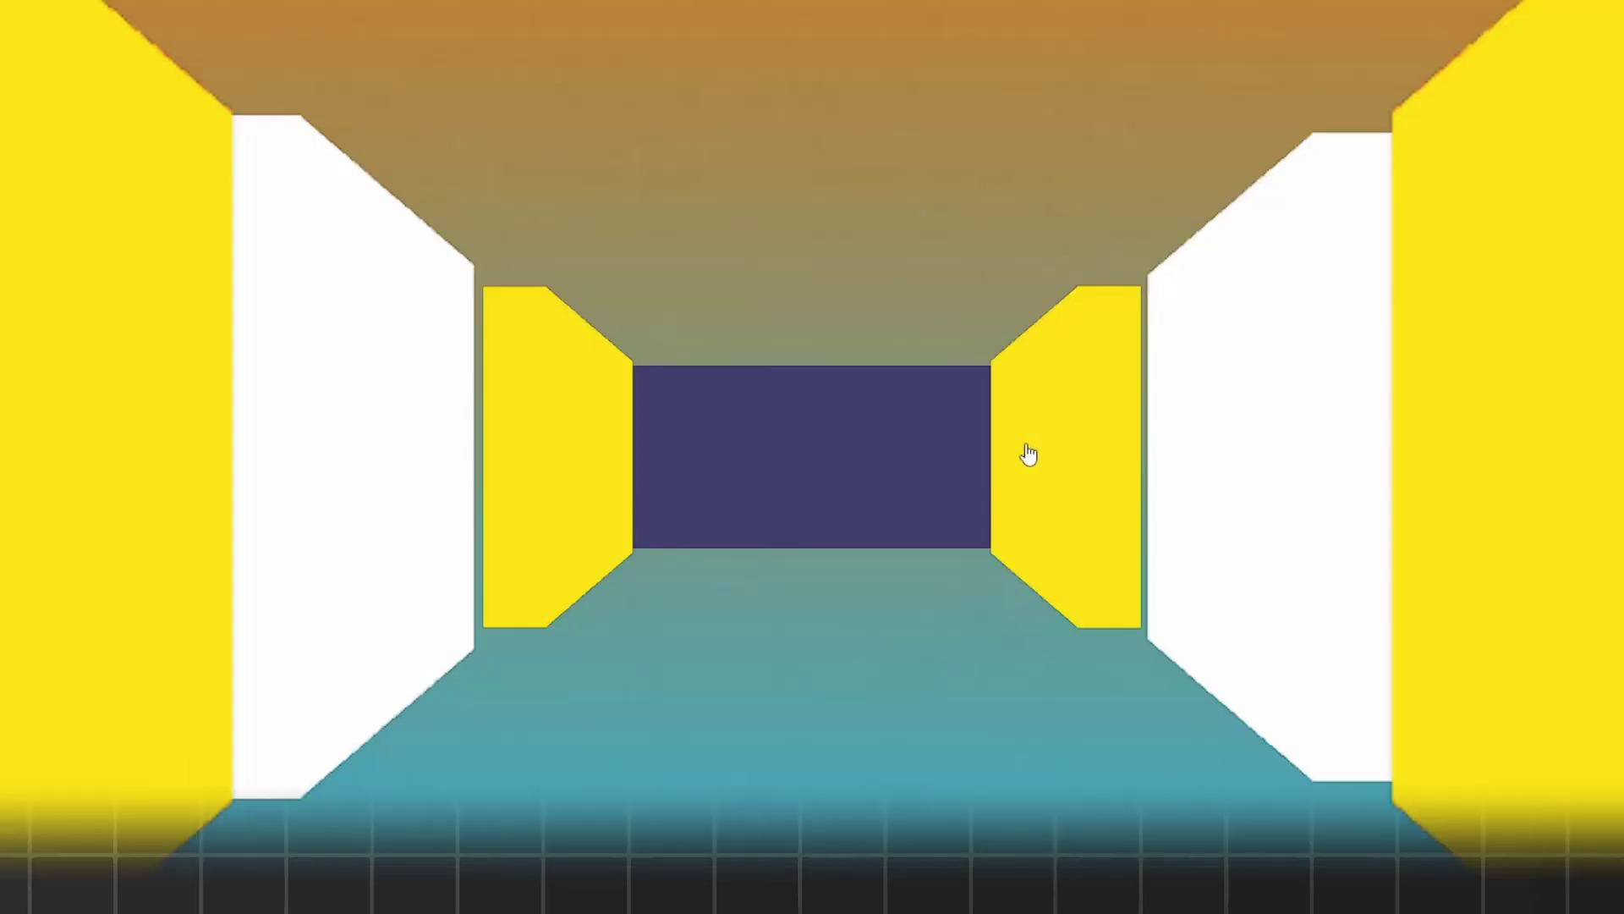
left_click(1080, 824)
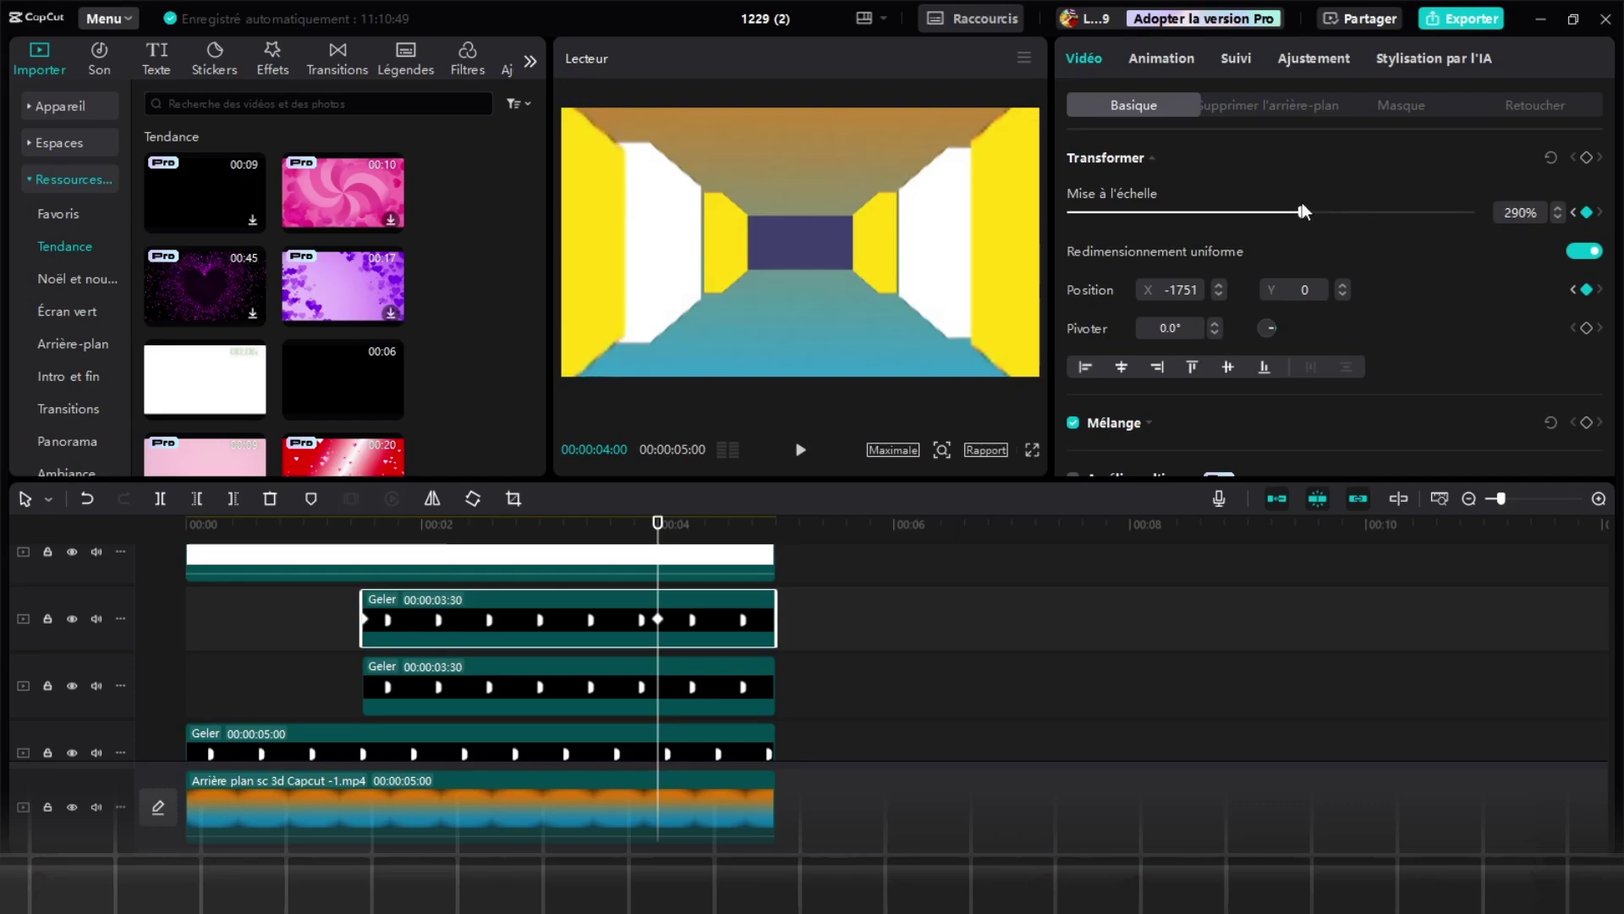
left_click(1030, 450)
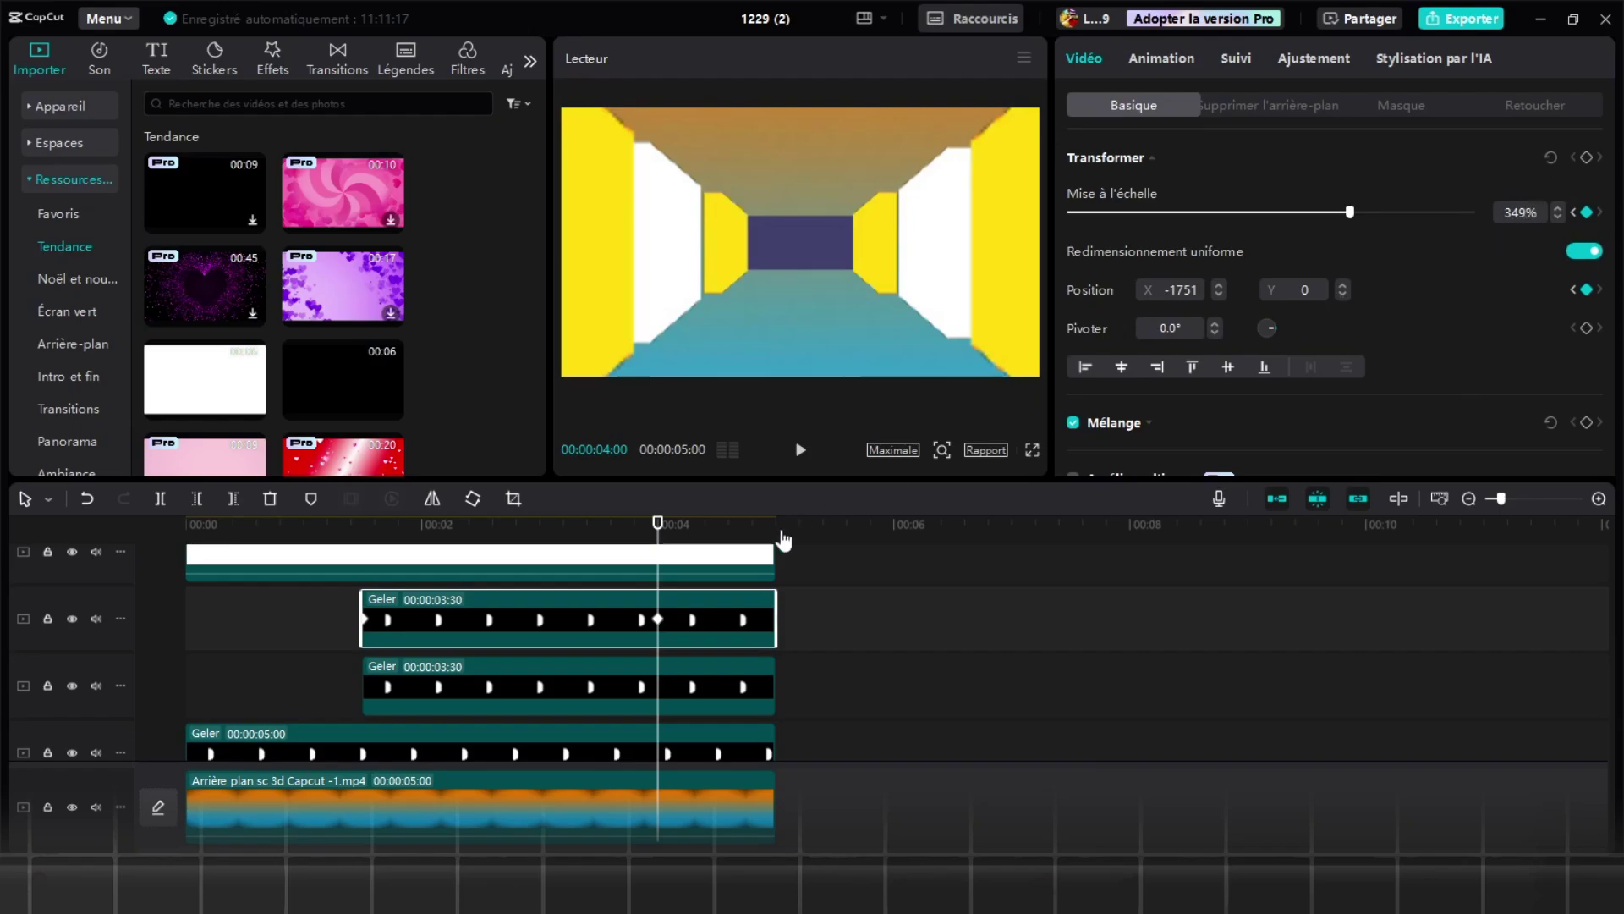
- Set the outer right yellow panel's scale to 349% at 00:00:04:00
left_click(683, 701)
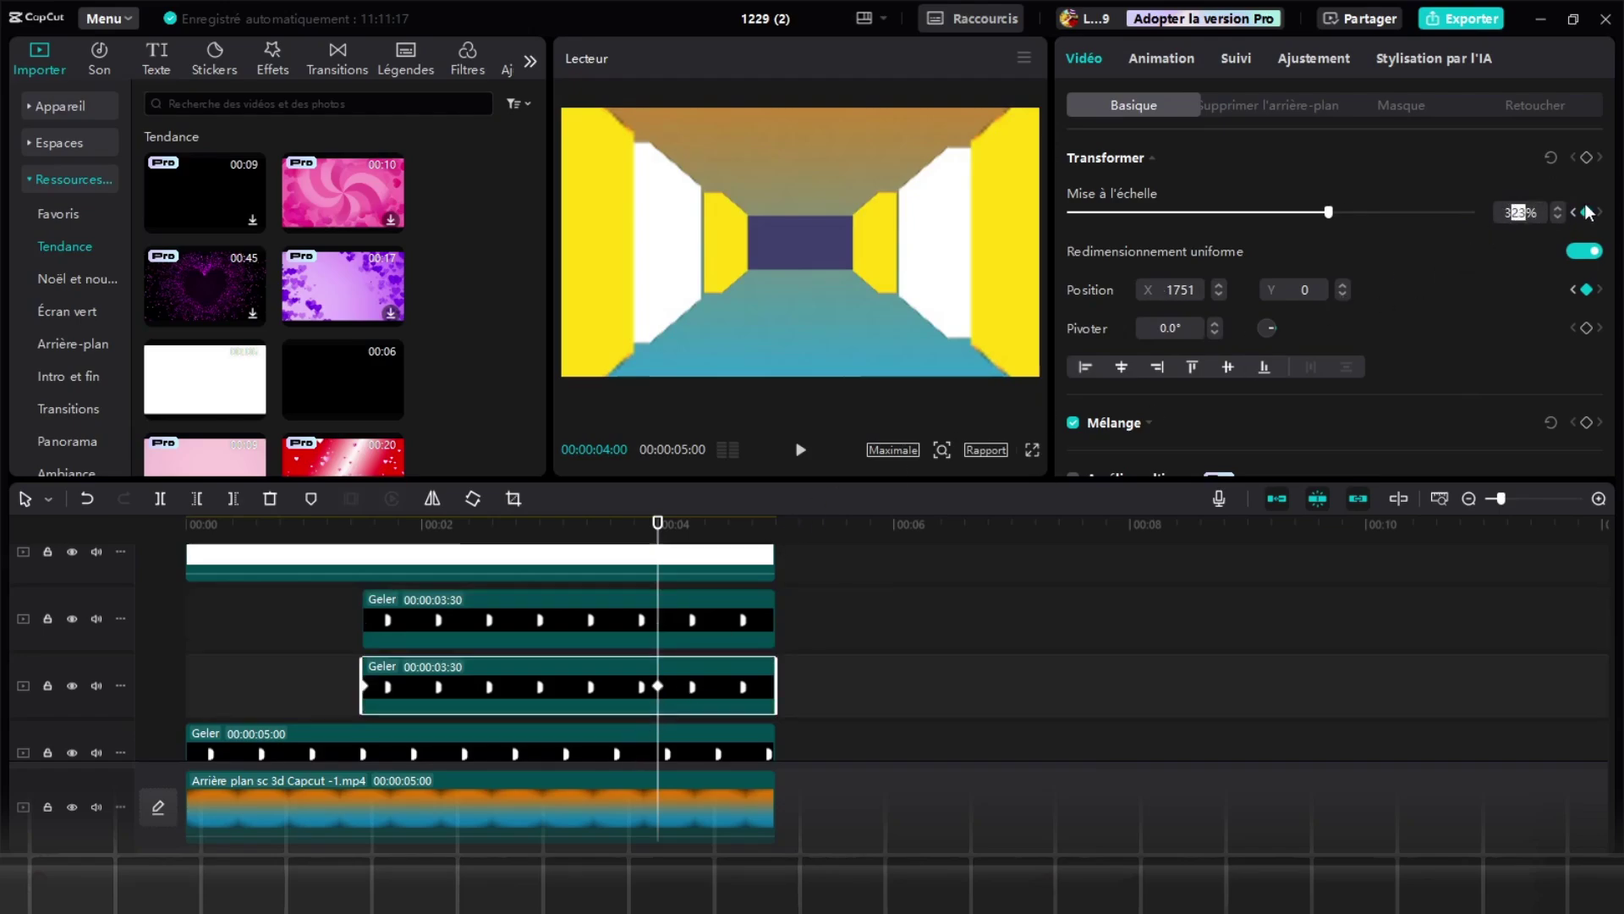
type("49")
key("Return")
- Scrub through the pull-back and look over the layered clips to examine how the panels move from 00:00:01:30
scroll(664, 594, "down", 3)
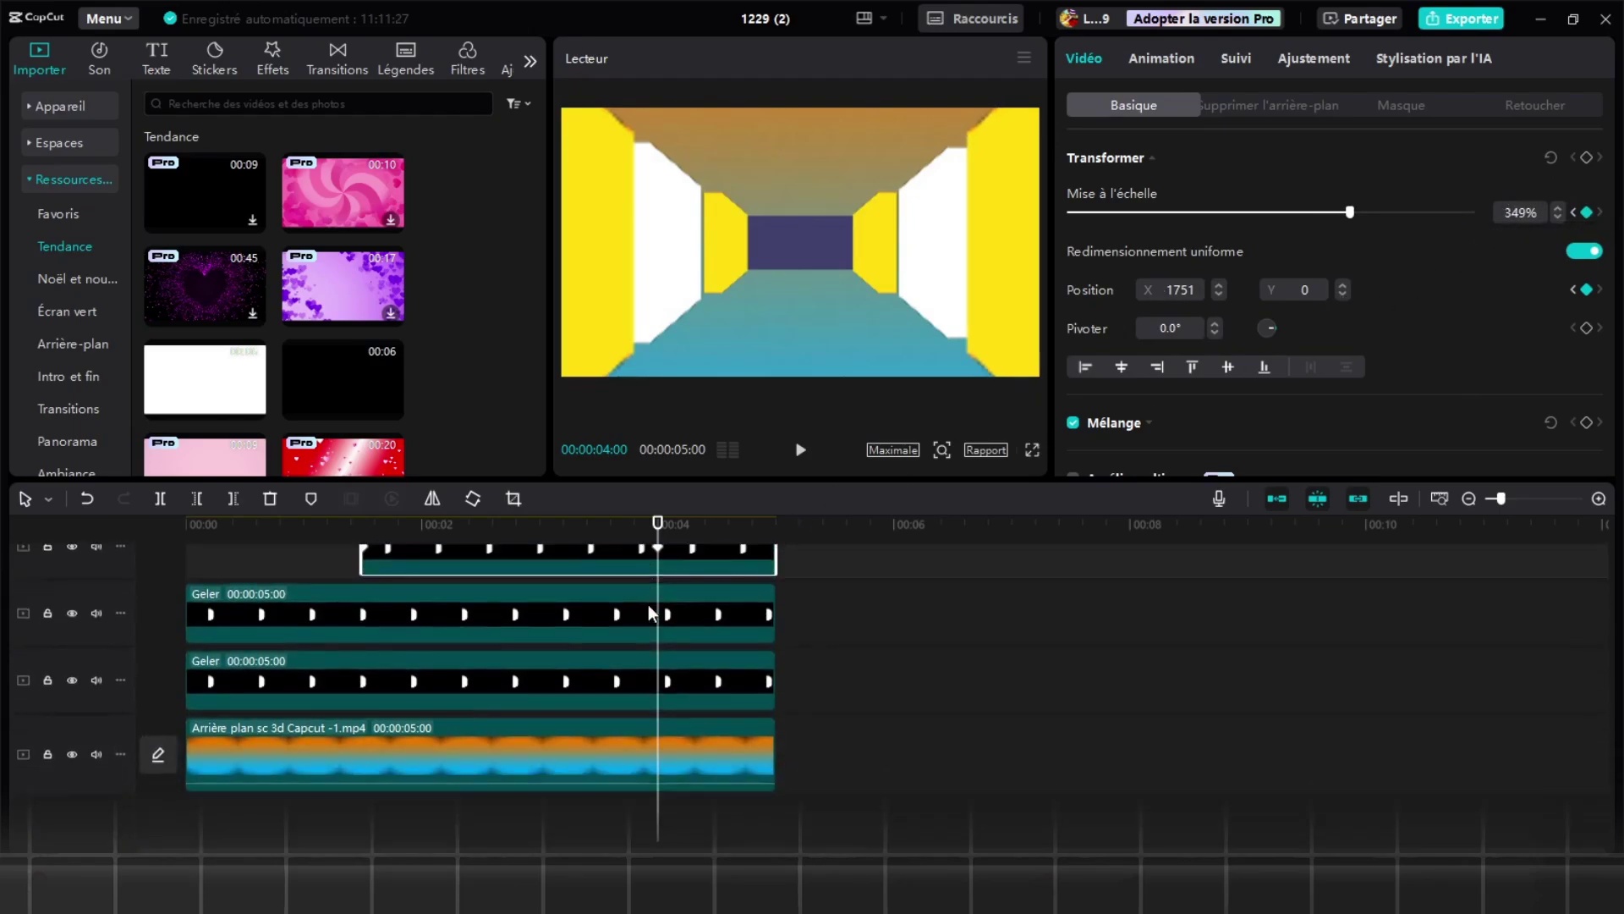
scroll(410, 648, "up", 3)
left_click(389, 659)
left_click(352, 673)
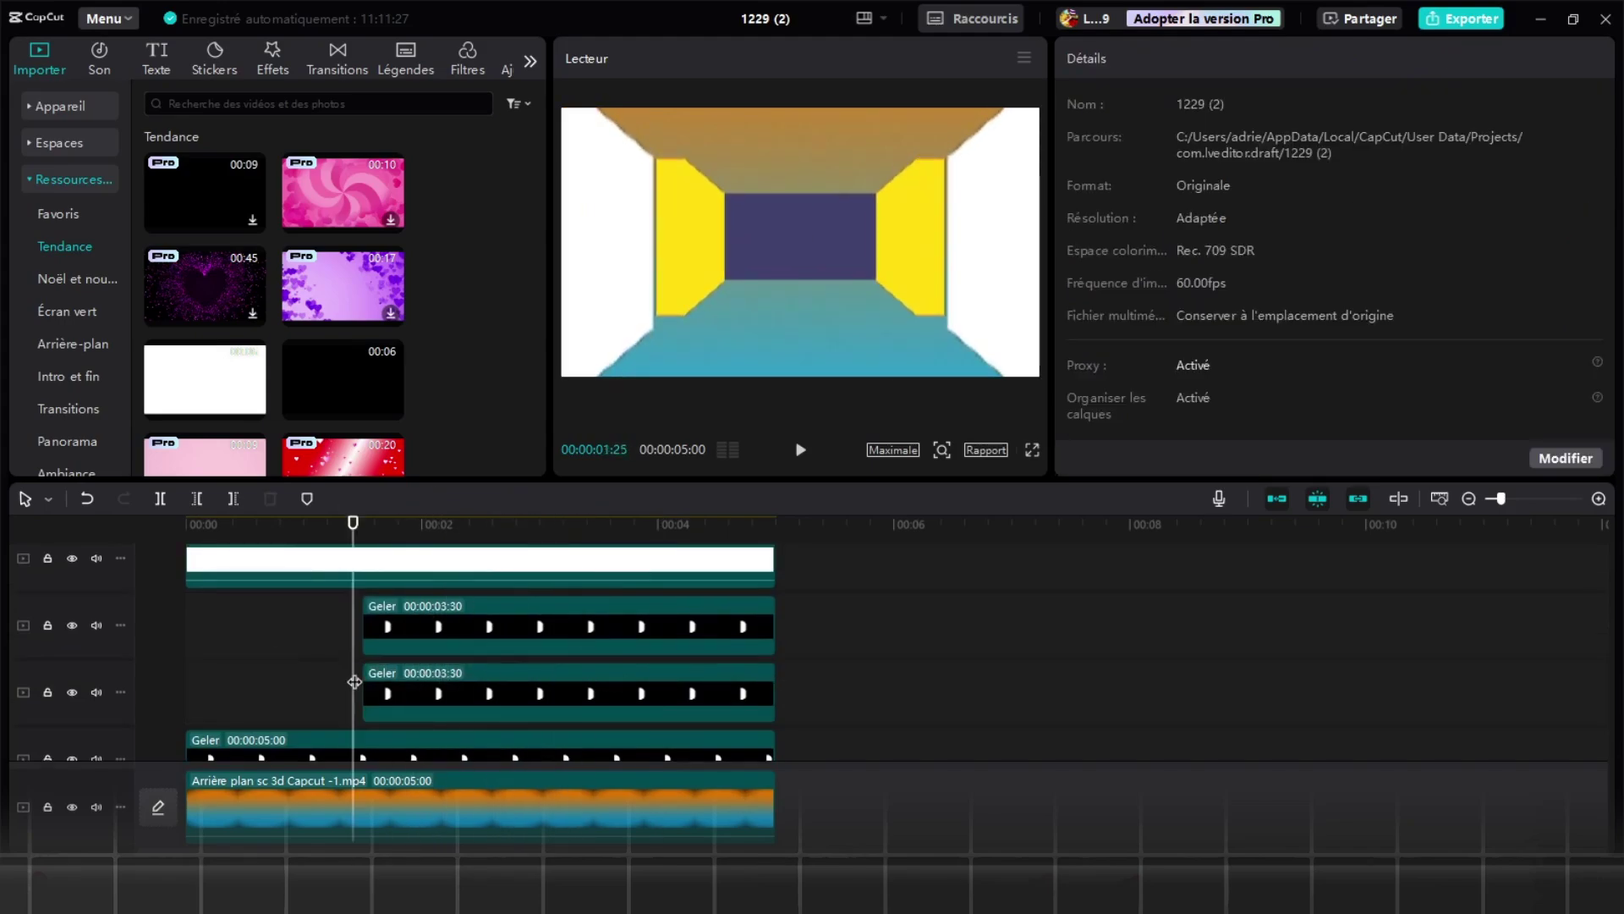
scroll(406, 651, "down", 2)
scroll(406, 650, "down", 1)
scroll(403, 648, "up", 3)
scroll(391, 648, "down", 3)
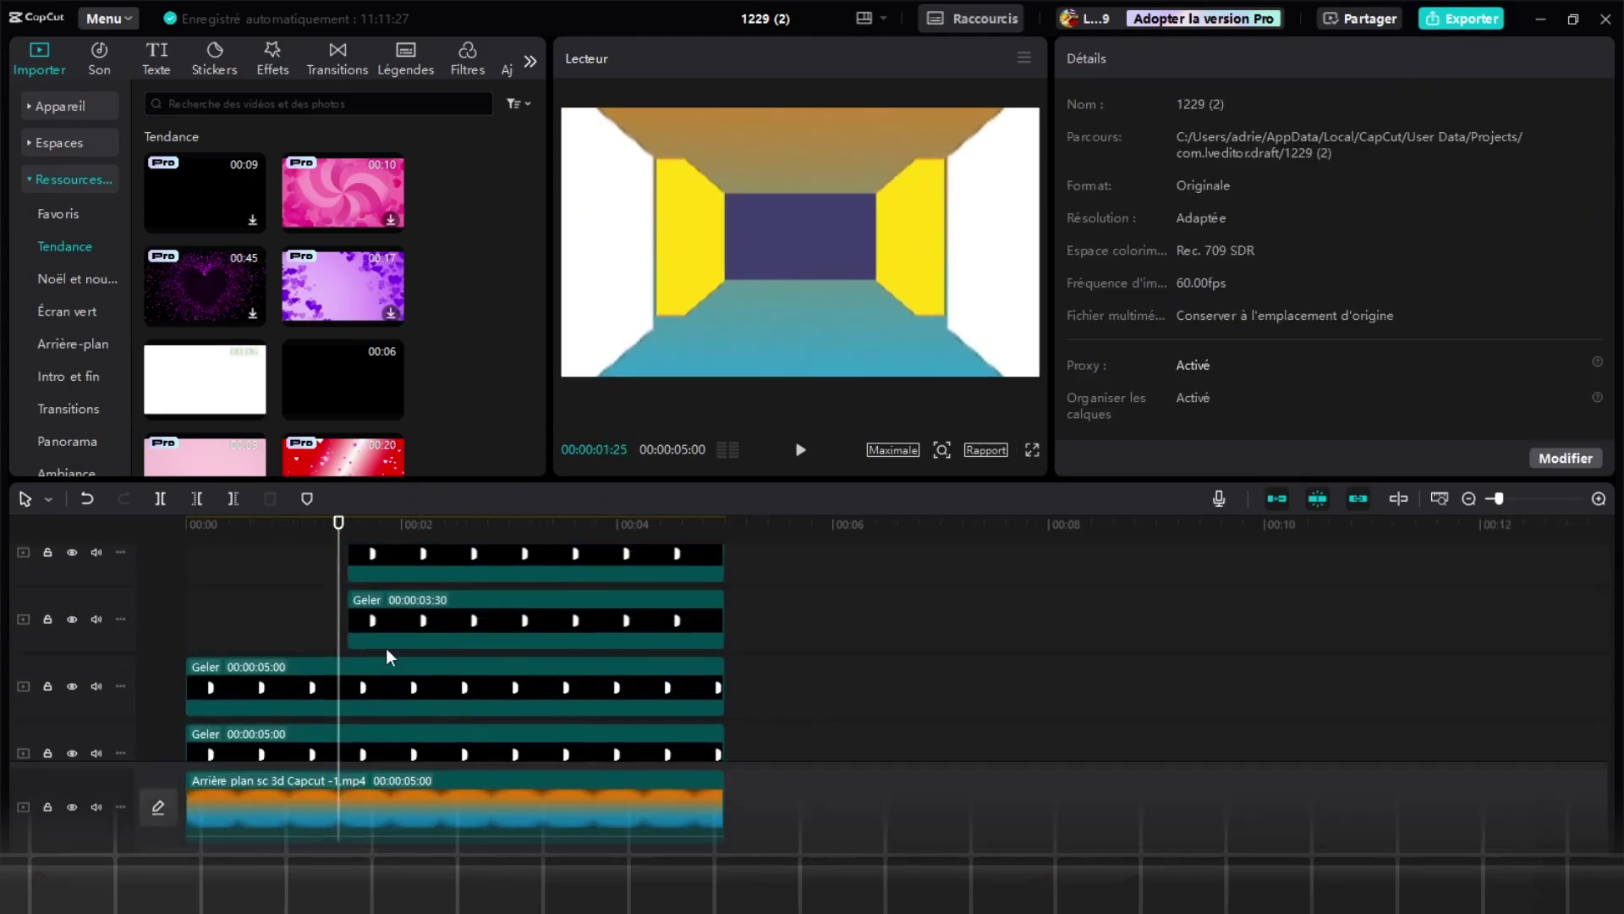
scroll(386, 649, "up", 1)
left_click_drag(337, 590, 359, 572)
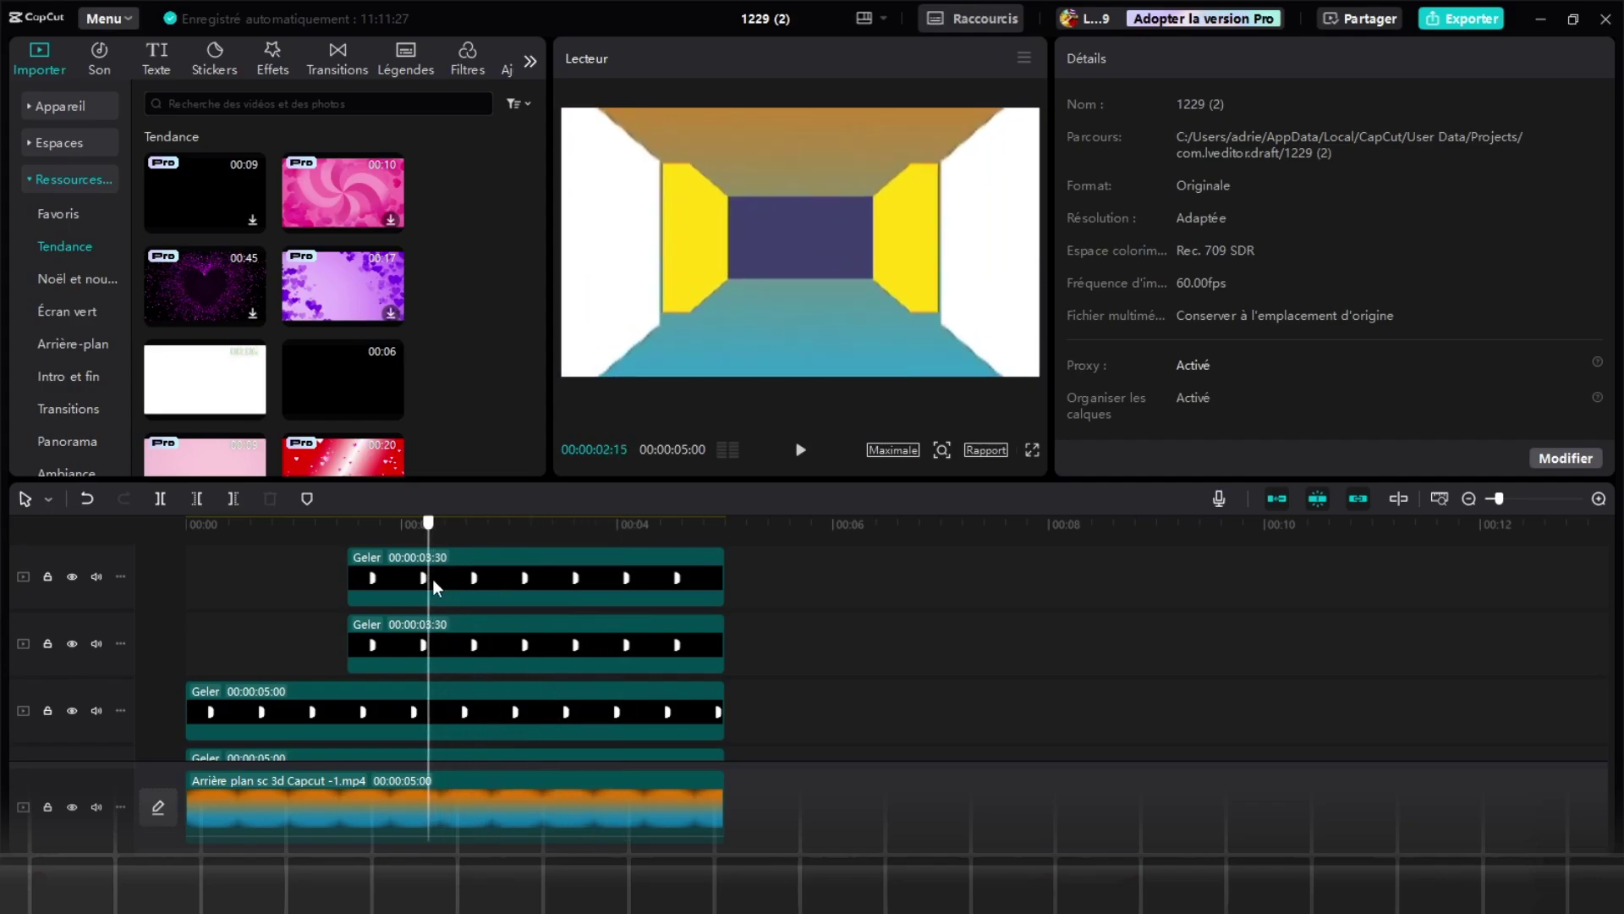
scroll(363, 590, "down", 2)
left_click_drag(653, 584, 306, 571)
scroll(349, 577, "up", 3)
scroll(398, 592, "up", 2)
- Apply the Sortie cube easing curve to the inner left yellow panel's scale and position between 00:00:01:30 and 00:00:04:00, and hide its keyframe display
left_click(378, 576)
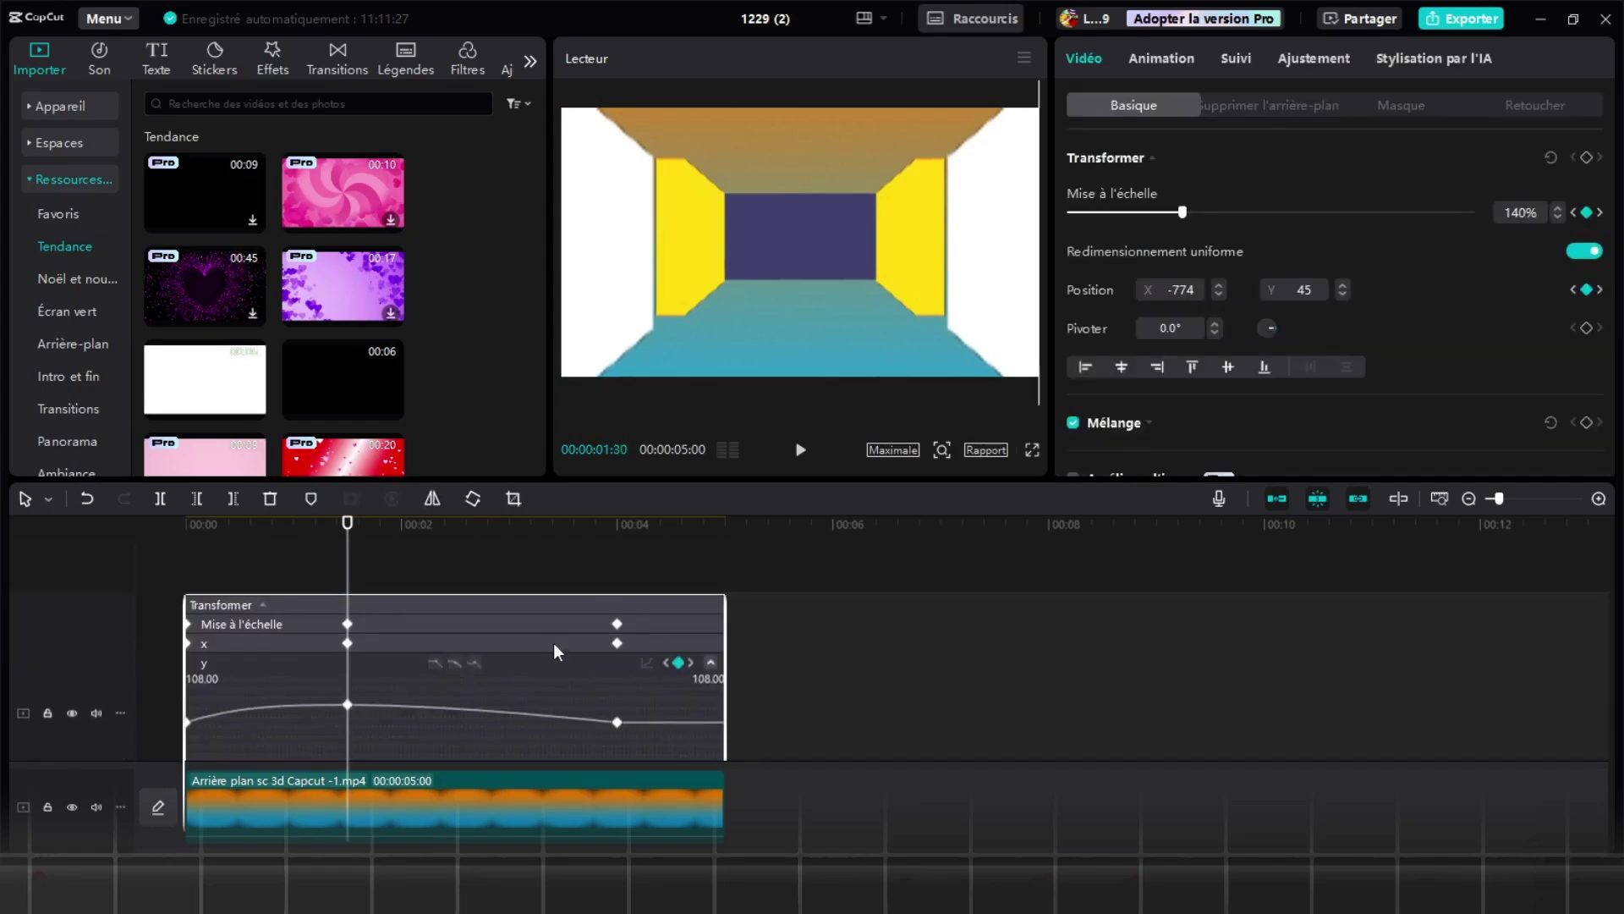
left_click(711, 624)
left_click(617, 598)
scroll(542, 593, "up", 2)
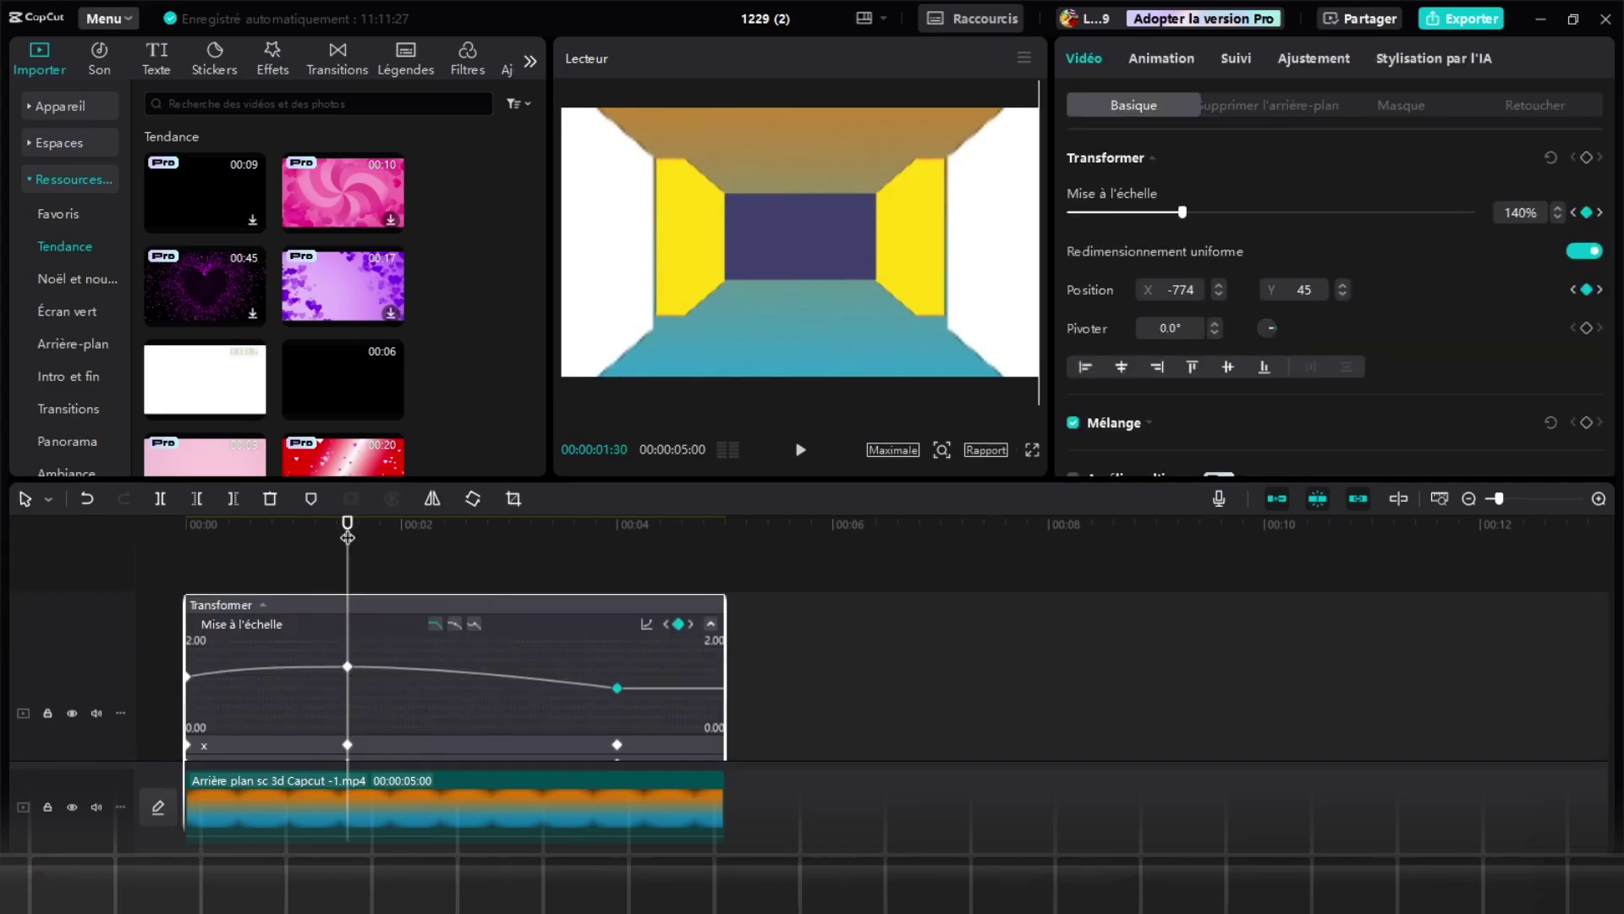
left_click_drag(347, 524, 486, 531)
left_click(646, 623)
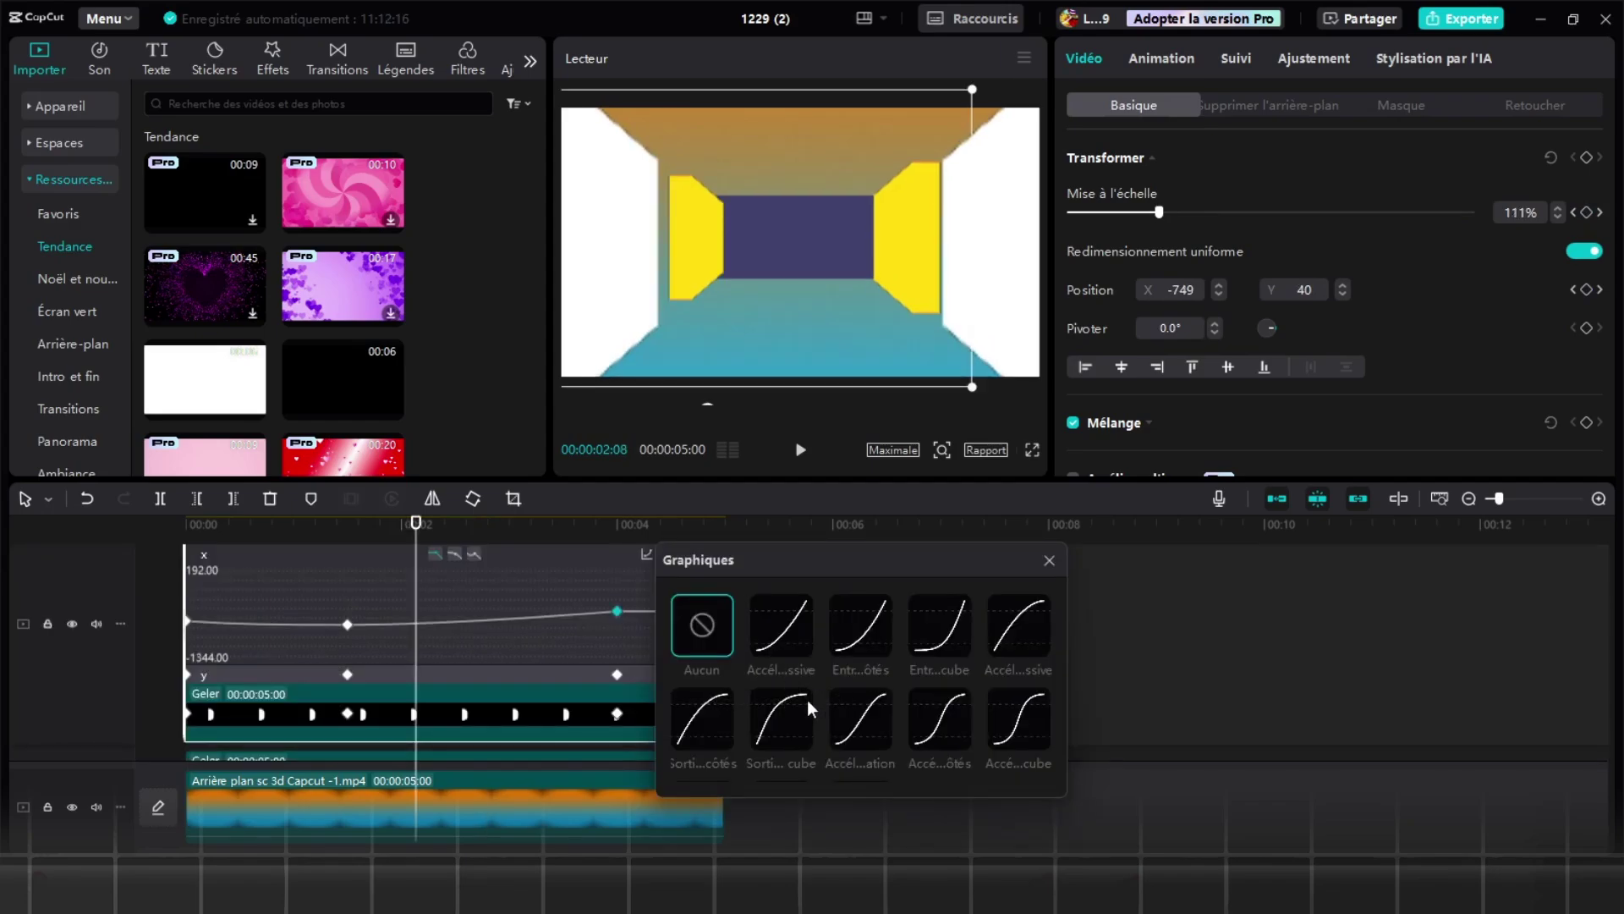
left_click(790, 709)
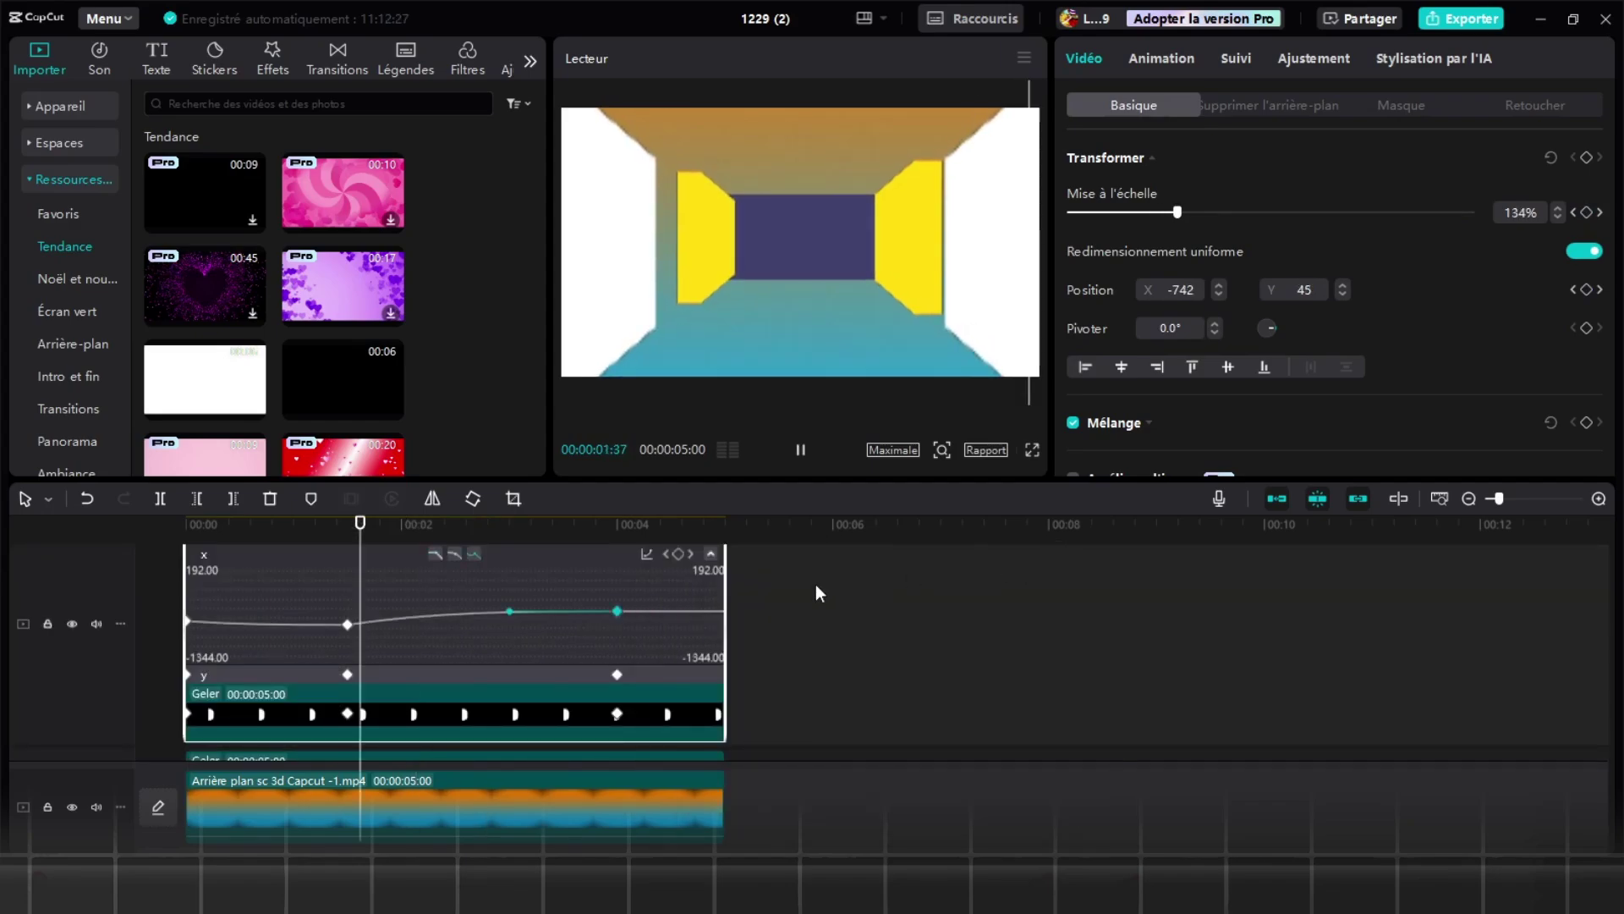
key("space")
right_click(561, 665)
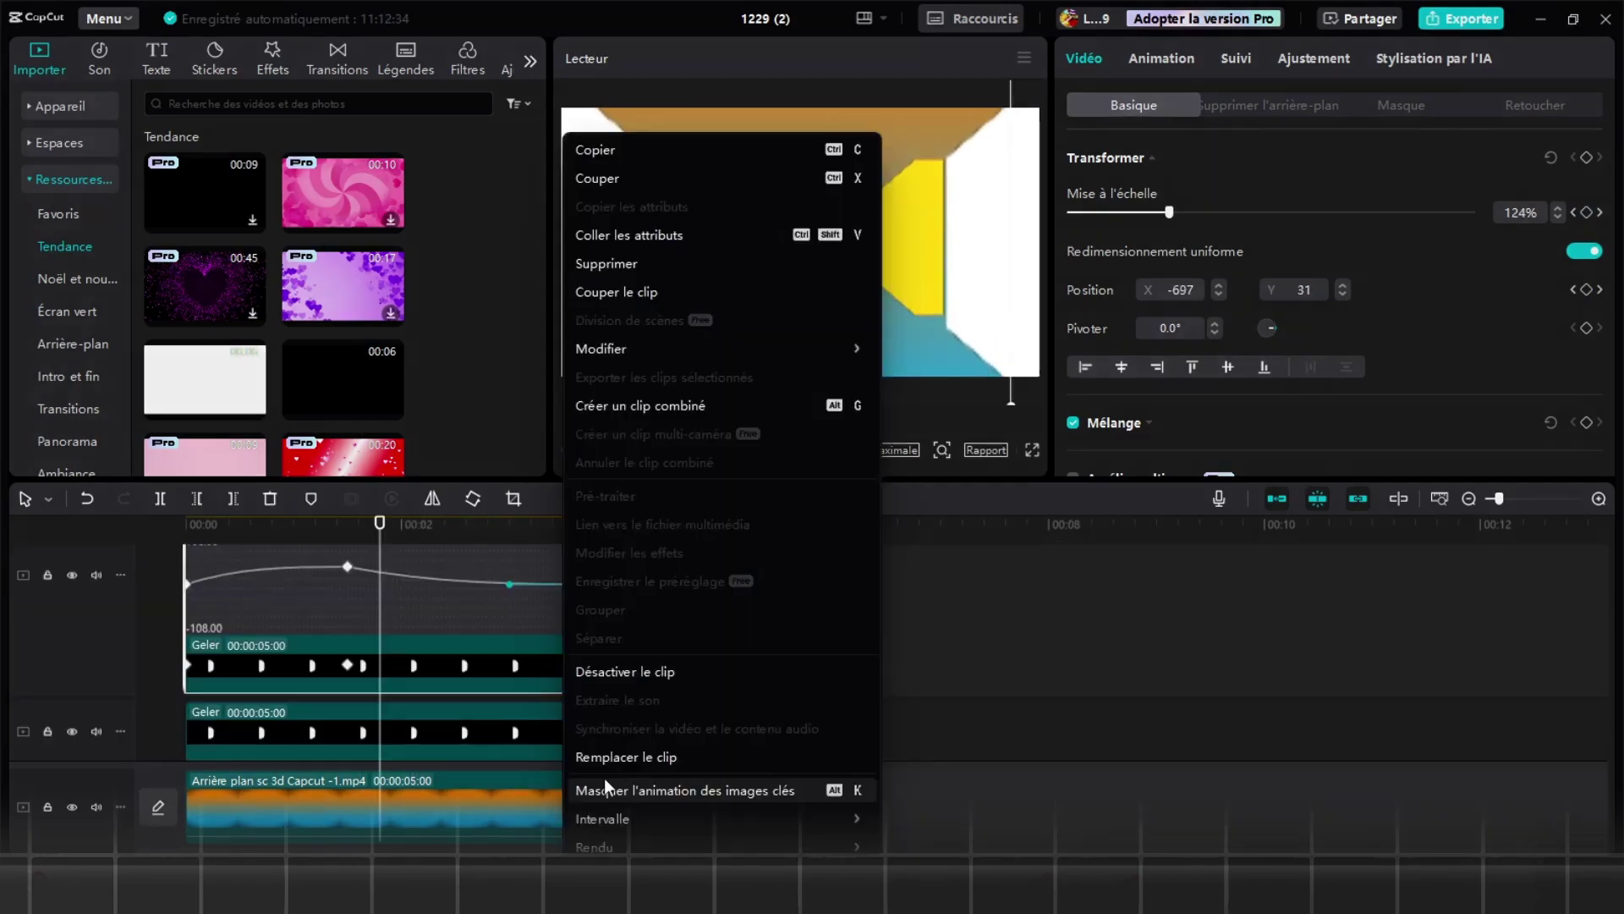
left_click(602, 780)
- Apply the Sortie cube easing curve to the inner right yellow panel's vertical and horizontal position leading to 00:00:04:00
left_click(530, 704)
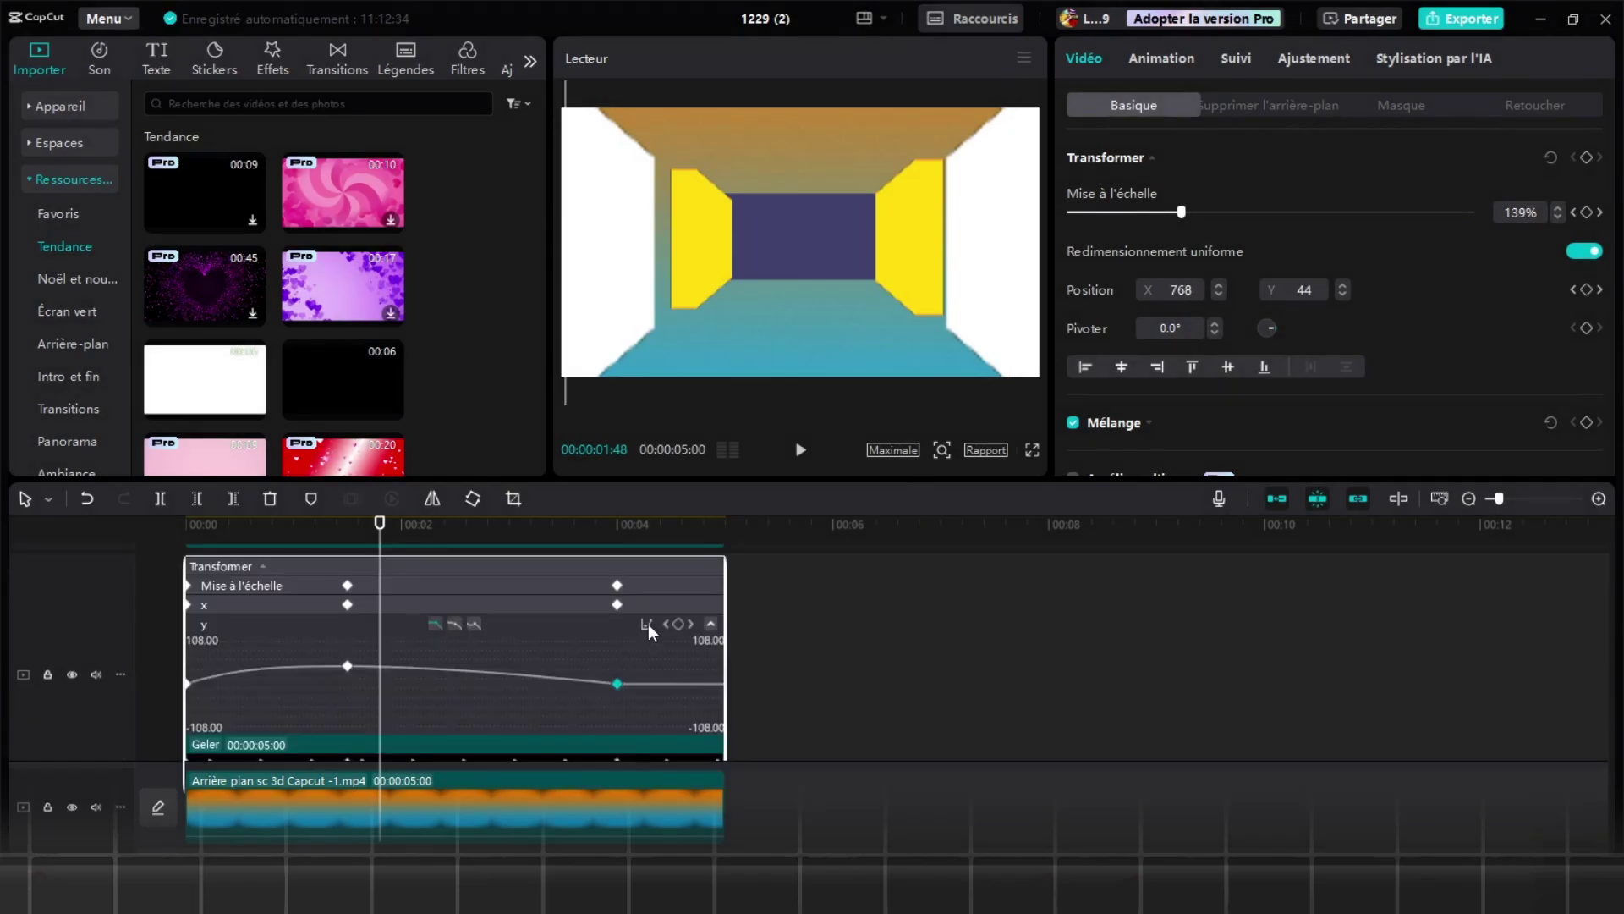
left_click(647, 624)
left_click(782, 769)
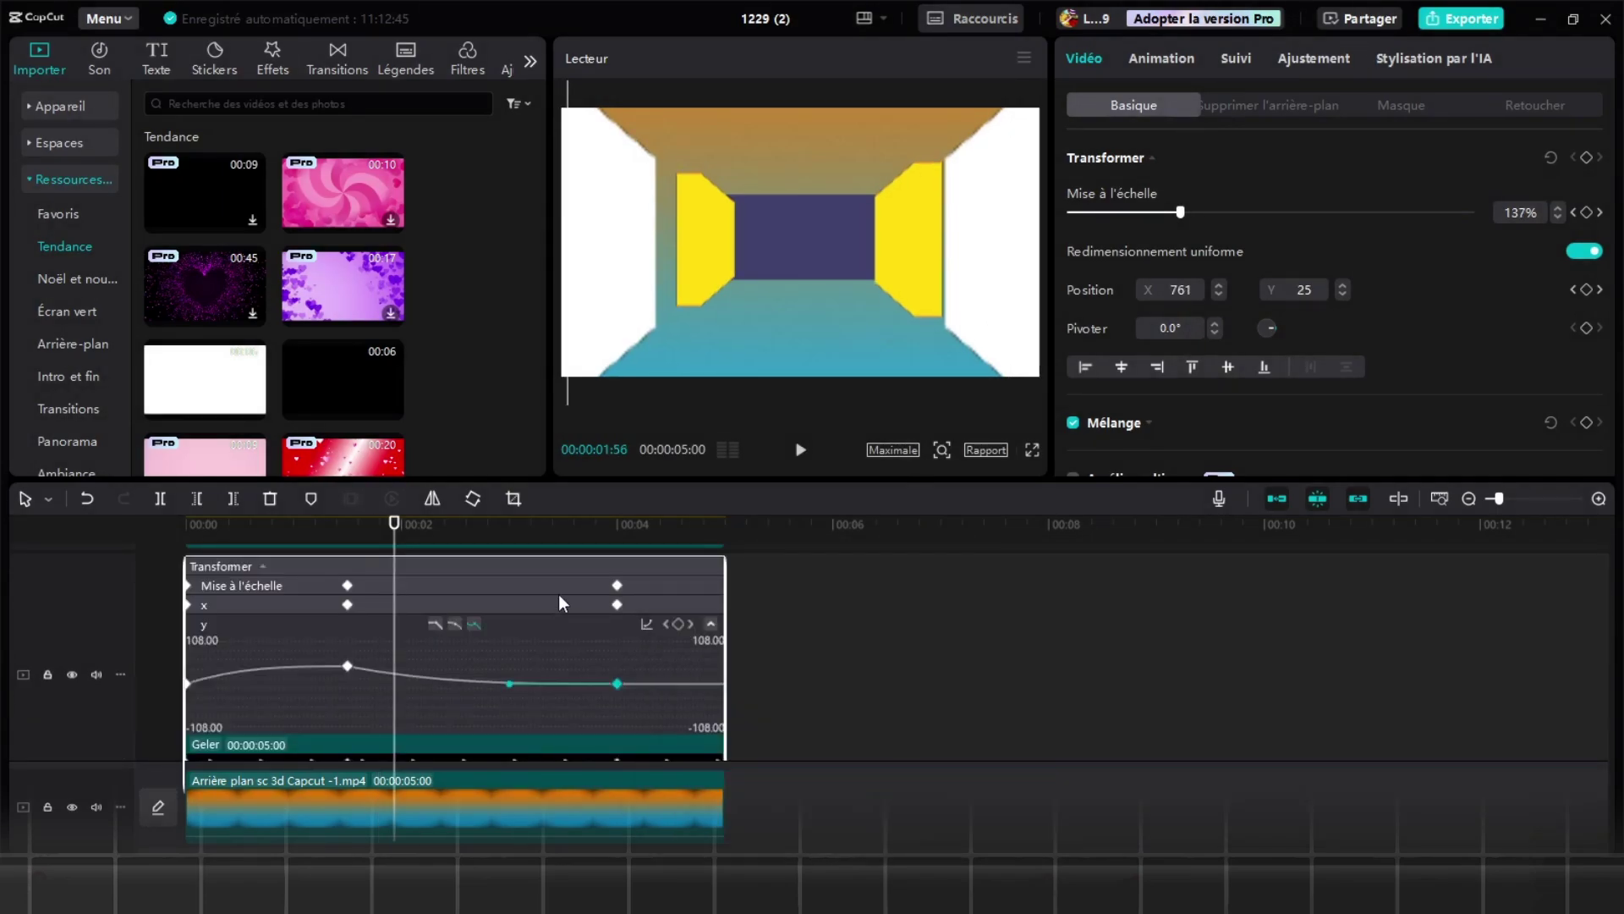
left_click(560, 600)
left_click(646, 605)
left_click(780, 767)
left_click(1054, 613)
- Apply the Sortie cube easing curve to the inner right yellow panel's scale leading to 00:00:04:00
left_click(710, 605)
left_click(711, 676)
left_click(646, 587)
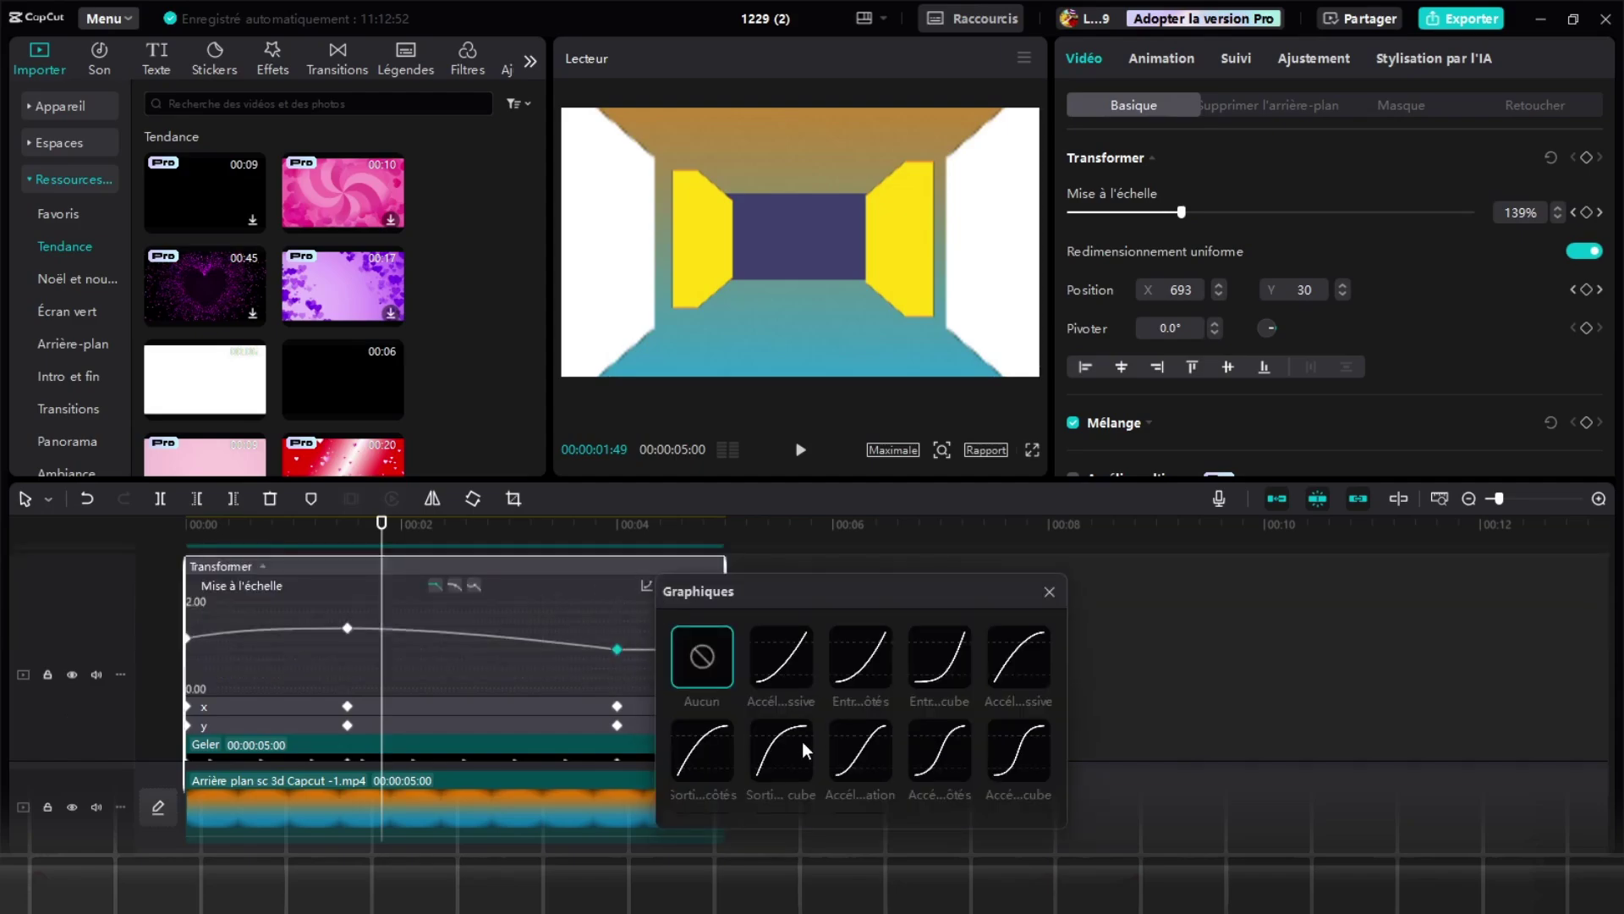
left_click(782, 751)
left_click(1053, 595)
- Show the central purple panel's keyframe graphs and apply the Sortie cube curve to its vertical position leading to 00:00:04:00
scroll(532, 675, "down", 1)
double_click(531, 704)
left_click(592, 635)
double_click(628, 637)
left_click(711, 594)
left_click(646, 594)
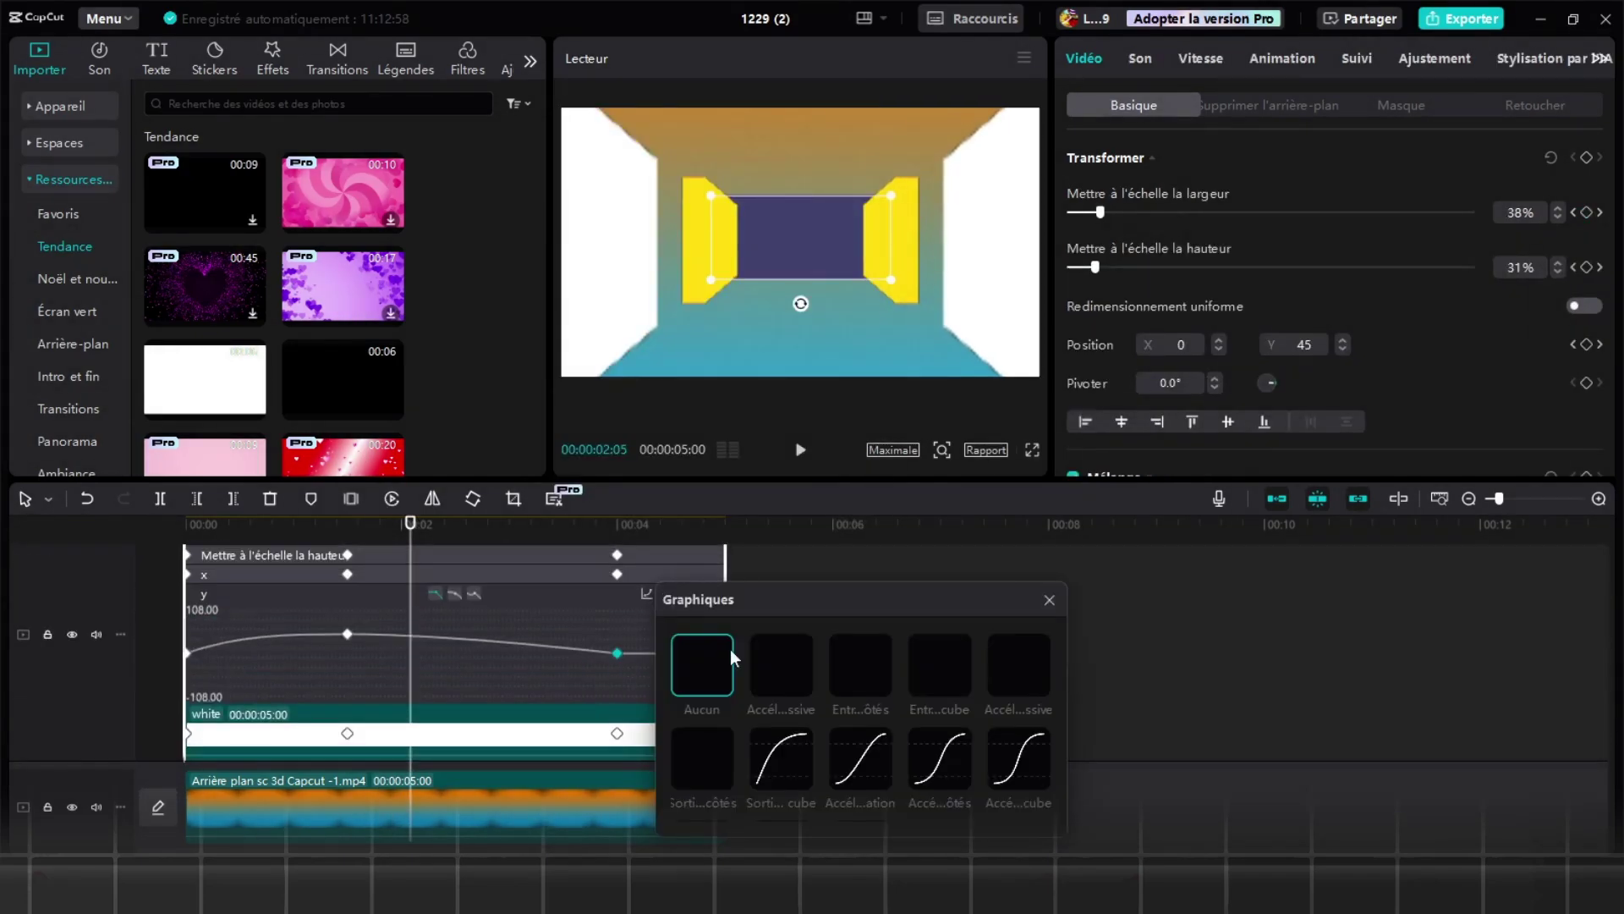
left_click(780, 759)
left_click(1051, 598)
- Apply the Sortie cube easing curve to the central purple panel's height scale leading to 00:00:04:00
scroll(558, 608, "up", 1)
left_click(710, 643)
left_click(710, 692)
left_click(617, 697)
left_click(647, 604)
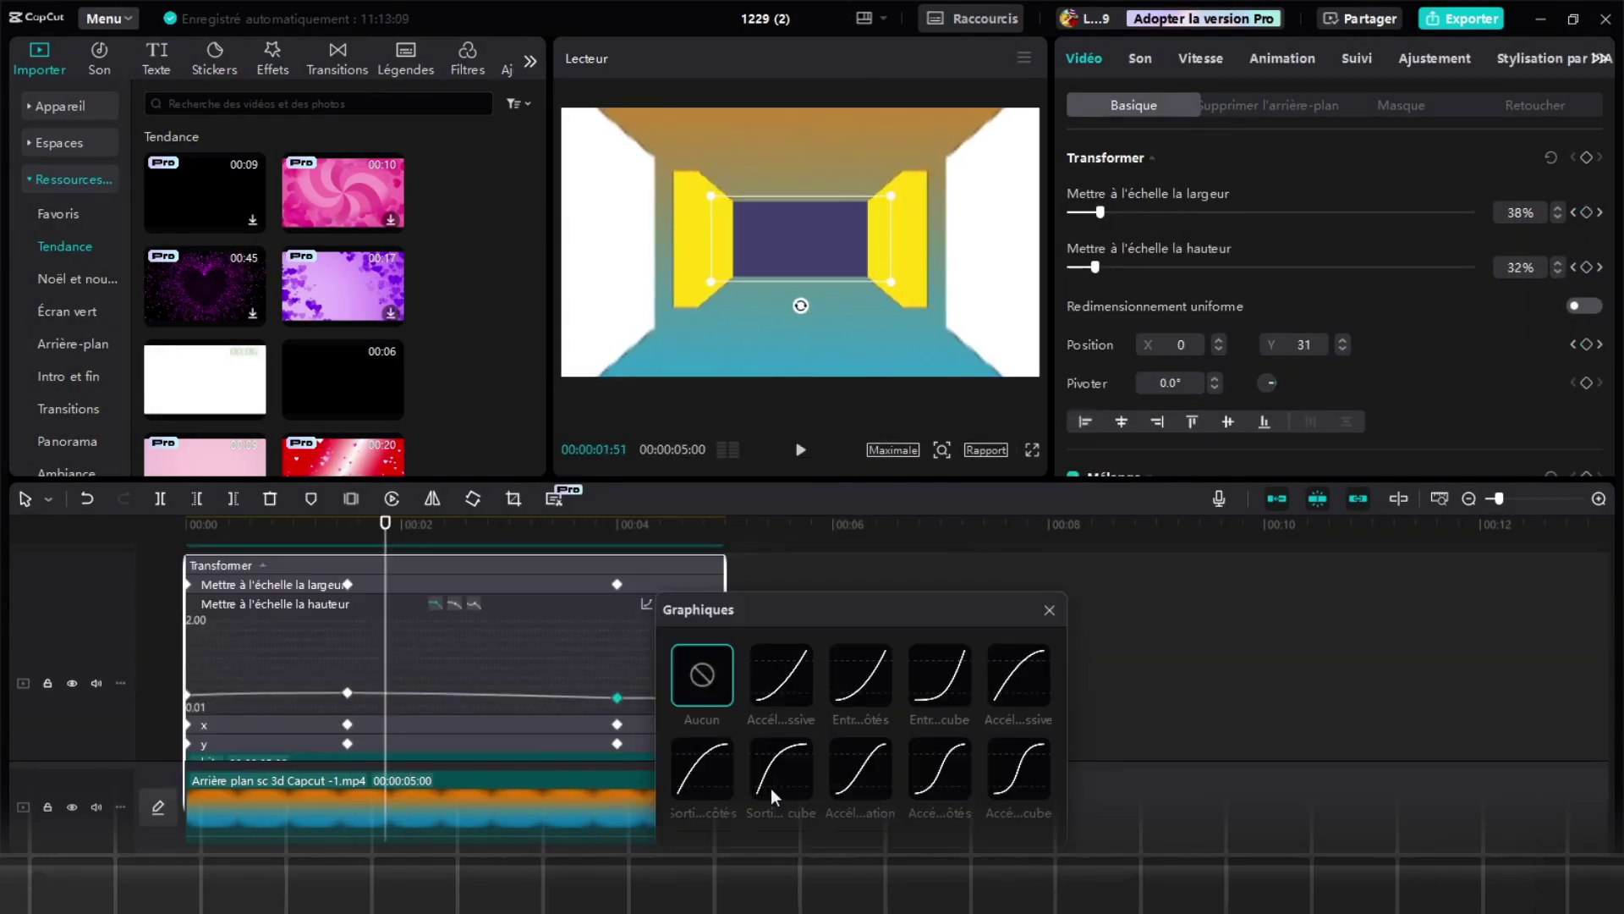
left_click(776, 777)
left_click(1049, 610)
- Apply the Sortie cube easing curve to the central purple panel's width scale leading to 00:00:04:00, and check its vertical position curve
left_click(711, 605)
left_click(710, 674)
left_click(617, 671)
left_click_drag(499, 524, 545, 541)
left_click(646, 584)
left_click(786, 742)
left_click(1049, 591)
left_click(711, 585)
scroll(712, 677, "down", 1)
left_click(711, 683)
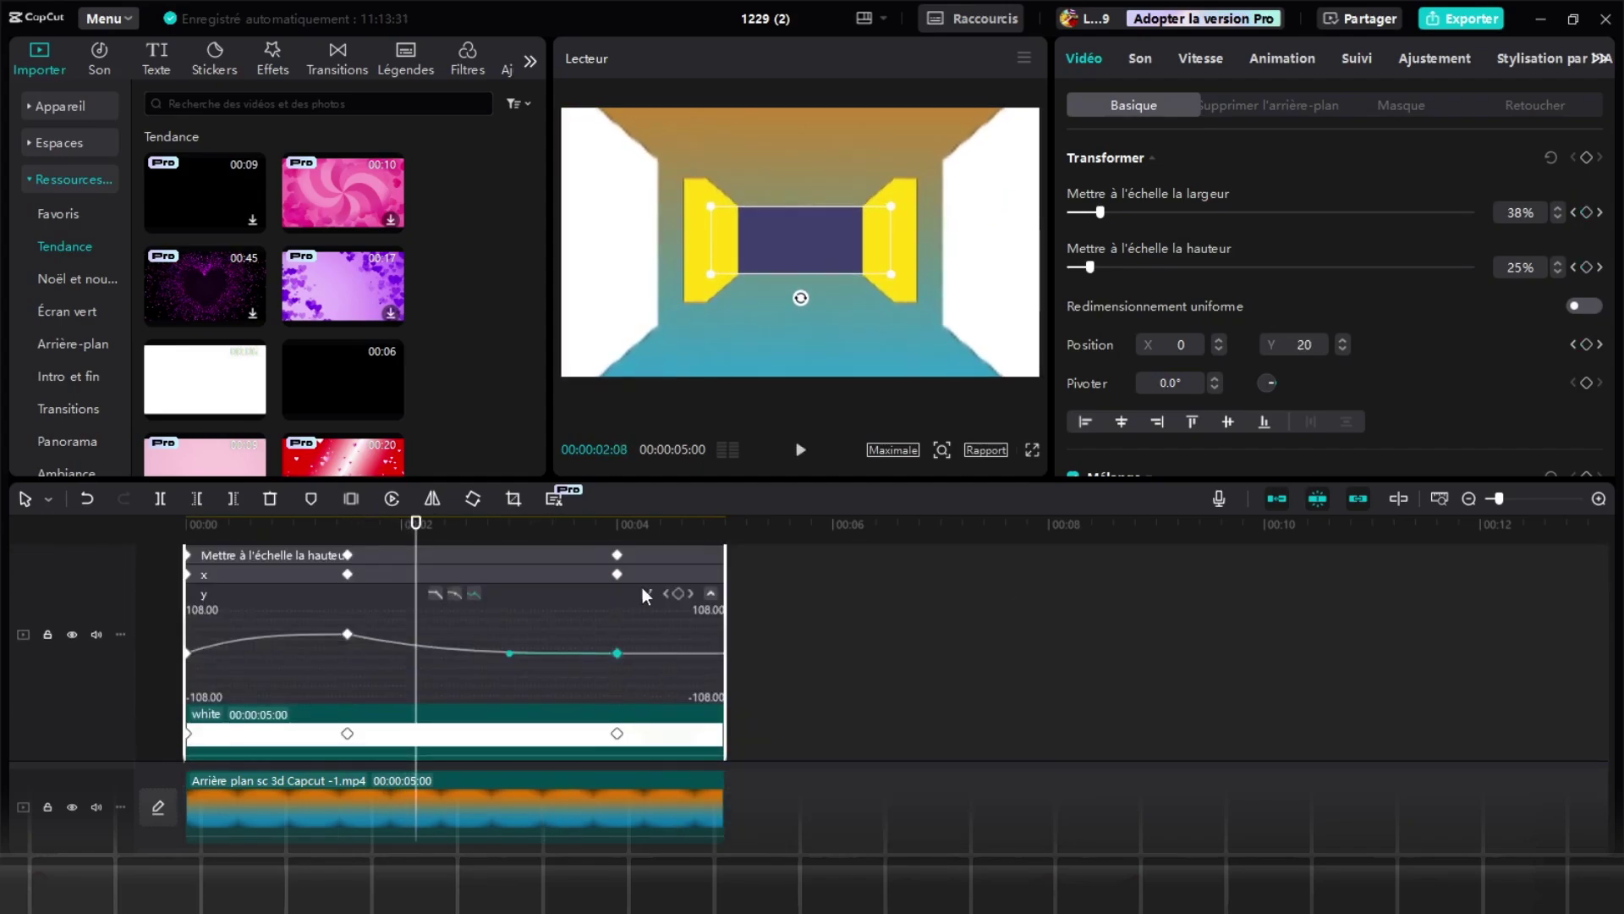
left_click(646, 592)
left_click(1049, 599)
- Apply the Sortie cube easing curve to the outer left yellow panel's scale between 00:00:01:30 and 00:00:04:00
scroll(537, 692, "down", 1)
left_click(500, 638)
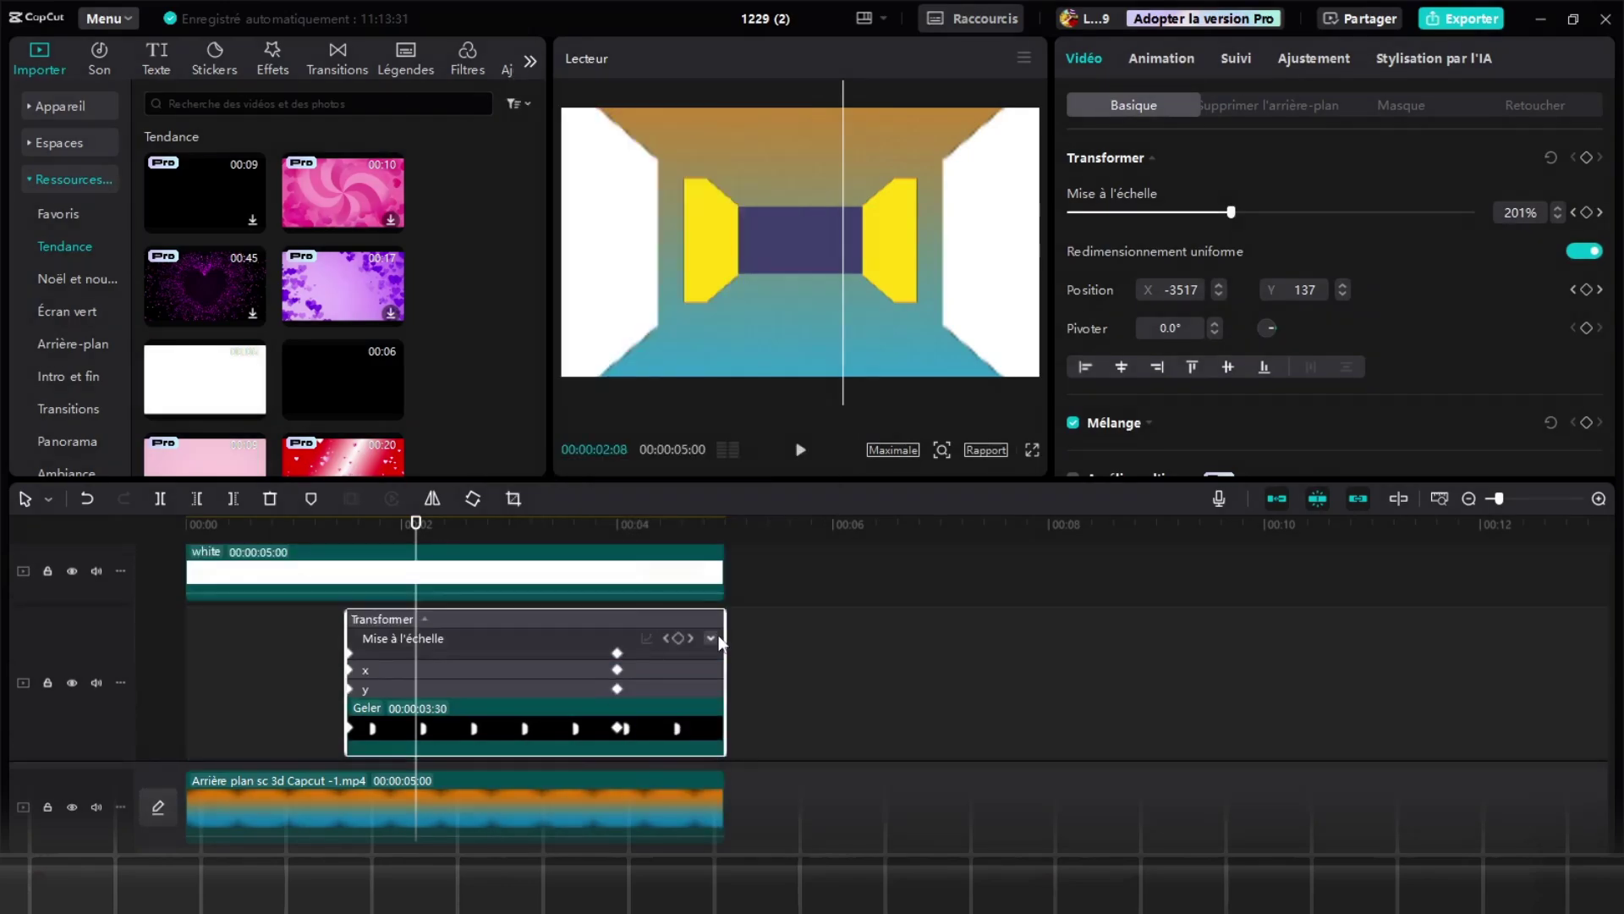
left_click(646, 596)
left_click(1049, 607)
left_click(525, 672)
left_click(645, 596)
left_click(786, 760)
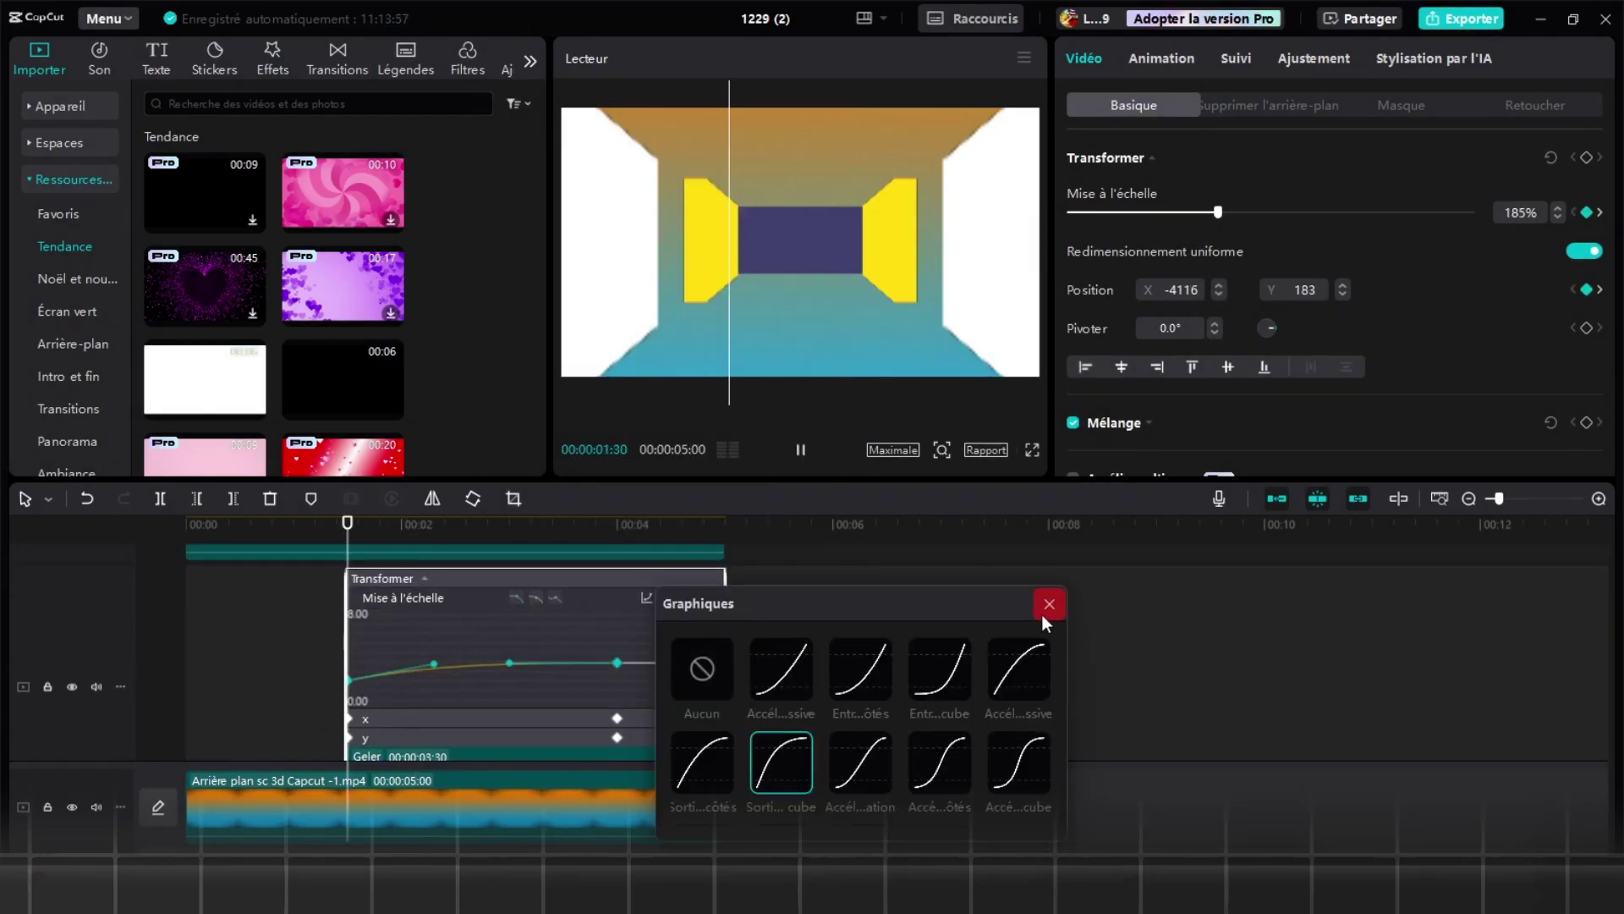
left_click(1049, 609)
- Apply the Sortie cube easing curve to the outer left yellow panel's horizontal position
left_click(711, 598)
left_click(711, 709)
scroll(622, 711, "down", 1)
left_click(648, 619)
left_click(784, 781)
left_click(1049, 624)
- Apply the Sortie cube easing curve to the outer left yellow panel's vertical position and hide its keyframe display
left_click(711, 617)
left_click(711, 724)
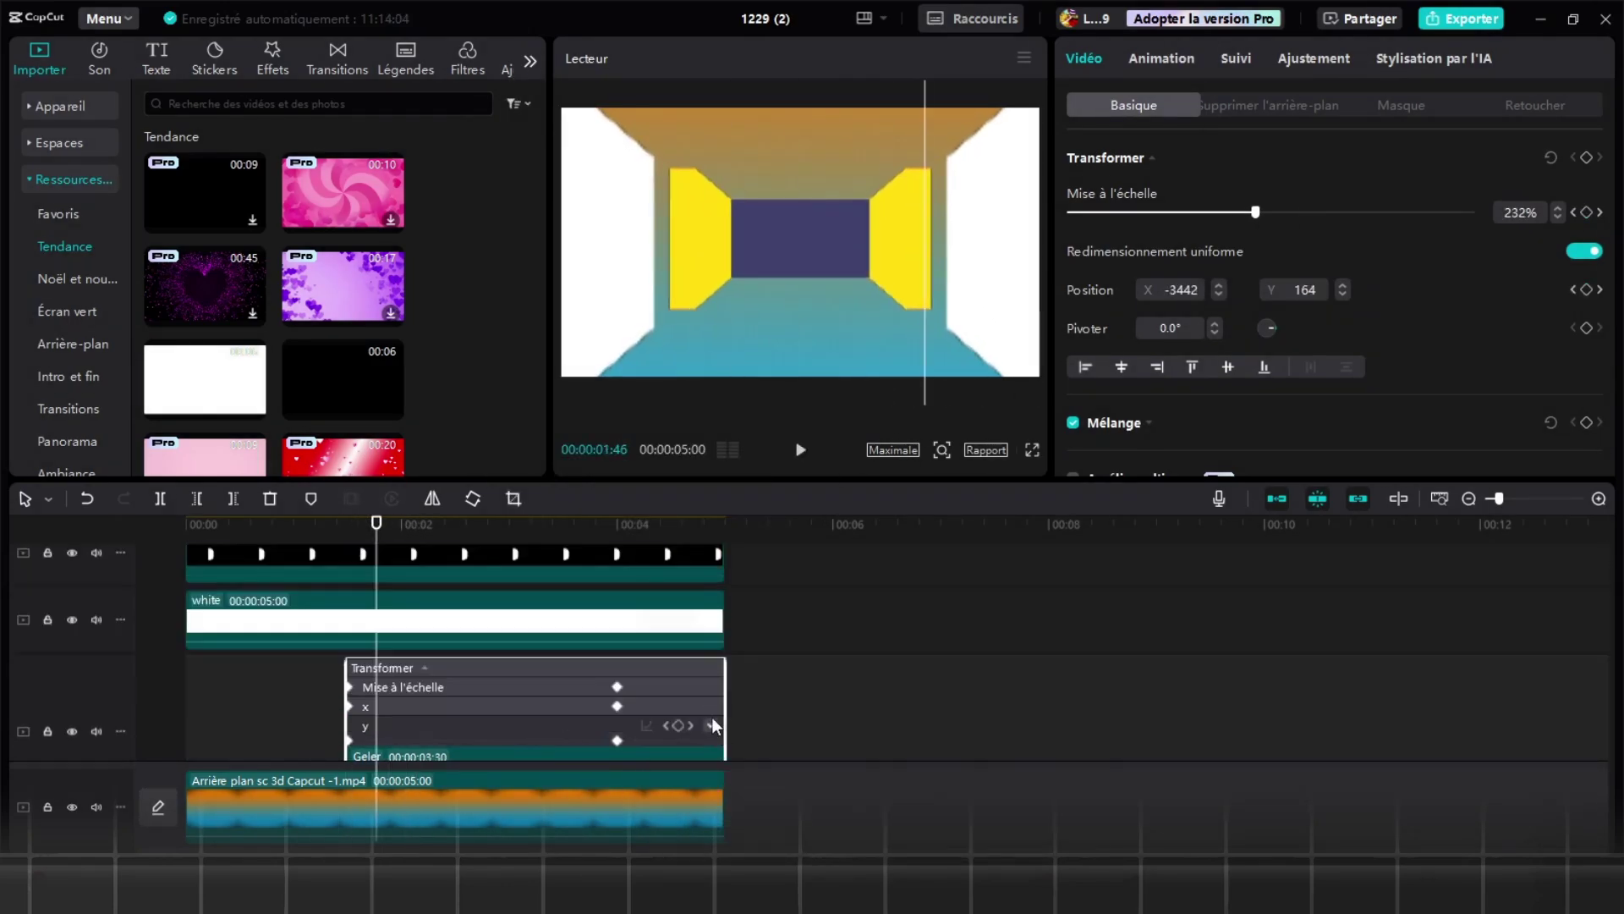
scroll(677, 710, "down", 1)
left_click(647, 635)
left_click(780, 784)
left_click(1049, 628)
scroll(592, 702, "down", 1)
right_click(530, 709)
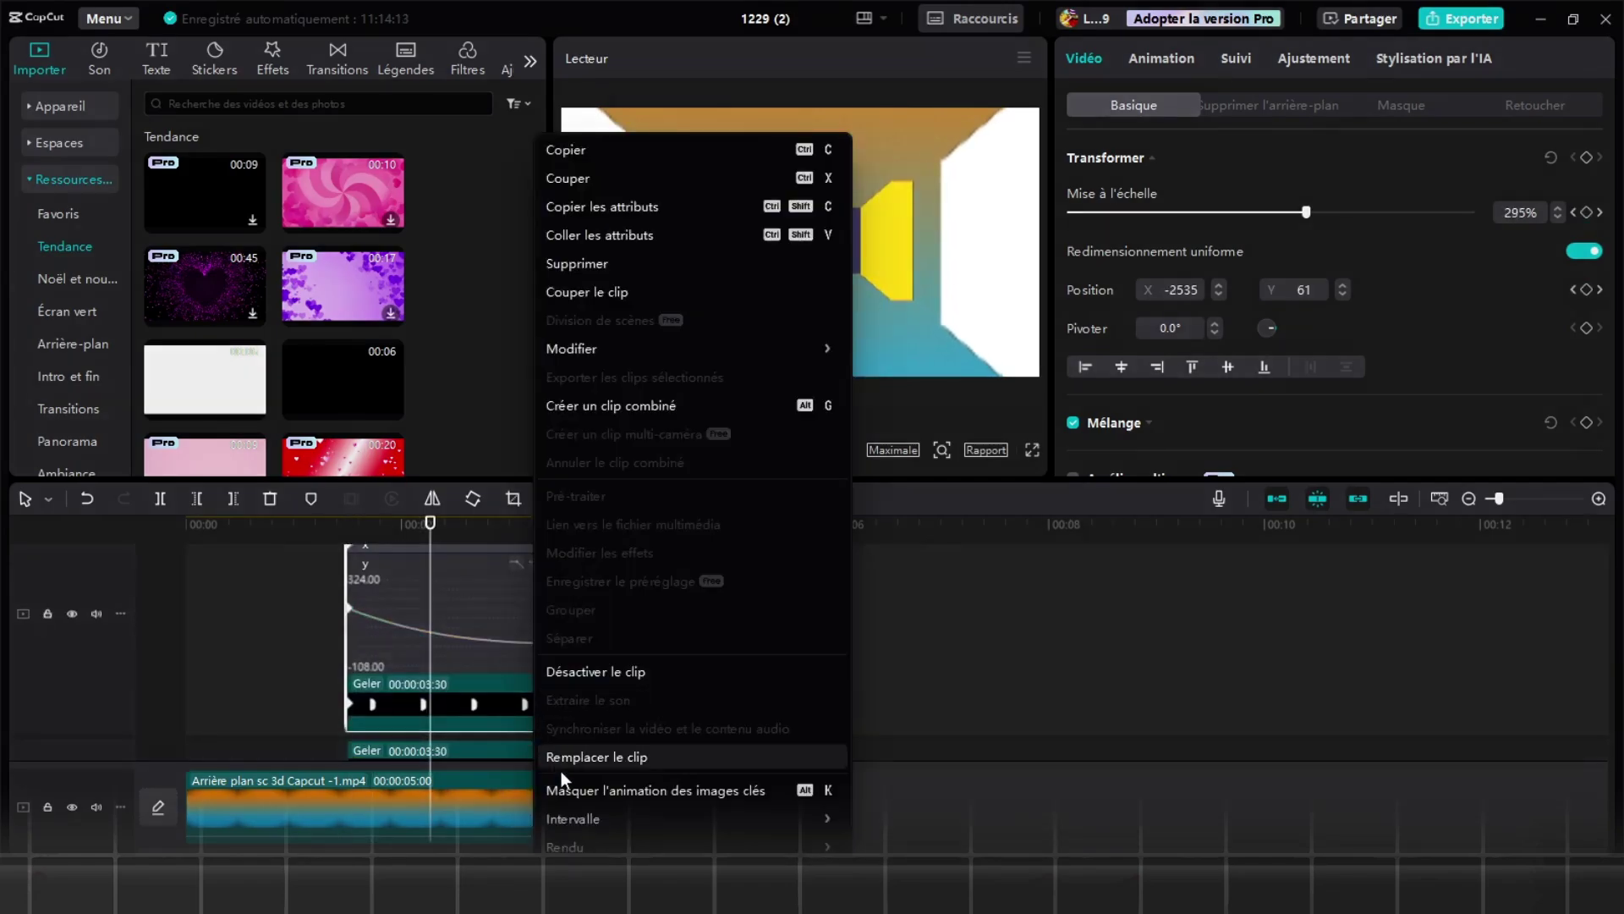
left_click(584, 789)
- Show the outer right yellow panel's keyframe graphs and apply the Sortie cube curve to its scale
right_click(569, 721)
left_click(678, 789)
left_click(647, 637)
left_click(821, 758)
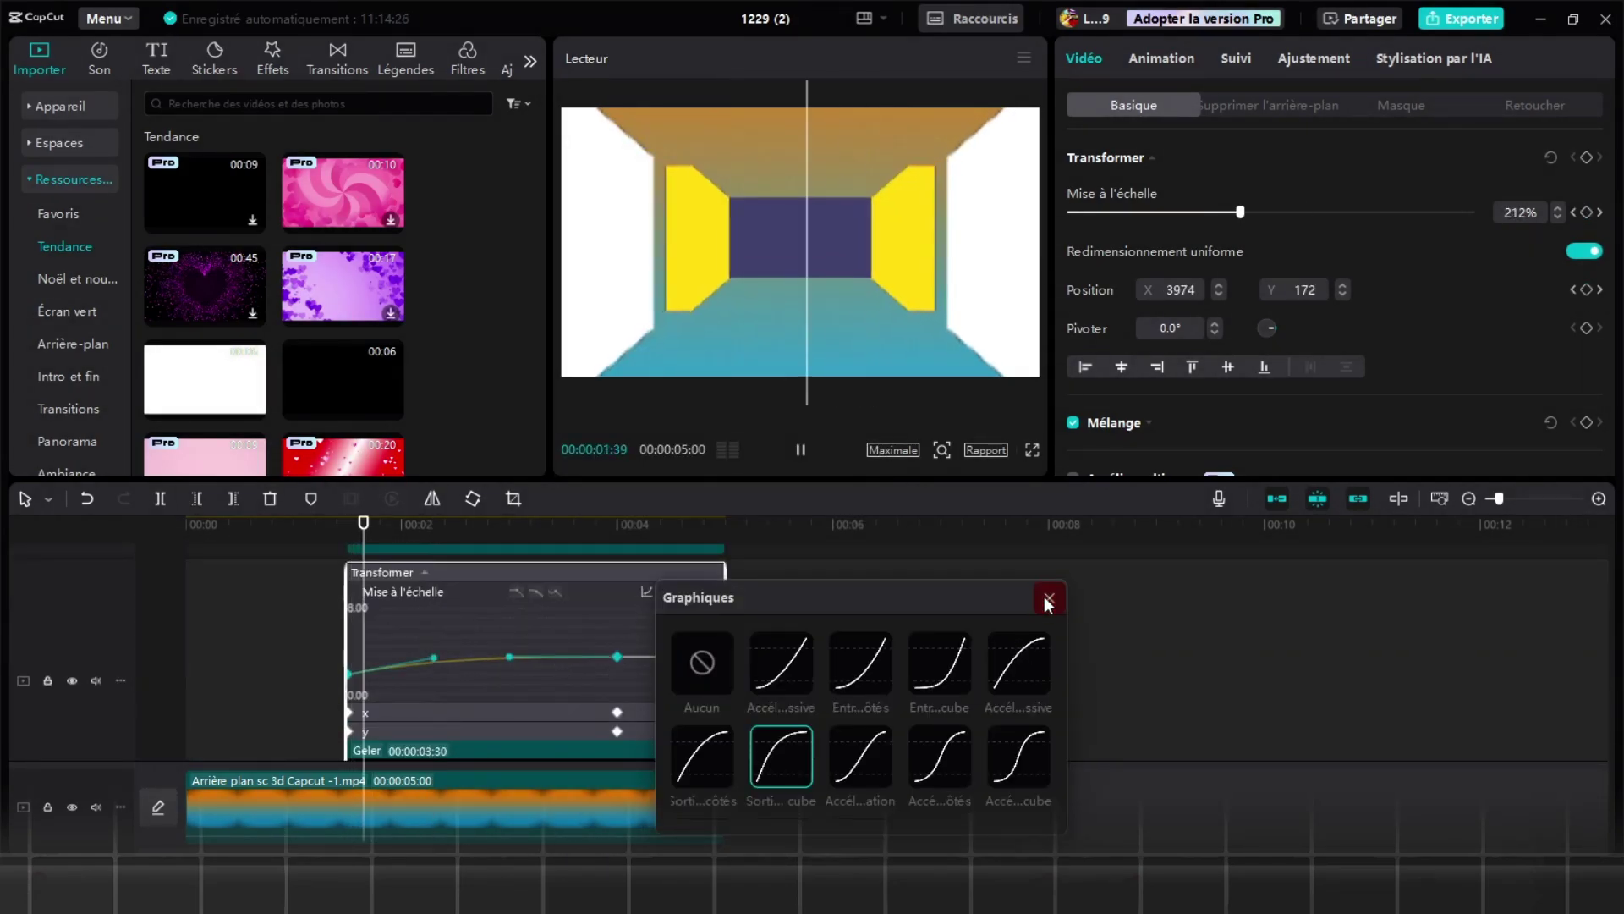
left_click(1050, 595)
- Apply the Sortie cube easing curve to the outer right yellow panel's horizontal position
left_click(616, 685)
left_click(647, 611)
left_click(783, 774)
left_click(1046, 613)
left_click(710, 611)
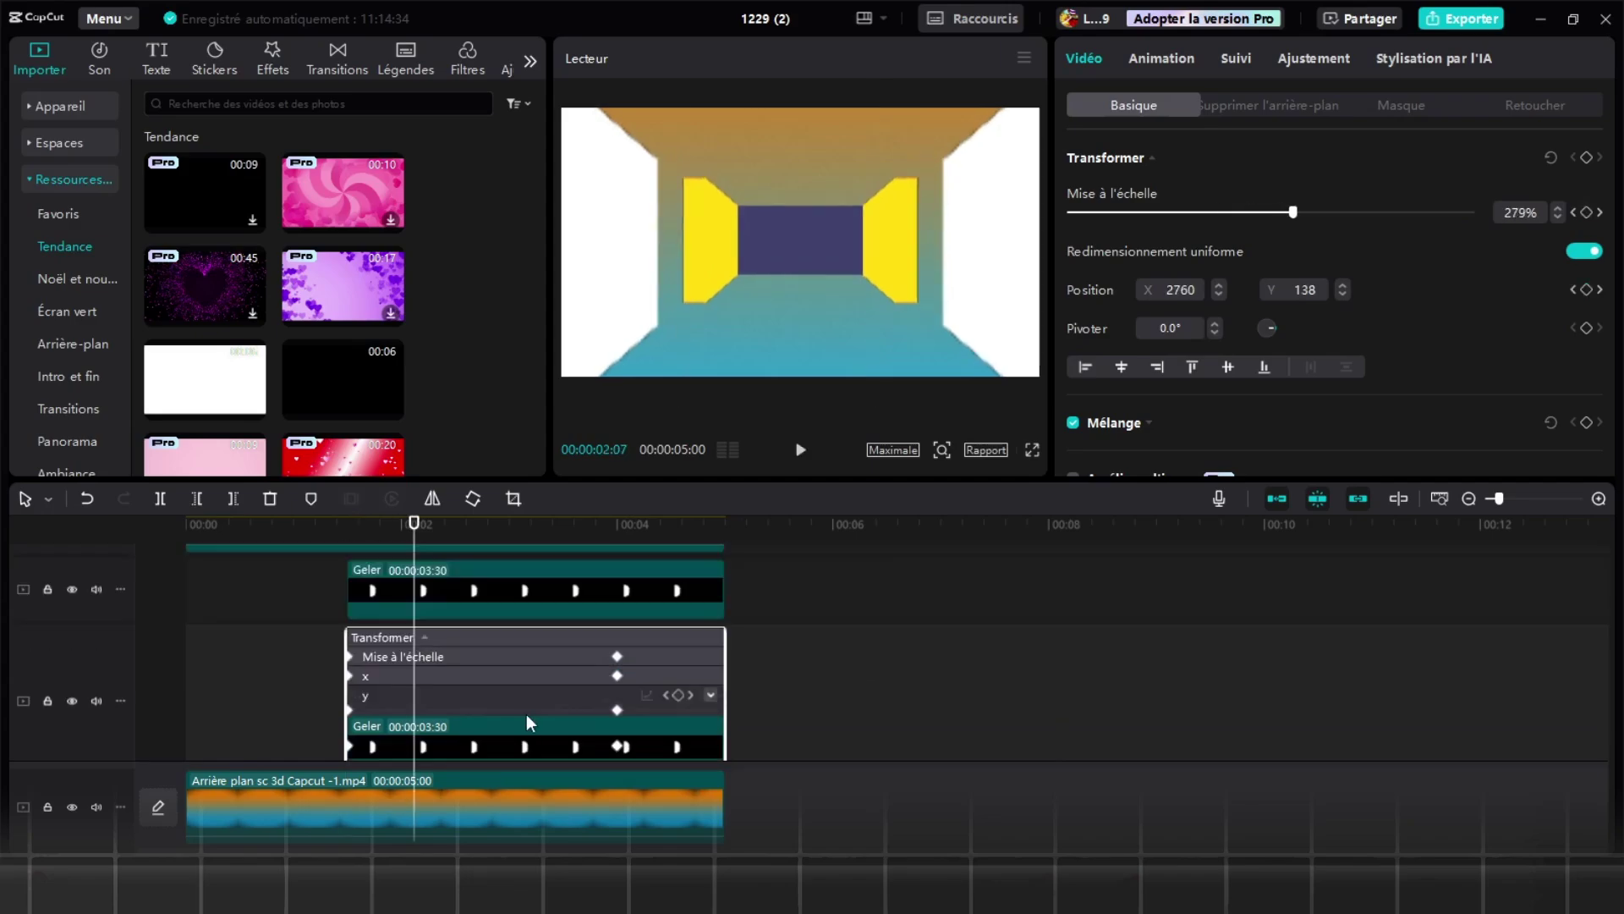
- Apply the Sortie cube easing curve to the outer right yellow panel's vertical position and hide its keyframe display
left_click(710, 696)
scroll(709, 695, "down", 1)
left_click(618, 684)
left_click(646, 606)
left_click(774, 767)
left_click(1049, 612)
right_click(550, 734)
left_click(635, 789)
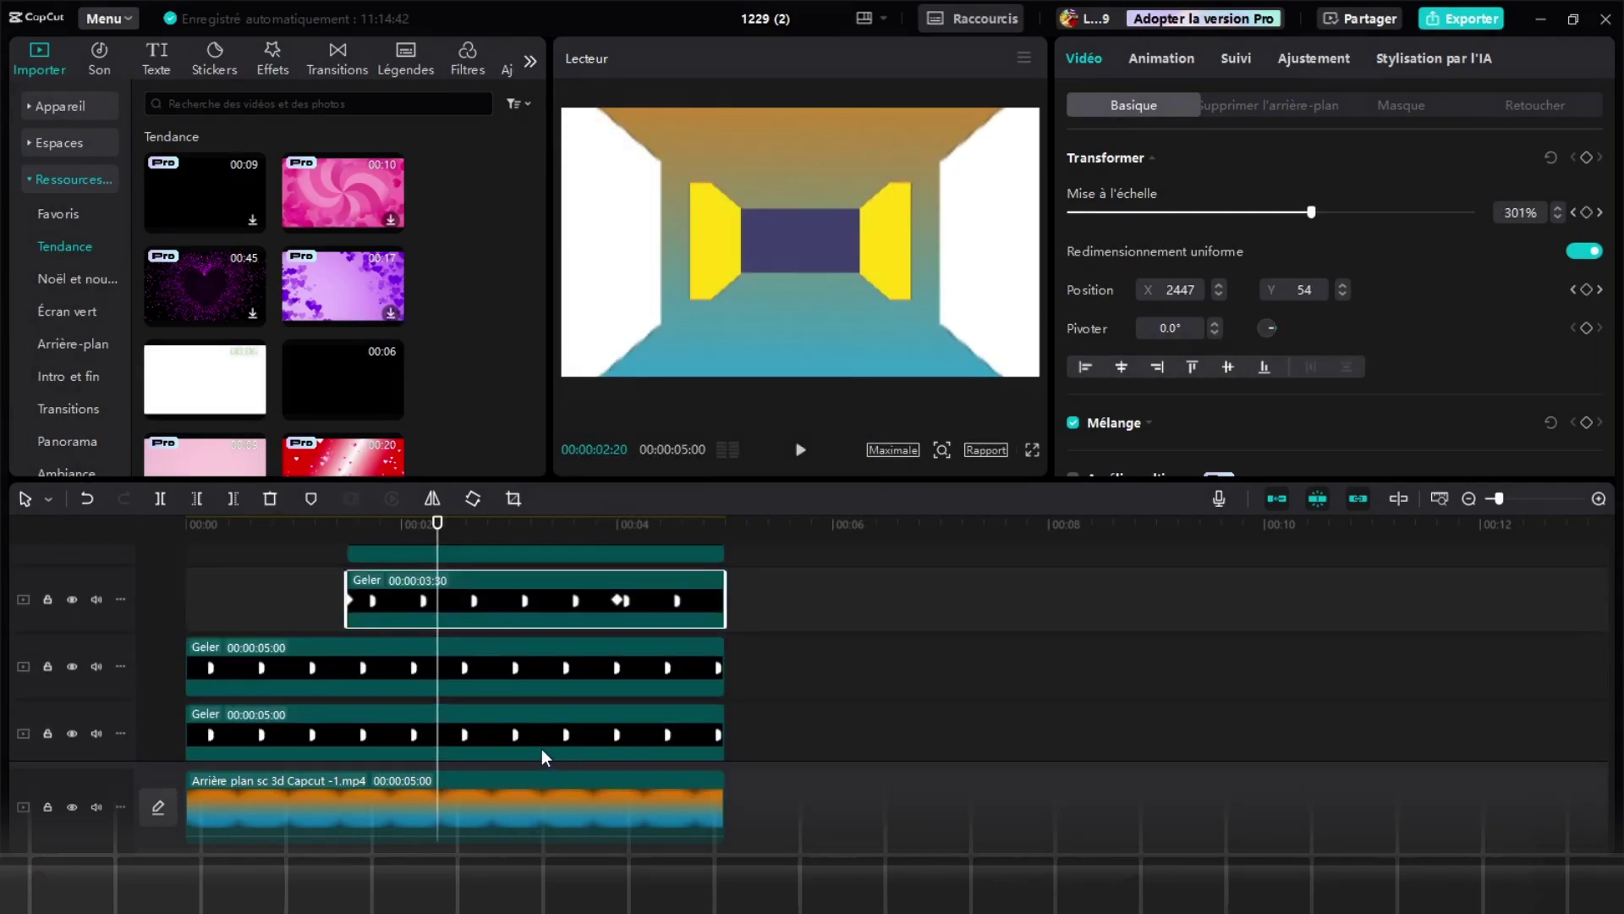
- Show the right white panel's keyframe graphs and apply the Sortie cube curve to its scale leading to 00:00:04:00
left_click(311, 599)
left_click(345, 599)
right_click(416, 668)
left_click(501, 789)
left_click(616, 674)
left_click(646, 584)
left_click(799, 748)
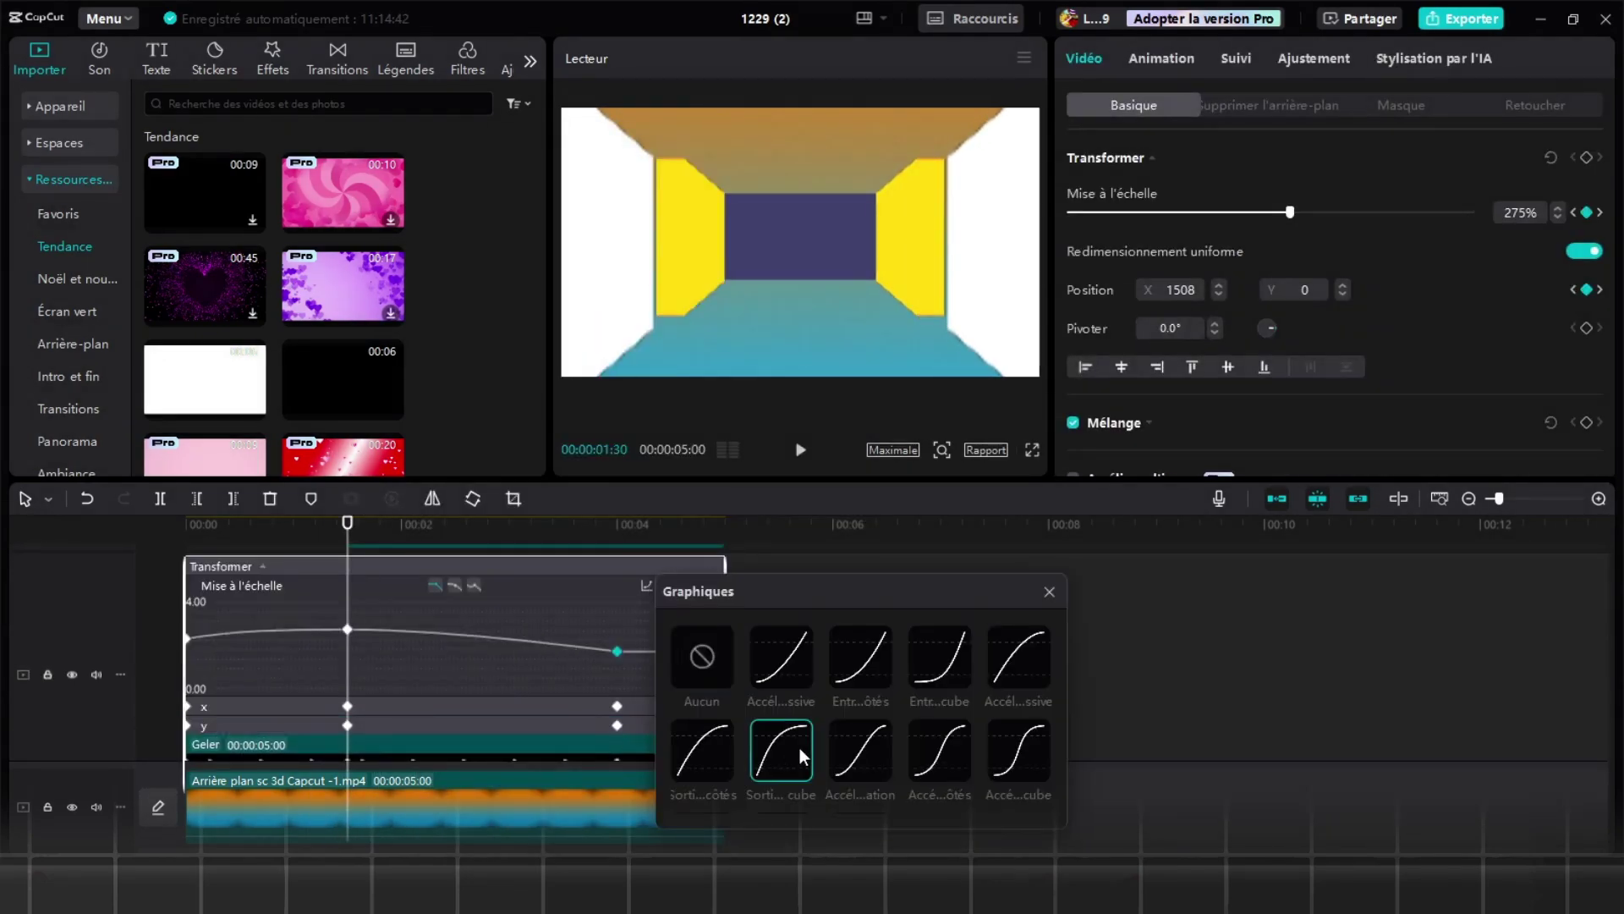
left_click(1048, 591)
- Apply the Sortie cube easing curve to the right white panel's horizontal and vertical position leading to 00:00:04:00
left_click(710, 585)
left_click(711, 694)
left_click(646, 606)
left_click(784, 757)
left_click(1048, 611)
left_click(711, 606)
left_click(711, 707)
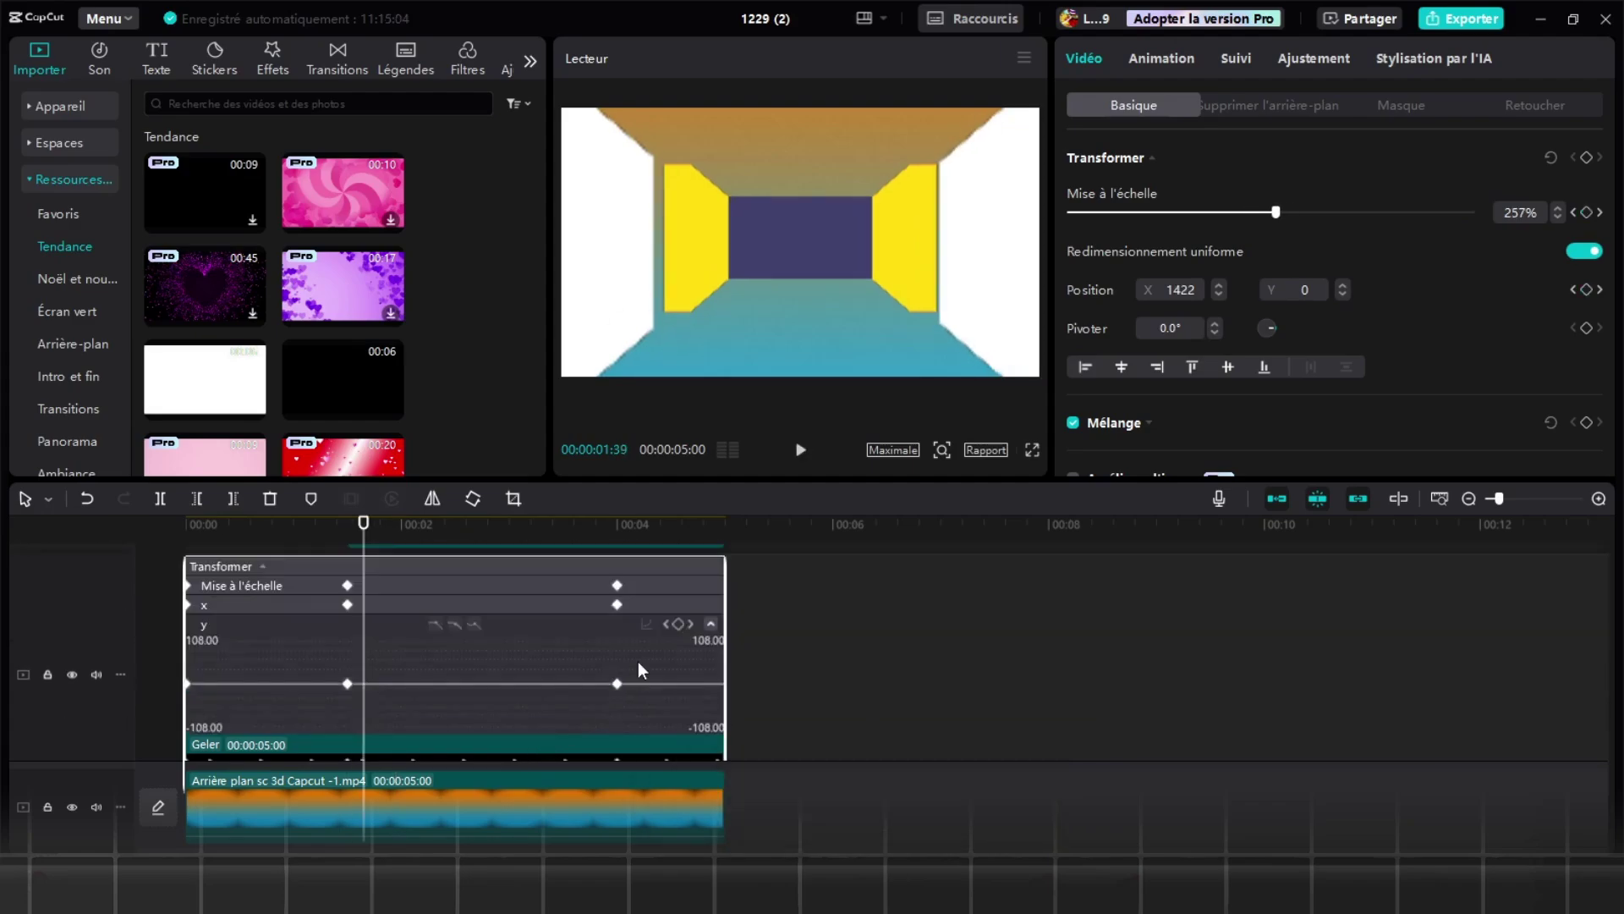
left_click(616, 683)
left_click(646, 624)
left_click(1049, 627)
- Show the left white panel's keyframe graphs and ease its scale leading to 00:00:04:00
double_click(507, 743)
double_click(518, 689)
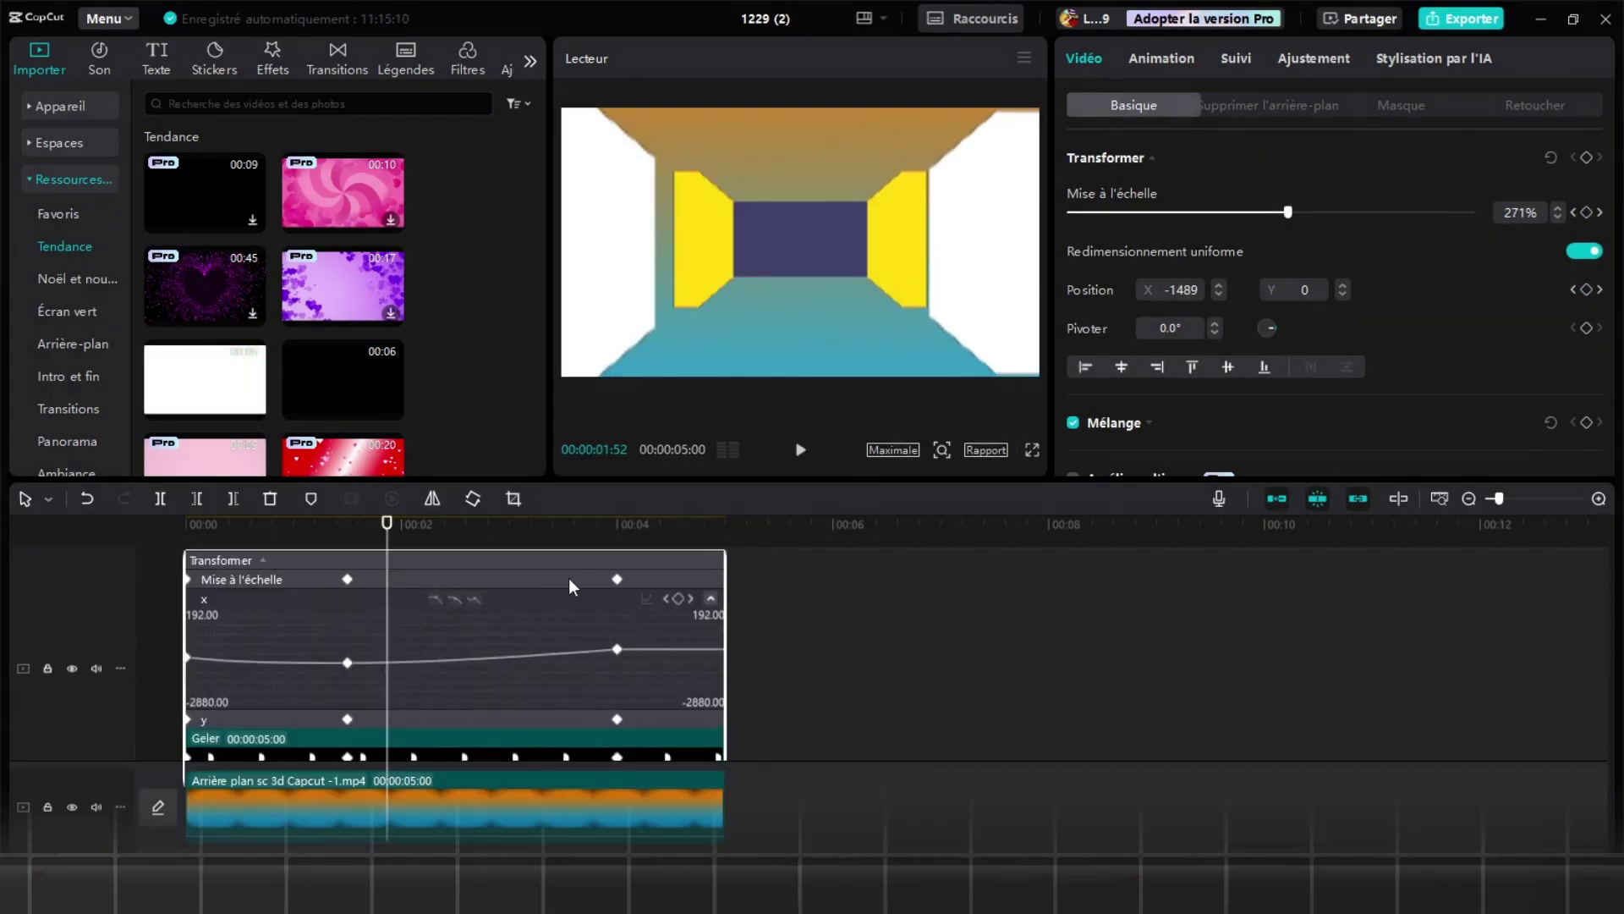
left_click(711, 580)
left_click(617, 643)
left_click(646, 580)
left_click(1049, 585)
- Ease the left white panel's horizontal and vertical position leading to 00:00:04:00, and hide its keyframe display
left_click(538, 699)
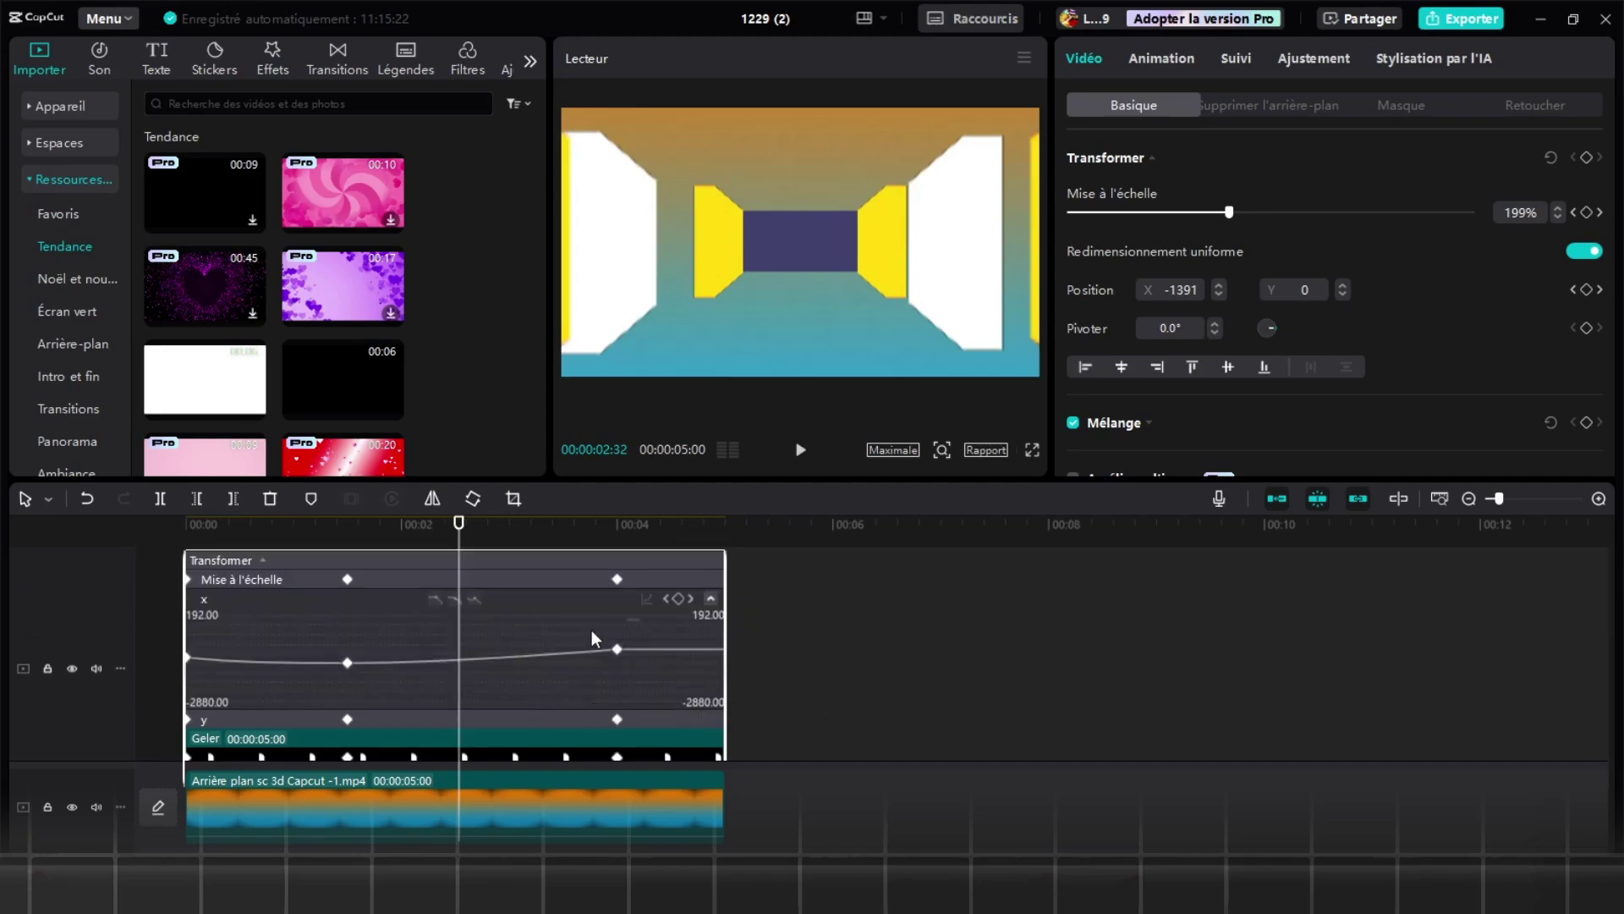
left_click(647, 599)
left_click(1049, 605)
left_click(711, 599)
left_click(711, 707)
left_click(617, 677)
double_click(551, 733)
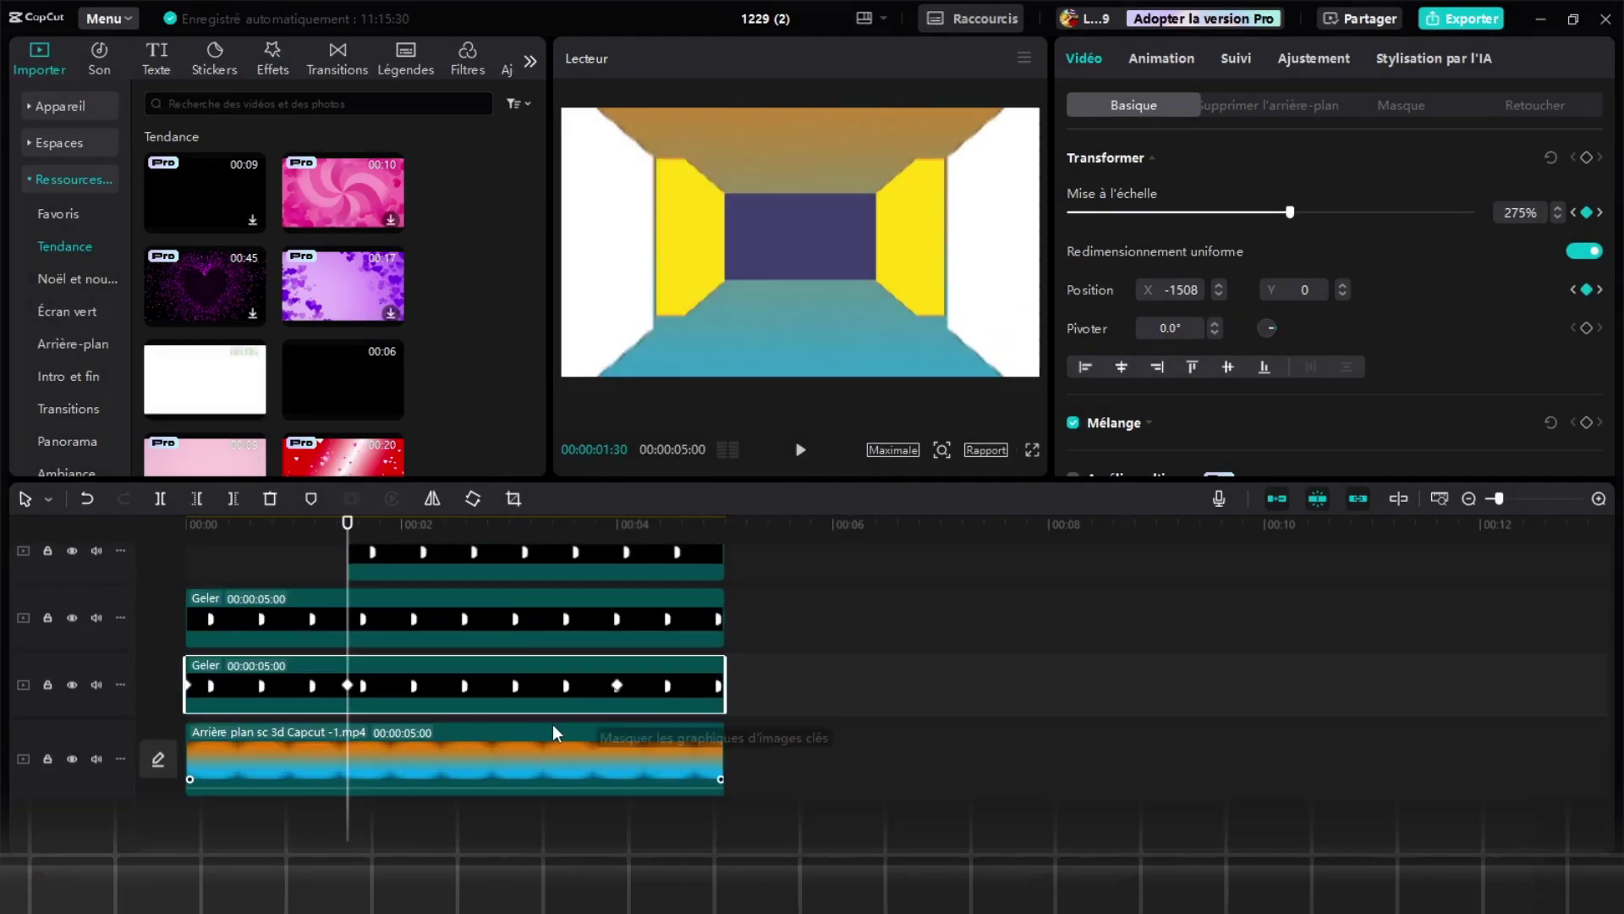
- Scrub the timeline between 00:00:01:16 and 00:00:02:30 to examine when the outer yellow panels come into view
scroll(508, 685, "up", 2)
left_click(451, 658)
left_click(323, 618)
scroll(323, 612, "down", 2)
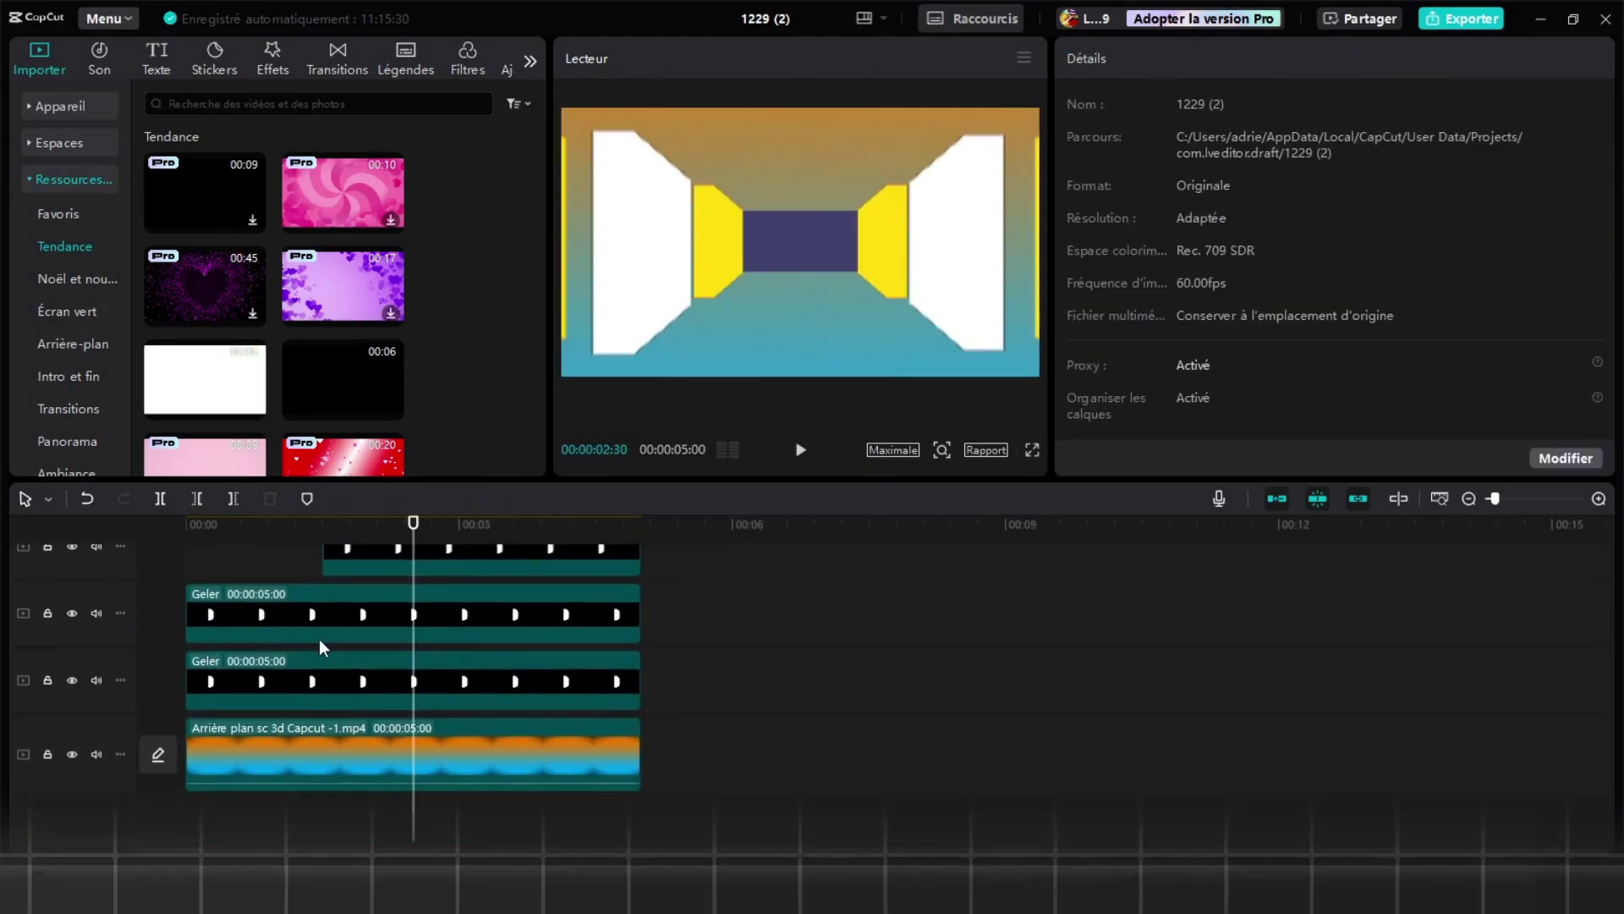
scroll(405, 624, "up", 2)
left_click(272, 658)
left_click(301, 655)
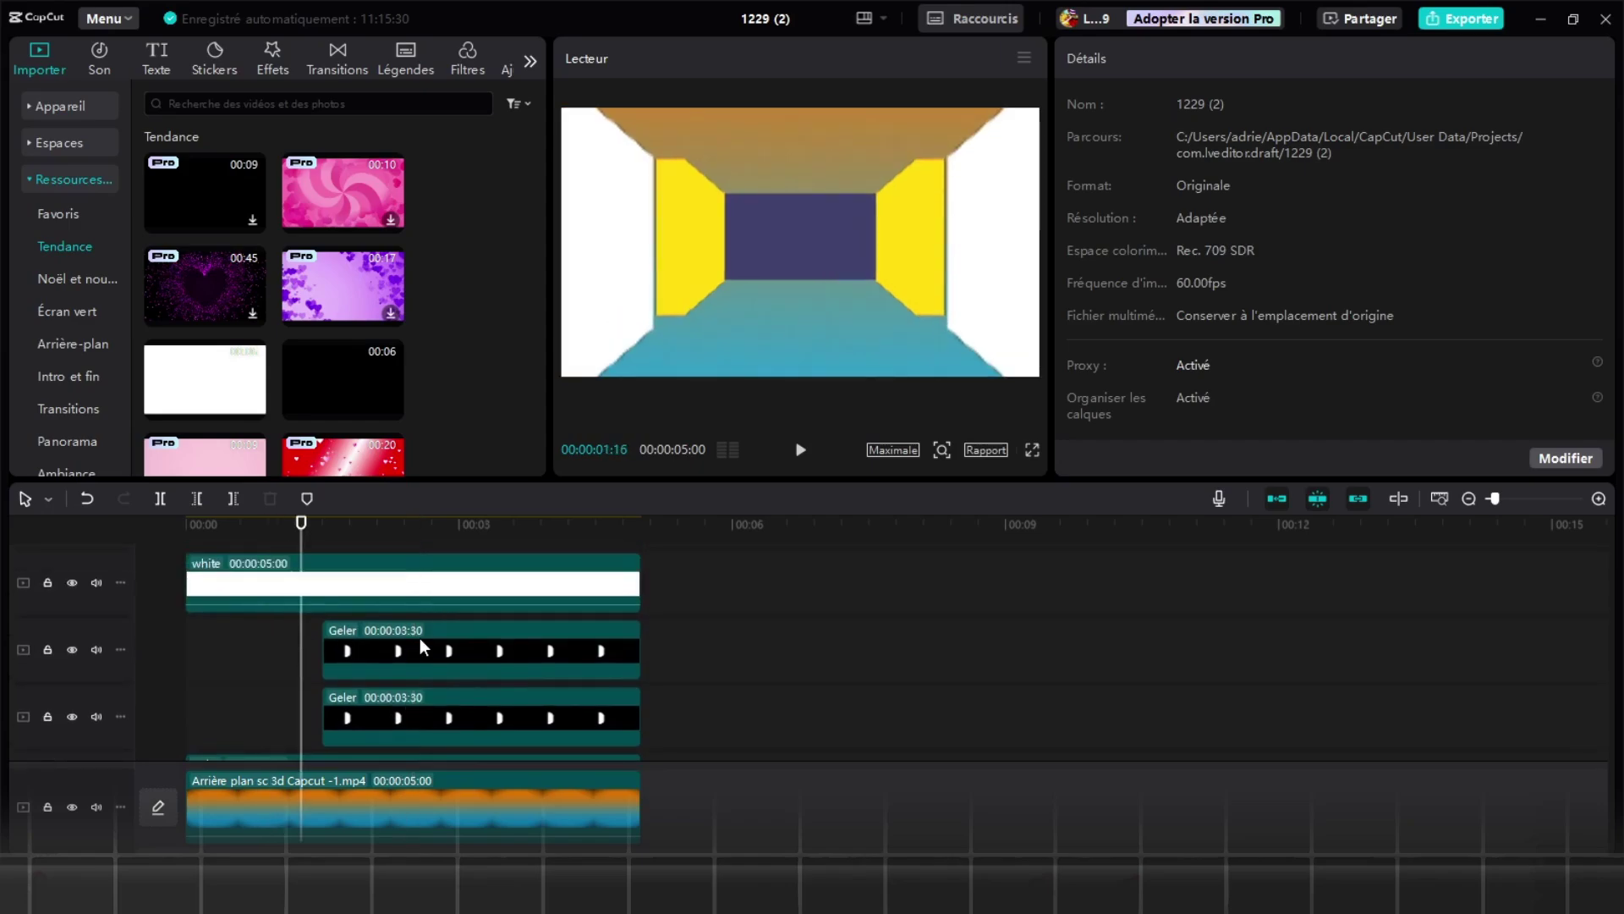
- Move both outer yellow panel clips earlier to start at about 00:00:01:06, and extend them to 00:00:03:54 so they end with the scene
left_click(417, 645)
left_click(399, 711, "ctrl")
left_click_drag(398, 643, 363, 645)
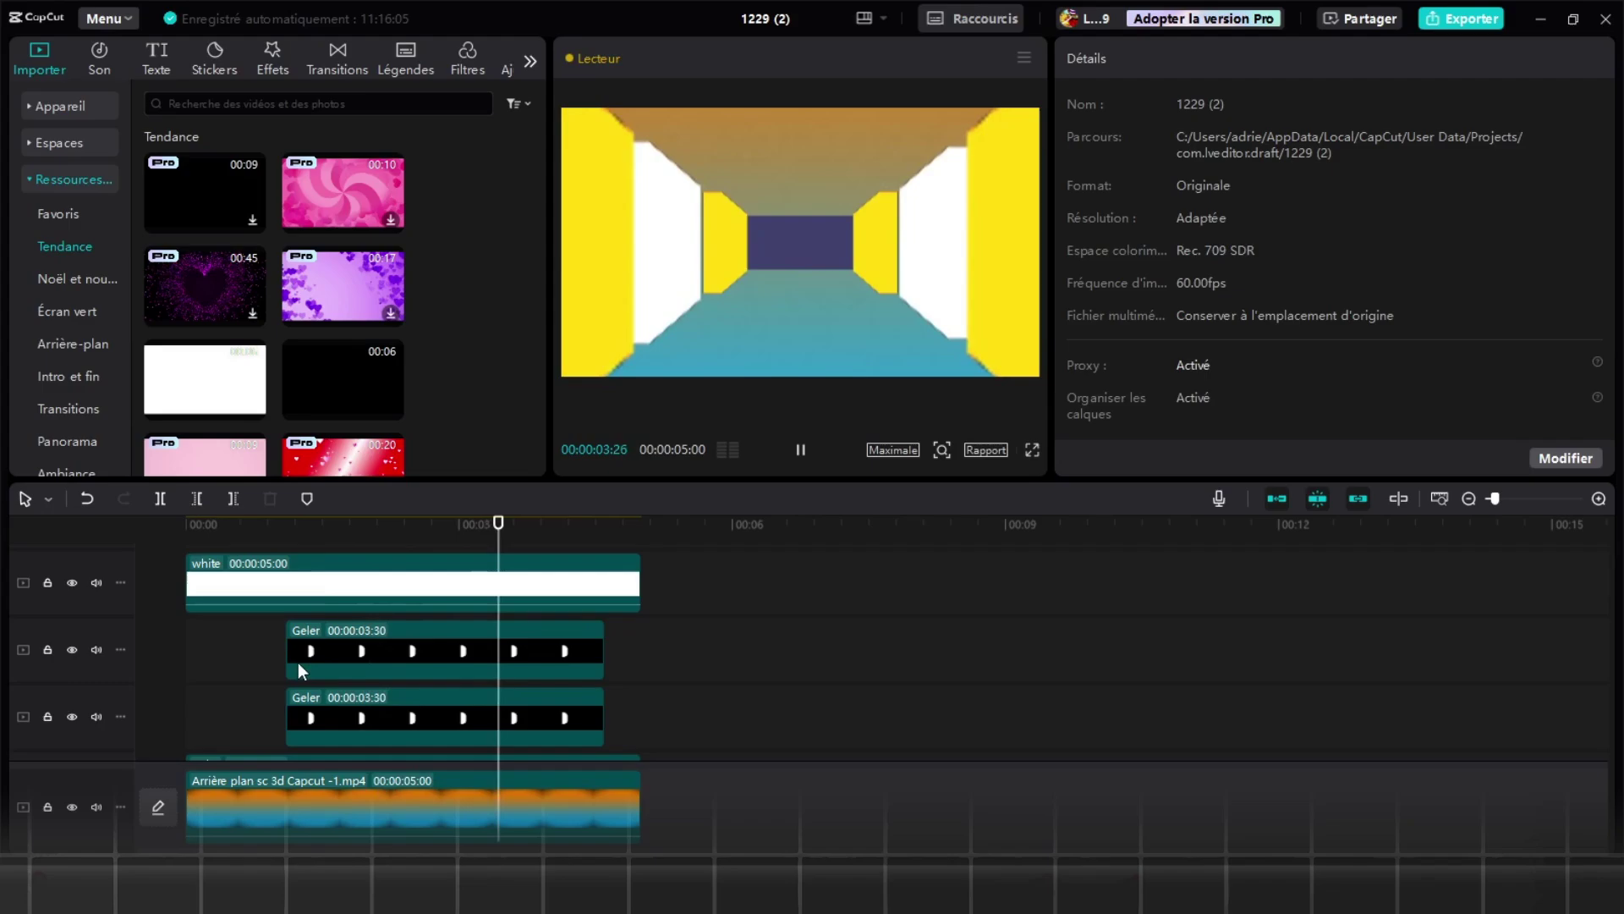
left_click(298, 663)
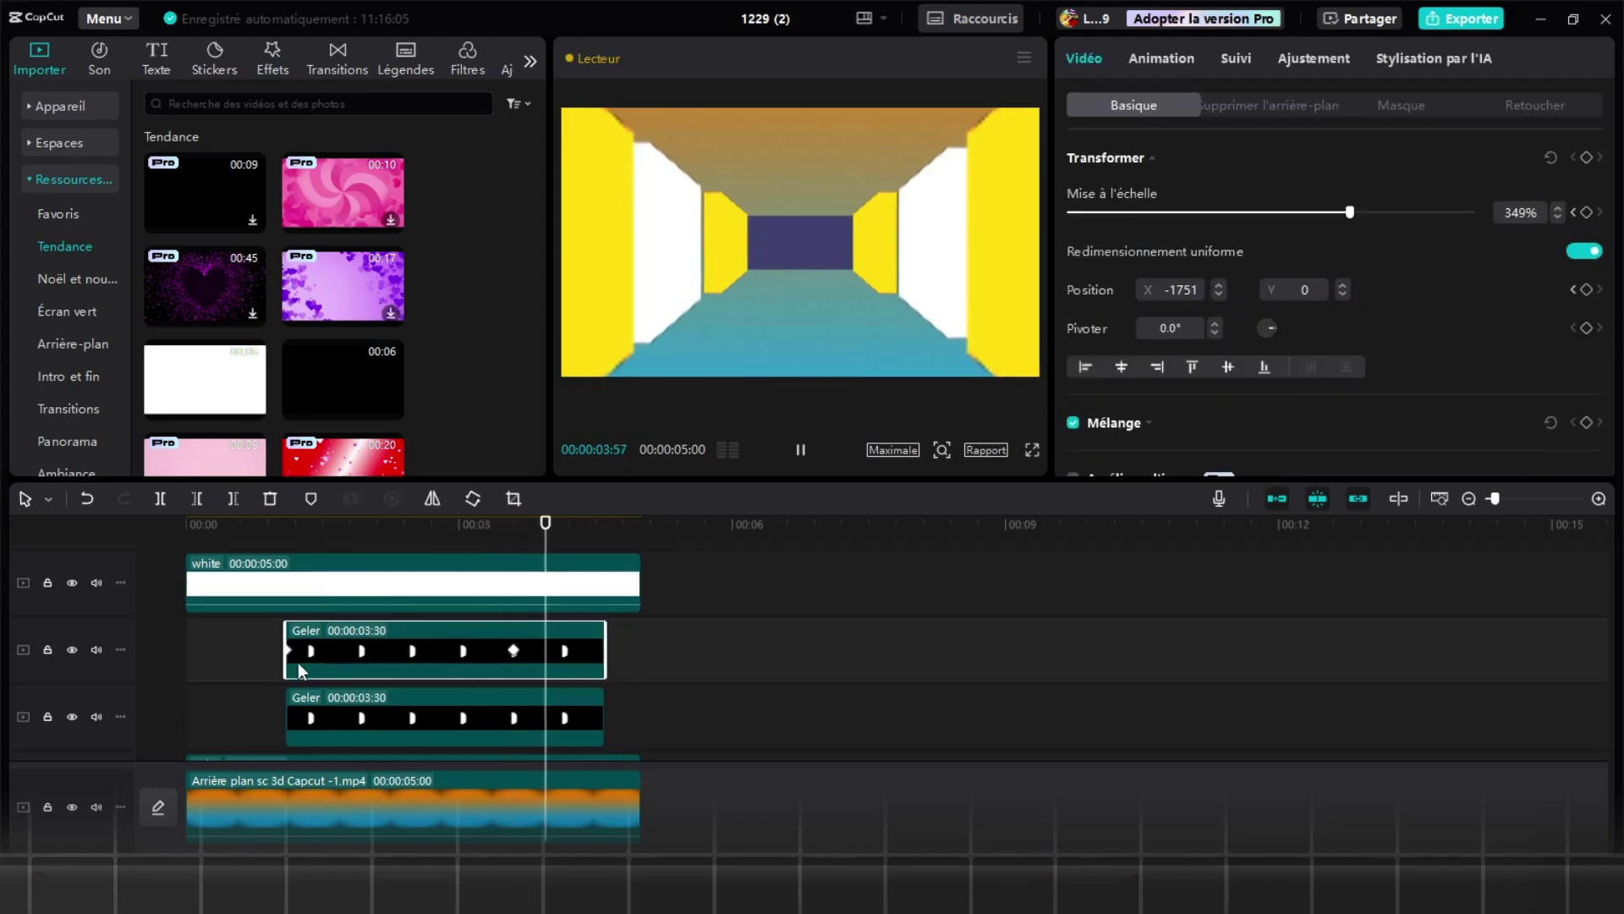
left_click_drag(230, 707, 601, 634)
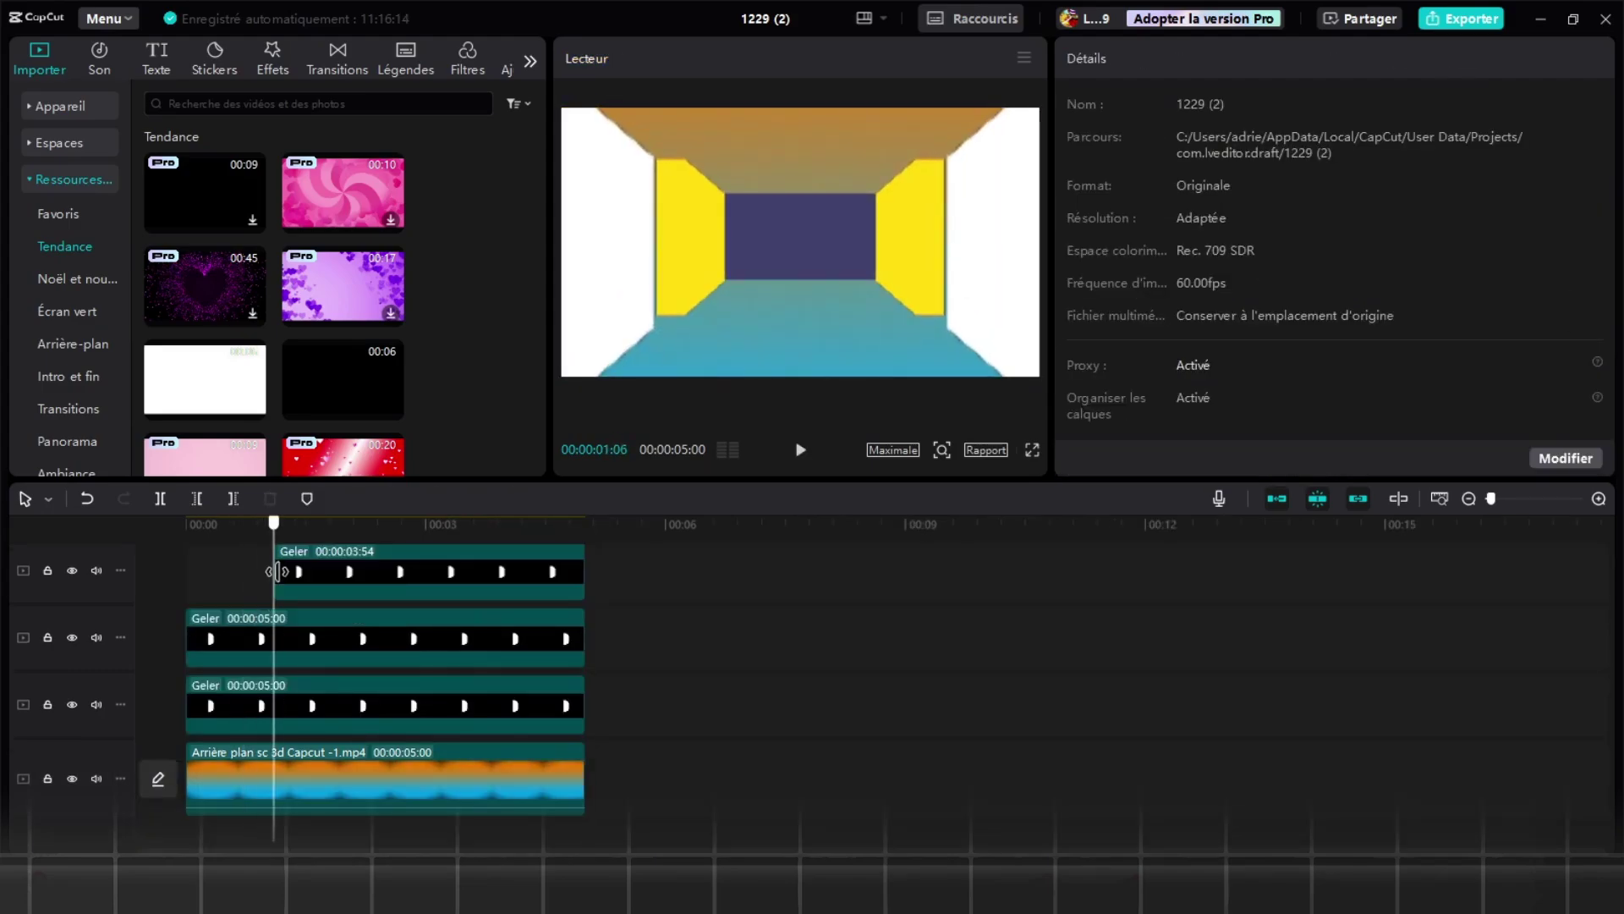
- Set the orange-blue gradient background's scale to 112% at the 00:00:04:00 keyframe
scroll(300, 749, "down", 1)
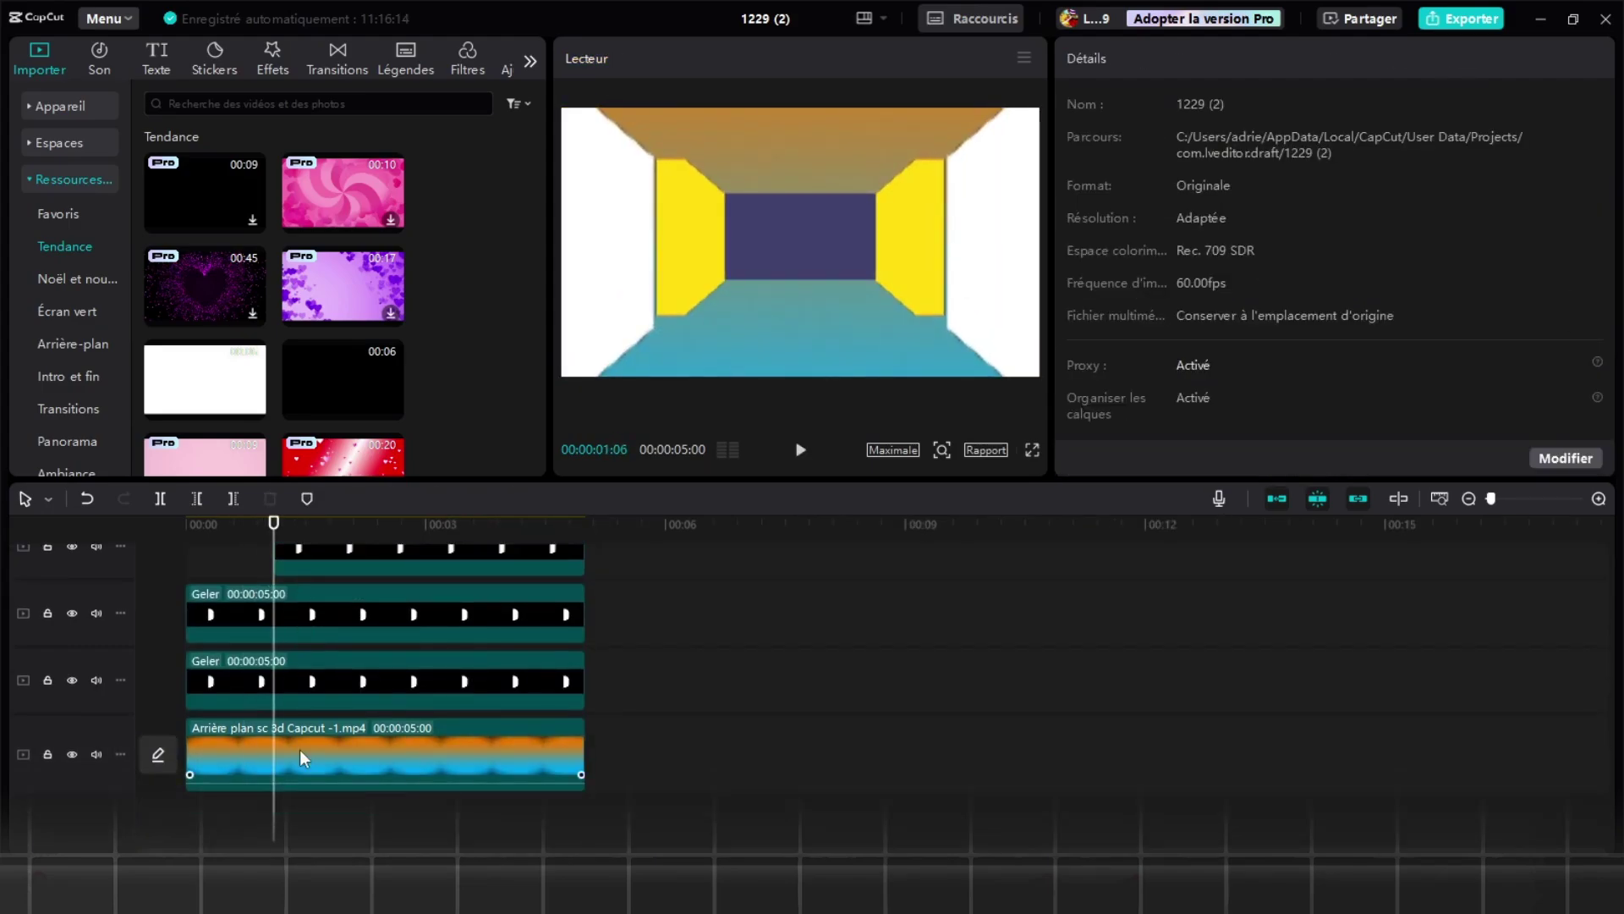
left_click(313, 743)
left_click_drag(274, 538, 324, 538)
left_click(499, 534)
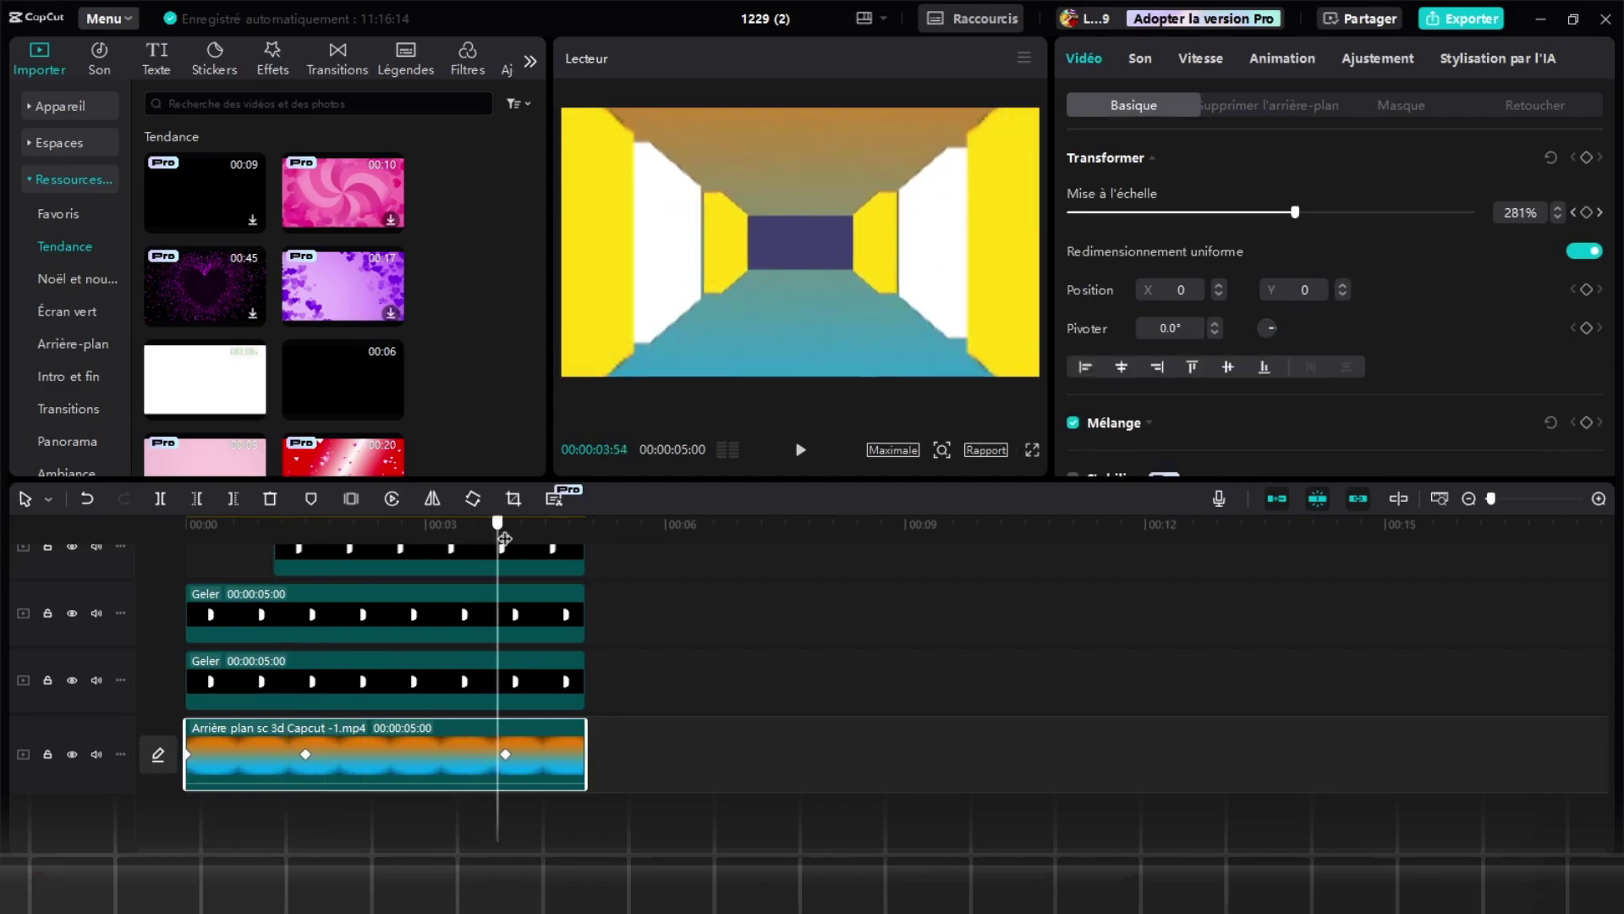
left_click_drag(1294, 212, 1161, 214)
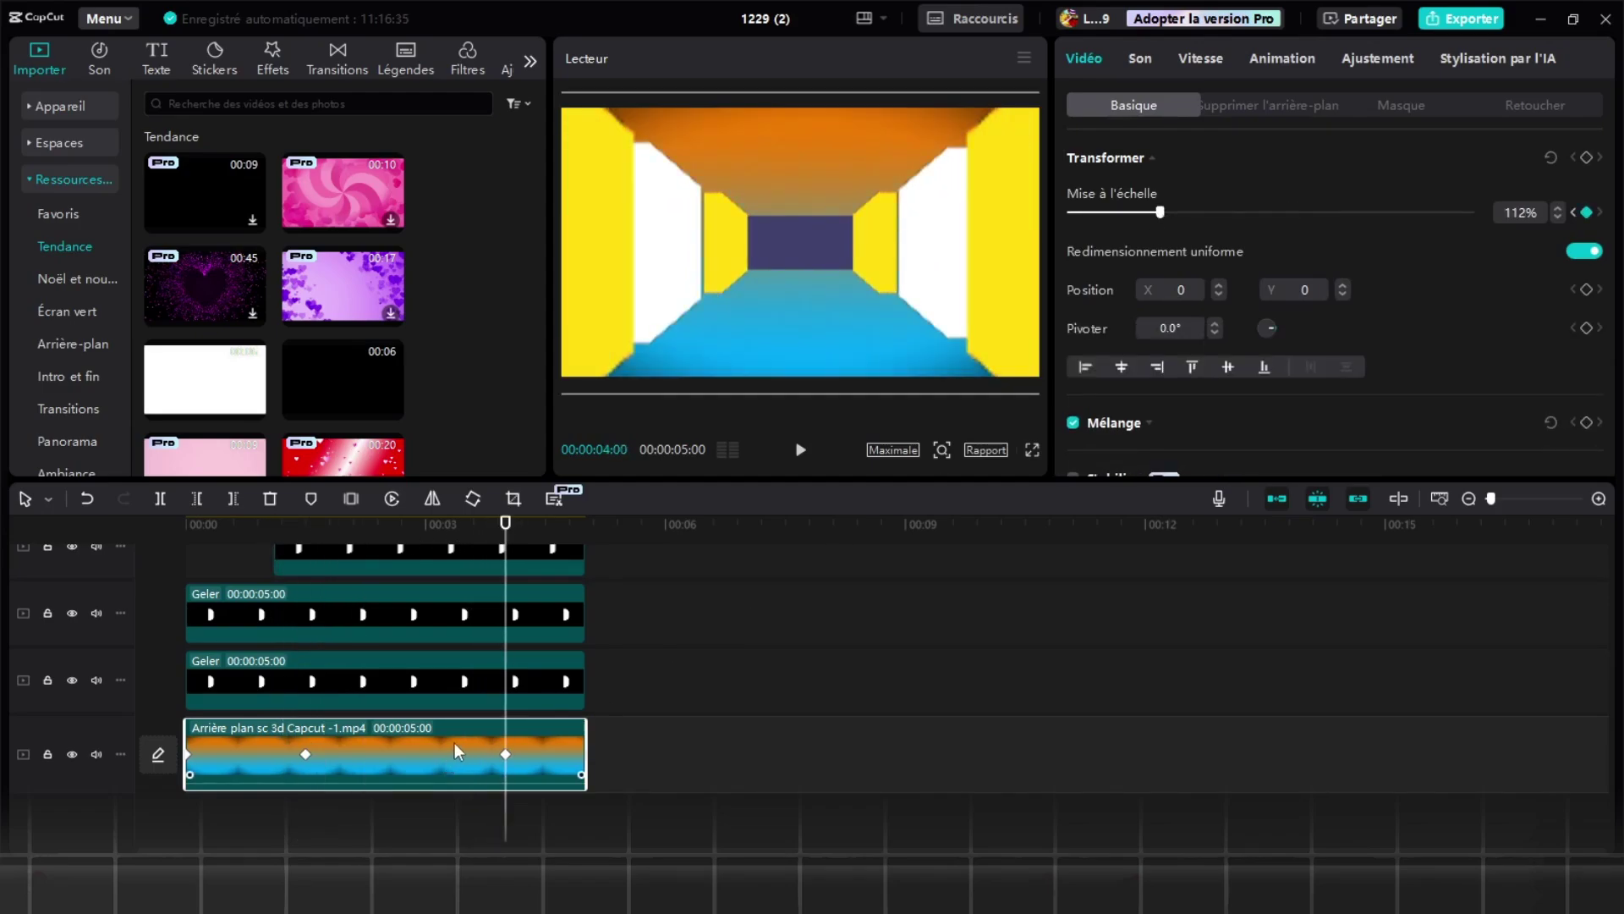
- Show the gradient background's scale graph and apply the Sortie cube easing curve to its 00:00:04:00 keyframe
left_click(500, 788)
left_click(505, 685)
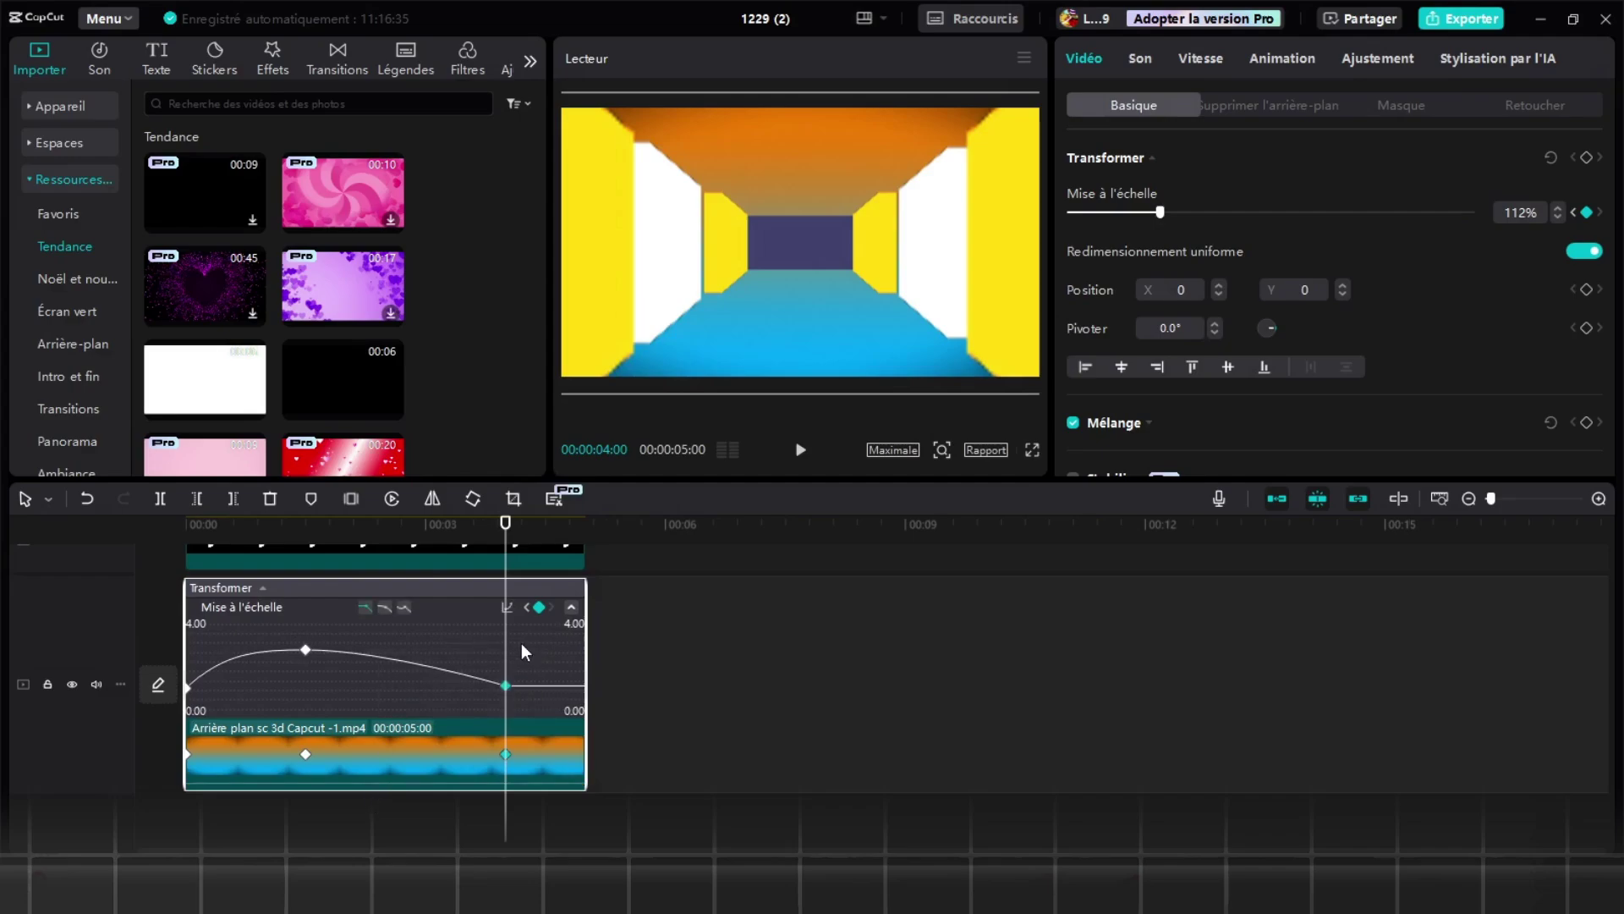
left_click(507, 607)
left_click(648, 770)
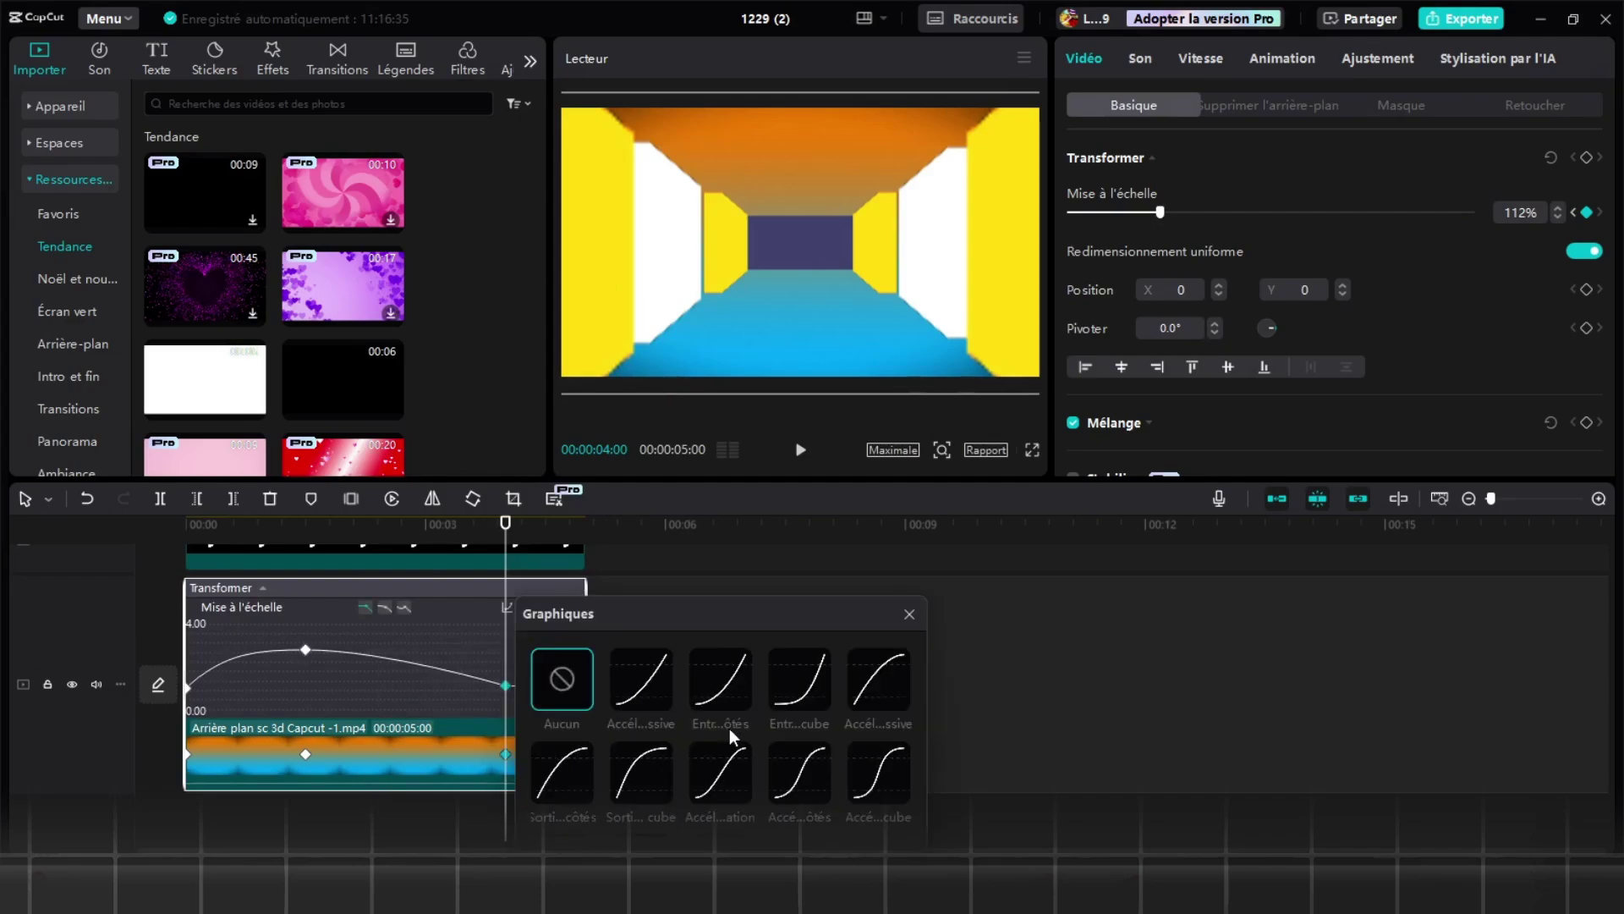
left_click(910, 613)
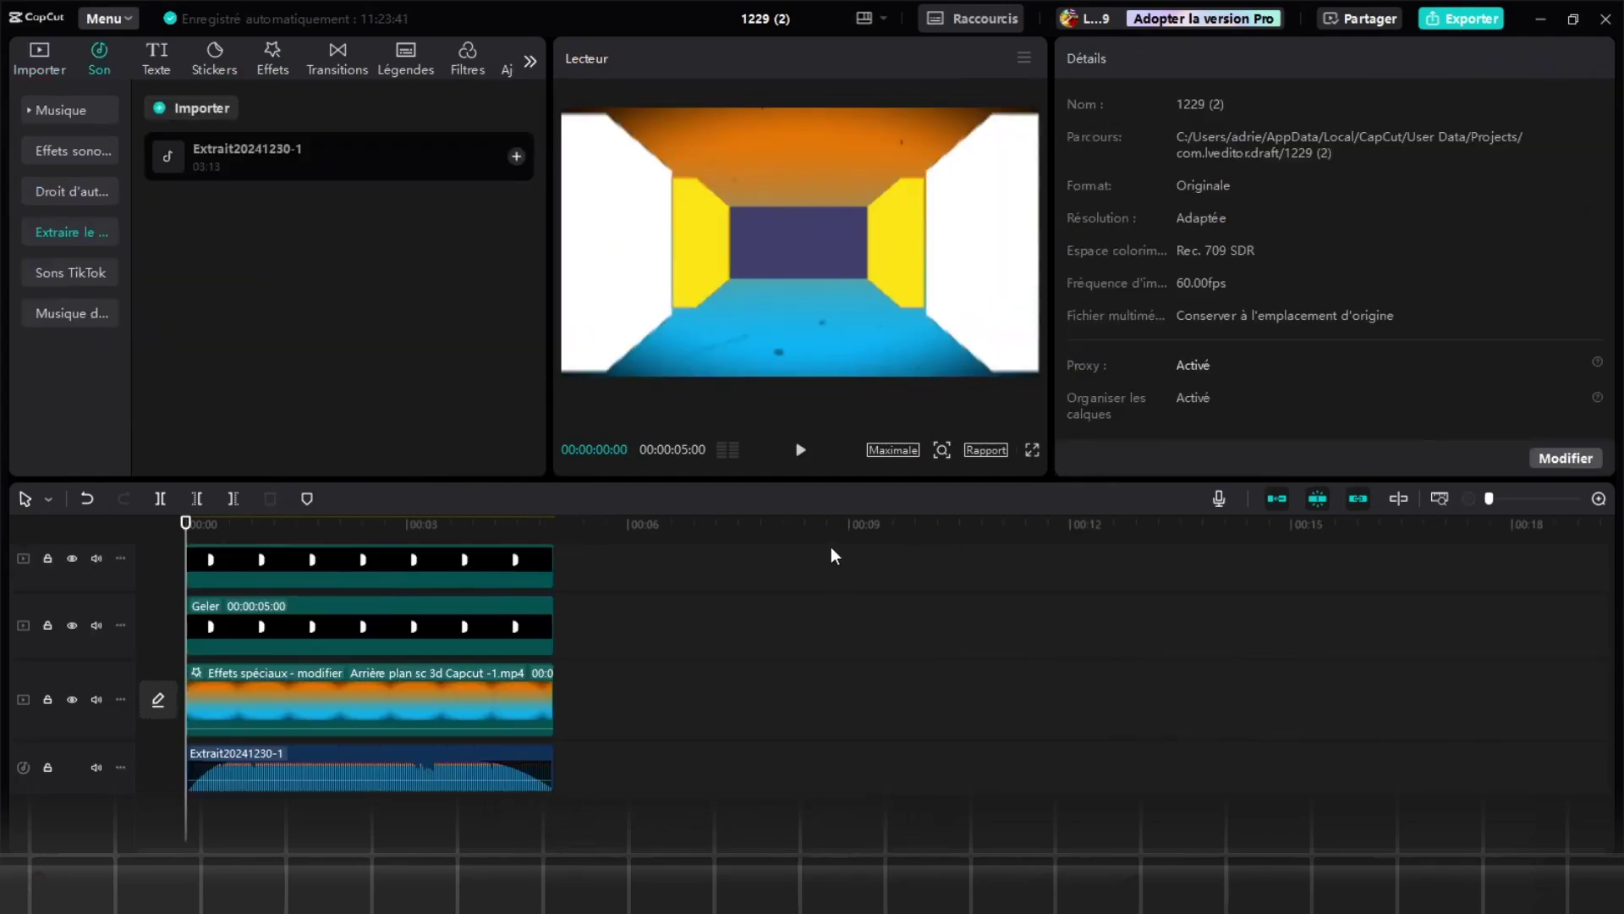